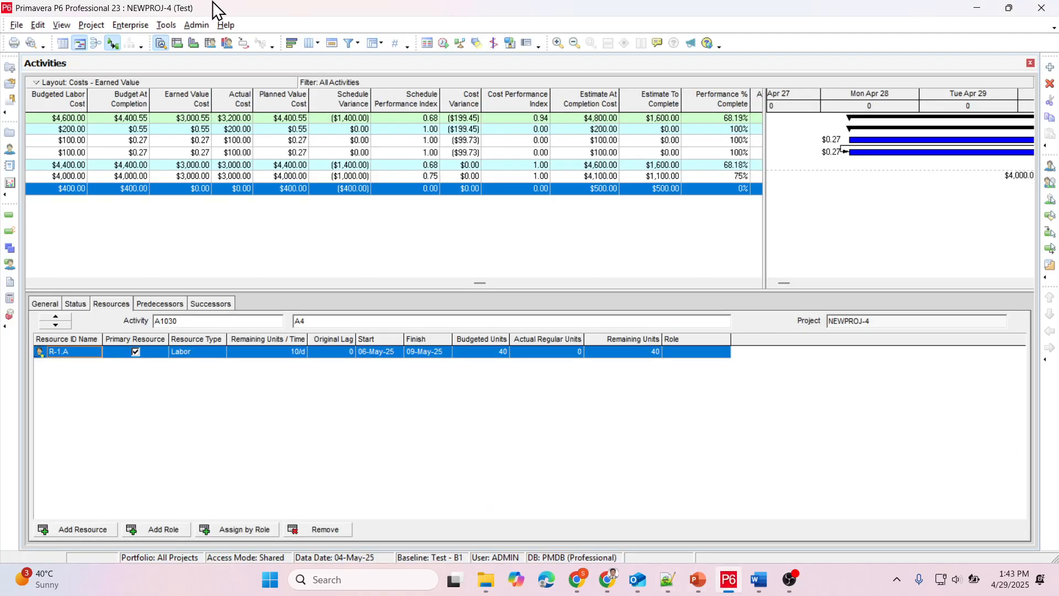
# Close the Activities view and review the SIS Portal exercise instructions in the Word document.
pyautogui.click(1031, 64)
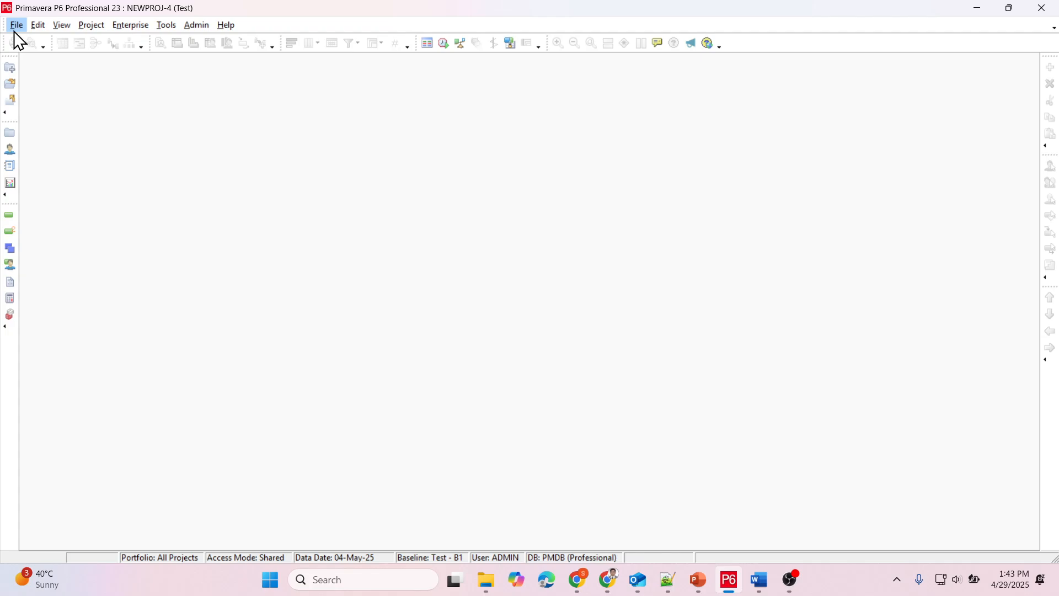
pyautogui.click(770, 588)
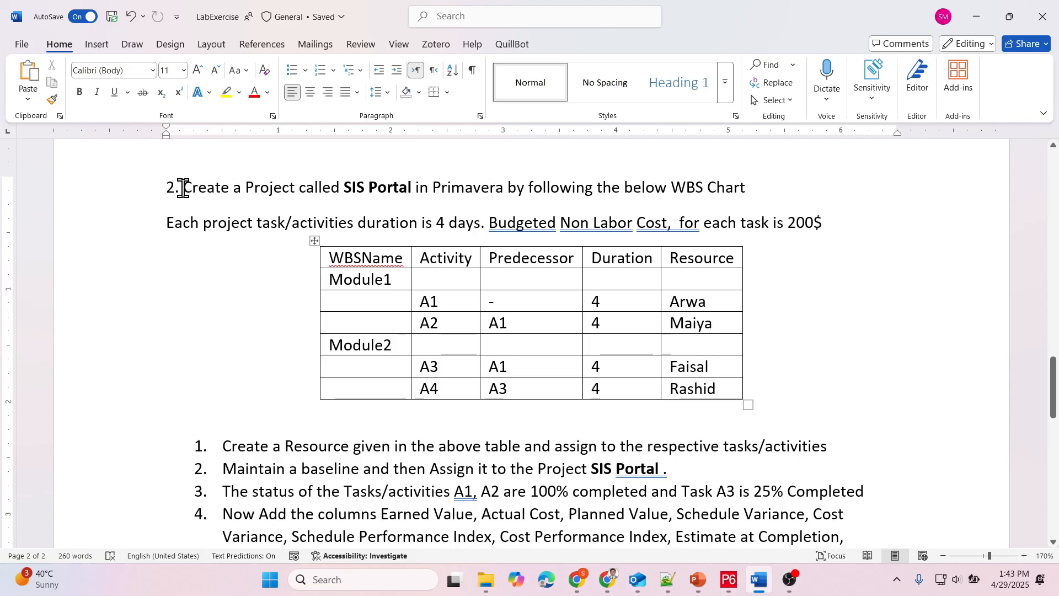
pyautogui.moveTo(183, 188); pyautogui.dragTo(296, 489)
pyautogui.click(210, 432)
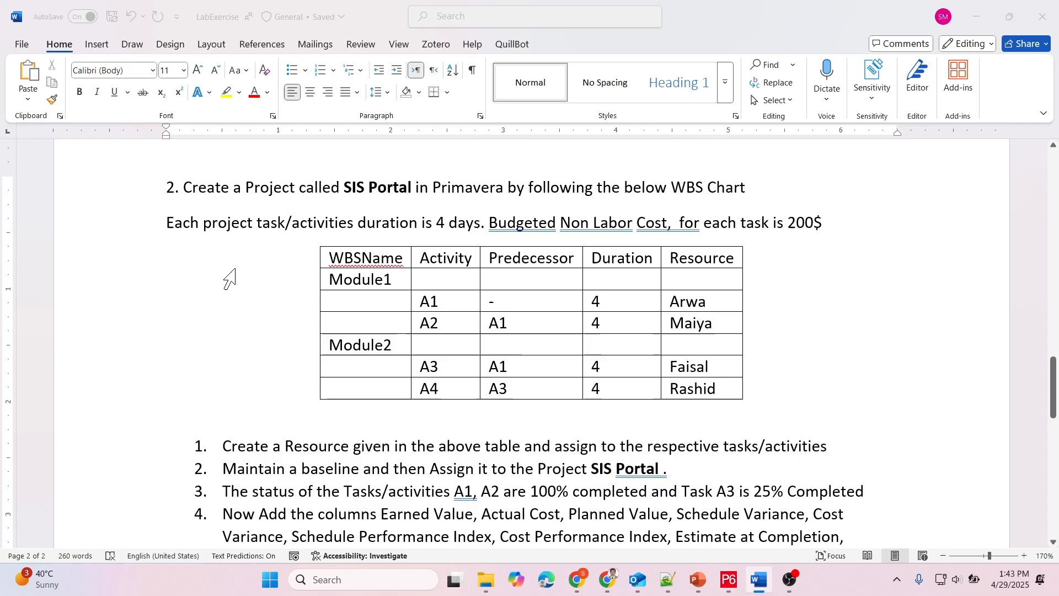
# Switch back to Primavera P6 and start a new project under the Information Technology (IT) EPS.
pyautogui.hotkey('alt', 'Tab')
pyautogui.click(11, 25)
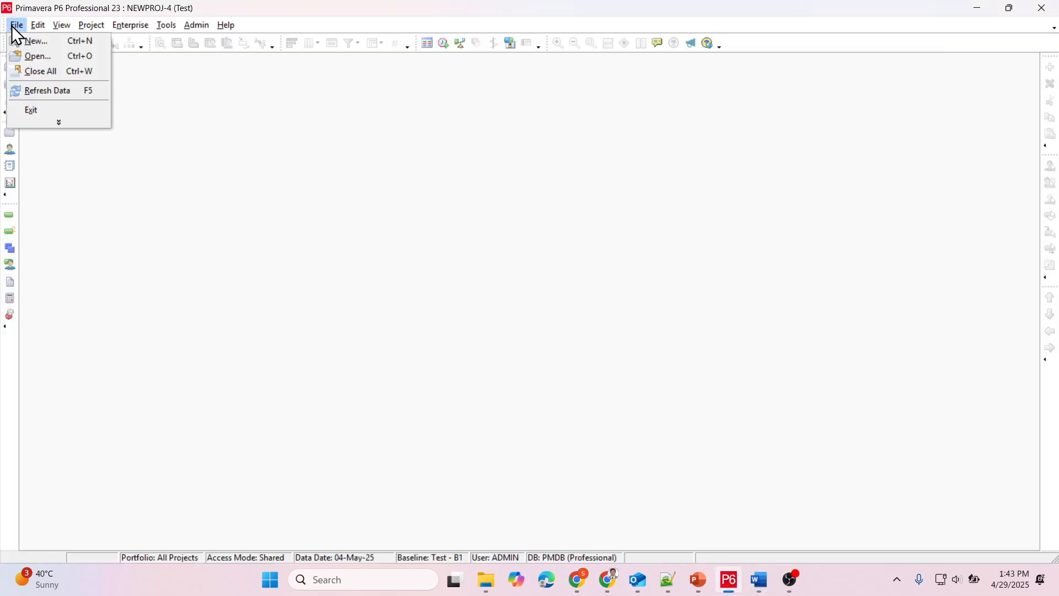
pyautogui.click(22, 42)
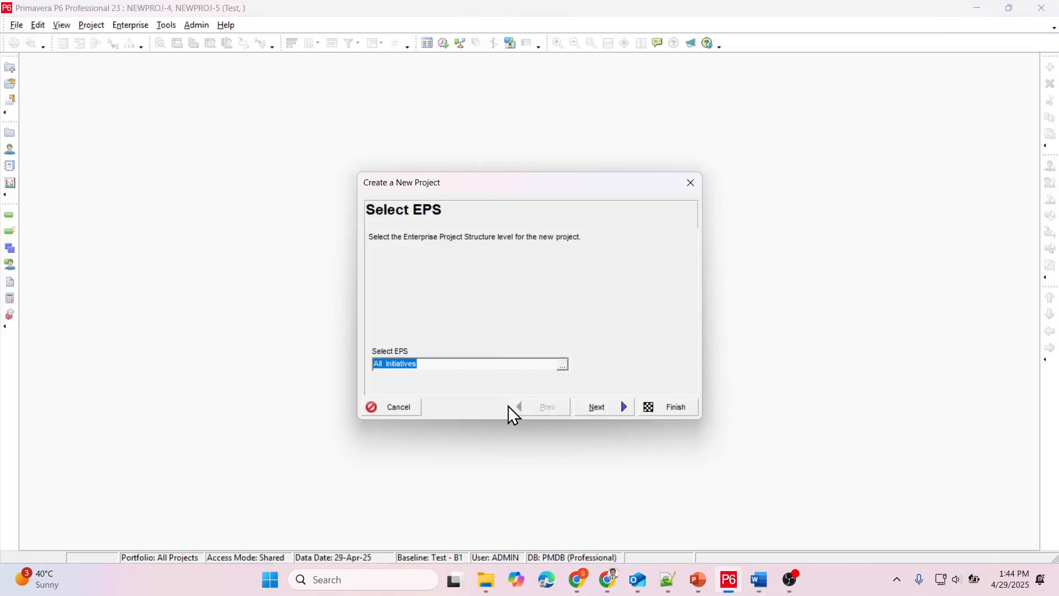
pyautogui.click(564, 367)
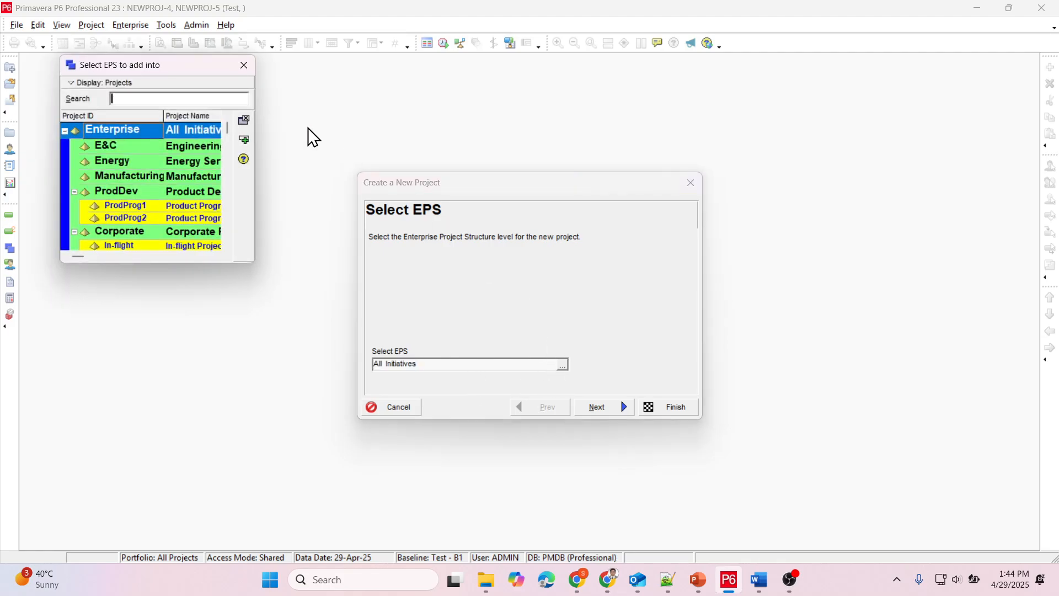
pyautogui.doubleClick(76, 137)
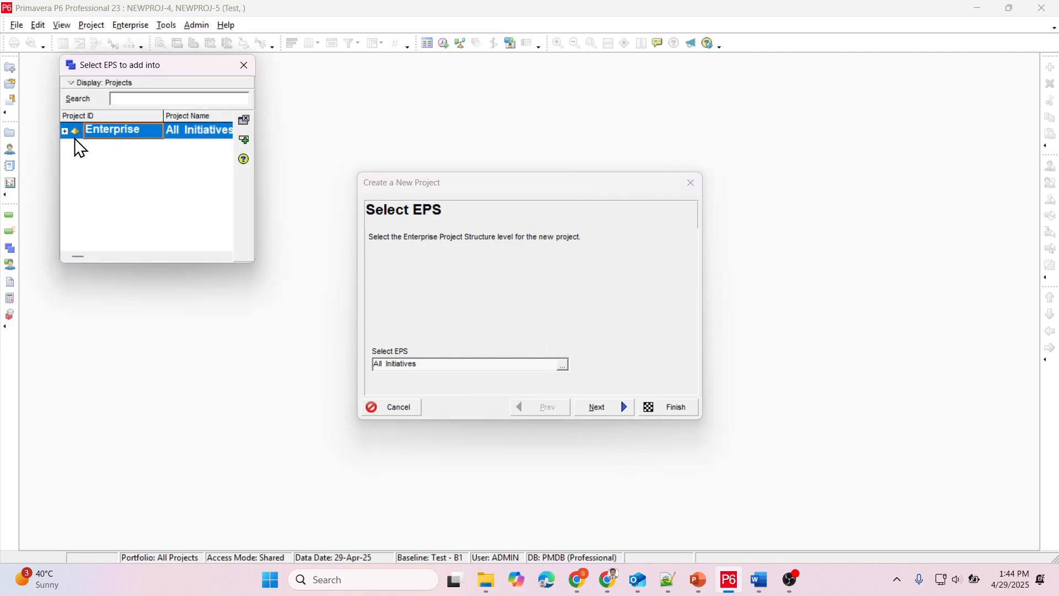
pyautogui.doubleClick(76, 139)
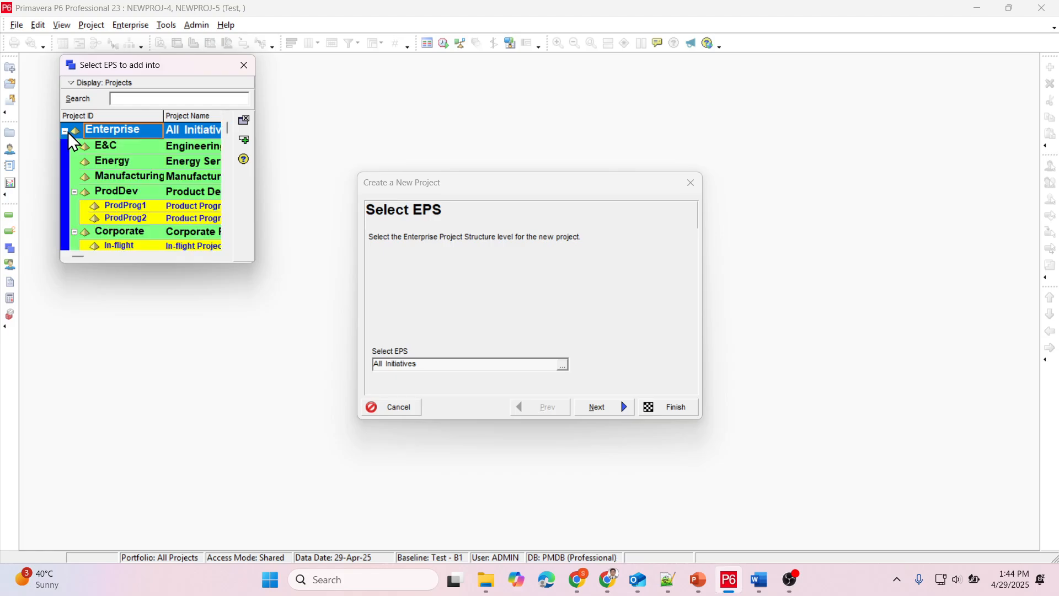
pyautogui.scroll(-1, 112, 239)
pyautogui.click(112, 227)
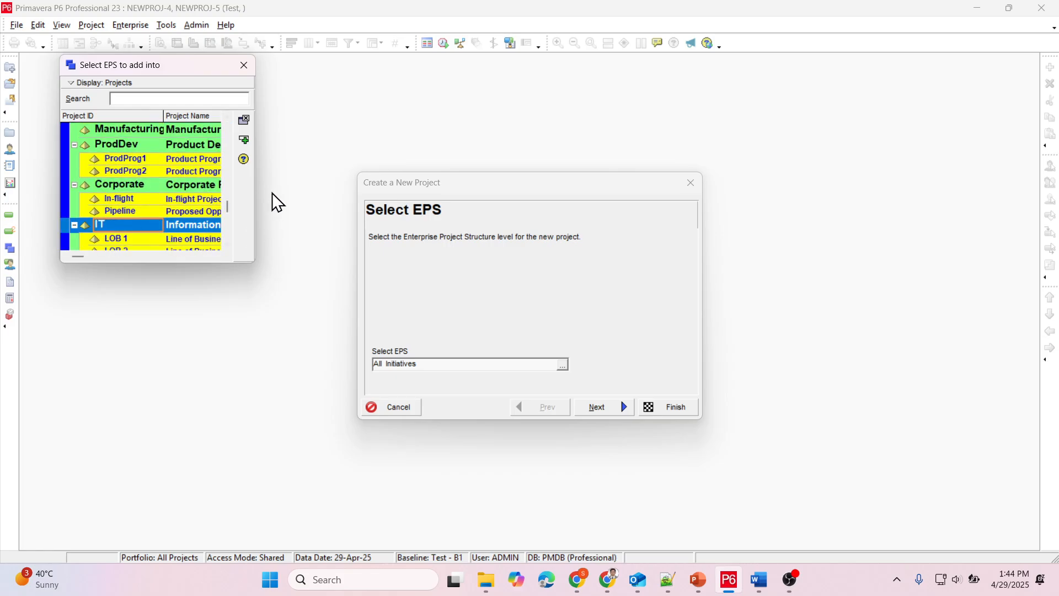
pyautogui.click(243, 142)
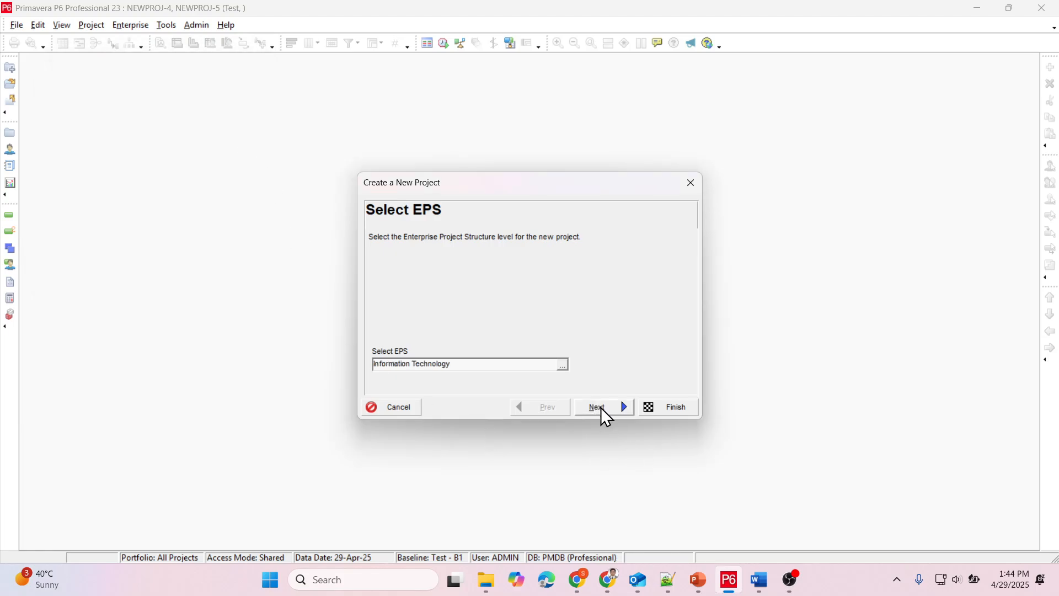
# Name the new project SIS Portal and finish creating it with the default dates, responsible manager and rate type.
pyautogui.click(600, 407)
pyautogui.moveTo(447, 363); pyautogui.dragTo(327, 363)
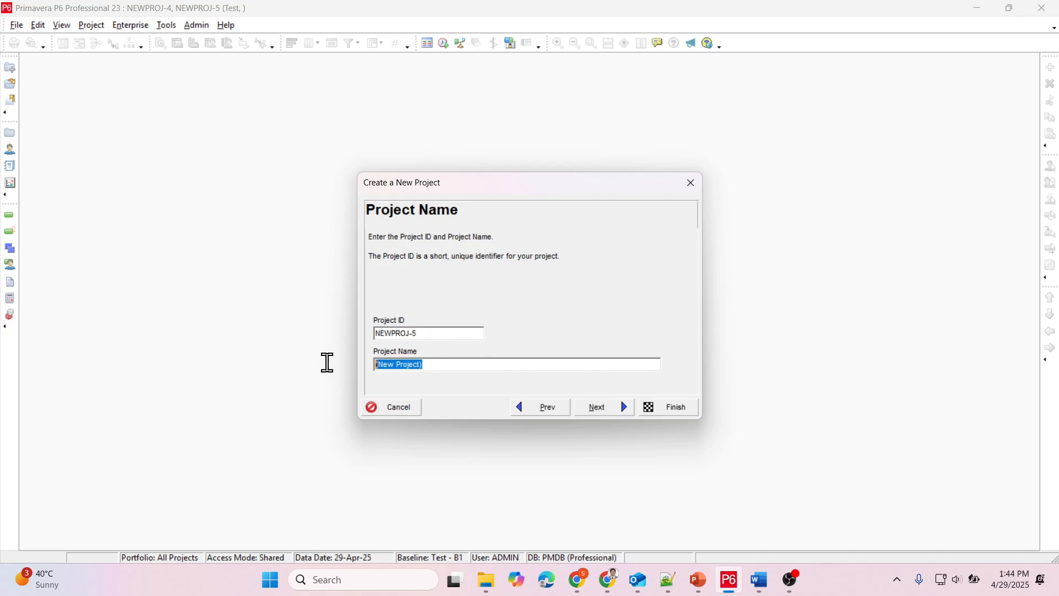
pyautogui.write('SIS Portal')
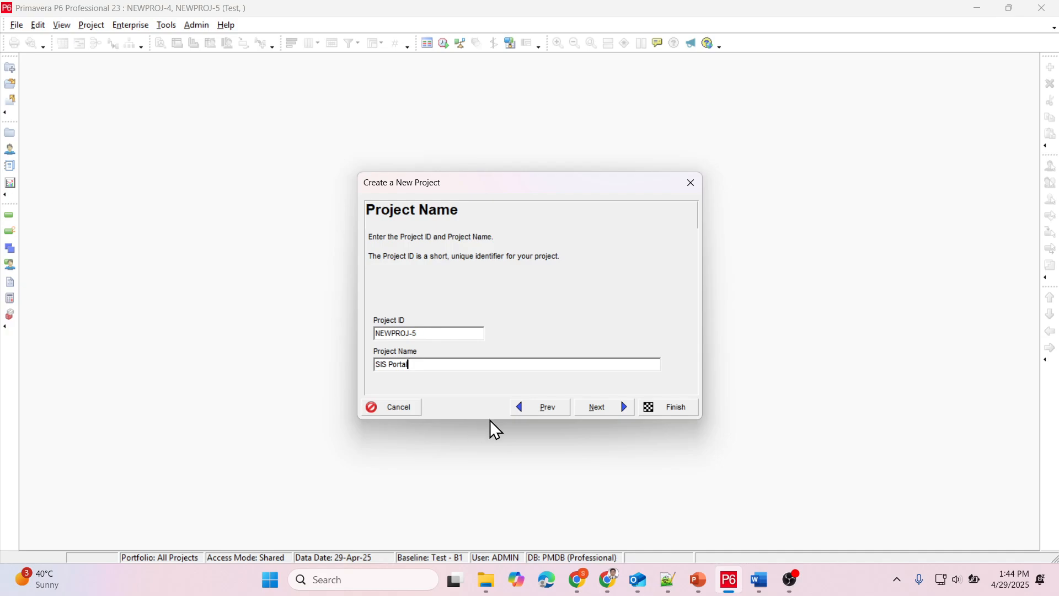
pyautogui.click(606, 417)
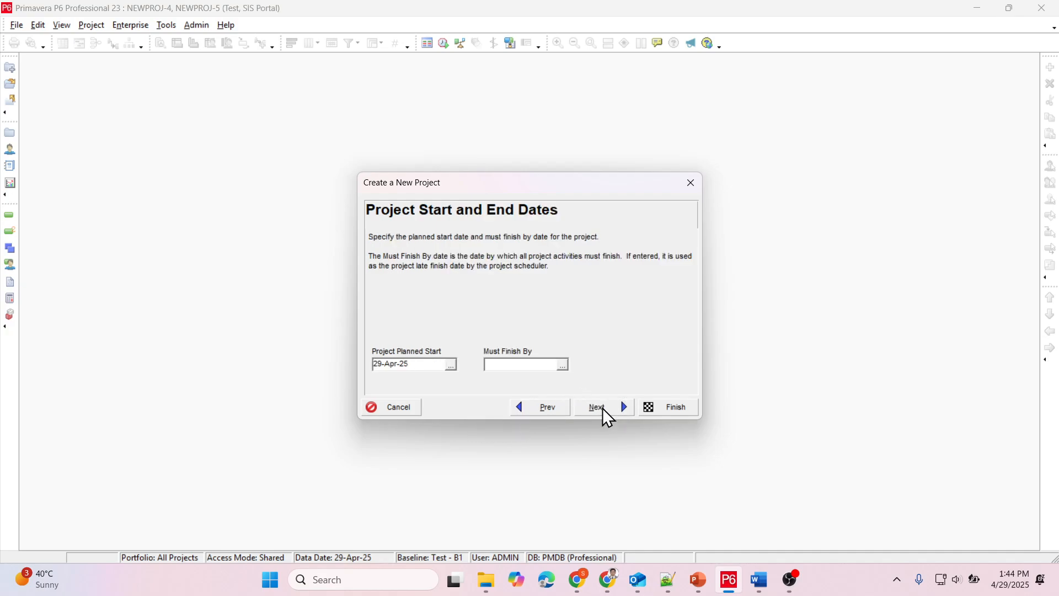
pyautogui.click(603, 410)
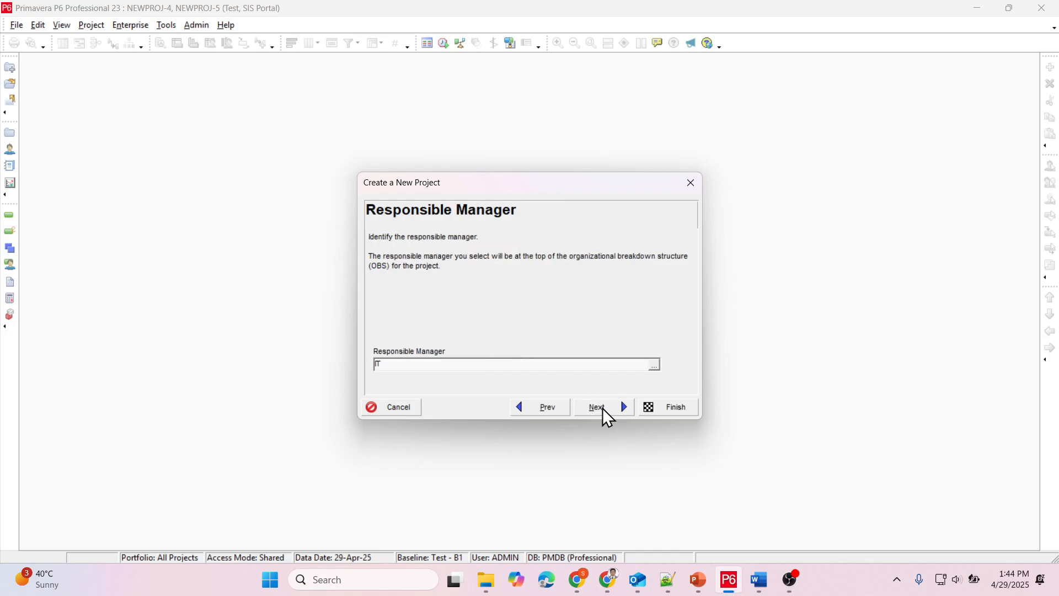
pyautogui.click(604, 409)
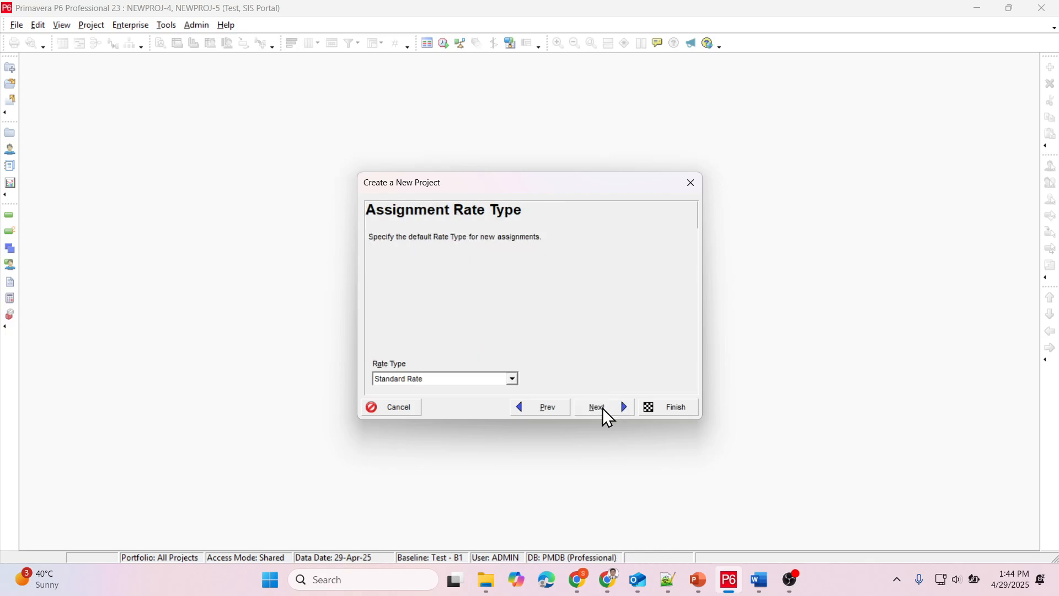
pyautogui.click(604, 409)
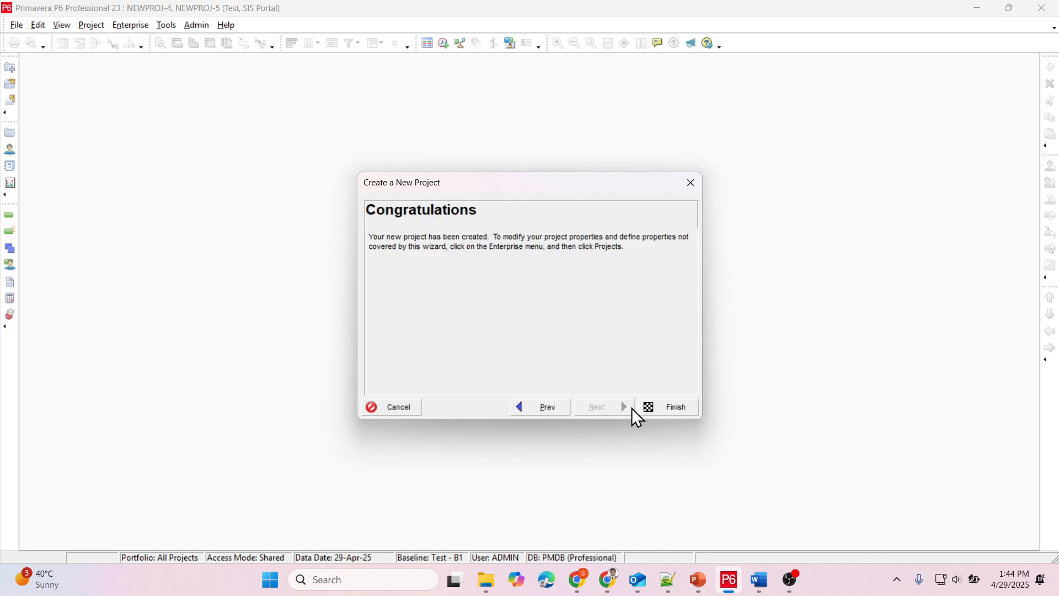
pyautogui.click(682, 410)
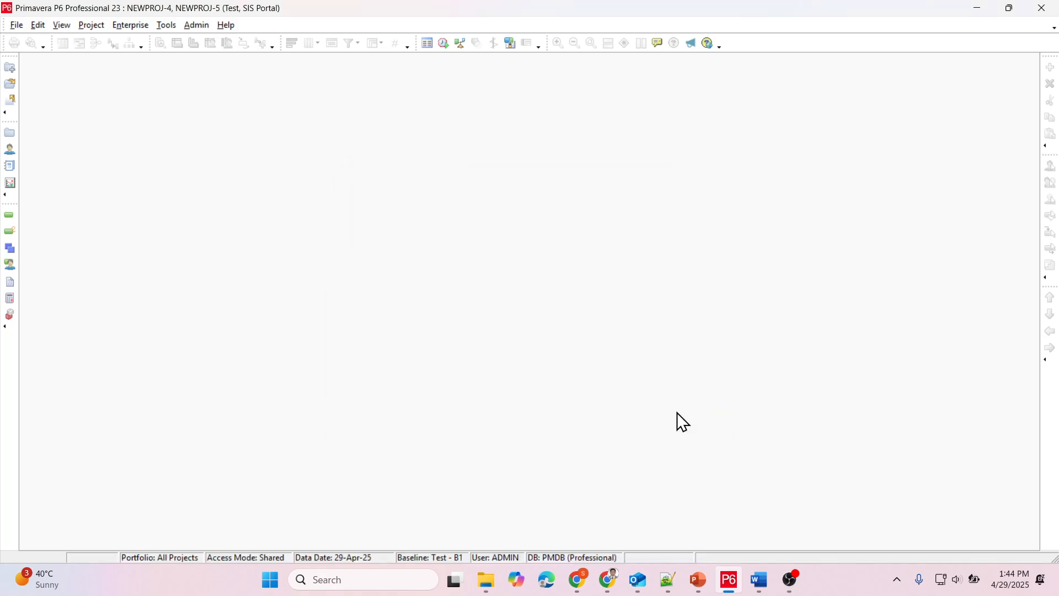
# Check the WBS chart in the Word exercise, and open the SIS Portal project in Primavera P6.
pyautogui.click(761, 586)
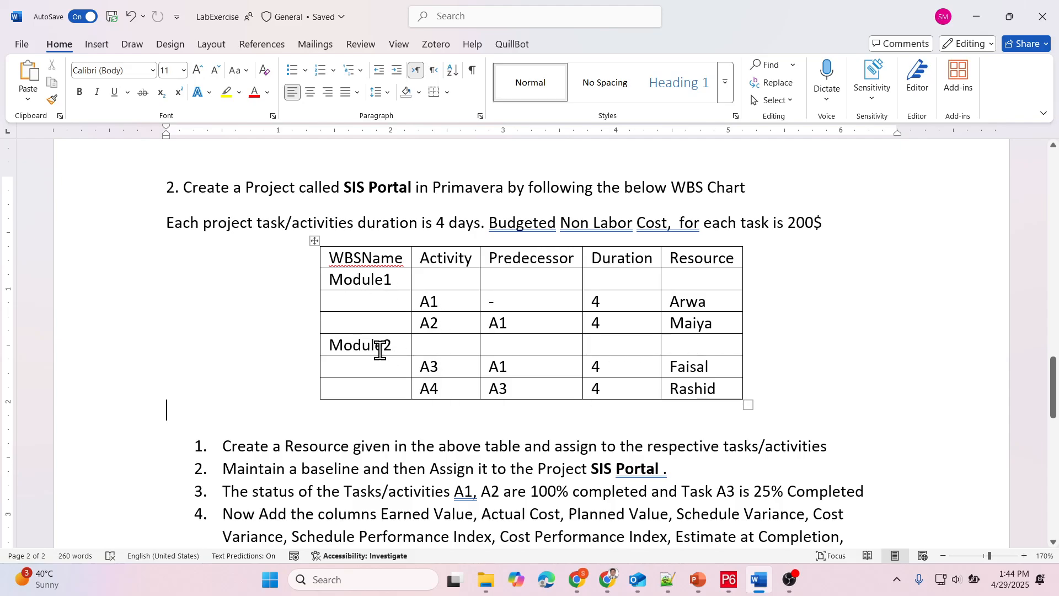
pyautogui.hotkey('alt', 'Tab')
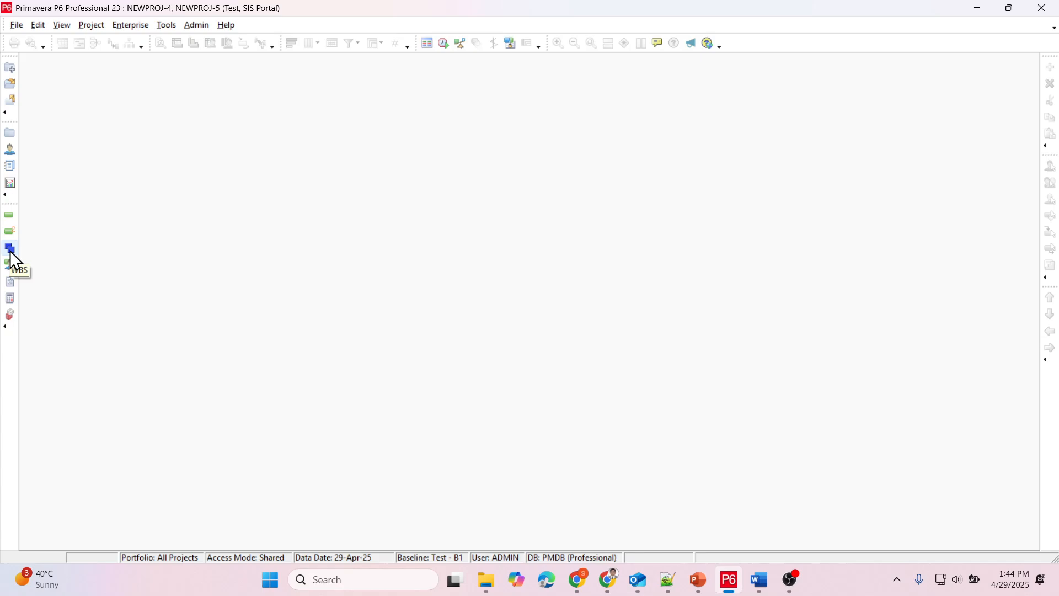
pyautogui.click(17, 25)
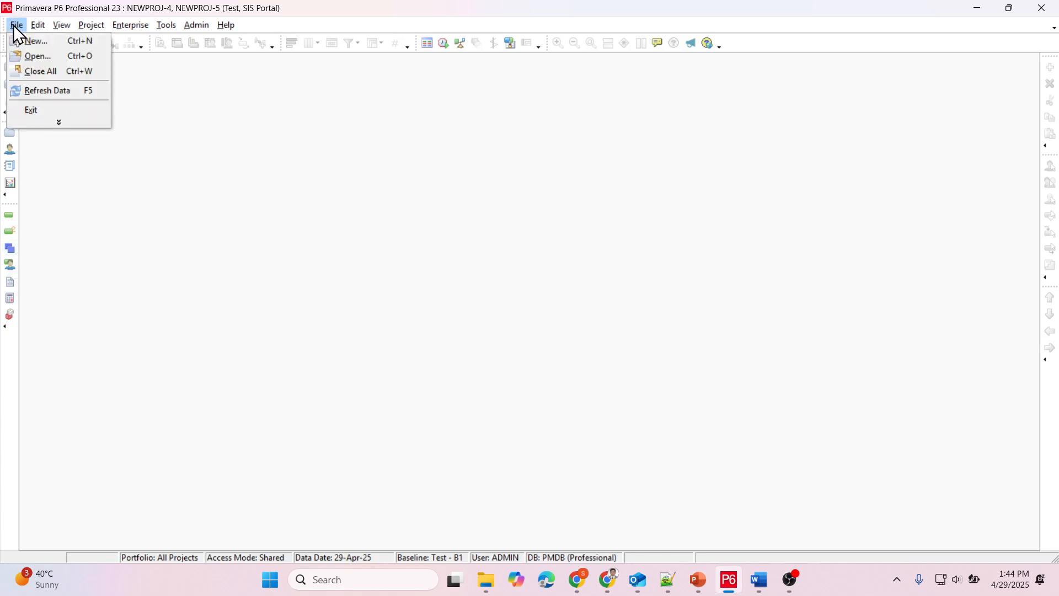
pyautogui.click(17, 61)
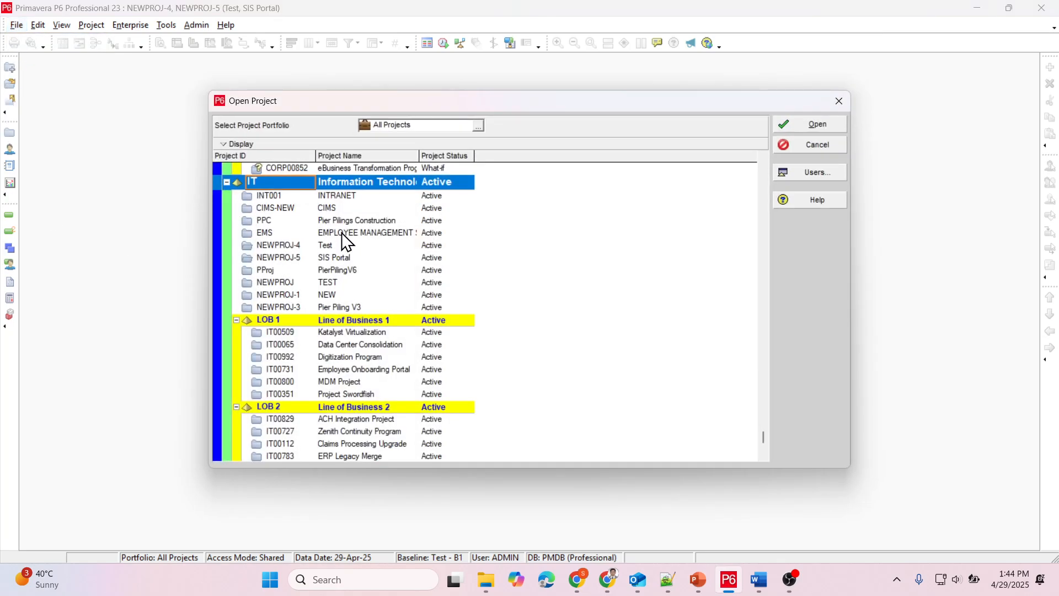
pyautogui.doubleClick(338, 257)
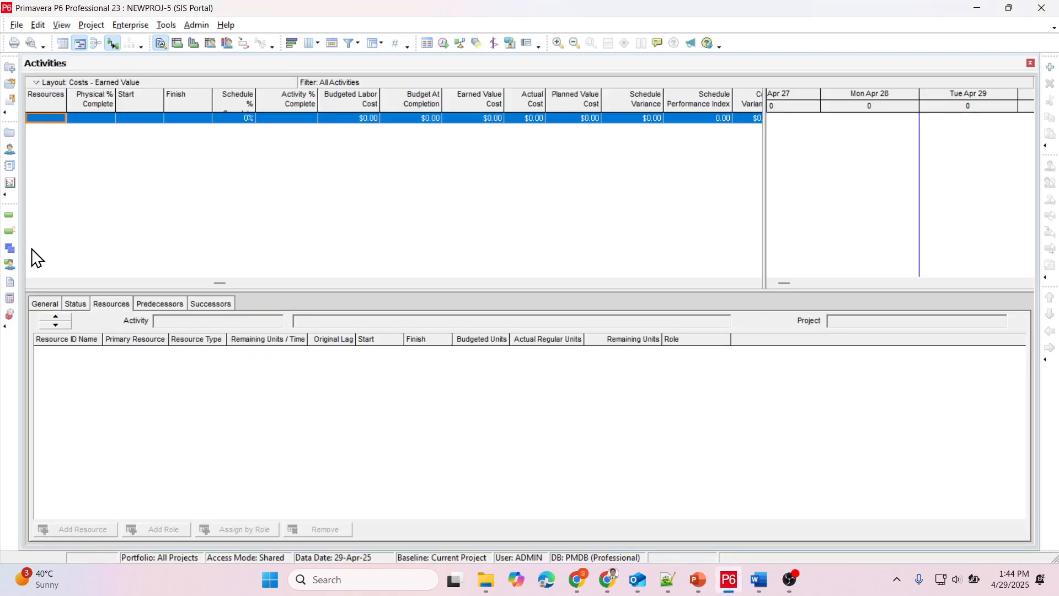
# Add a WBS element named Module-1 under the SIS Portal project.
pyautogui.click(13, 255)
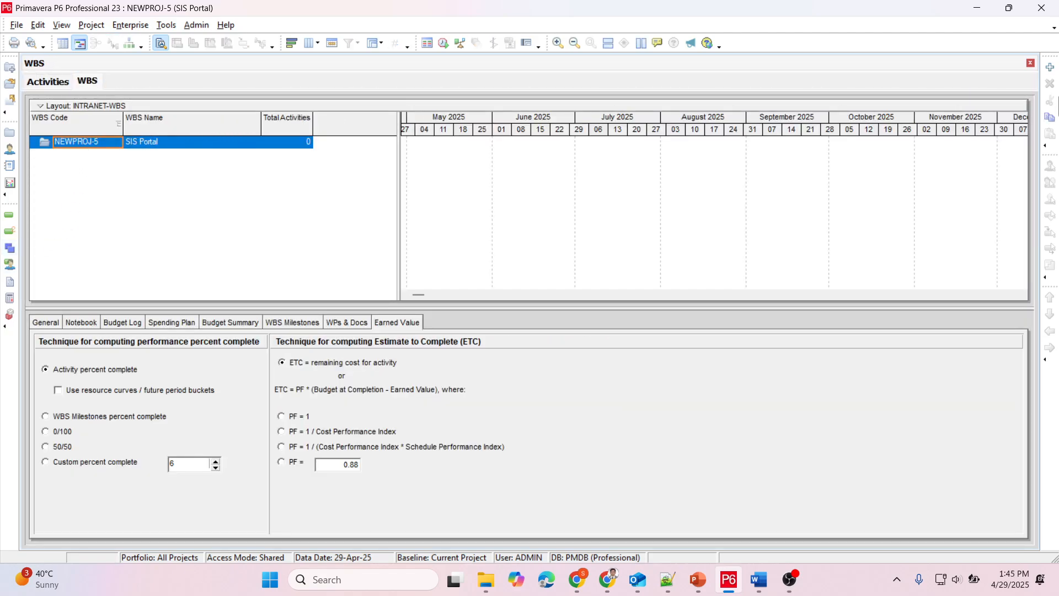
pyautogui.click(1052, 68)
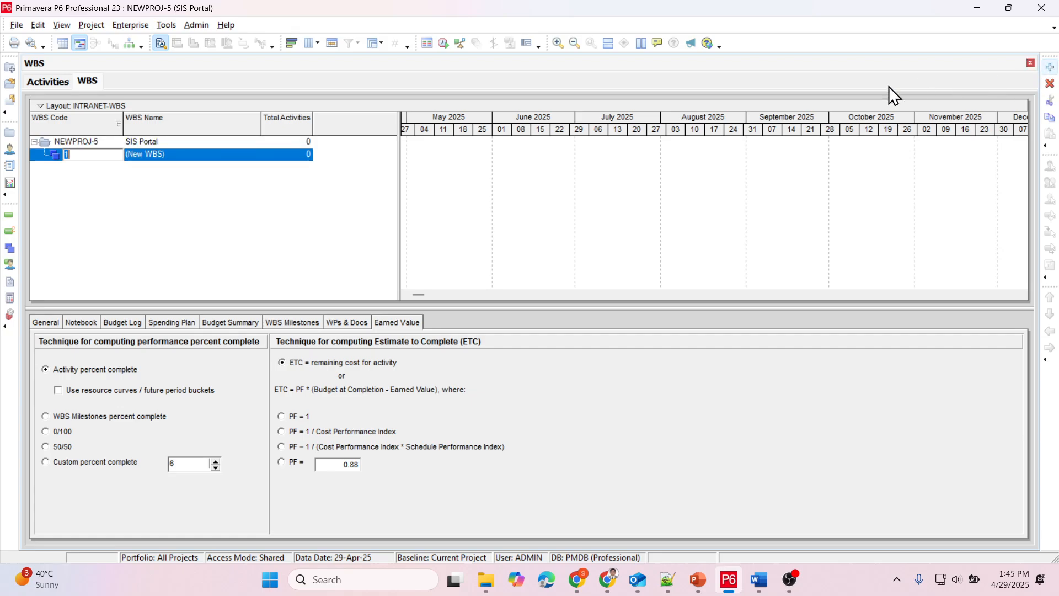
pyautogui.click(178, 153)
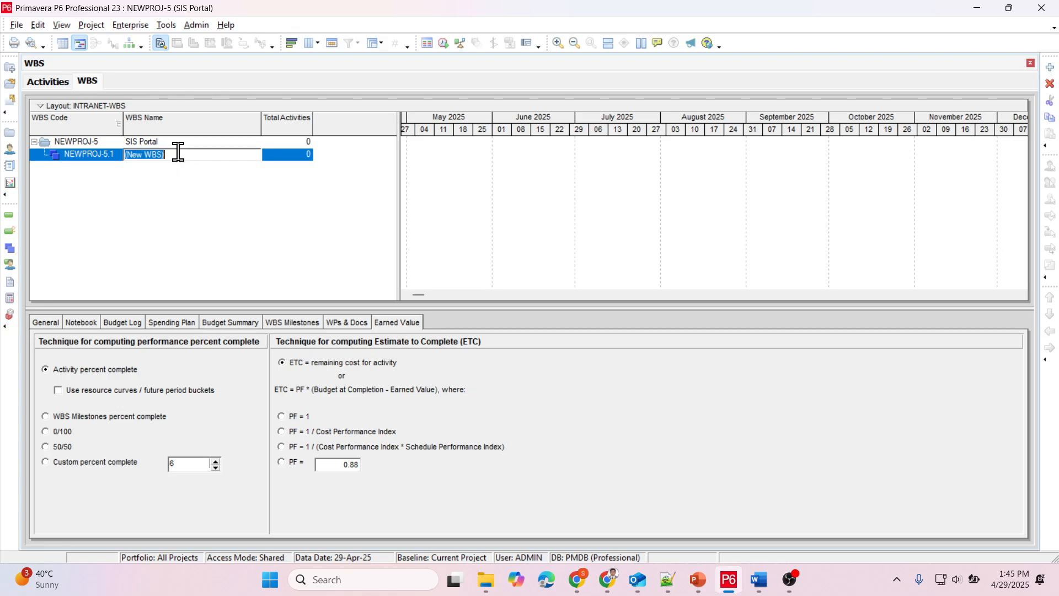
pyautogui.write('Module-1')
pyautogui.press('Return')
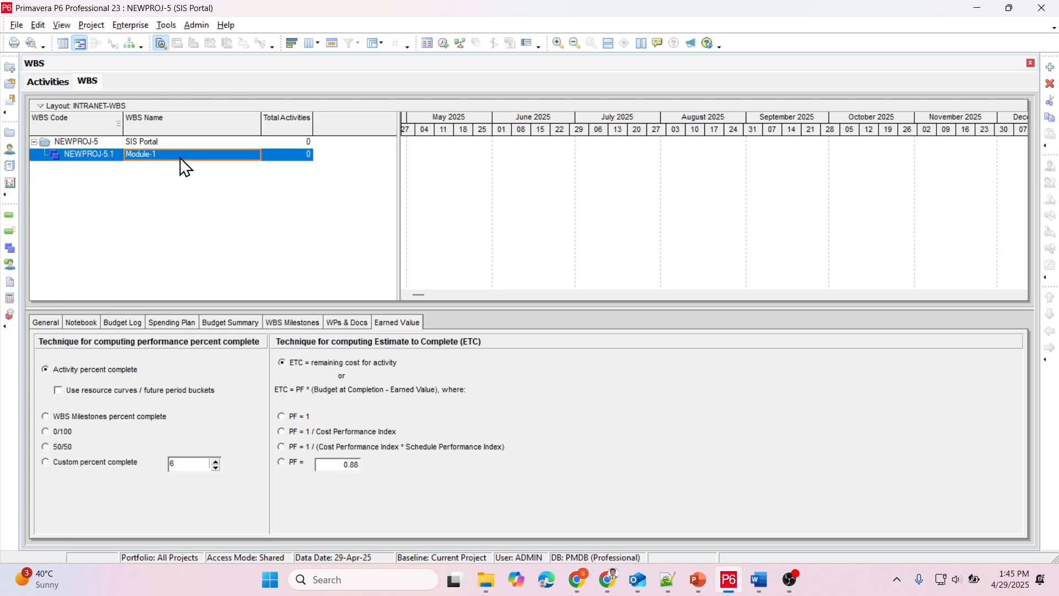
# Add a WBS element named Module-2 and outdent it to the same level as Module-1.
pyautogui.click(1051, 67)
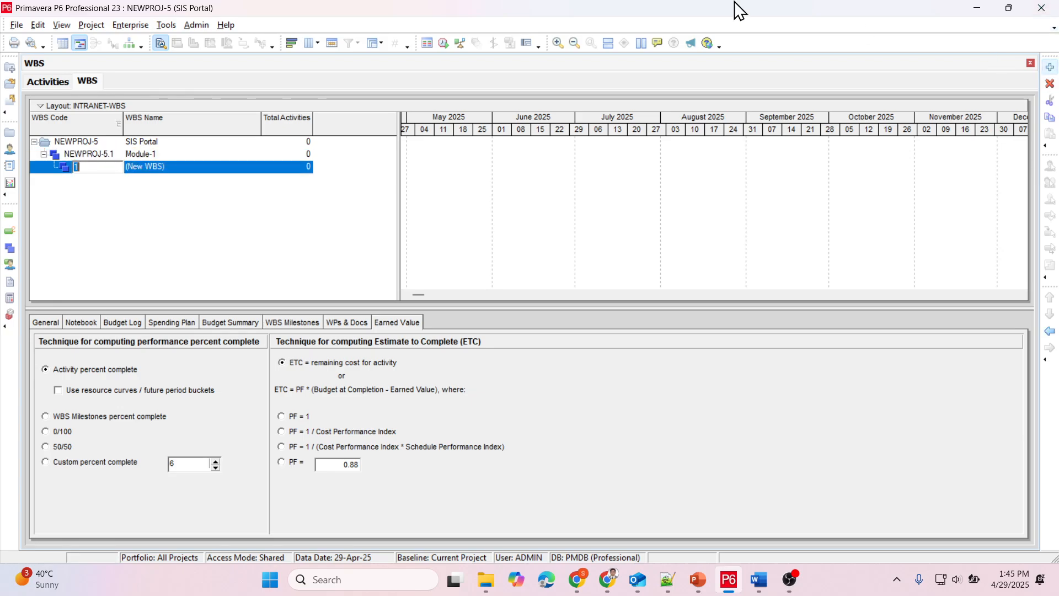
pyautogui.click(191, 167)
pyautogui.write('Modu')
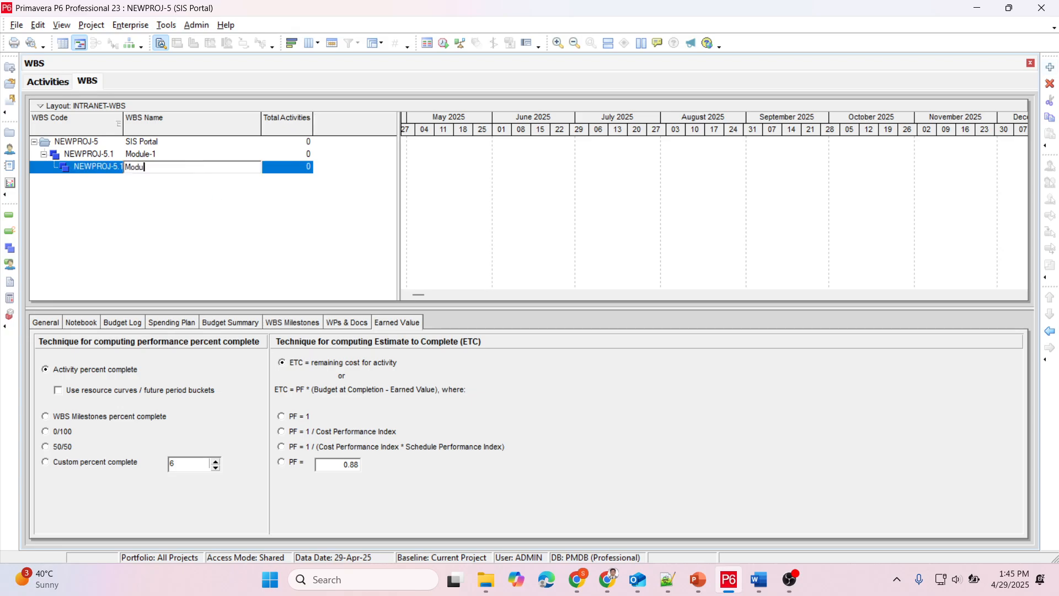
pyautogui.write('le-2')
pyautogui.press('Return')
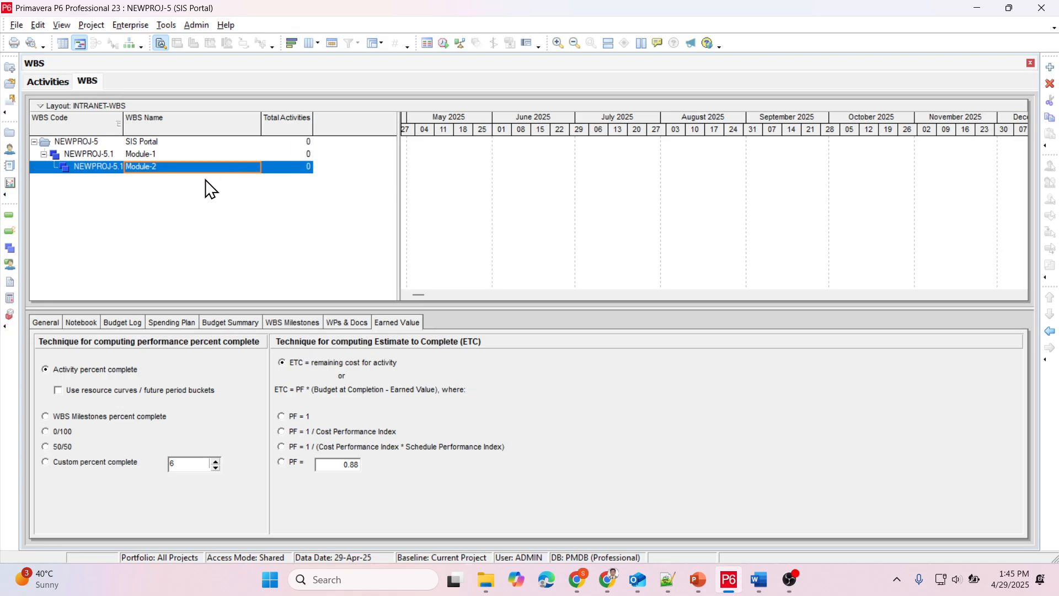
pyautogui.click(1050, 331)
pyautogui.click(34, 143)
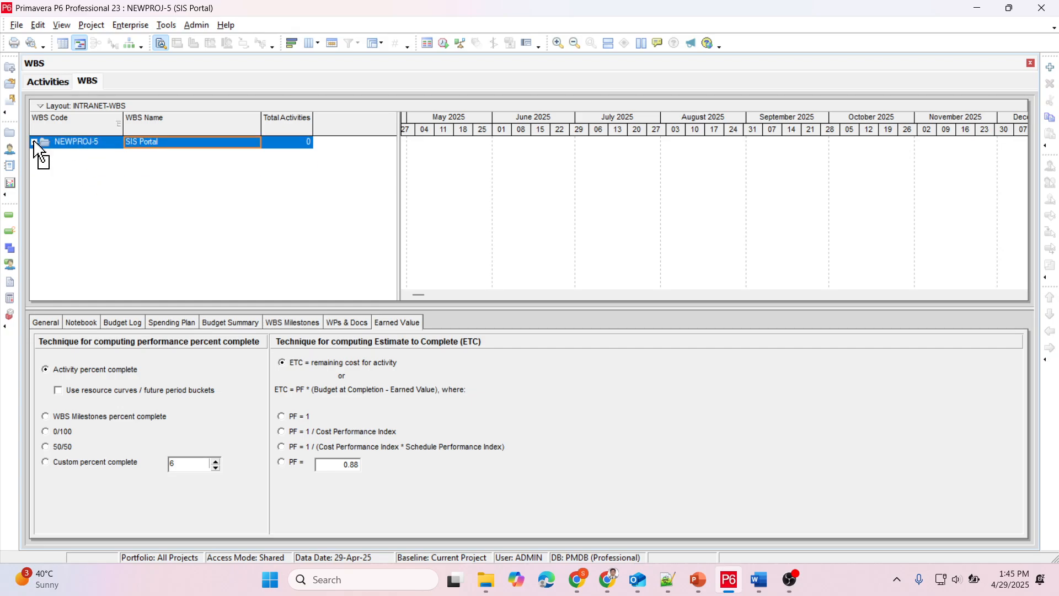
pyautogui.click(34, 143)
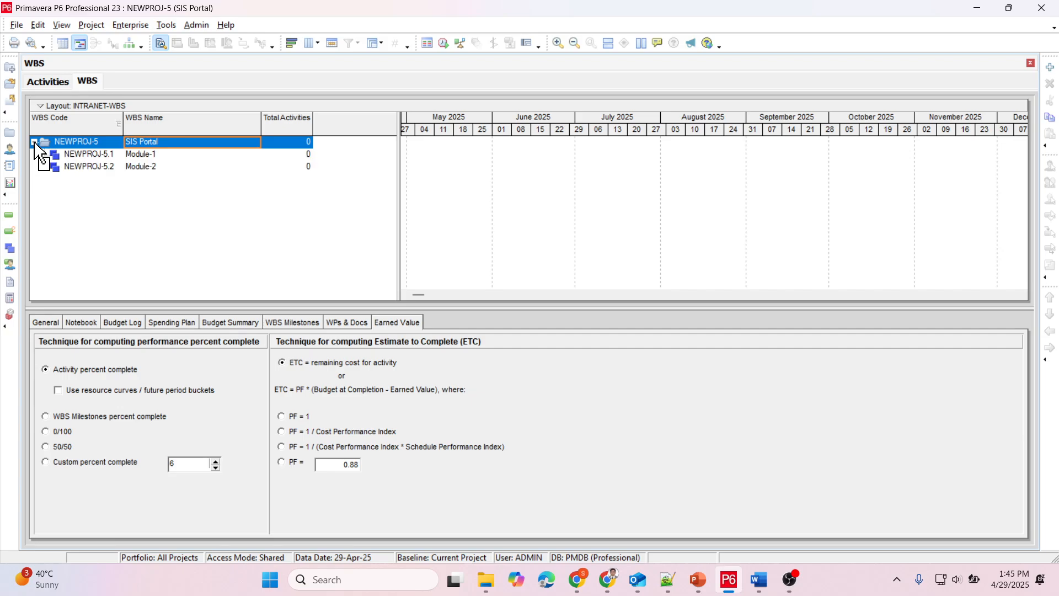
pyautogui.click(144, 153)
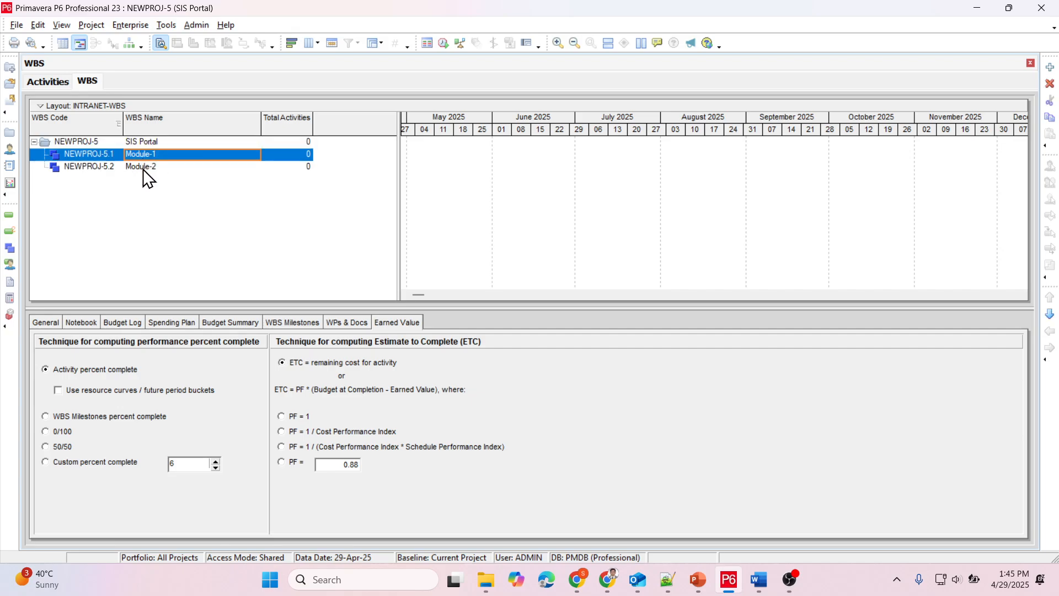
pyautogui.click(147, 167)
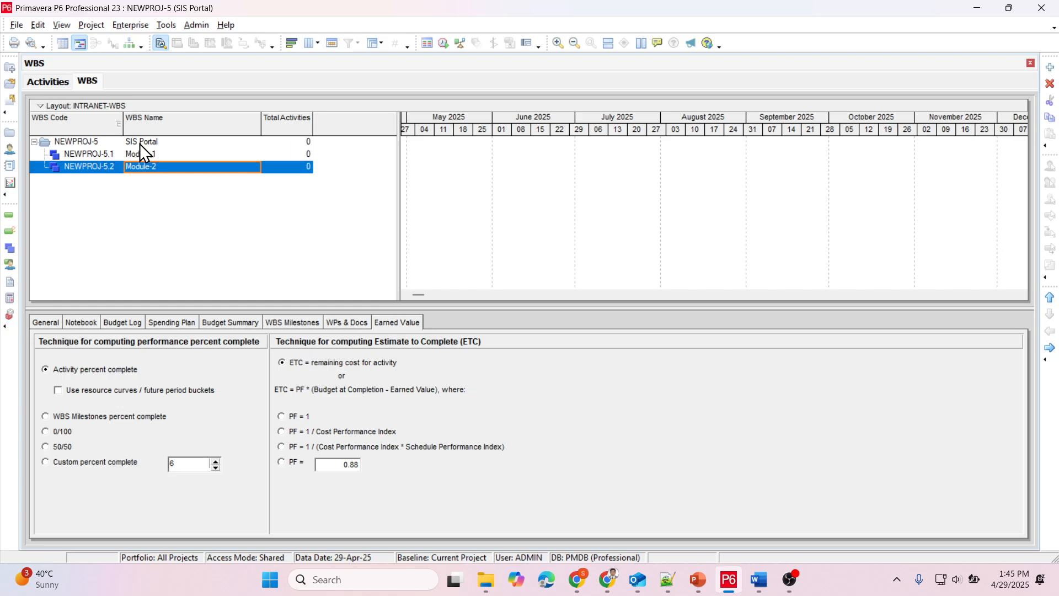
# Check the activities listed under Module1 in the Word exercise table, and return to Primavera P6.
pyautogui.click(760, 580)
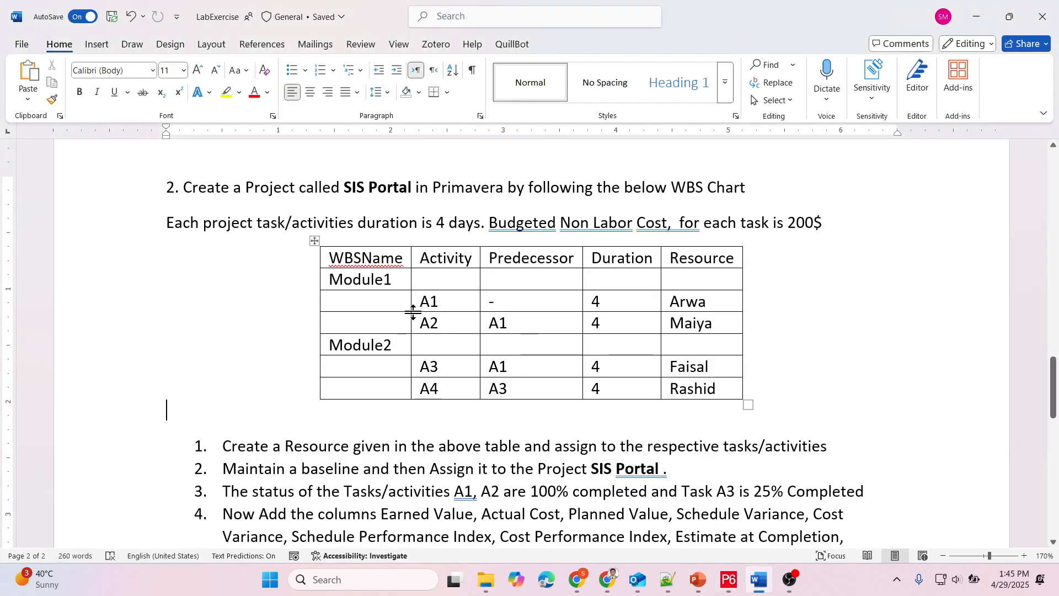
pyautogui.moveTo(421, 300); pyautogui.dragTo(433, 330)
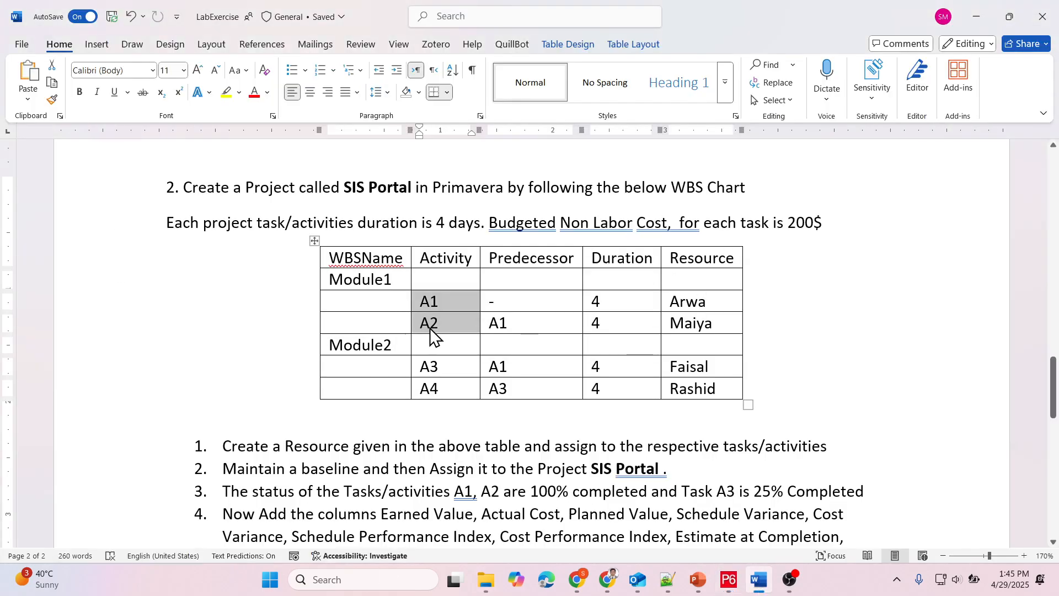
pyautogui.hotkey('alt', 'Tab')
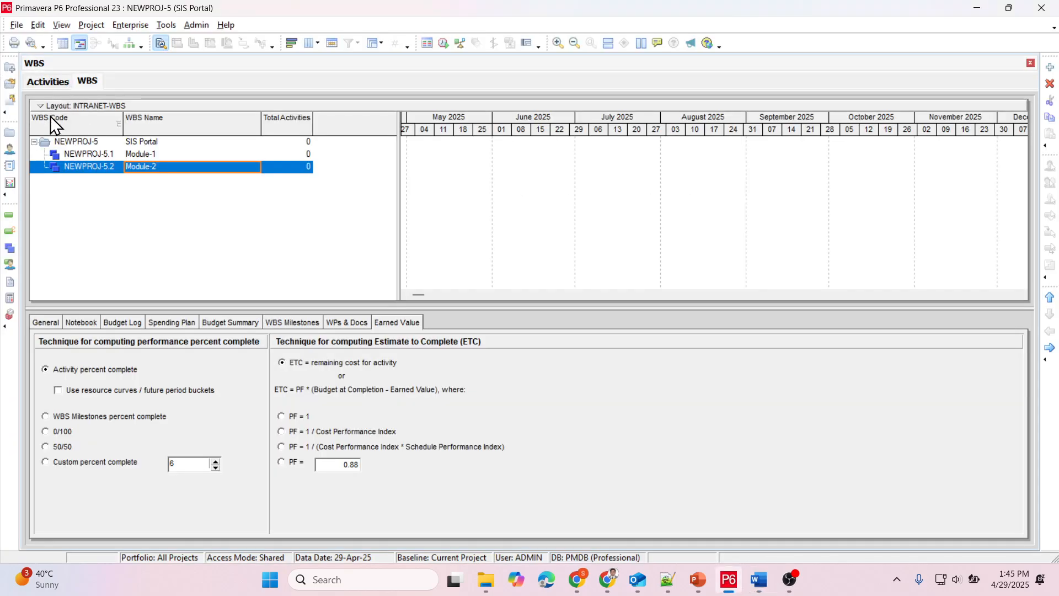
# Open the SIS Portal activities list and refresh the project data to update the Module-1 and Module-2 hierarchy.
pyautogui.click(8, 217)
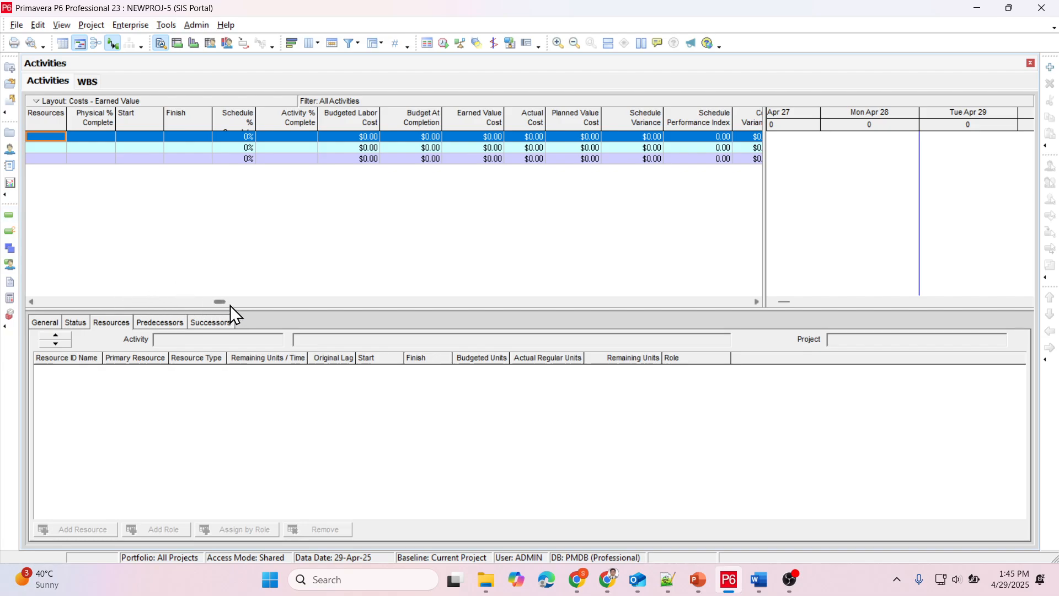
pyautogui.moveTo(223, 300); pyautogui.dragTo(33, 293)
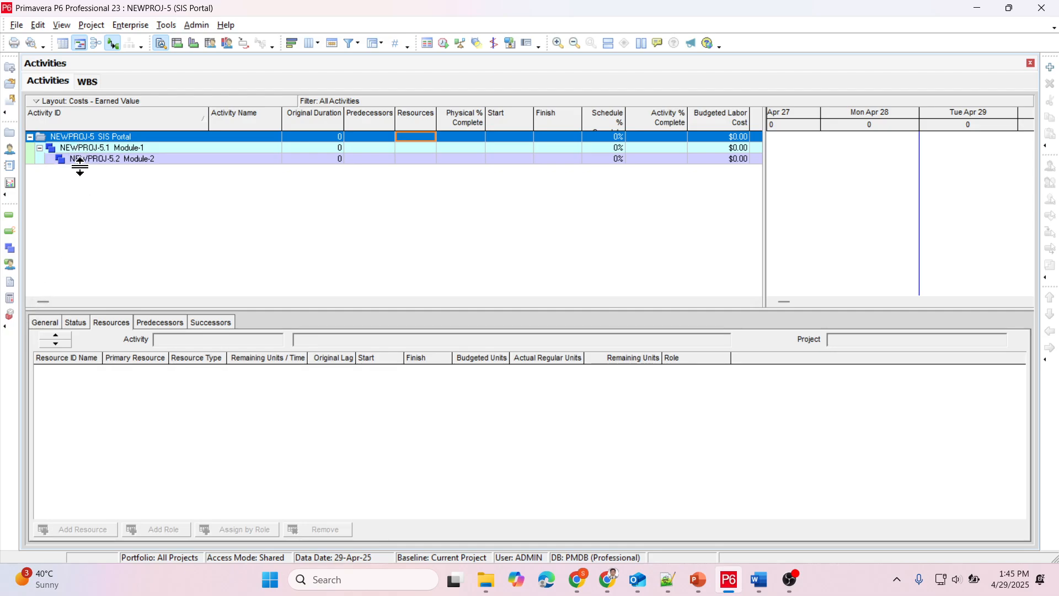
pyautogui.click(126, 158)
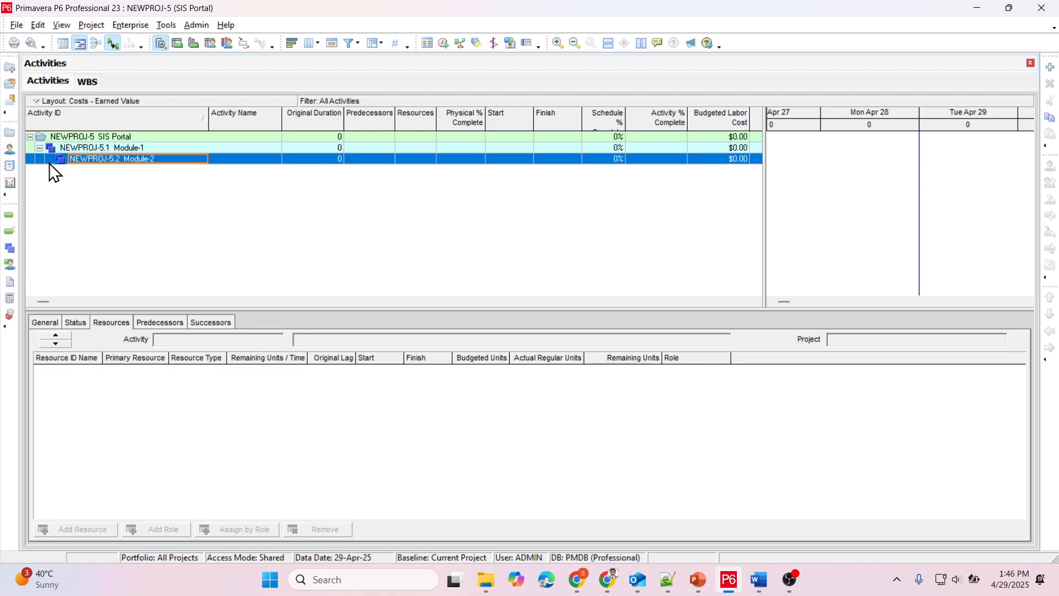
pyautogui.click(89, 83)
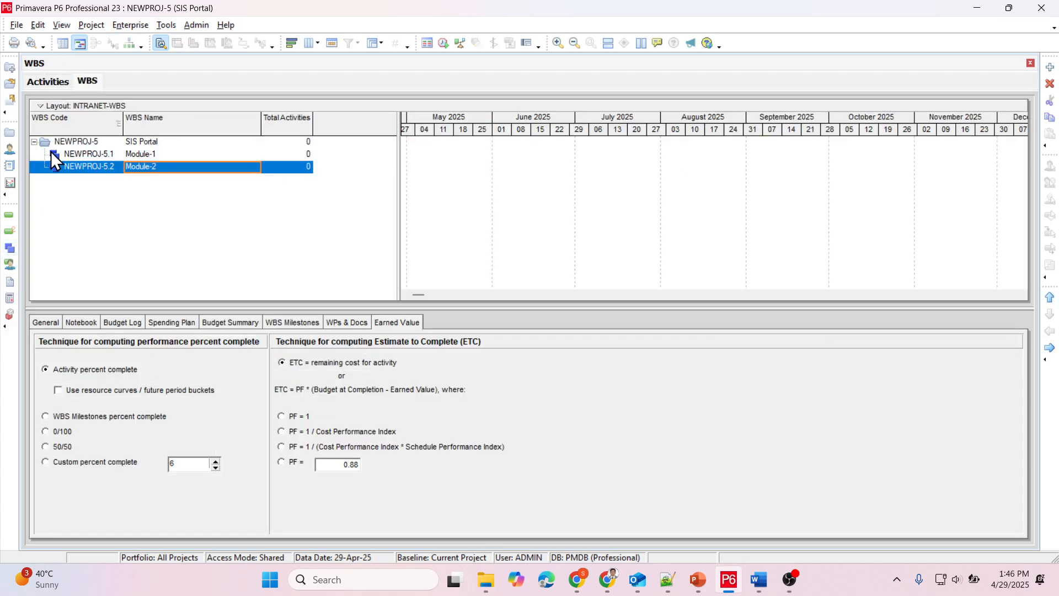
pyautogui.click(18, 25)
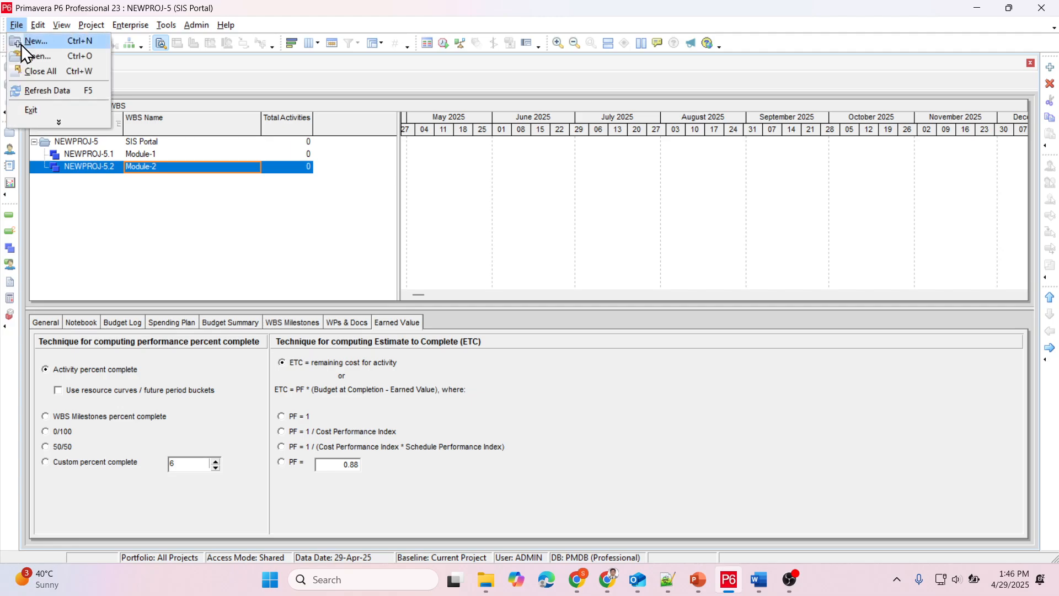
pyautogui.click(38, 87)
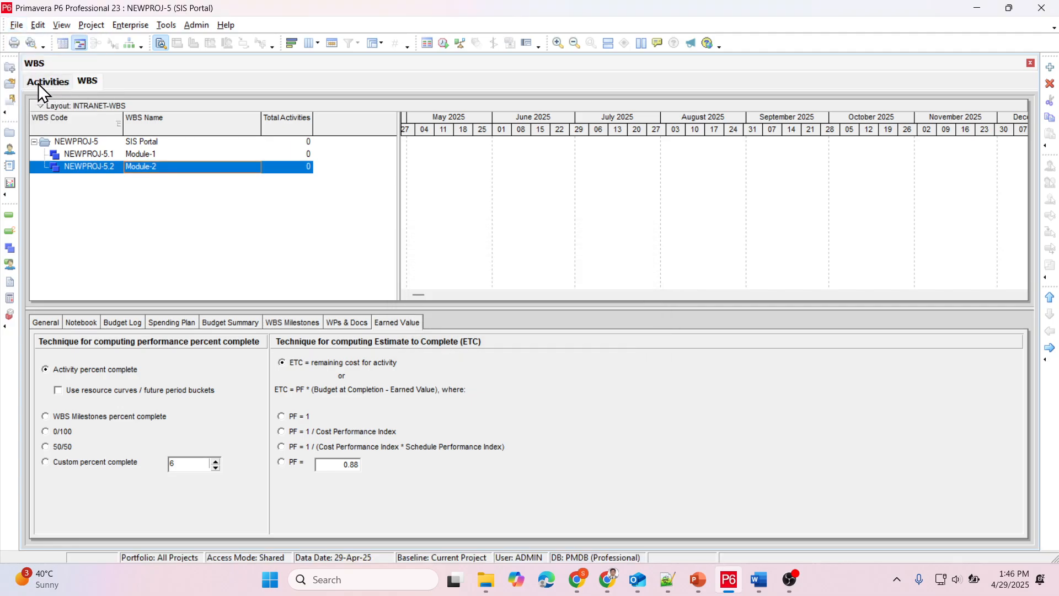
pyautogui.click(38, 83)
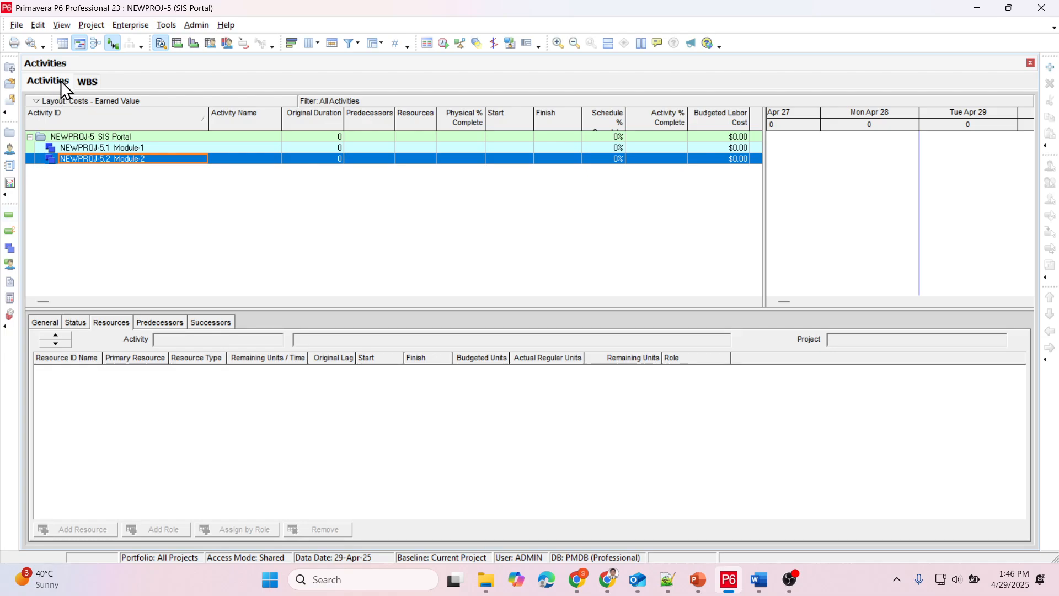
# Add an activity named A1 with the default ID A1000 and move it under Module-1.
pyautogui.click(1052, 69)
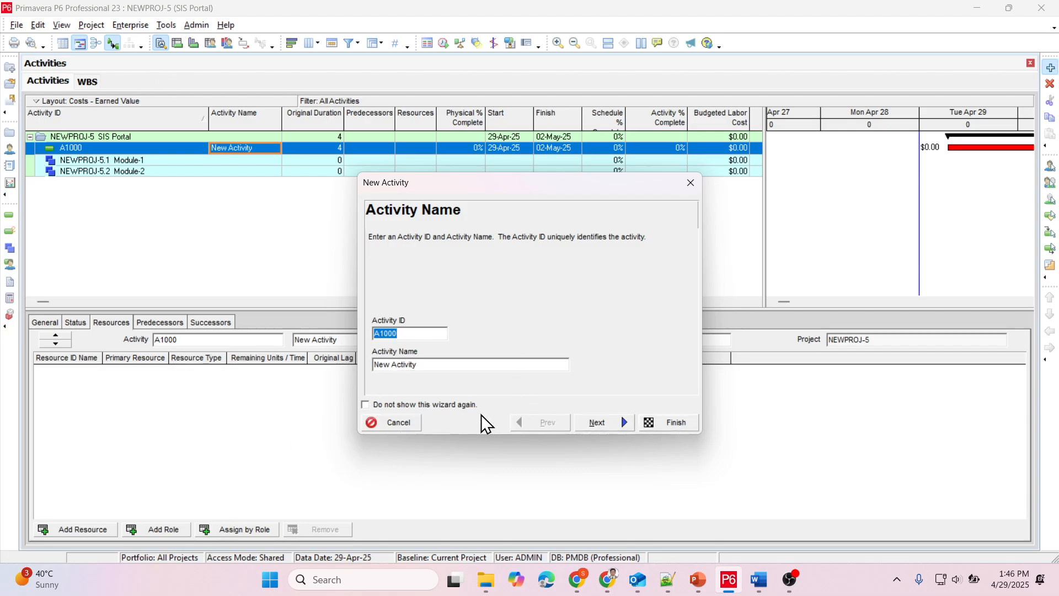
pyautogui.click(372, 430)
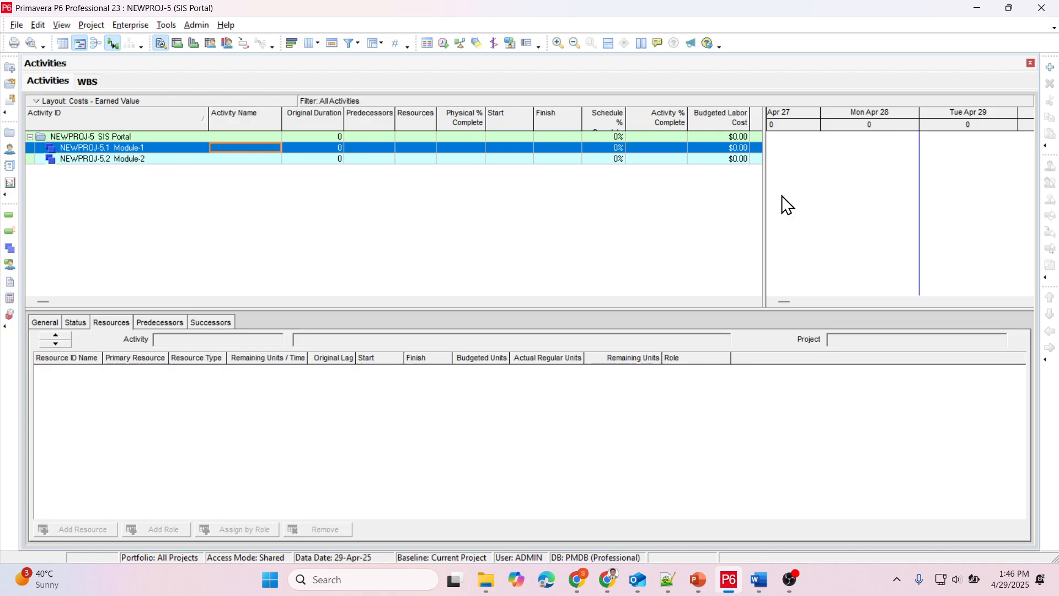
pyautogui.click(1050, 67)
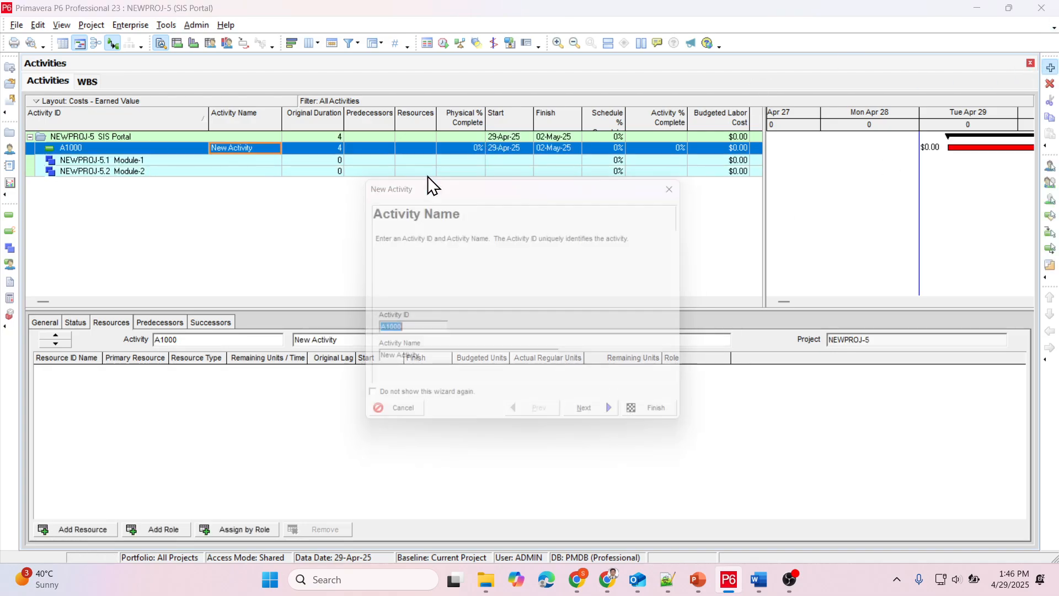
pyautogui.moveTo(428, 366); pyautogui.dragTo(346, 371)
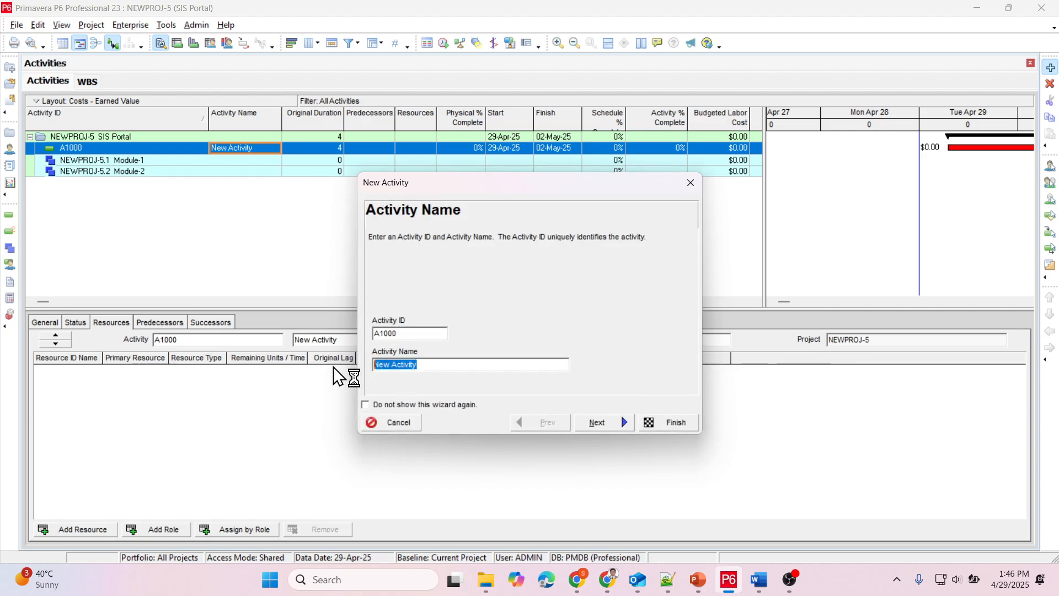
pyautogui.write('A1')
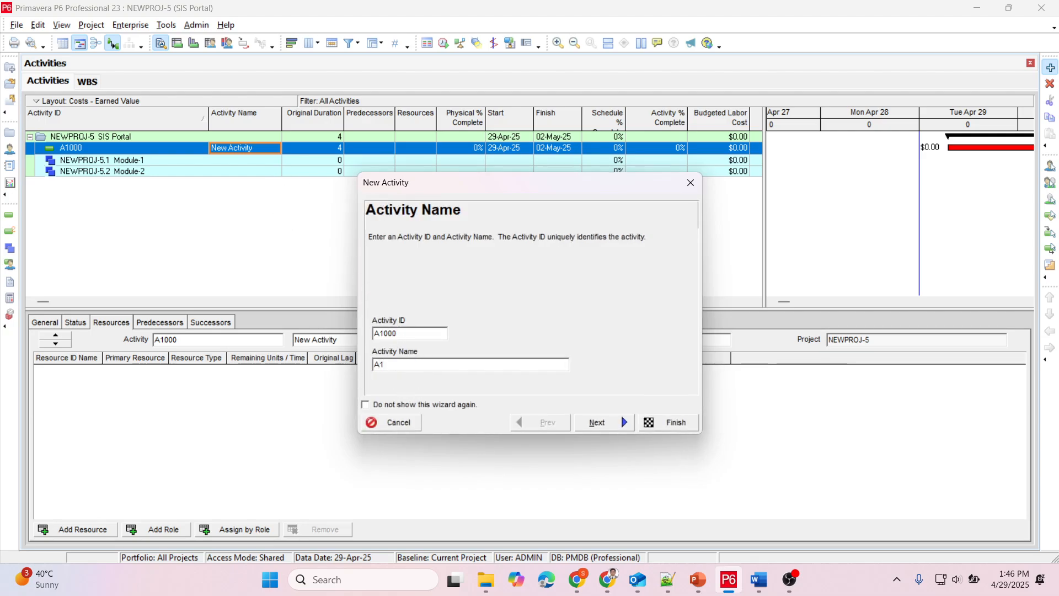
pyautogui.click(682, 422)
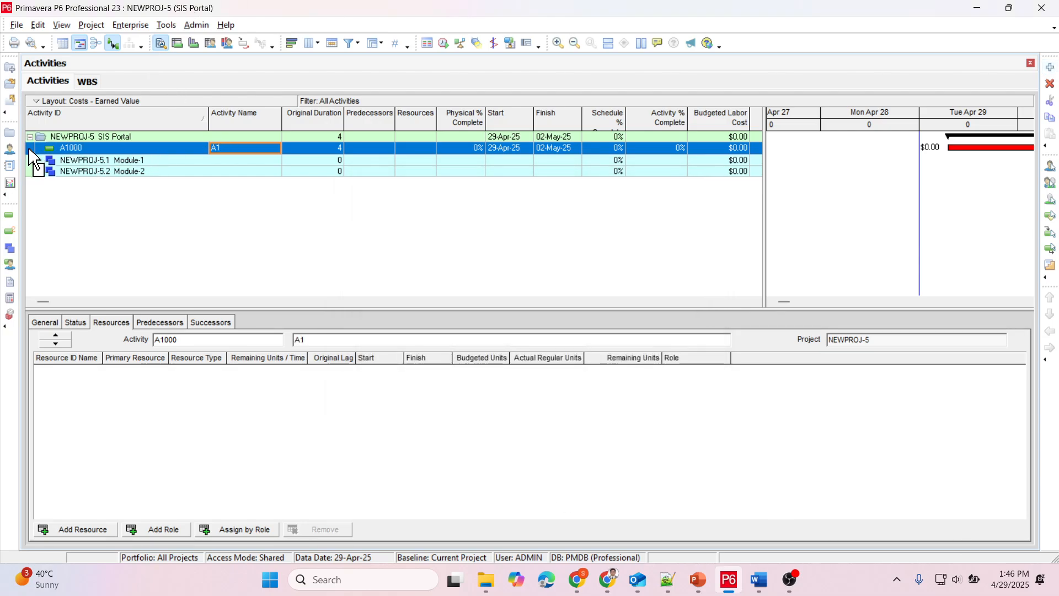
pyautogui.moveTo(34, 158); pyautogui.dragTo(40, 161)
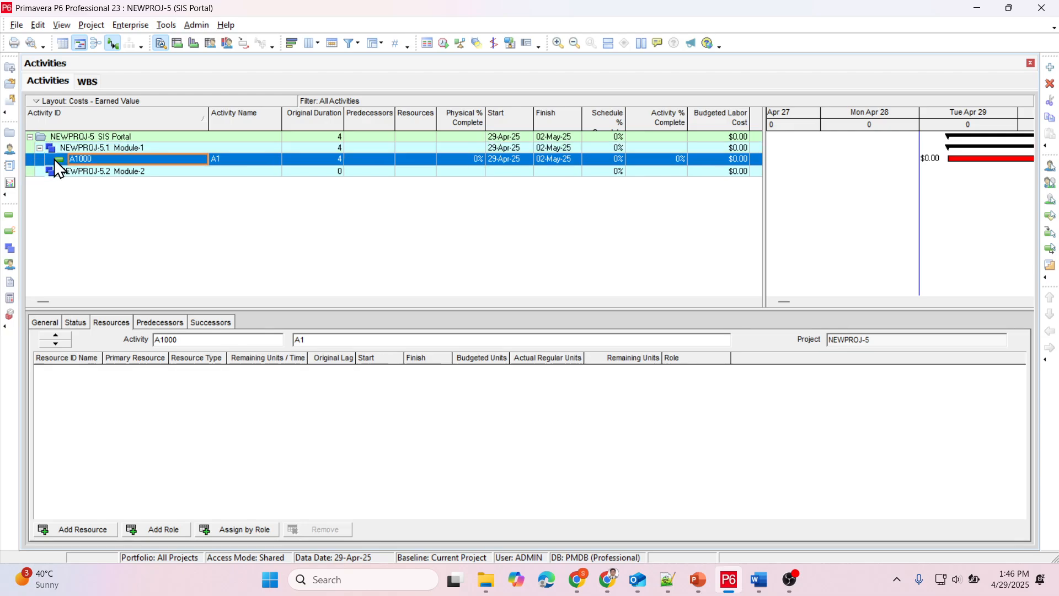
# Add a second activity named A2 under Module-1, keeping the default ID A1010.
pyautogui.click(1051, 68)
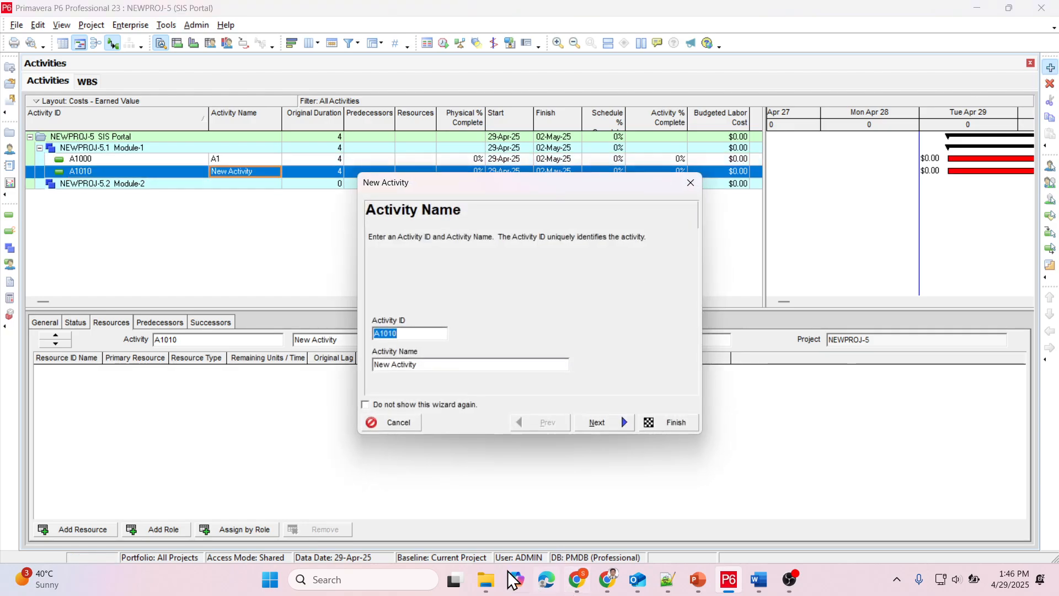
pyautogui.moveTo(419, 368); pyautogui.dragTo(368, 377)
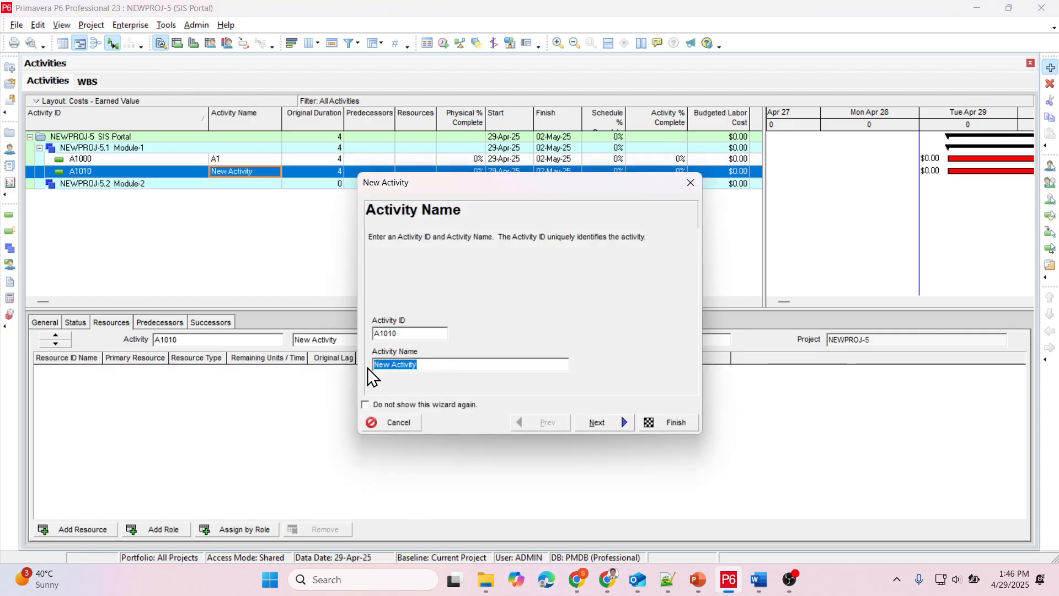
pyautogui.write('A2')
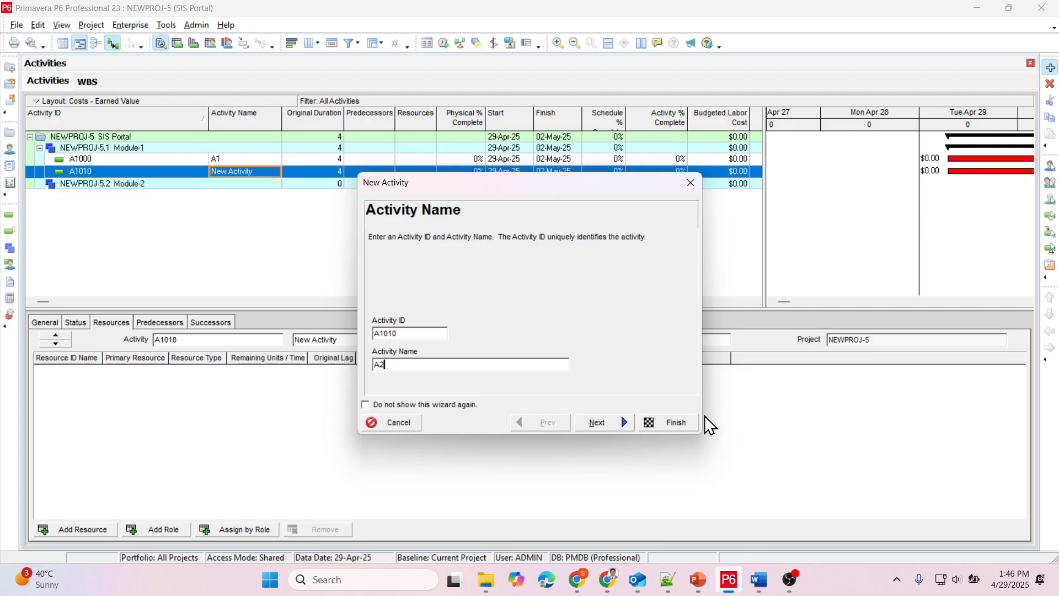
pyautogui.click(674, 419)
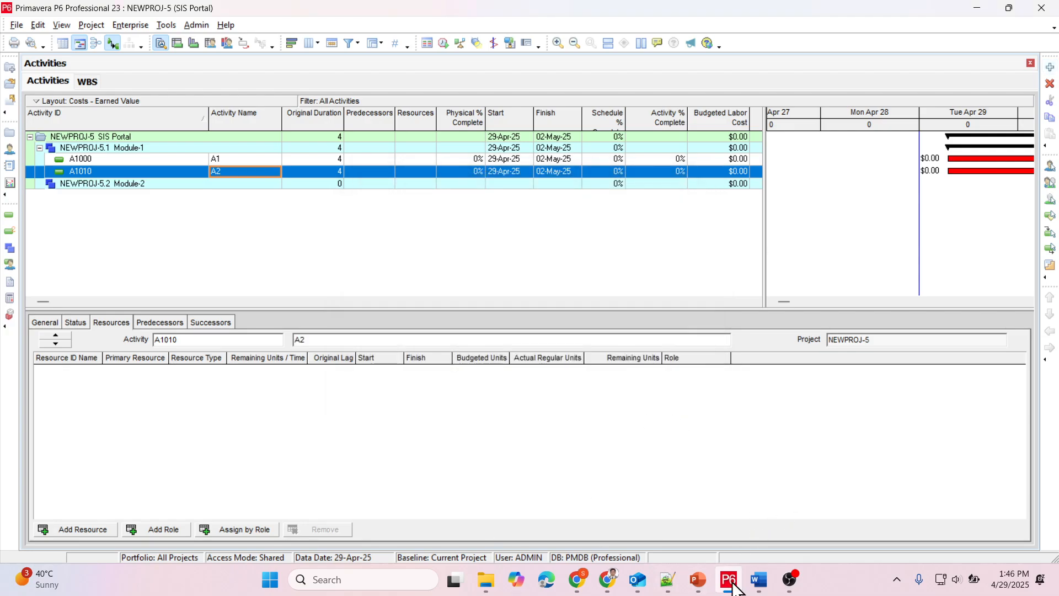
# Check the Module2 rows in the Word exercise, and add an activity named A3 under Module-2 with the default ID A1020.
pyautogui.click(759, 588)
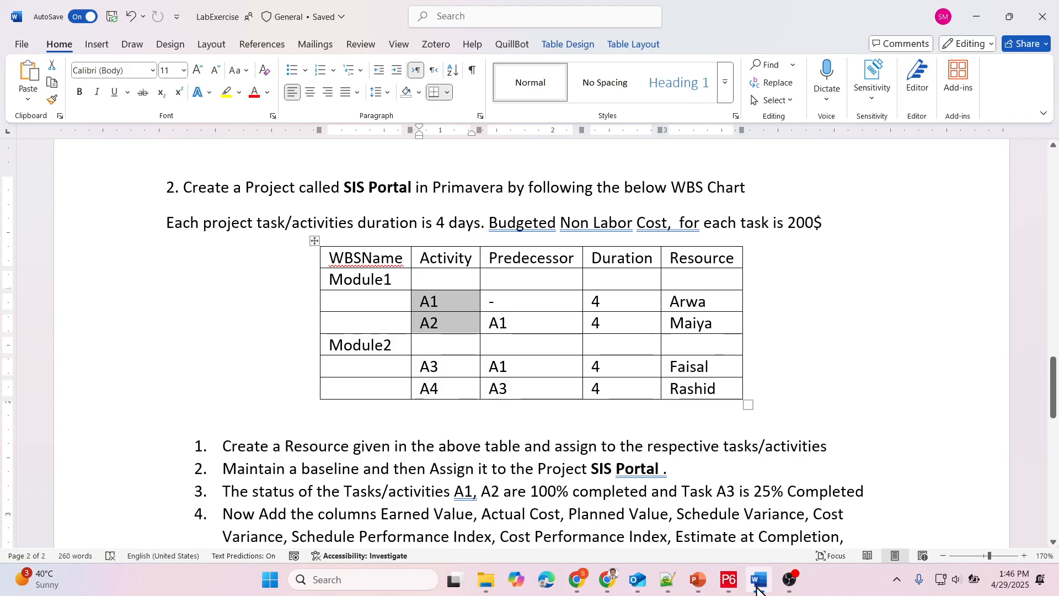
pyautogui.click(757, 588)
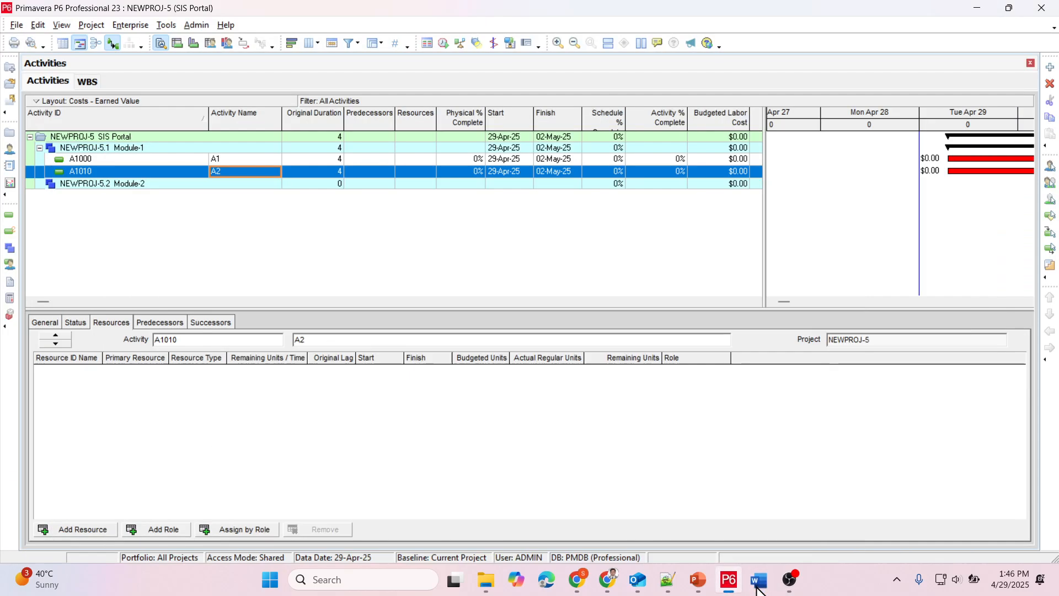
pyautogui.click(88, 186)
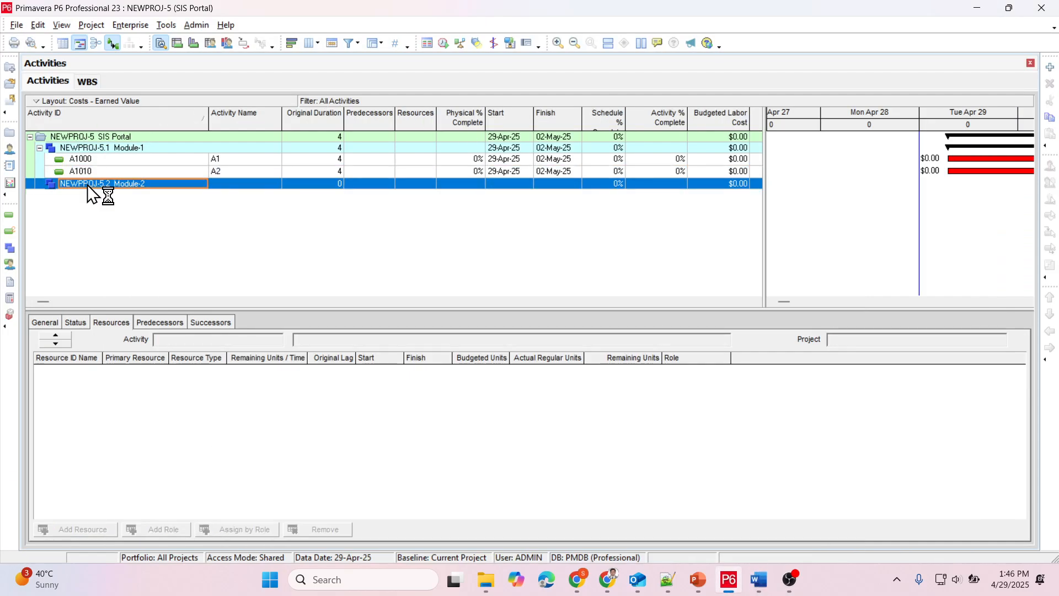
pyautogui.click(1051, 67)
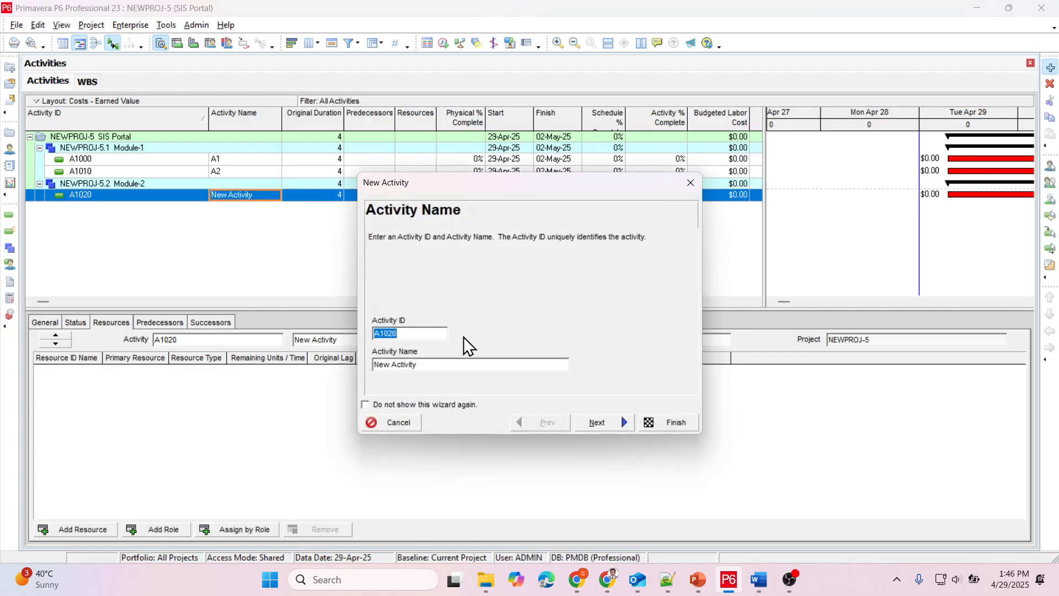
pyautogui.press('Tab')
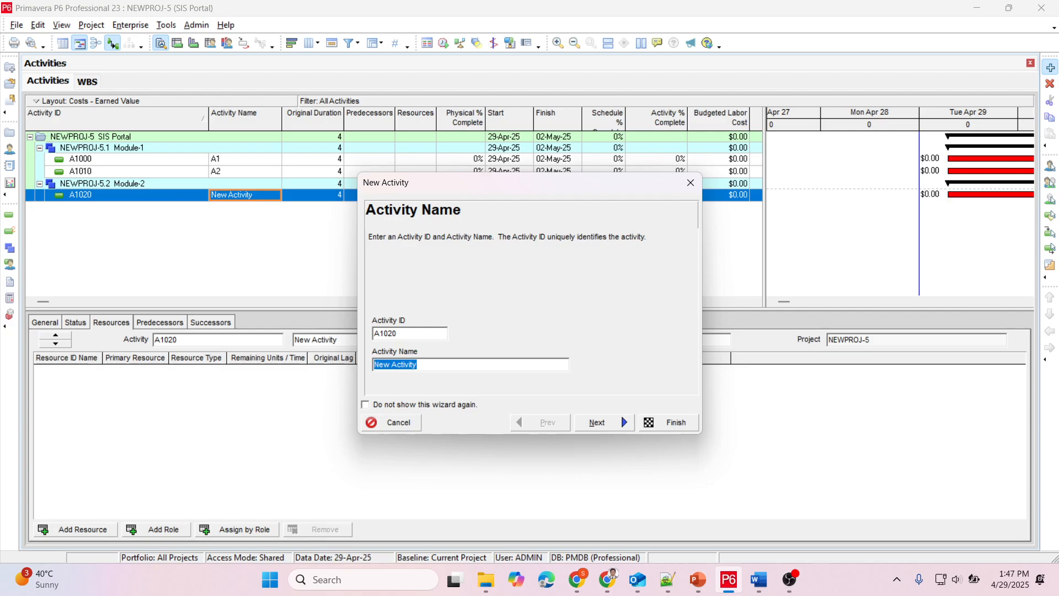
pyautogui.write('A3')
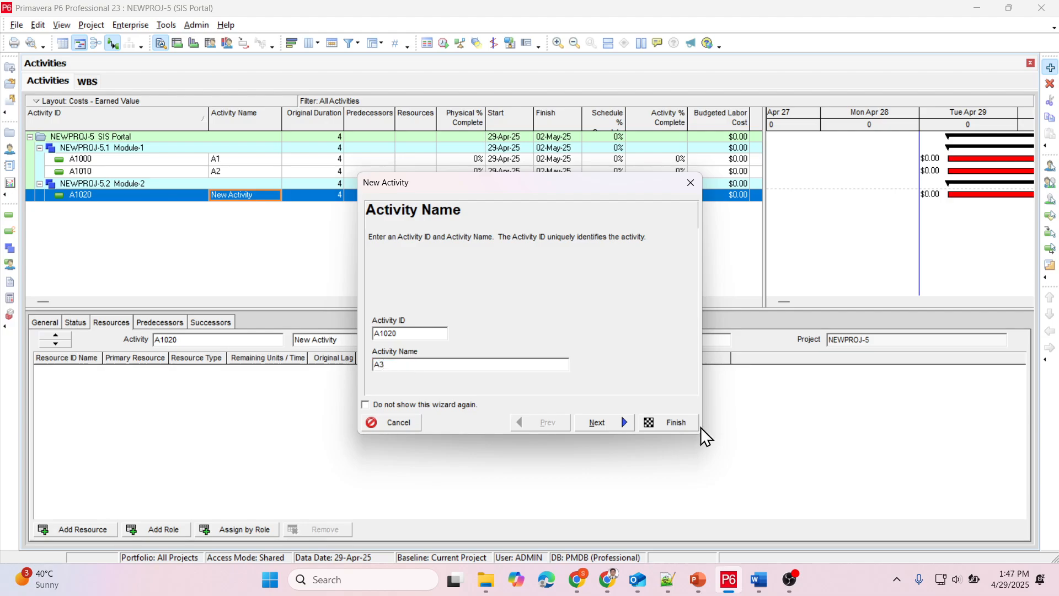
pyautogui.click(669, 426)
# Add an activity named A4 under Module-2, keeping the default ID A1030.
pyautogui.click(1051, 68)
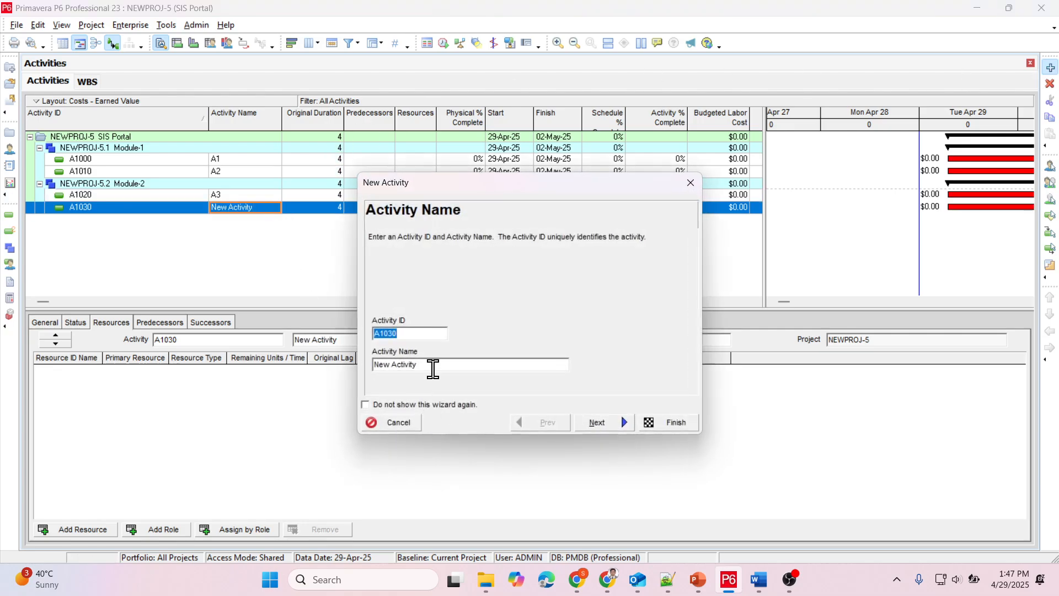
pyautogui.moveTo(432, 366); pyautogui.dragTo(359, 378)
pyautogui.write('A4')
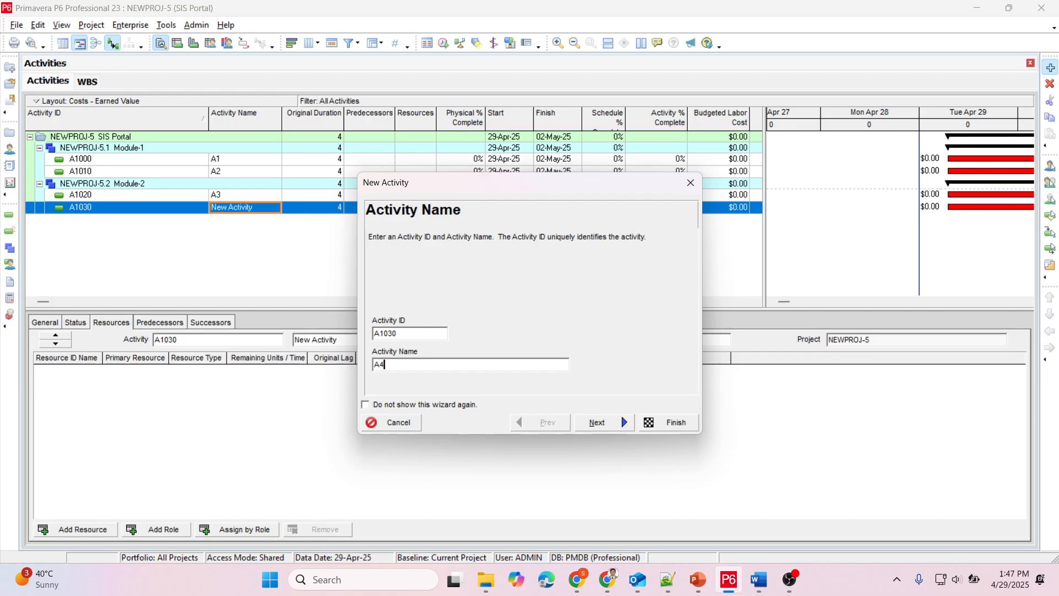
pyautogui.click(670, 420)
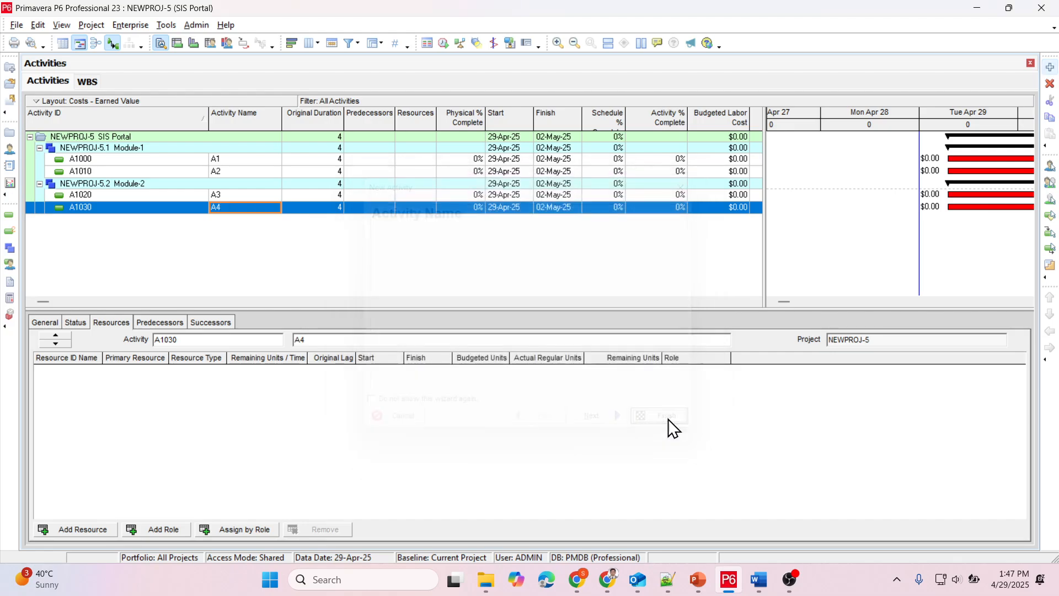
# Collapse the Module-2 and Module-1 groups, and expand Module-1 again to review the activity structure.
pyautogui.click(40, 151)
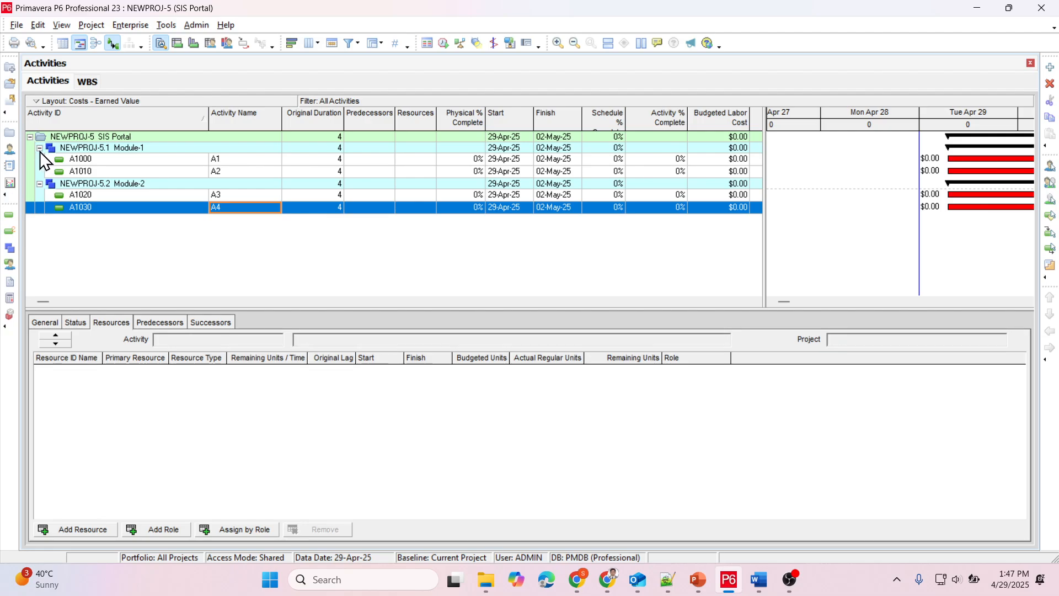
pyautogui.click(41, 187)
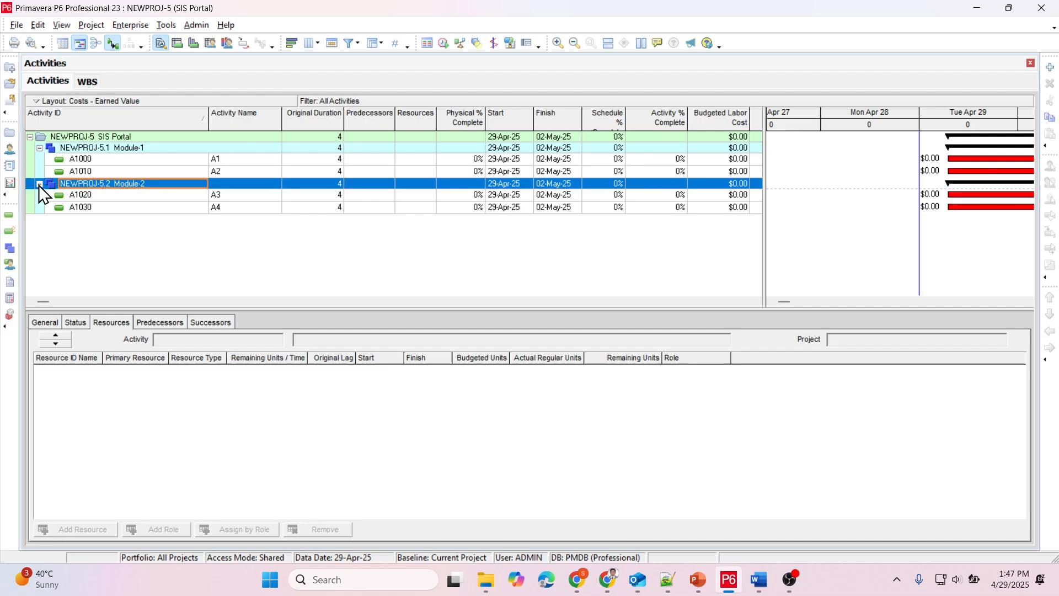
pyautogui.click(39, 184)
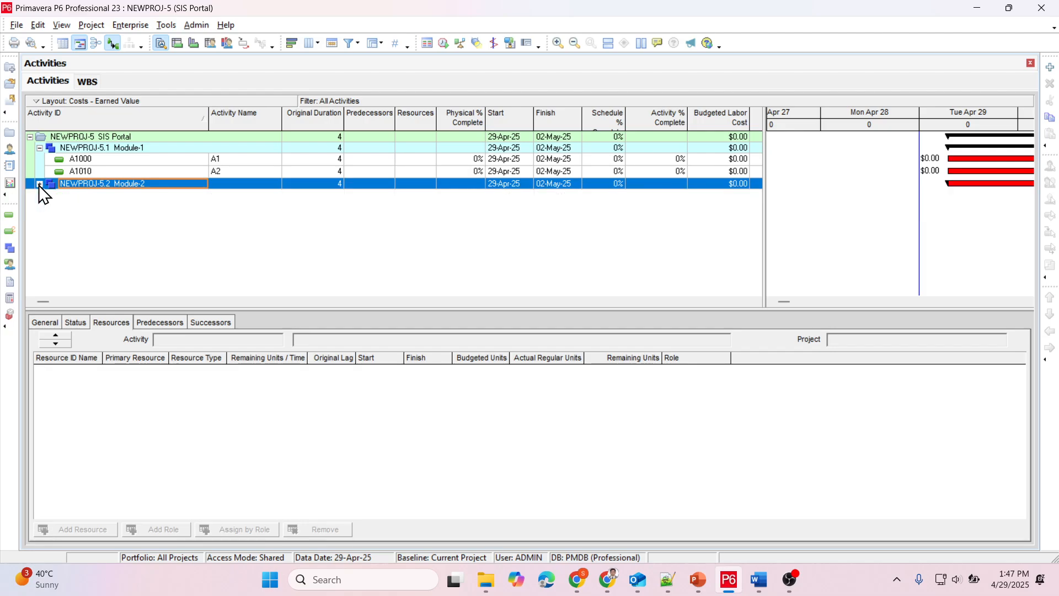
pyautogui.click(39, 148)
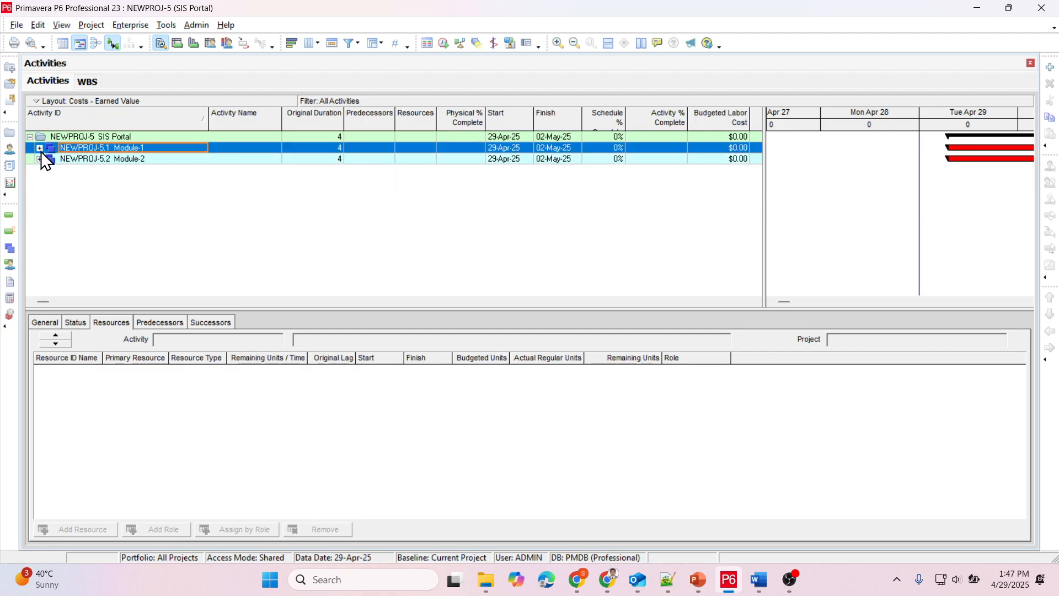
pyautogui.click(39, 148)
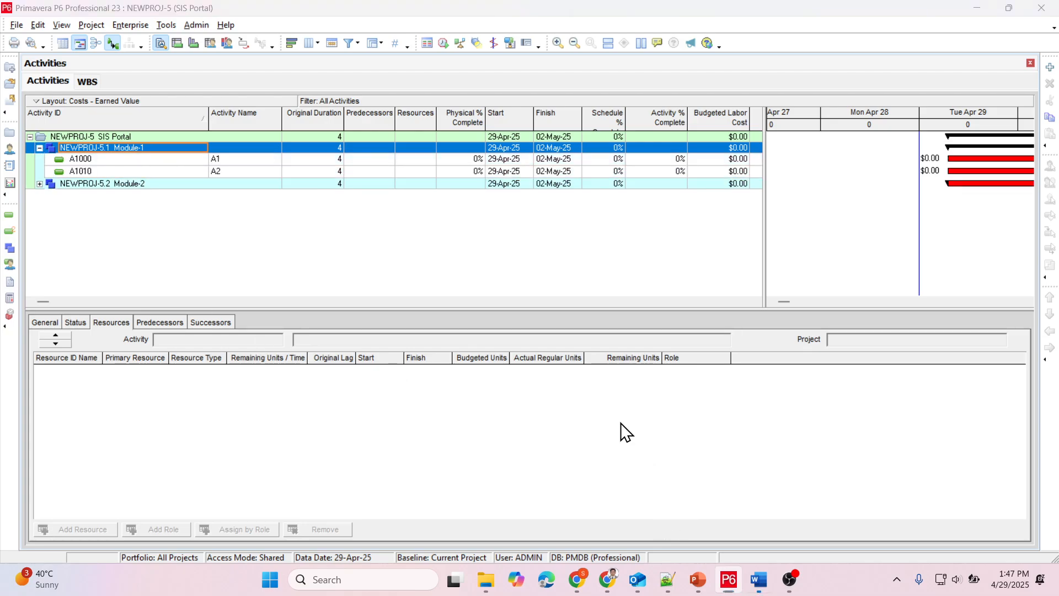
# Expand the Module-2 group and check the activity durations in the Word exercise table.
pyautogui.hotkey('alt', 'Tab')
pyautogui.hotkey('alt', 'Tab')
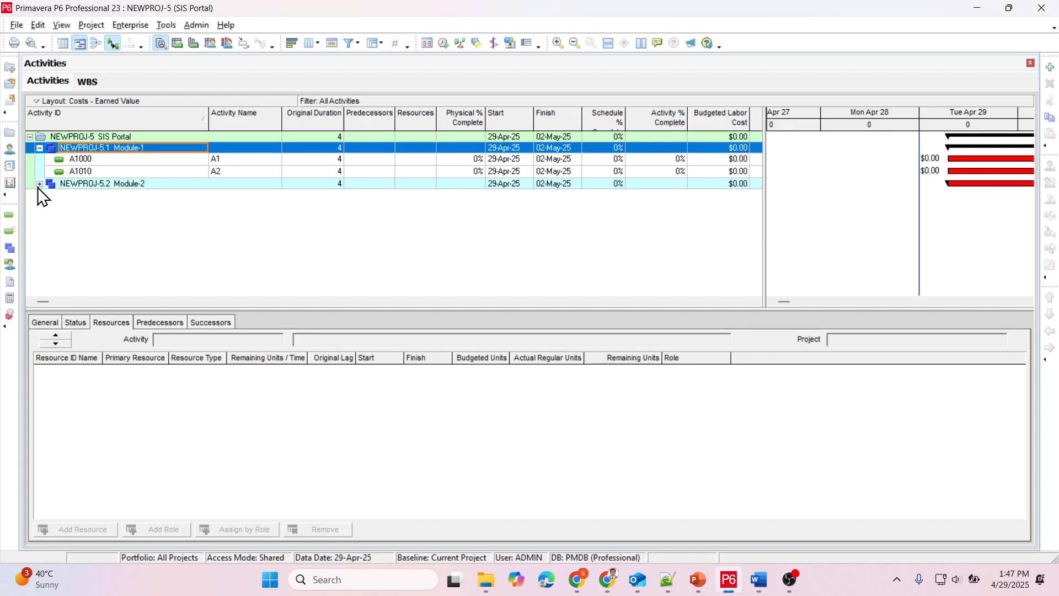
pyautogui.click(39, 184)
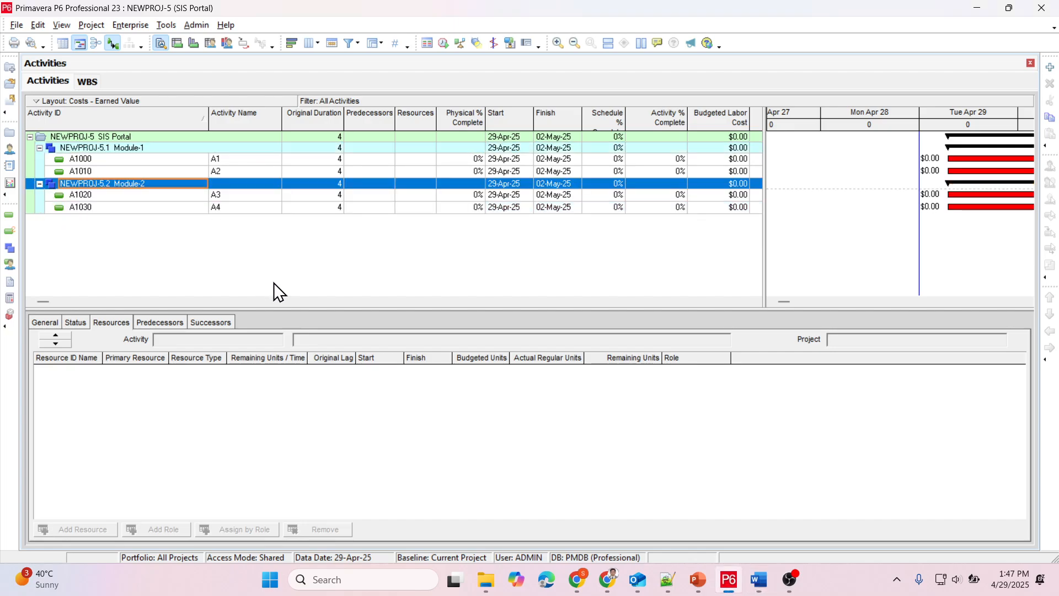
pyautogui.hotkey('alt', 'Tab')
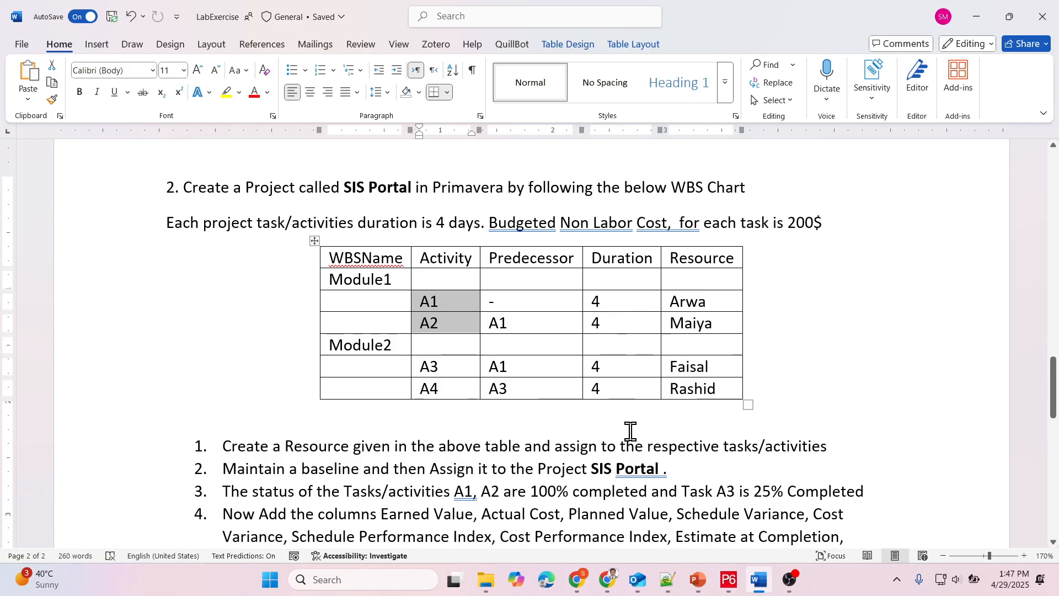
pyautogui.hotkey('alt', 'Tab')
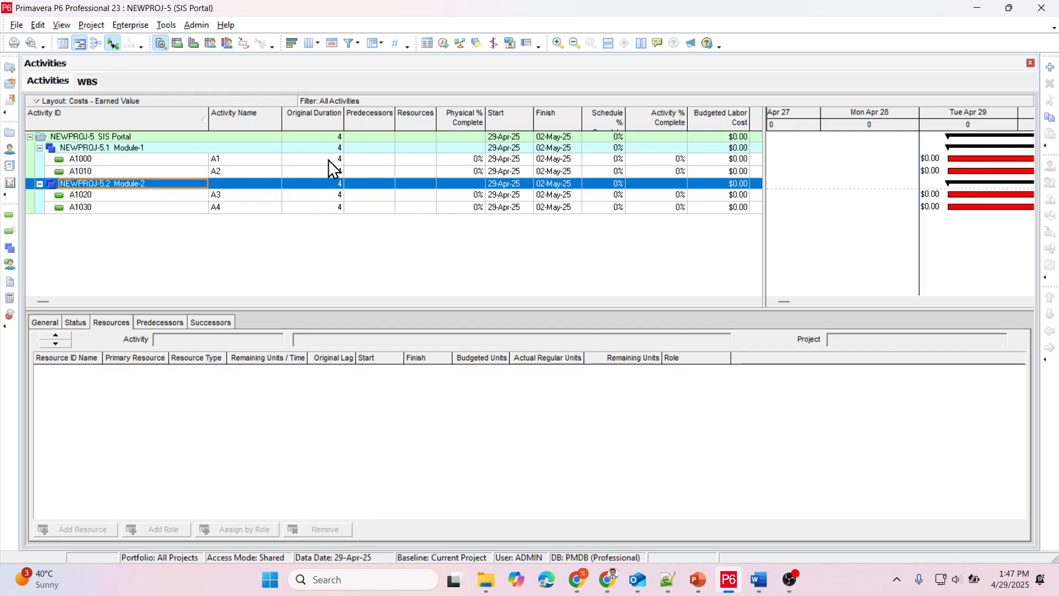
# Set the original duration of activities A1 and A2 under Module-1 to 5.
pyautogui.click(330, 160)
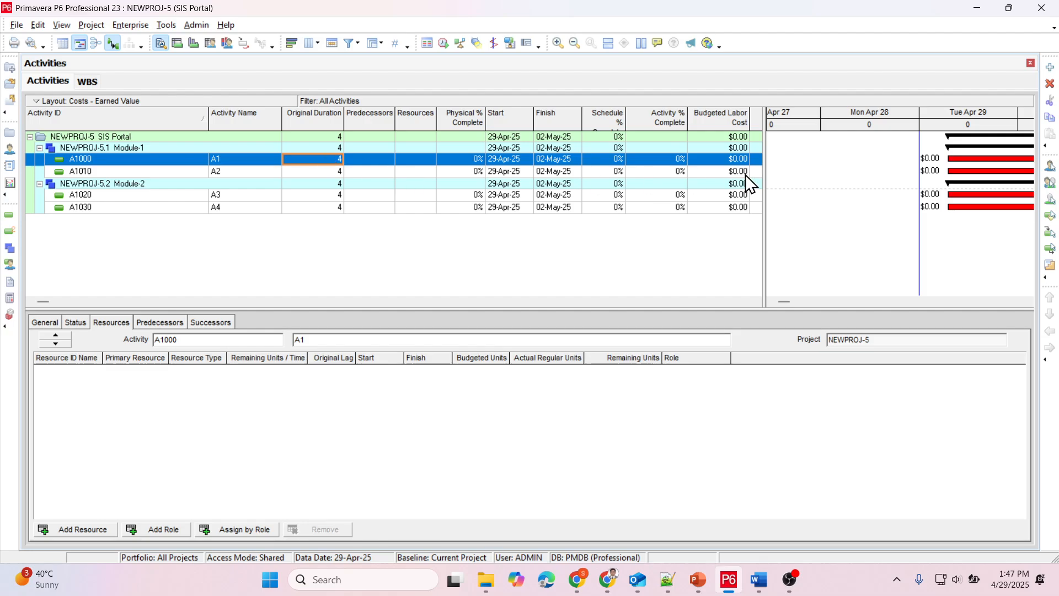
pyautogui.write('4')
pyautogui.press('Return')
pyautogui.click(333, 173)
pyautogui.click(333, 160)
pyautogui.write('5')
pyautogui.press('Return')
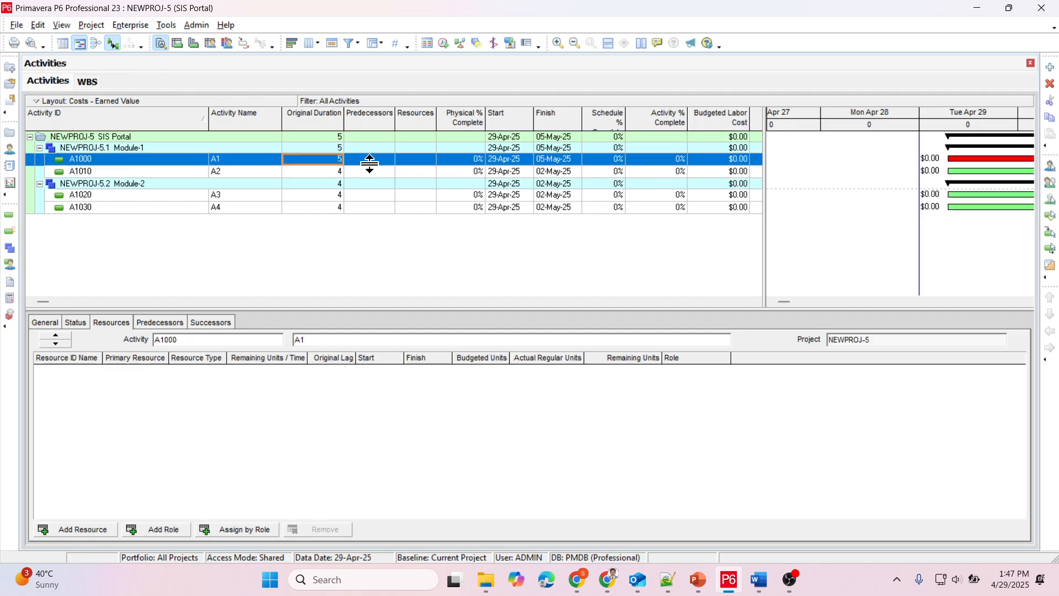
pyautogui.click(328, 171)
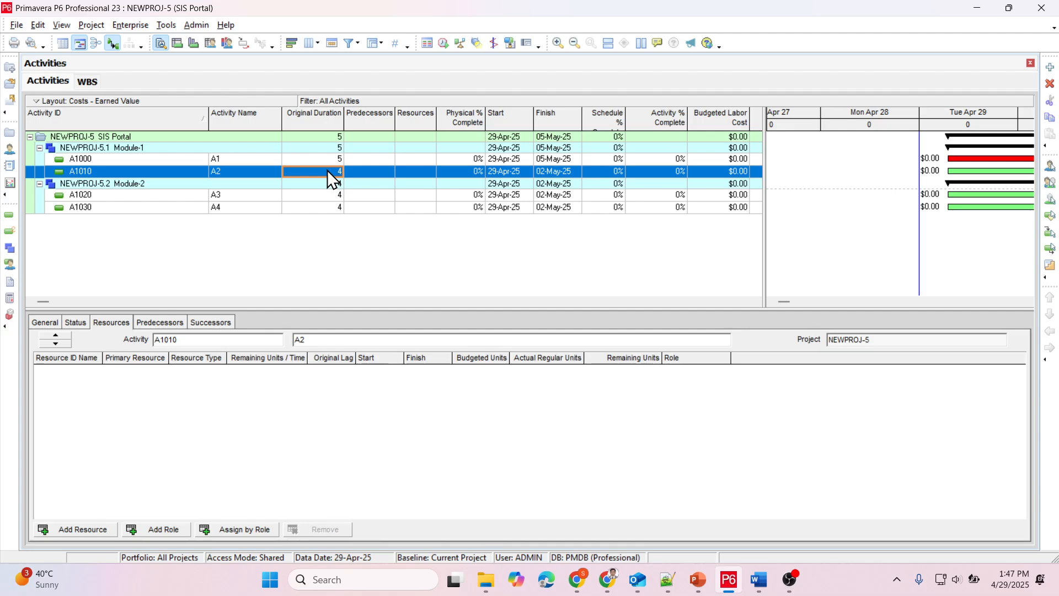
pyautogui.write('5')
pyautogui.press('Return')
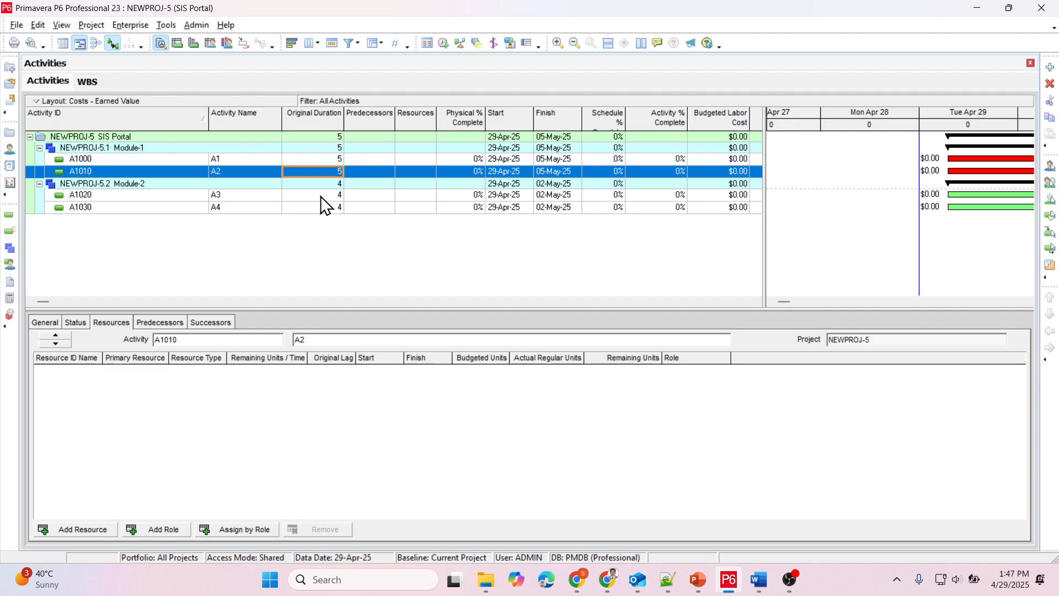
# Set the original duration of activities A3 and A4 under Module-2 to 5.
pyautogui.click(321, 197)
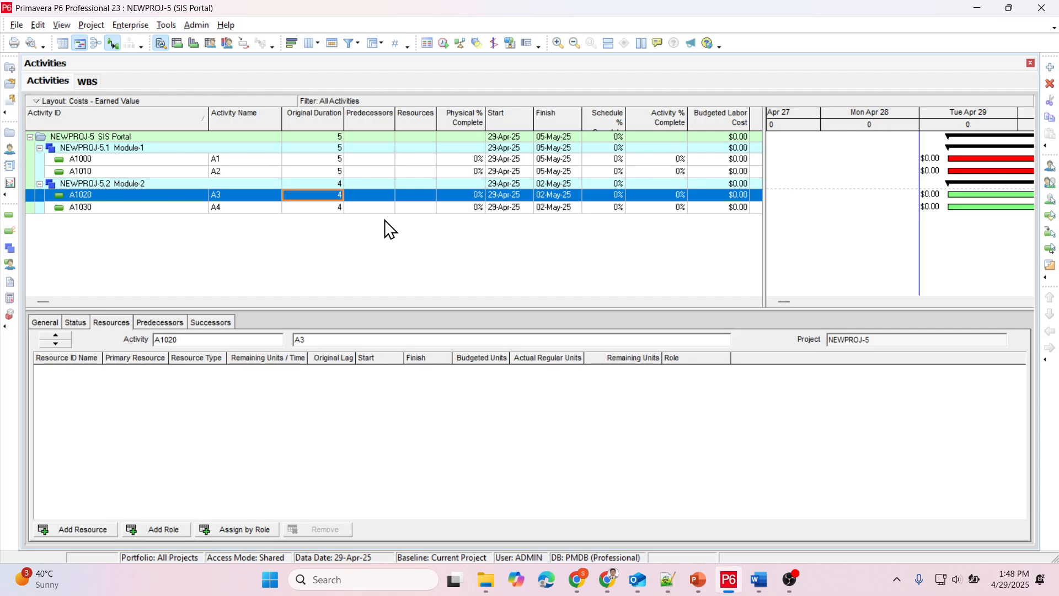
pyautogui.write('5')
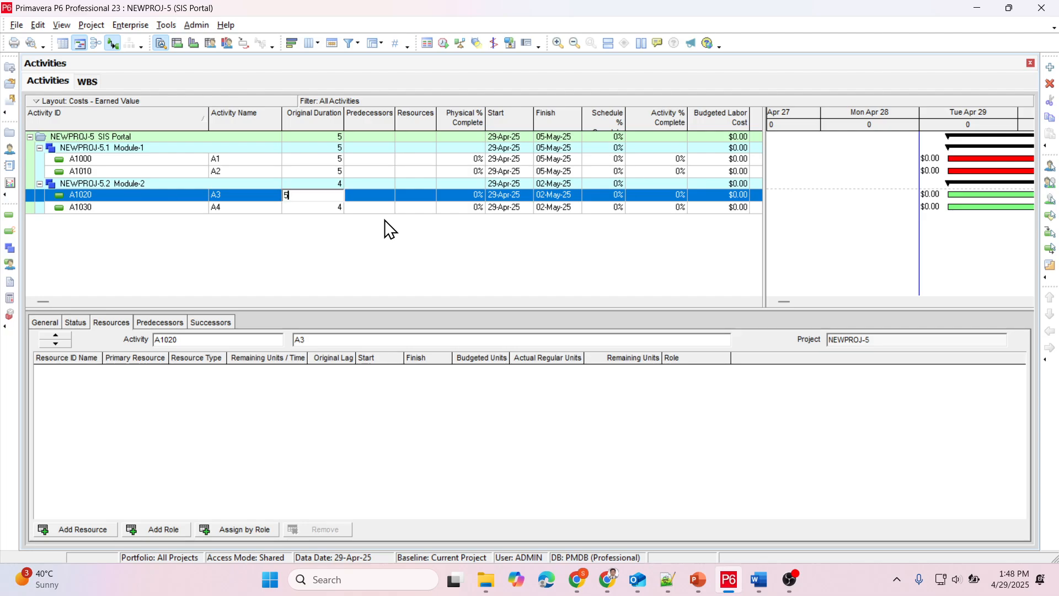
pyautogui.press('Return')
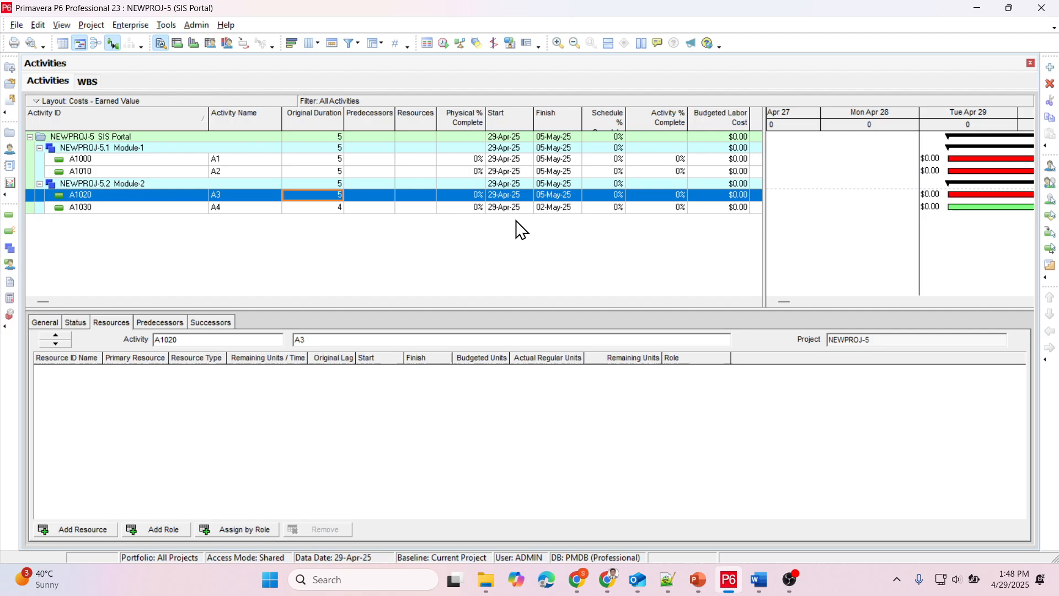
pyautogui.click(323, 208)
pyautogui.write('5')
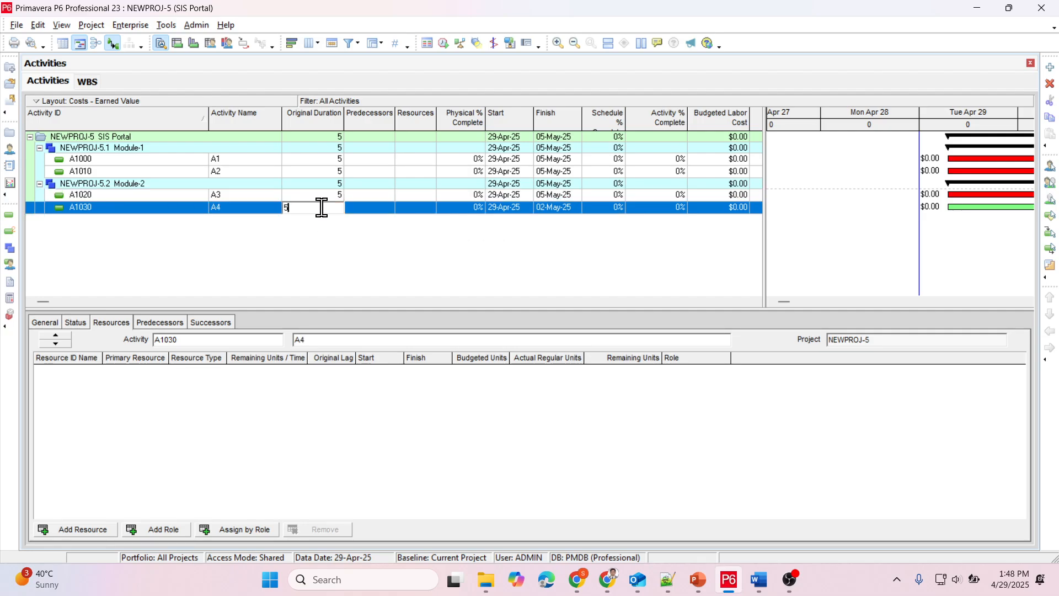
pyautogui.press('Return')
# Refresh the project data and select the SIS Portal project row.
pyautogui.click(9, 26)
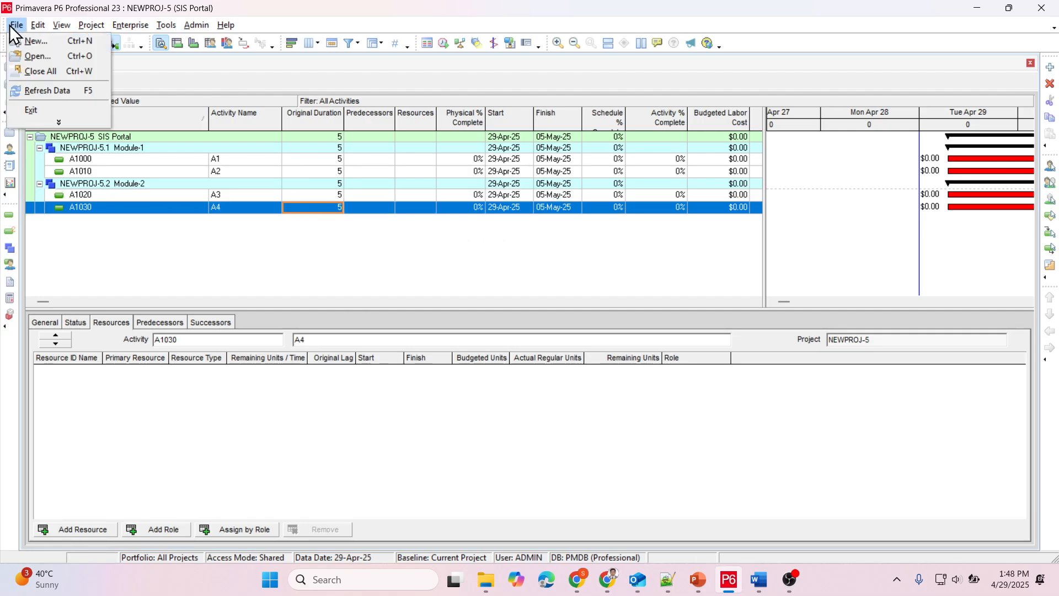
pyautogui.click(19, 87)
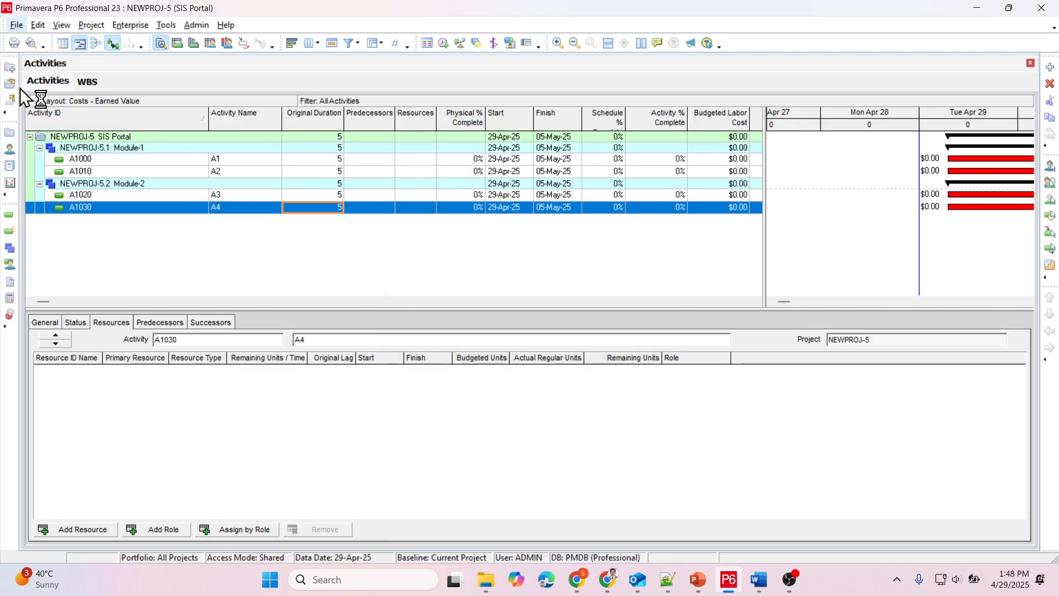
pyautogui.click(99, 137)
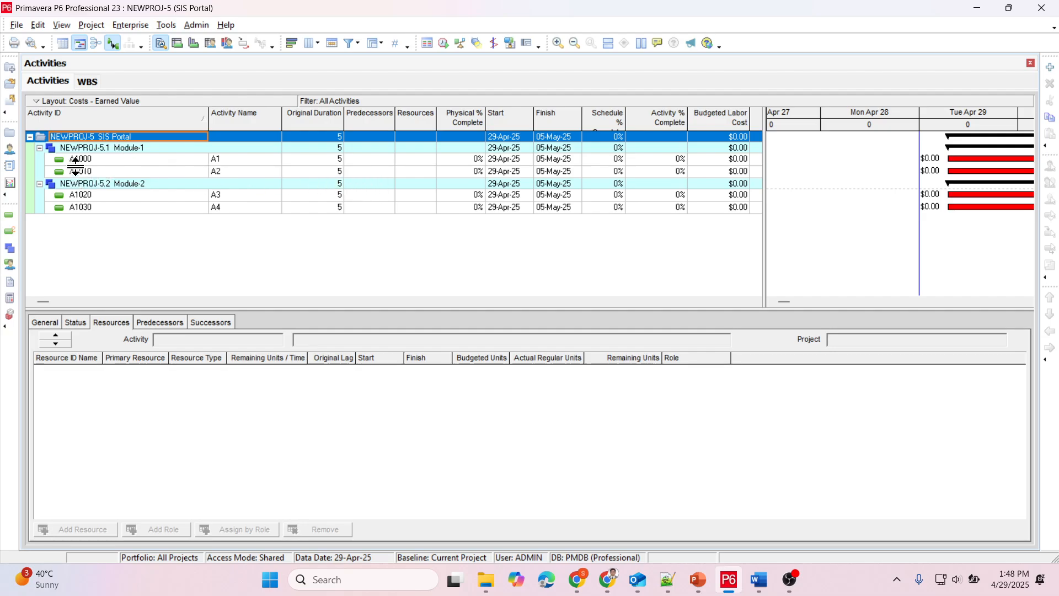
# Switch to the Word exercise and highlight the Predecessor column of the table to review each activity's predecessor.
pyautogui.click(766, 585)
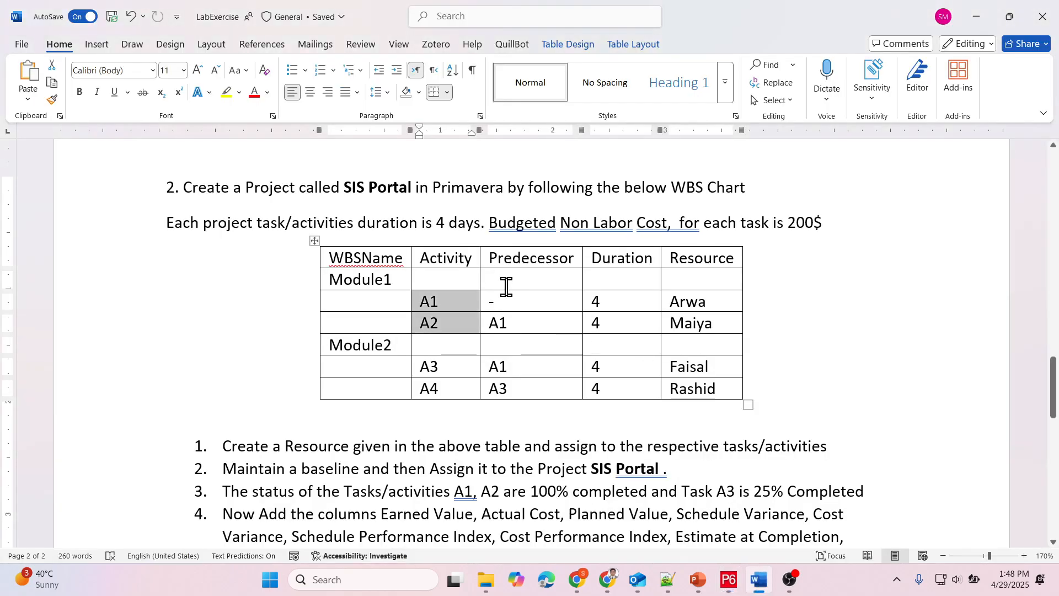
pyautogui.moveTo(507, 286); pyautogui.dragTo(515, 400)
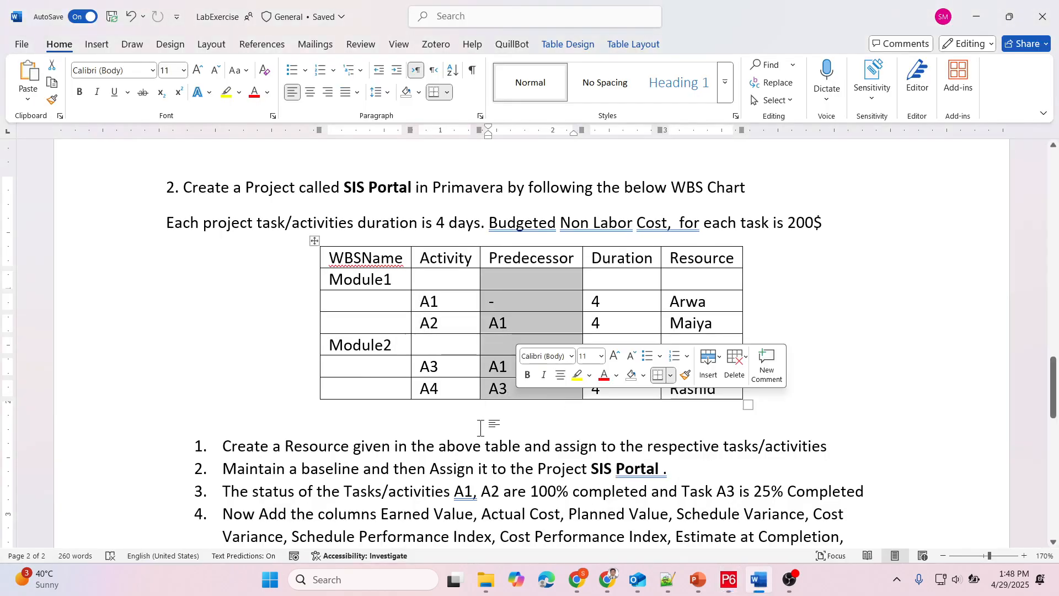
pyautogui.hotkey('alt', 'Tab')
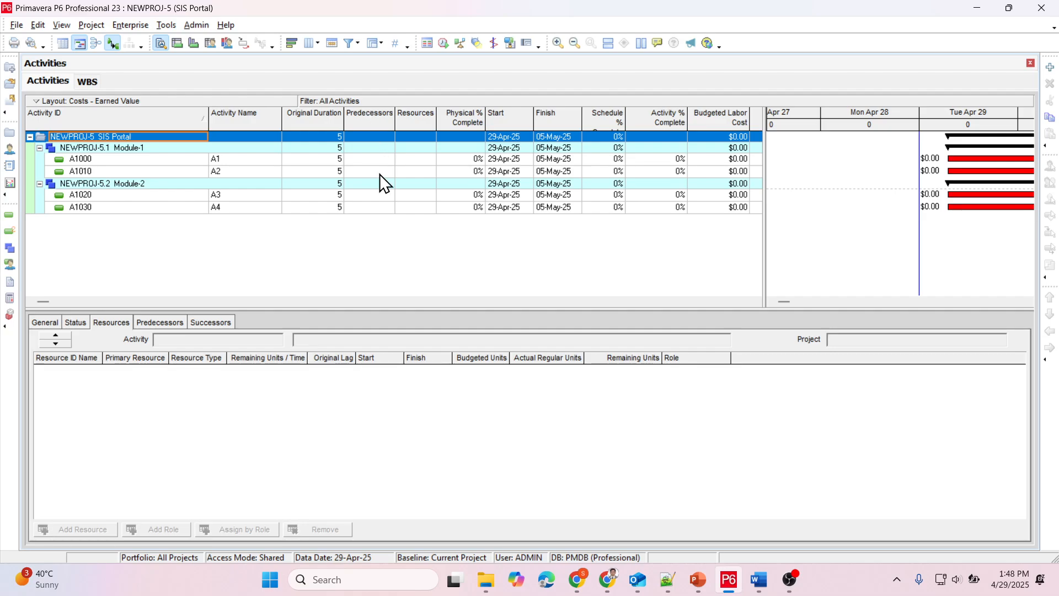
# Remove Predecessors from the displayed activity columns, add it back from the Lists category, and apply the column selection.
pyautogui.click(308, 43)
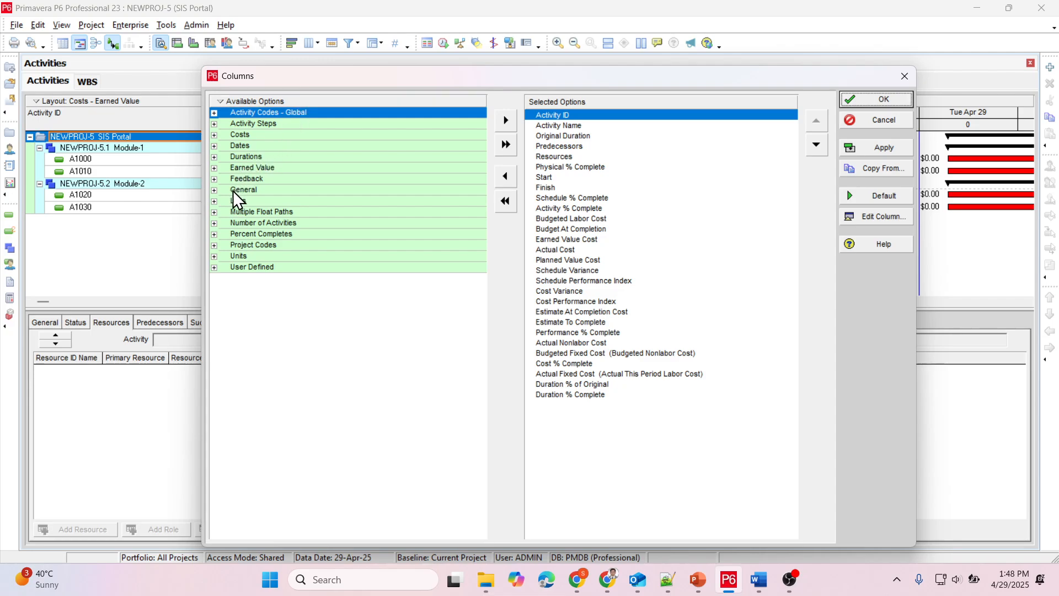
pyautogui.click(214, 201)
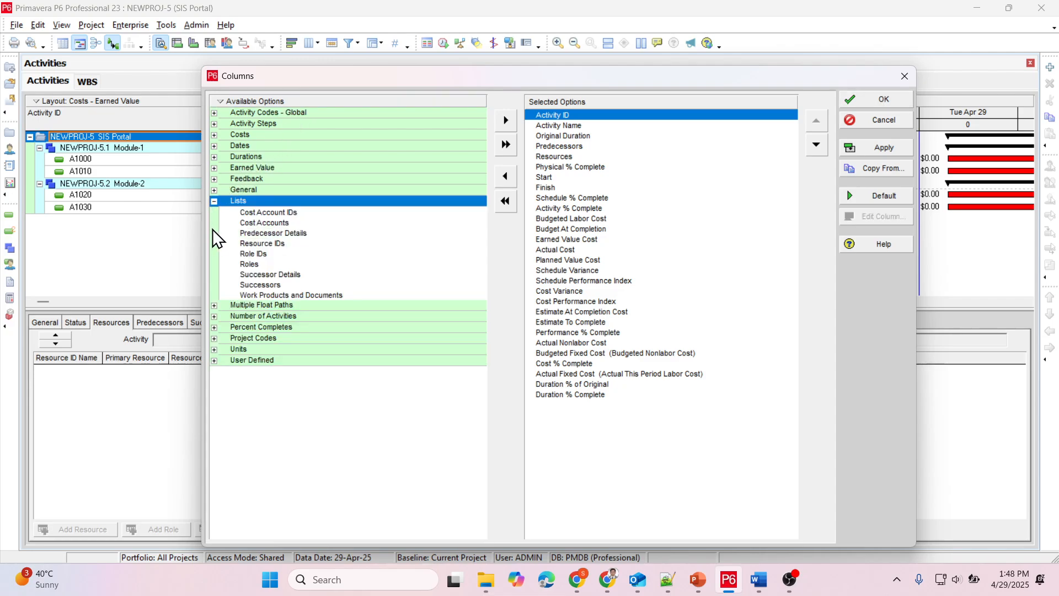
pyautogui.click(571, 145)
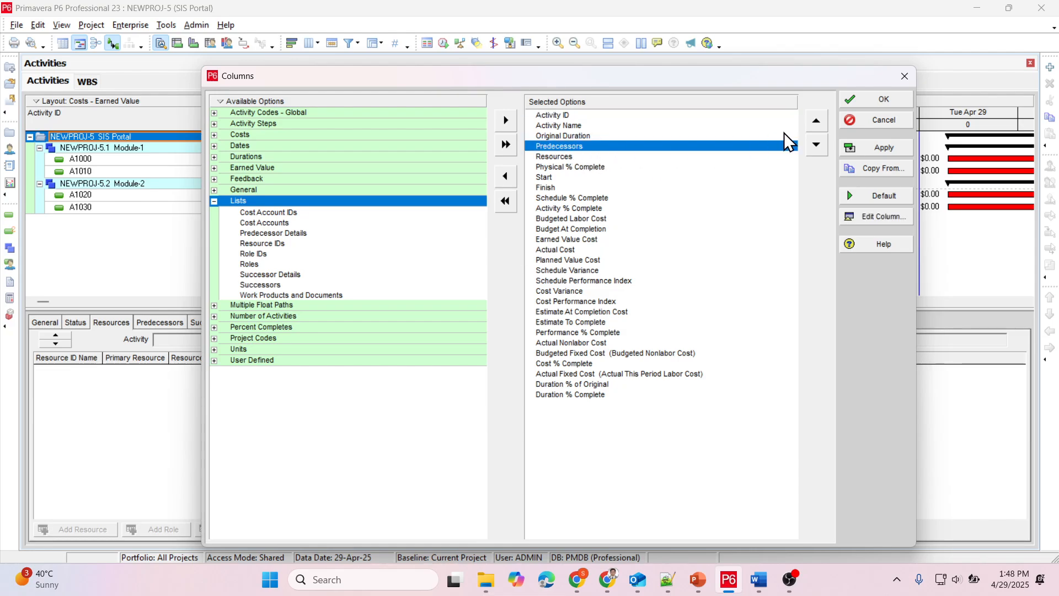
pyautogui.click(499, 176)
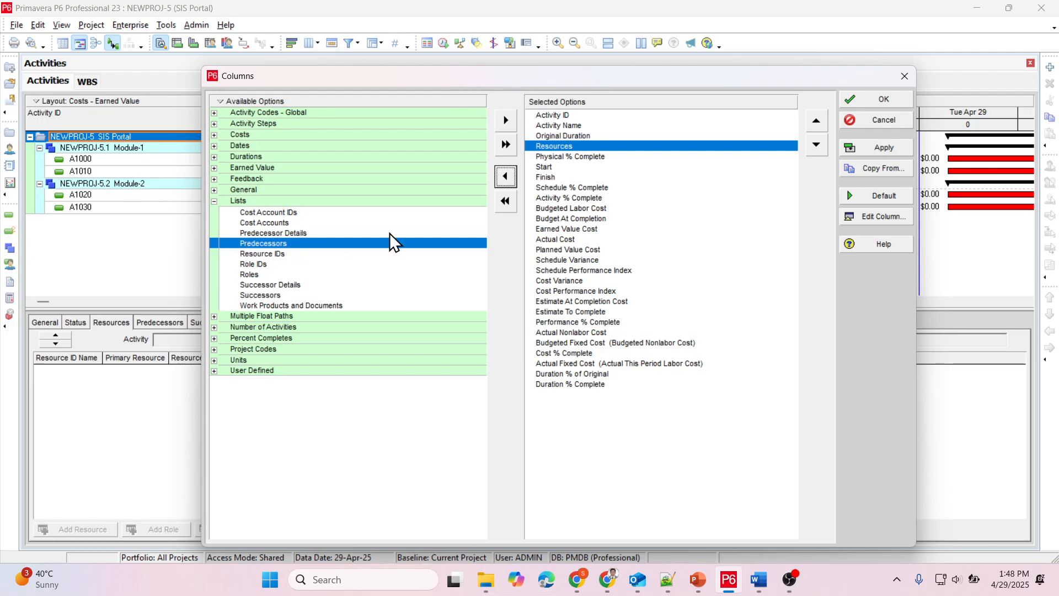
pyautogui.click(506, 121)
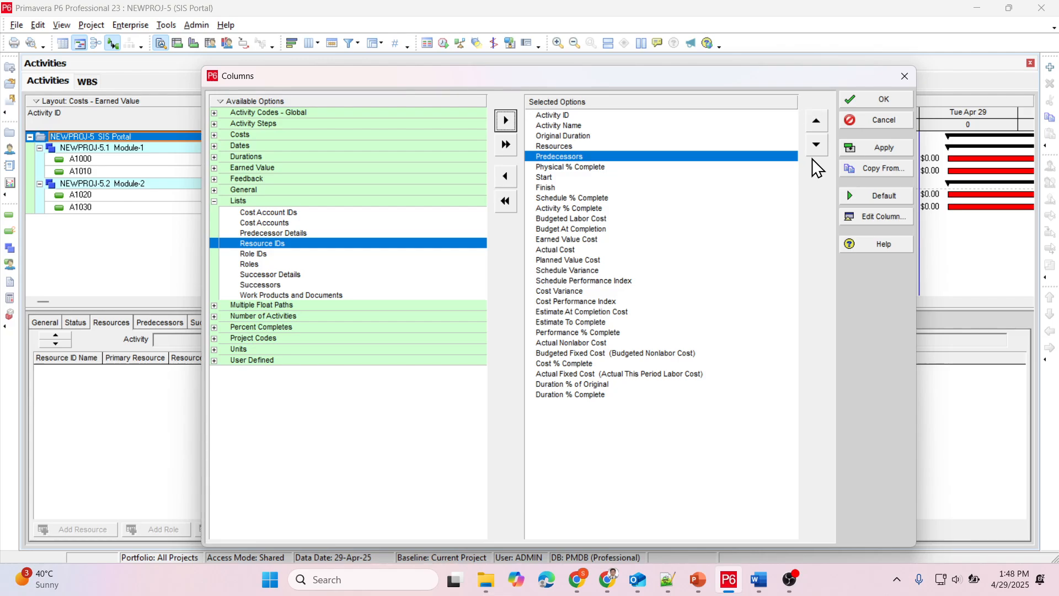
pyautogui.click(817, 121)
pyautogui.click(818, 145)
pyautogui.click(885, 100)
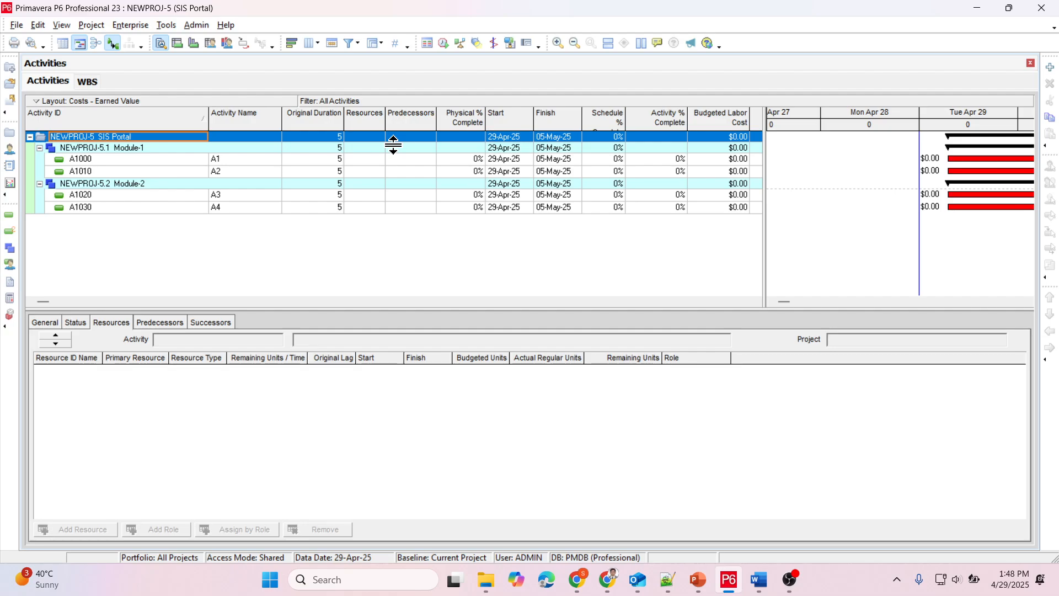
# Reorder the activity columns so that Predecessors comes directly before Resources.
pyautogui.click(310, 42)
pyautogui.click(569, 155)
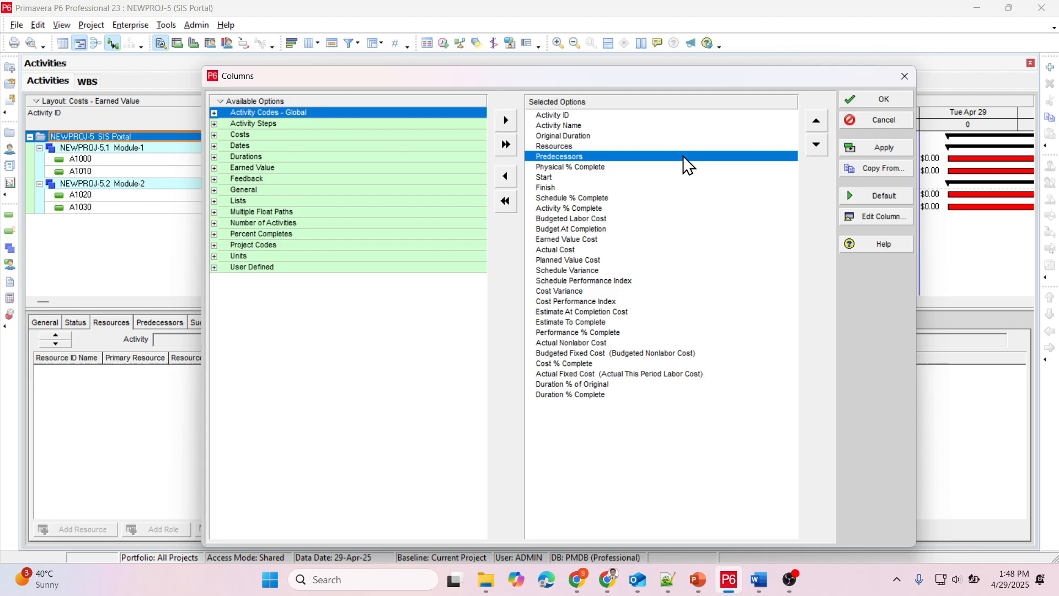
pyautogui.click(817, 121)
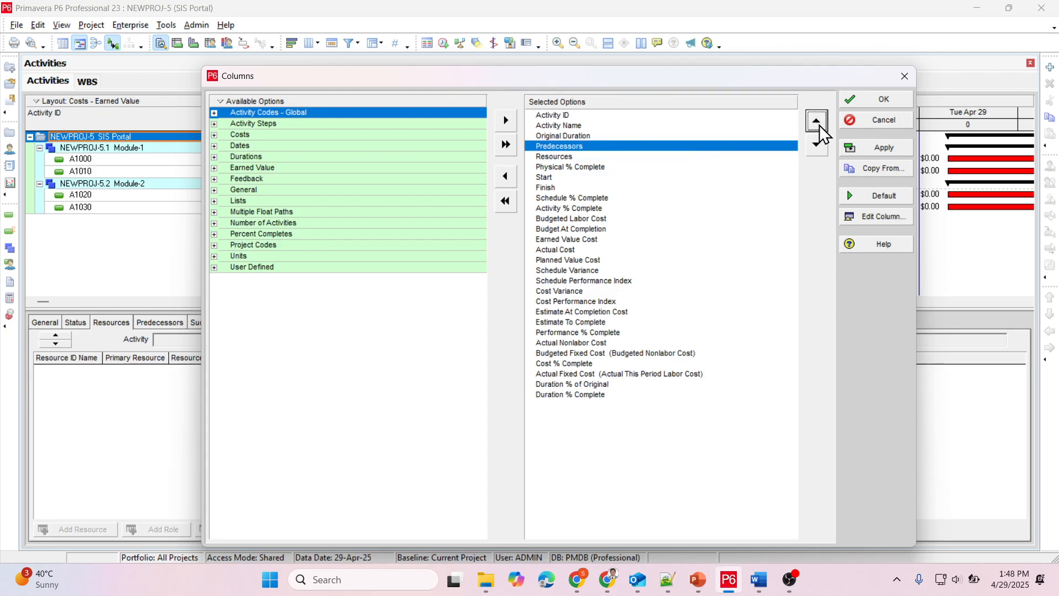
pyautogui.click(877, 100)
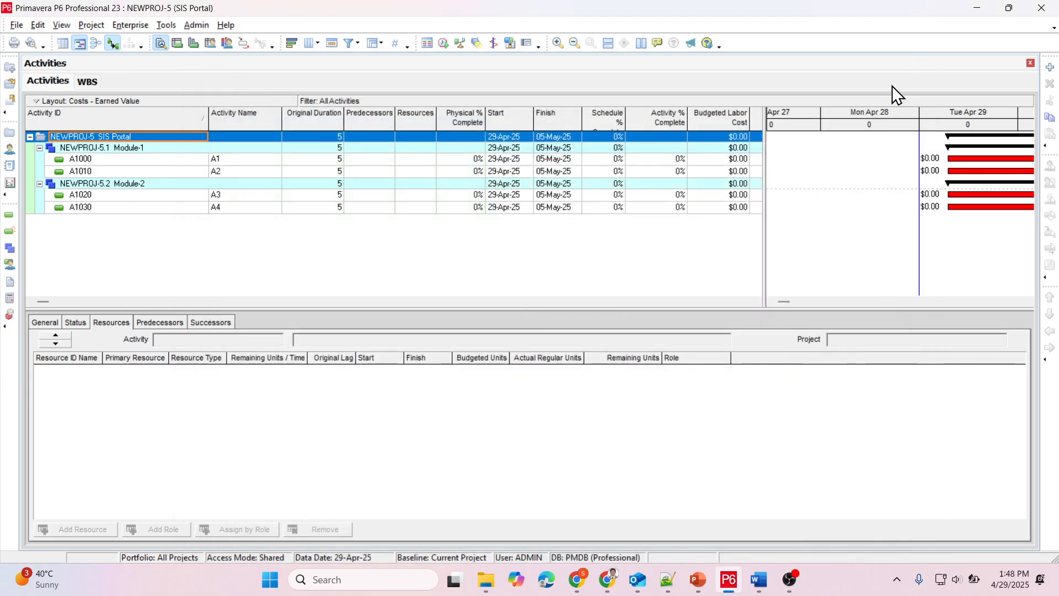
# Check A2's predecessor in the Word exercise, and assign A1000 (A1) as the predecessor of activity A2.
pyautogui.moveTo(366, 153); pyautogui.dragTo(370, 159)
pyautogui.click(370, 164)
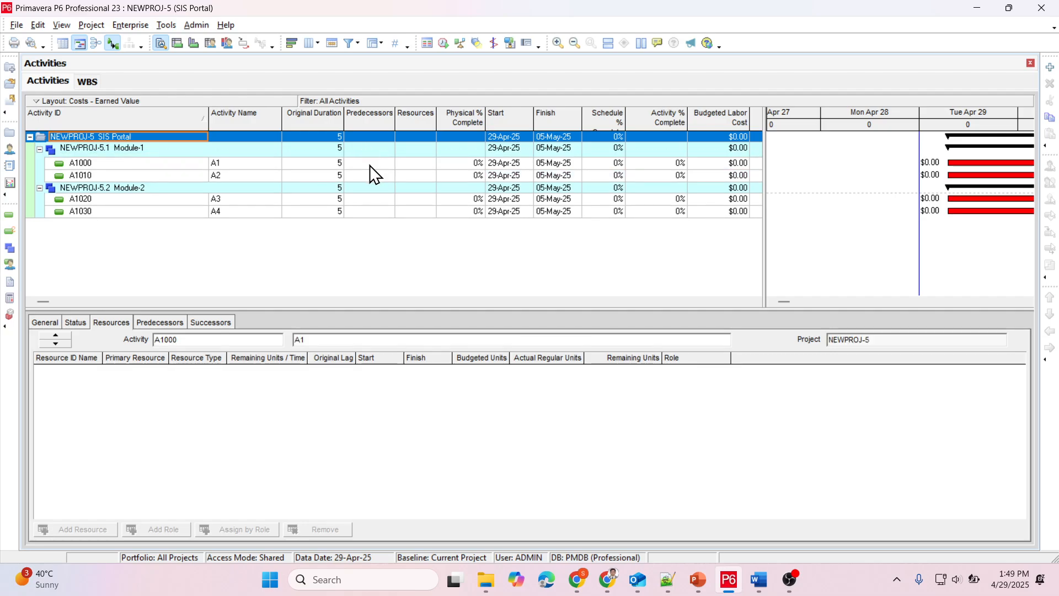
pyautogui.hotkey('alt', 'Tab')
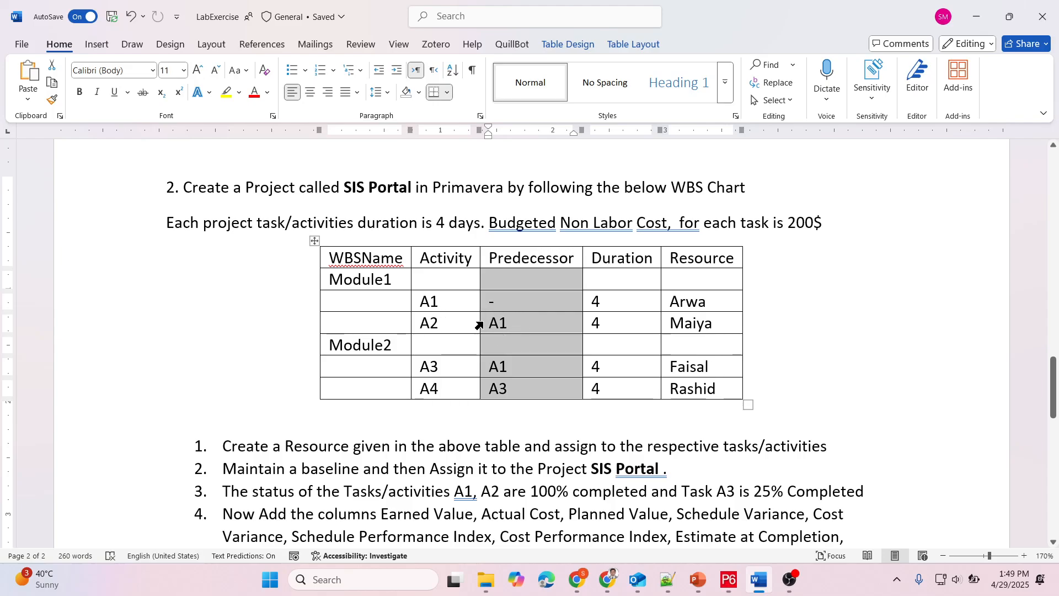
pyautogui.hotkey('alt', 'Tab')
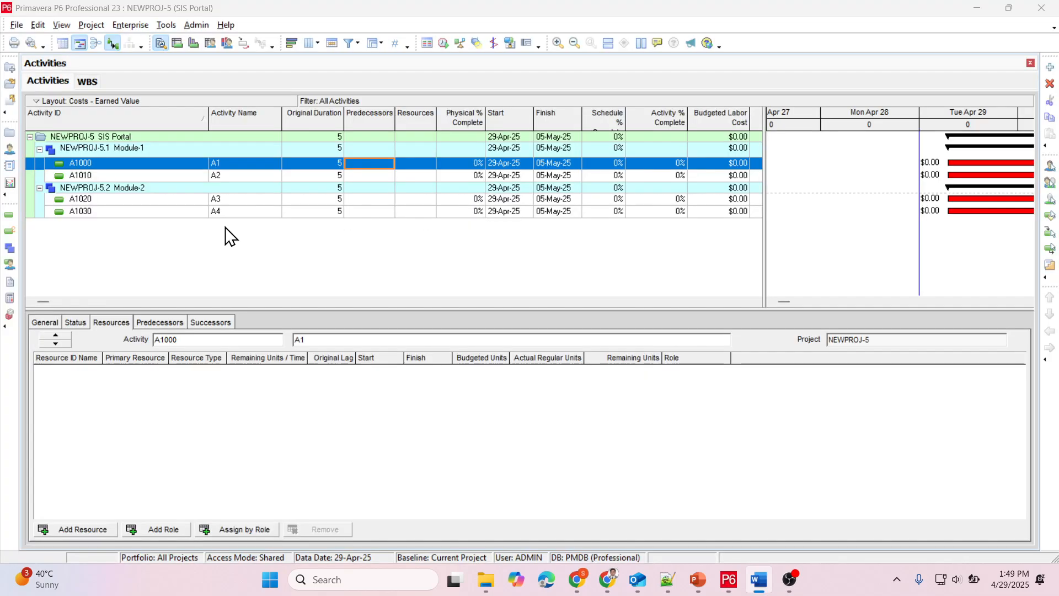
pyautogui.click(304, 177)
pyautogui.click(304, 178)
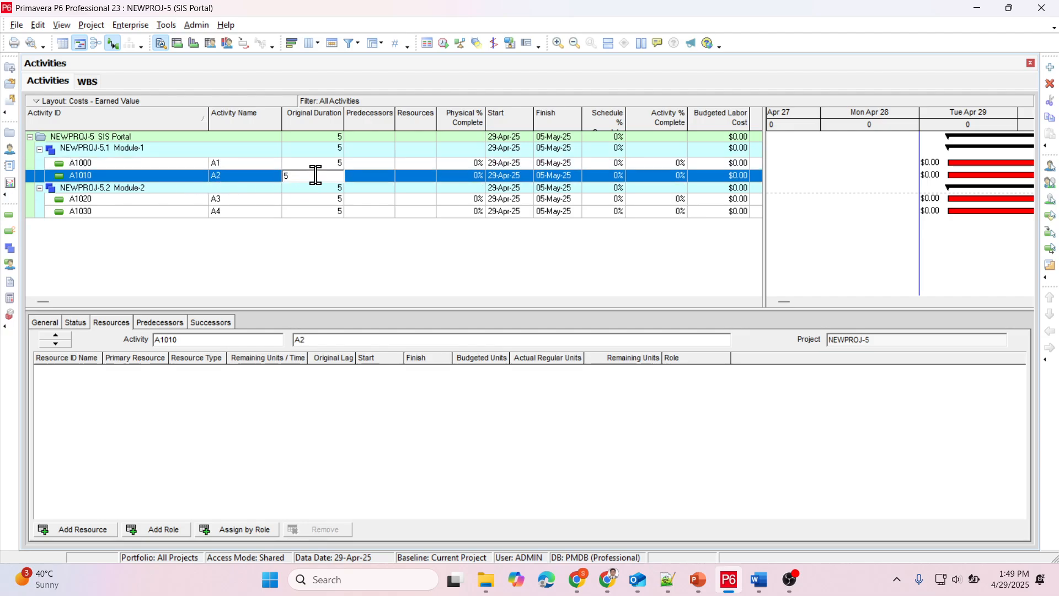
pyautogui.click(359, 175)
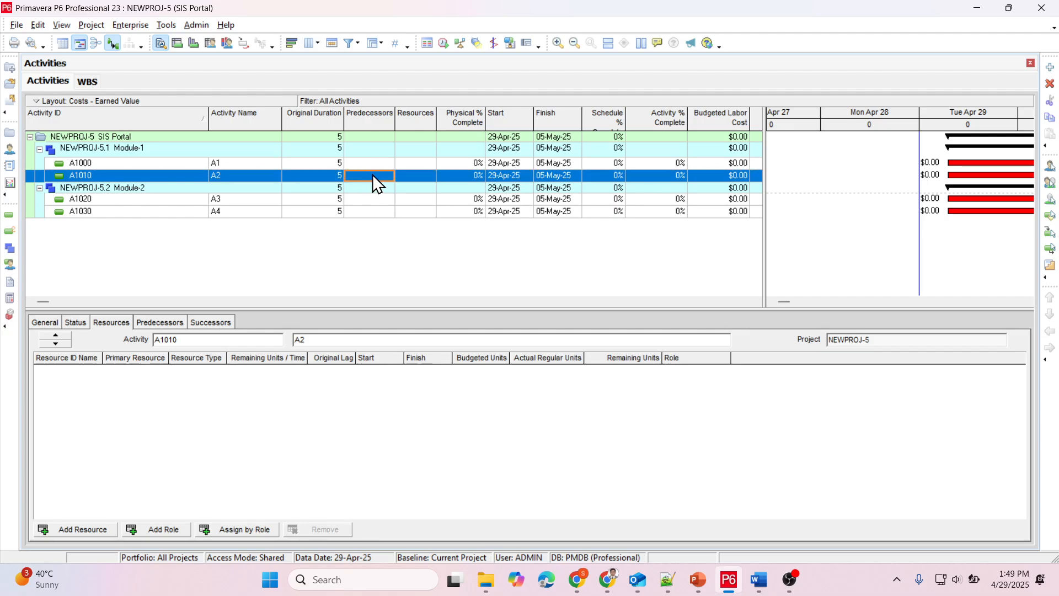
pyautogui.click(372, 175)
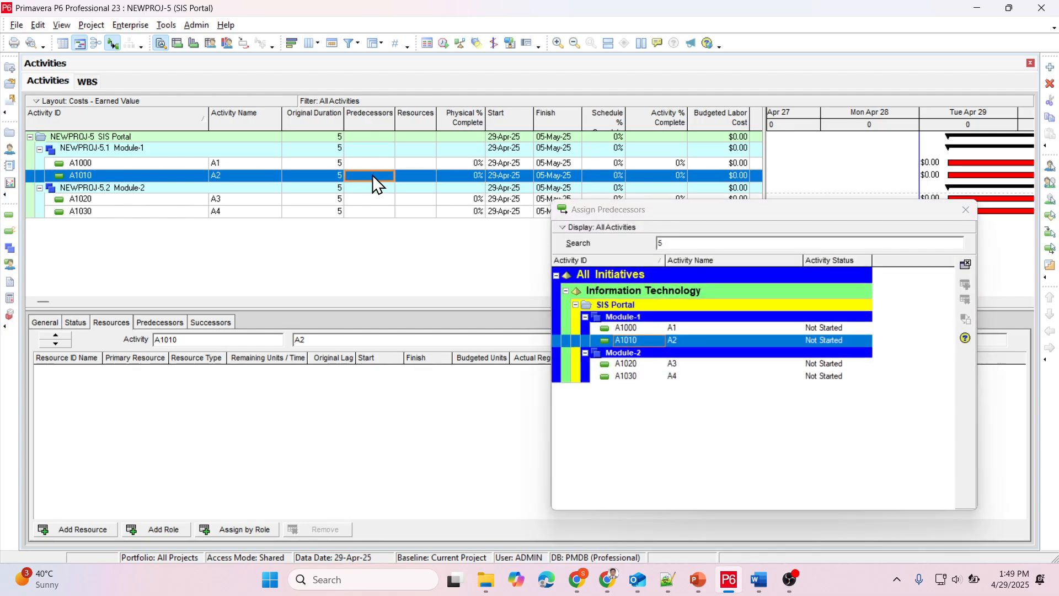
pyautogui.doubleClick(627, 328)
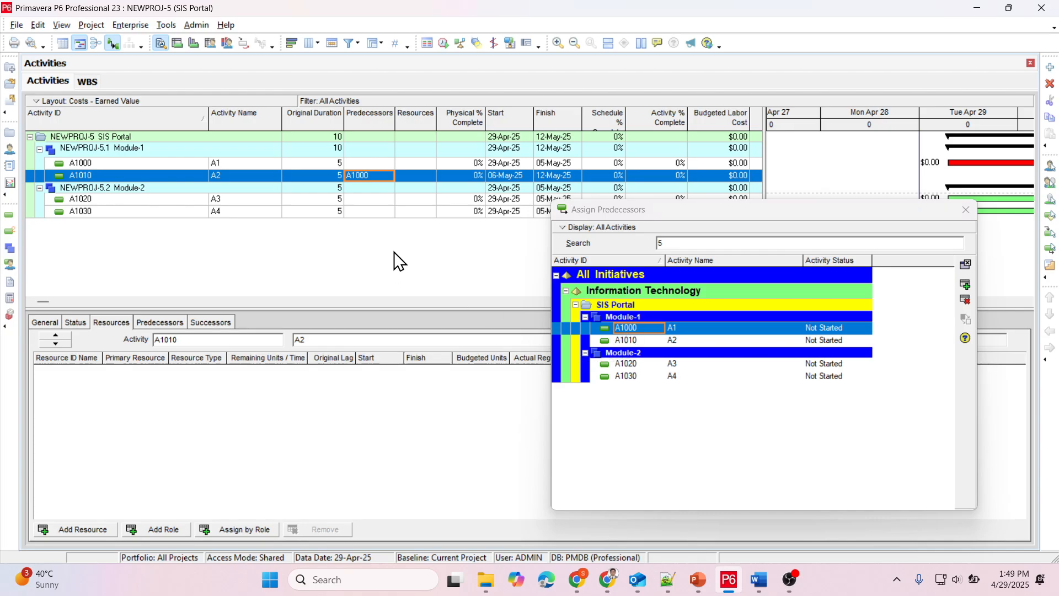
# Check A3's predecessor in the Word exercise, and assign A1000 (A1) as the predecessor of activity A3.
pyautogui.click(372, 199)
pyautogui.hotkey('alt', 'Tab')
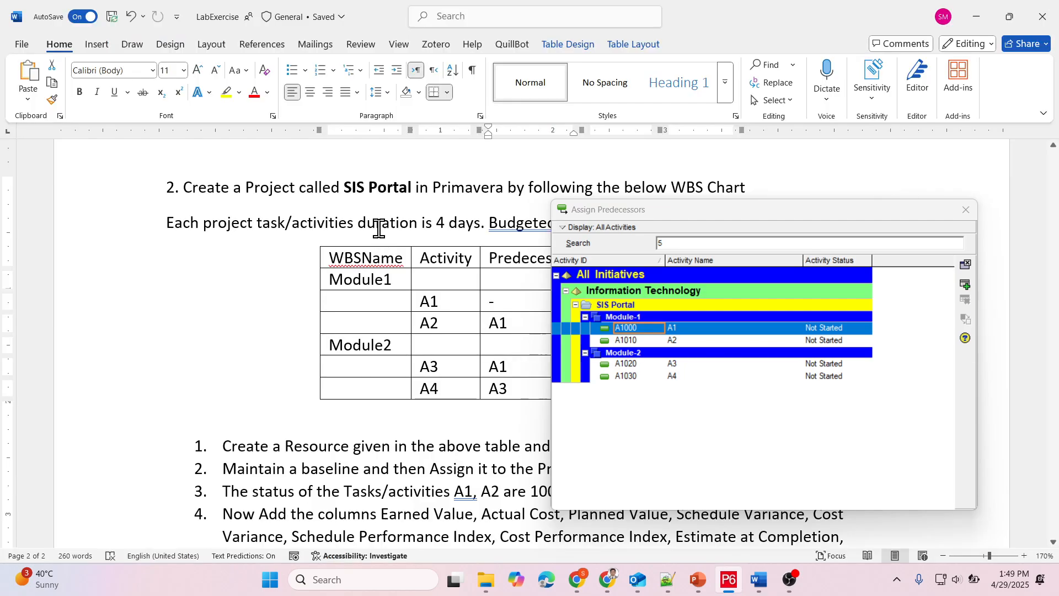
pyautogui.hotkey('alt', 'Tab')
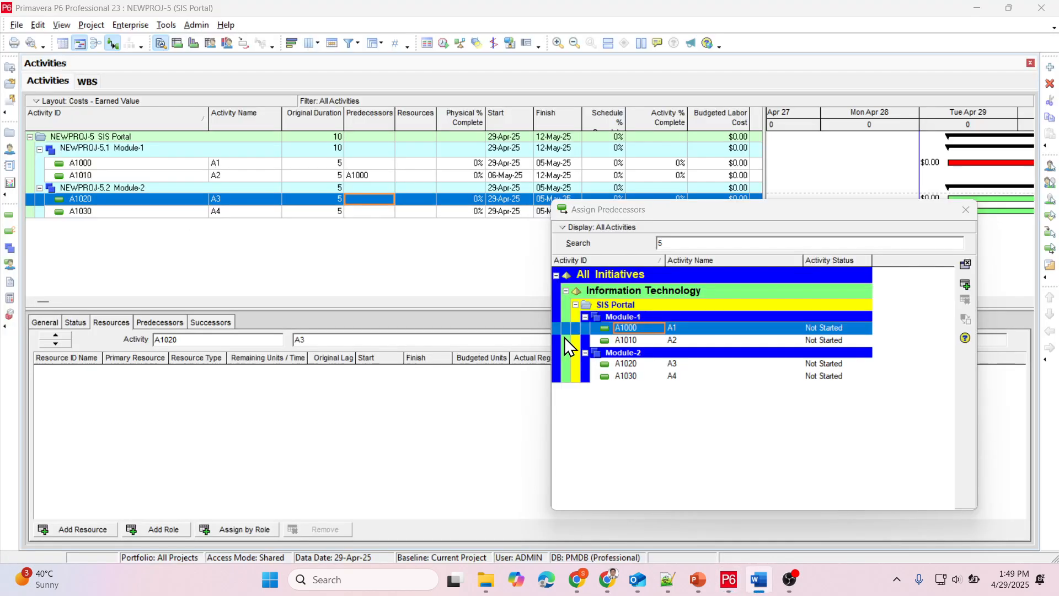
pyautogui.doubleClick(638, 329)
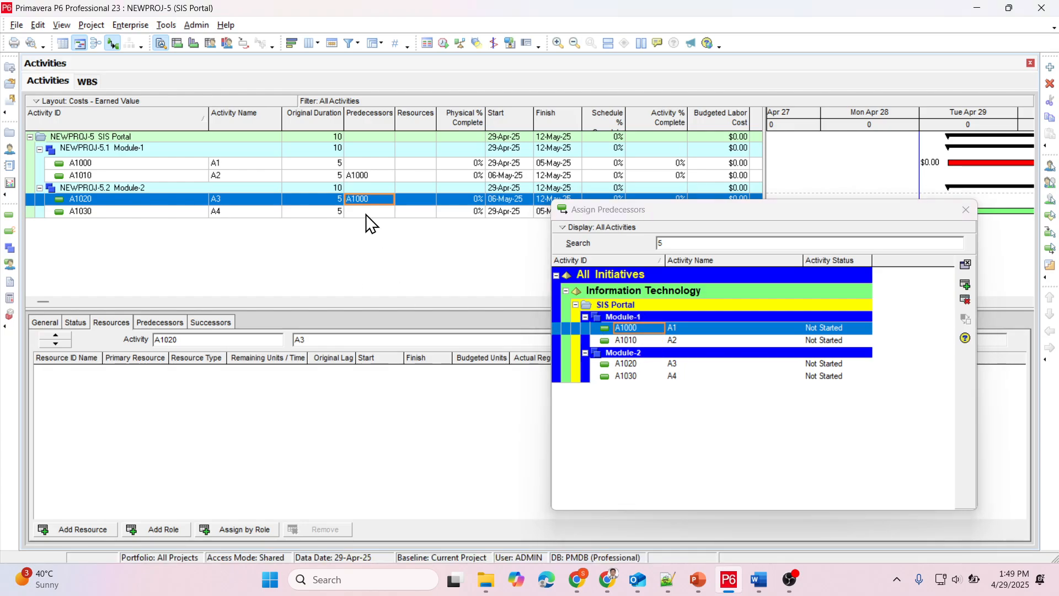
# Assign A1020 (A3) as the predecessor of activity A4 according to the Word exercise, and refresh the project data.
pyautogui.hotkey('alt', 'Tab')
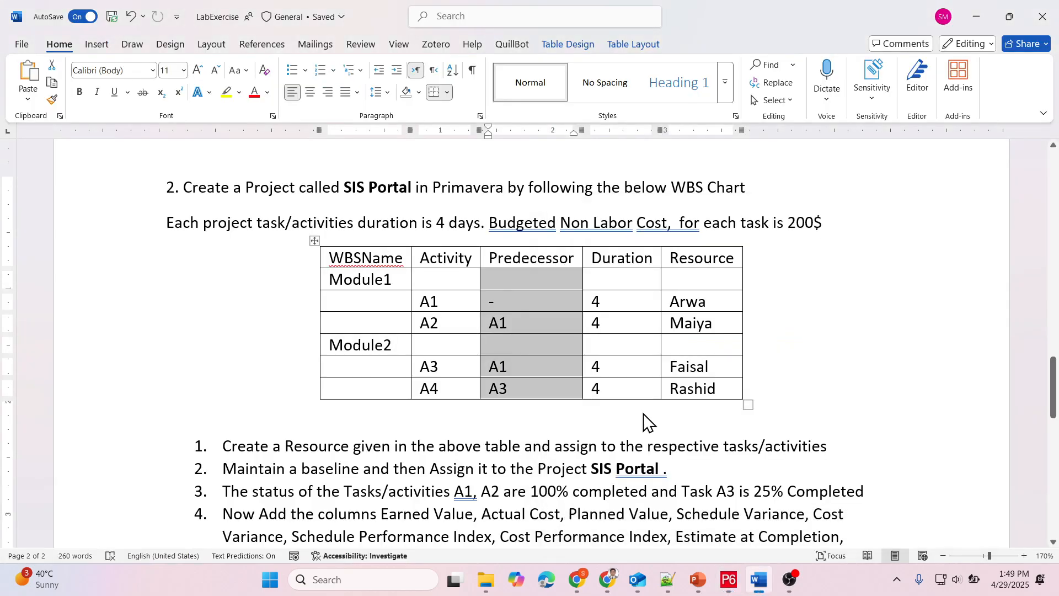
pyautogui.hotkey('alt', 'Tab')
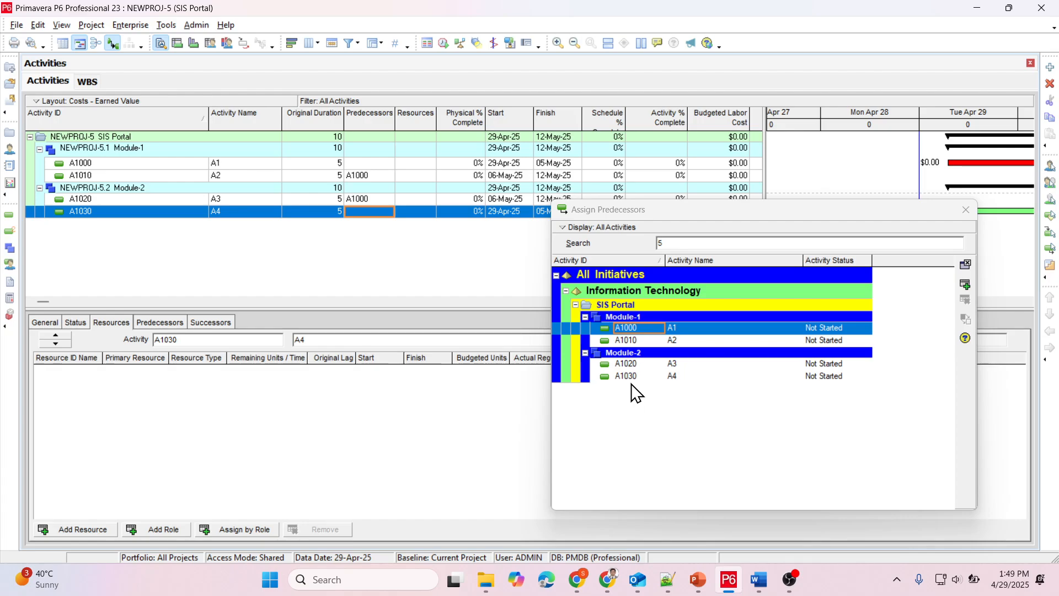
pyautogui.doubleClick(634, 365)
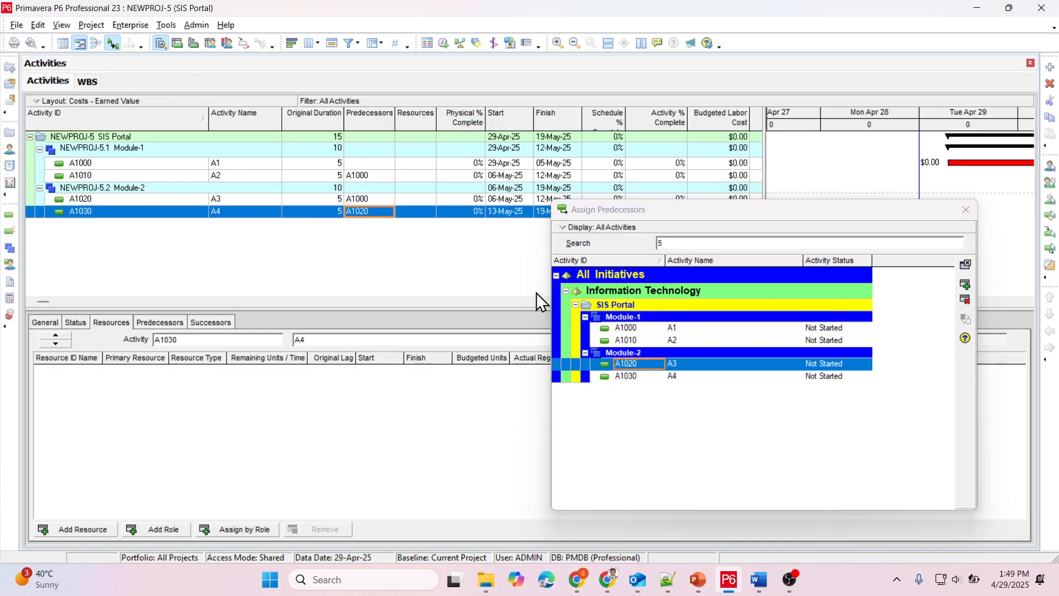
pyautogui.click(970, 208)
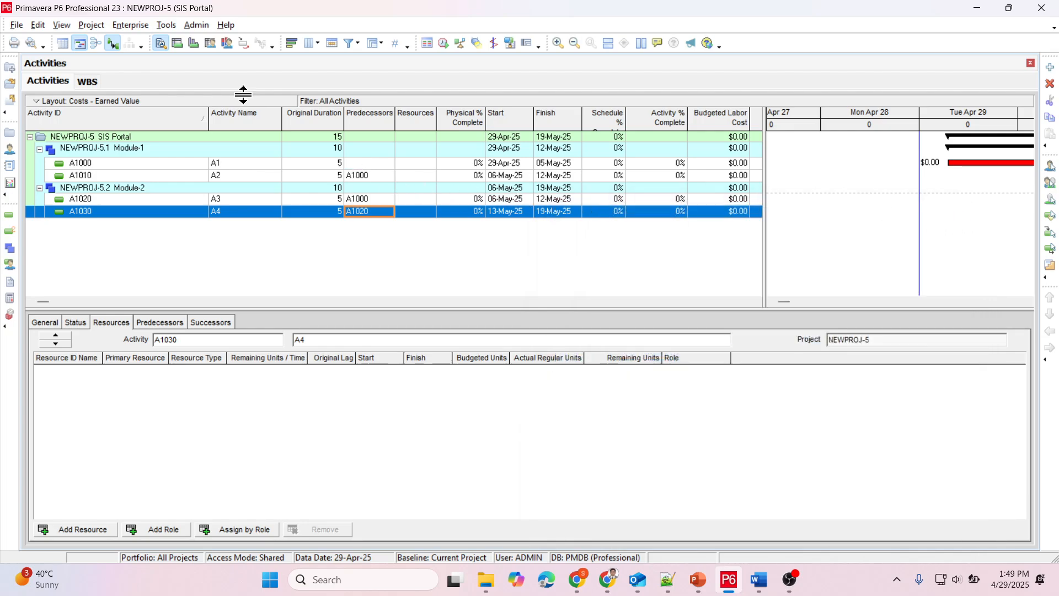
pyautogui.click(16, 25)
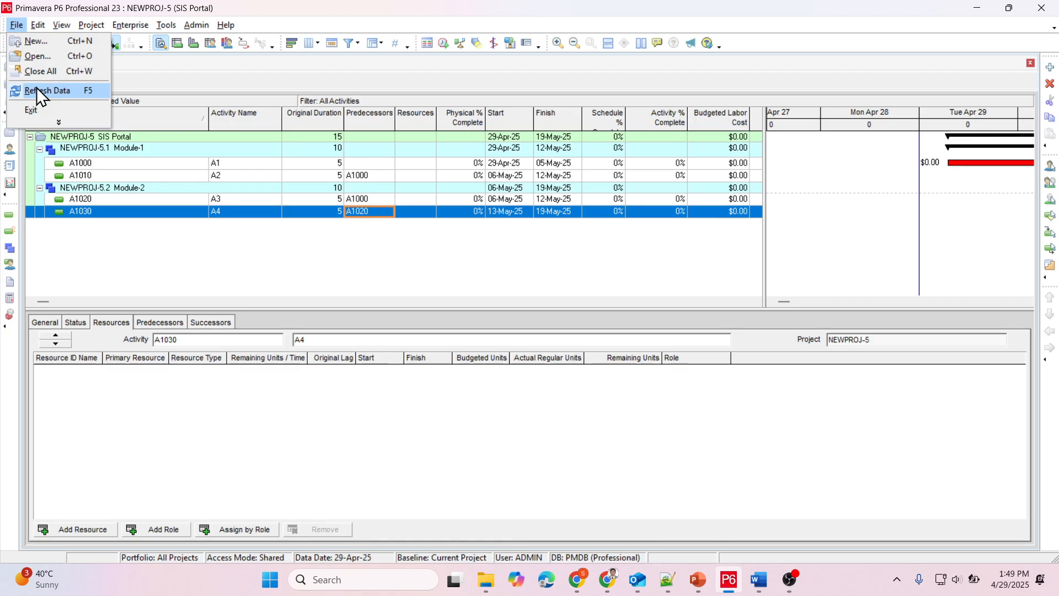
pyautogui.click(35, 90)
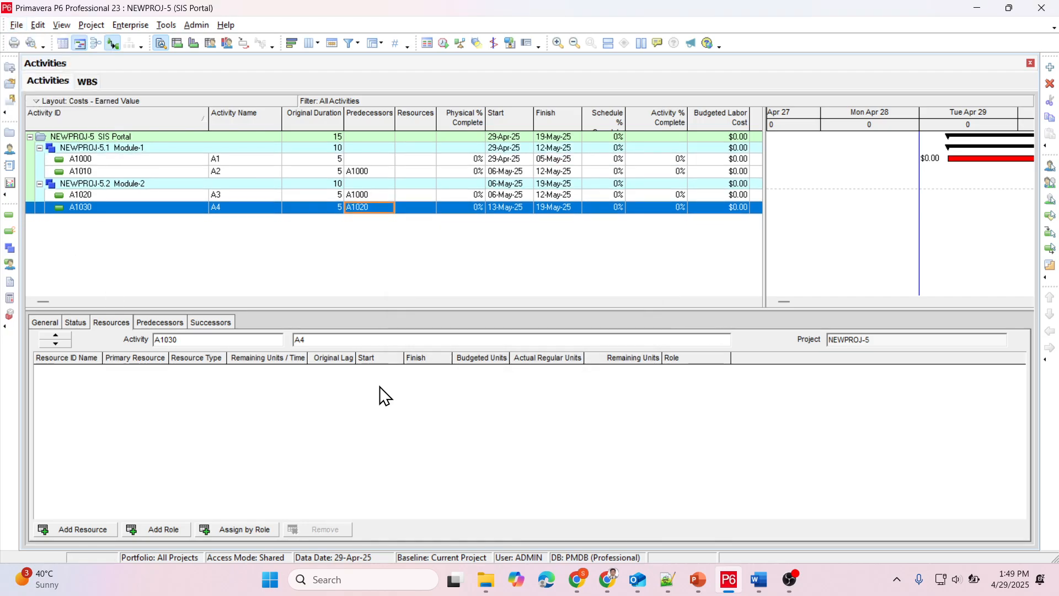
# Highlight the Word exercise's instruction on creating and assigning resources to review it, and return to Primavera P6.
pyautogui.hotkey('alt', 'Tab')
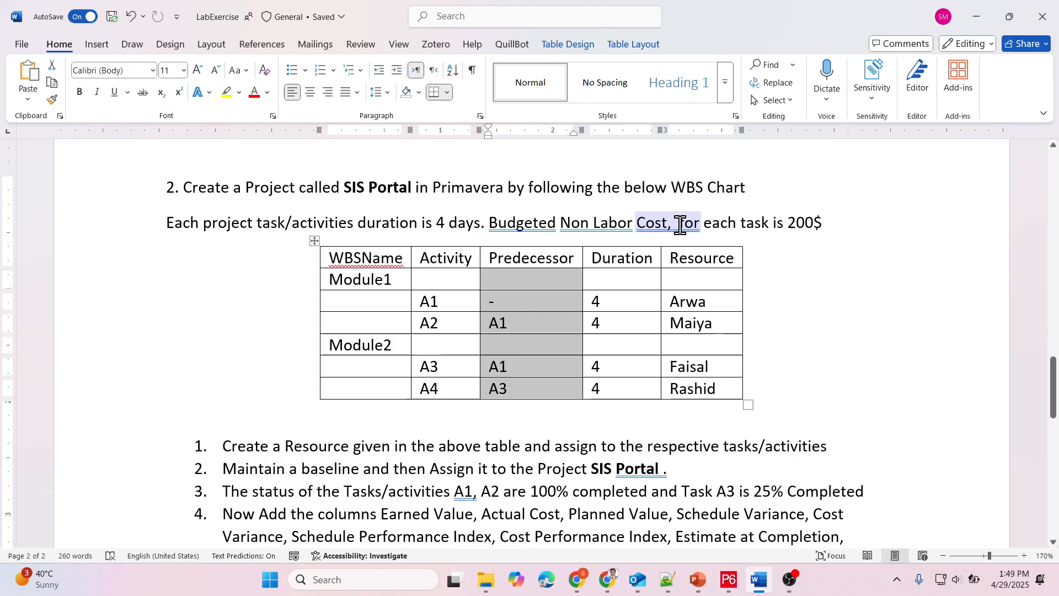
pyautogui.moveTo(273, 446); pyautogui.dragTo(811, 444)
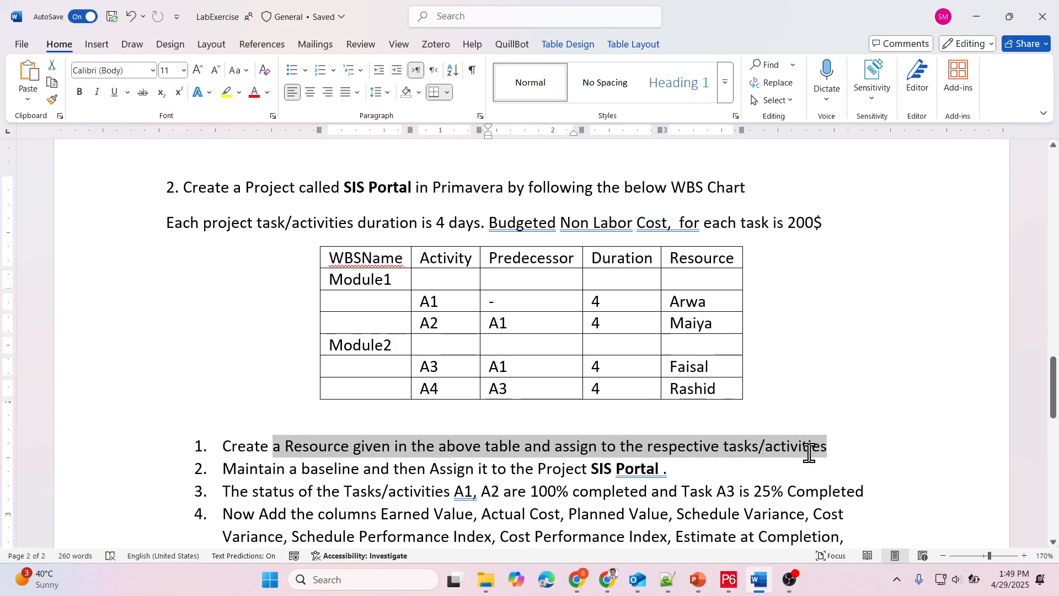
pyautogui.hotkey('alt', 'Tab')
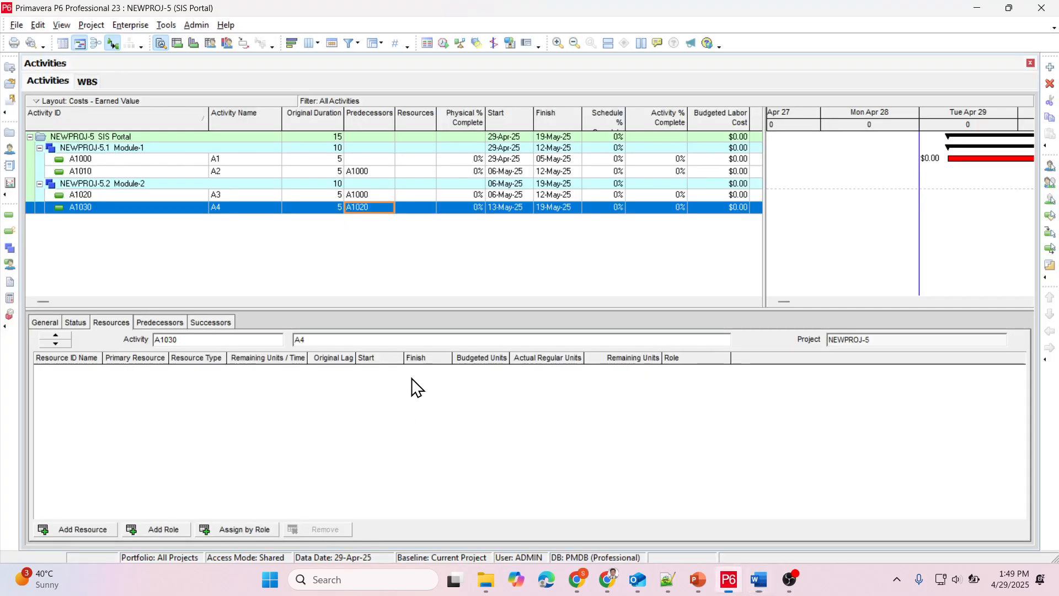
# Set the SIS Portal project's default price per unit for activities without resource or role prices to $100.00/h in its calculation settings.
pyautogui.click(95, 136)
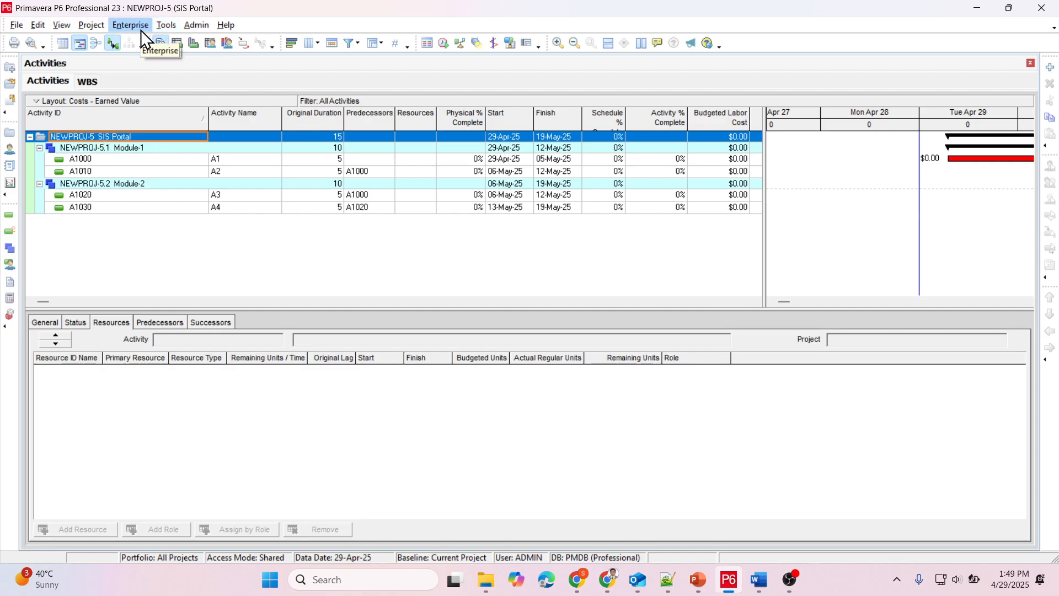
pyautogui.click(85, 27)
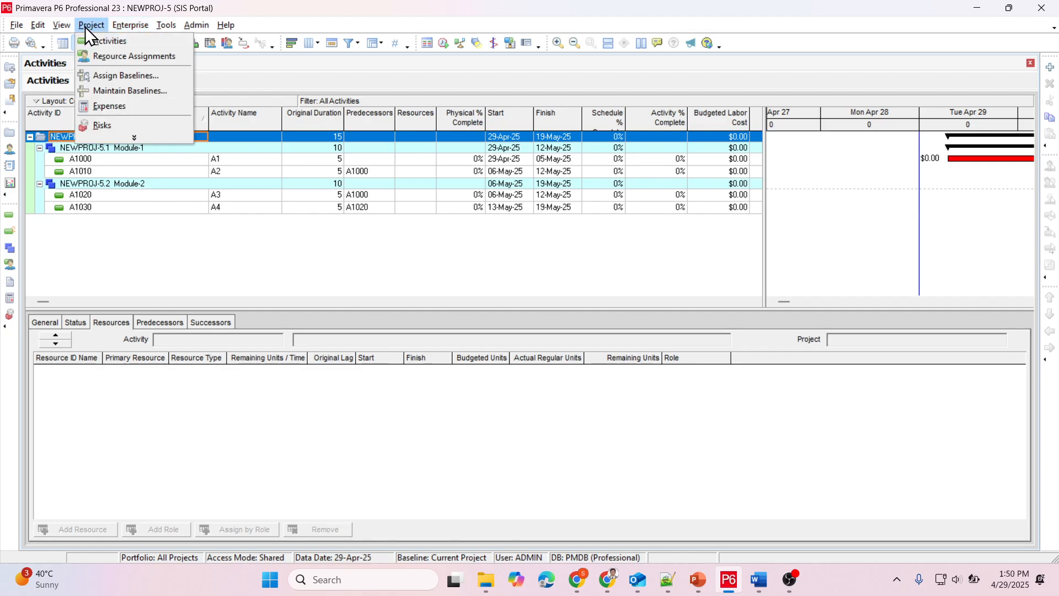
pyautogui.moveTo(128, 14)
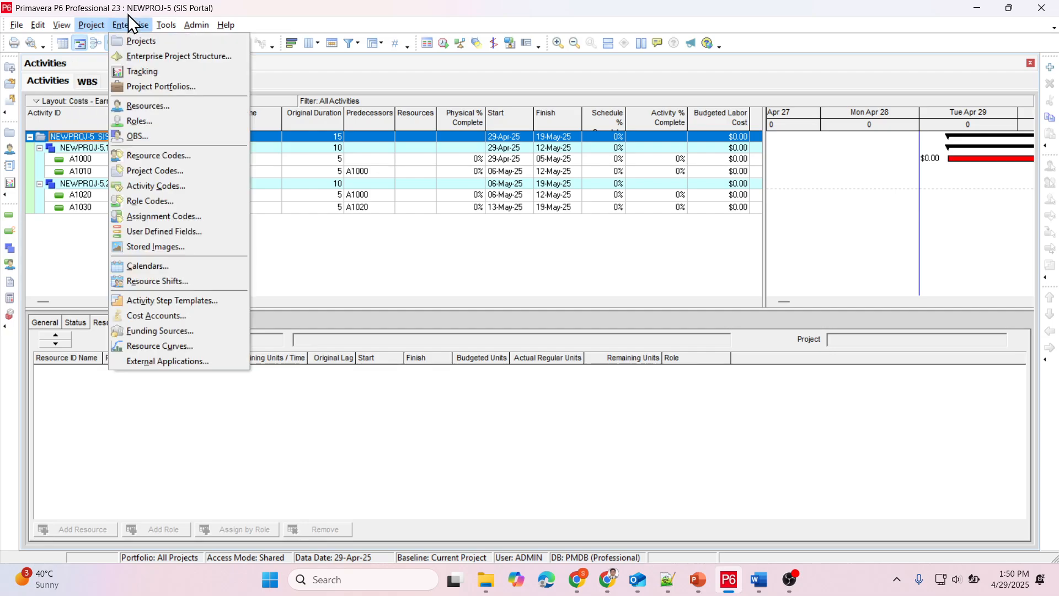
pyautogui.click(124, 47)
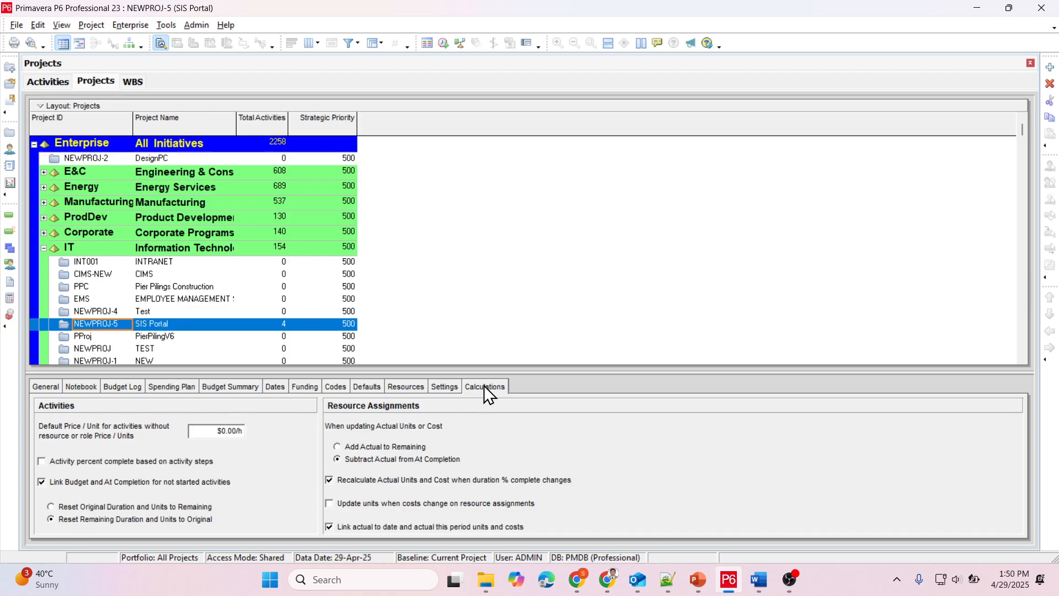
pyautogui.click(222, 430)
pyautogui.write('10')
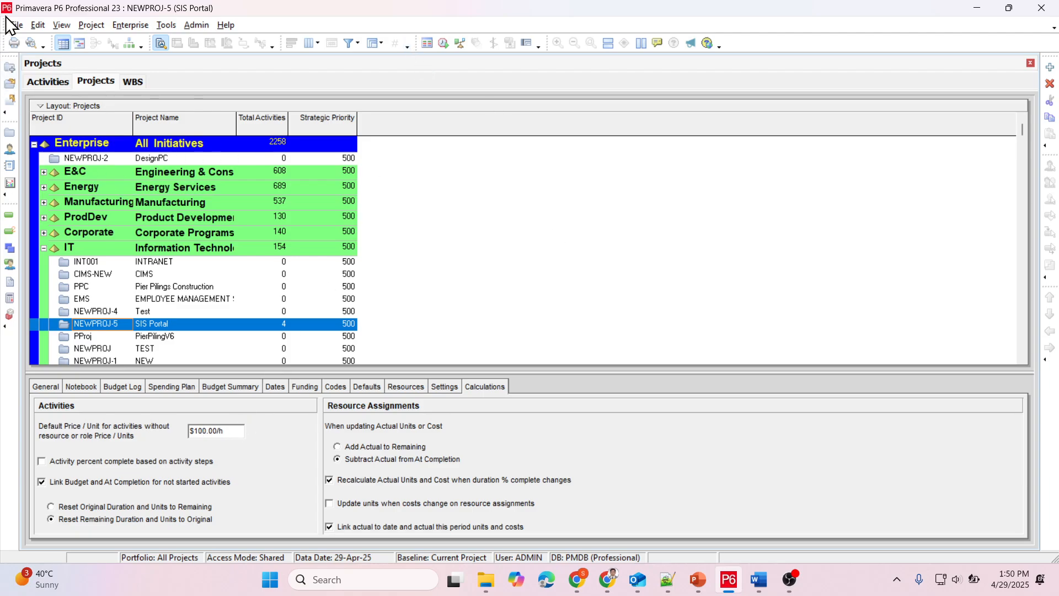
pyautogui.press('Tab')
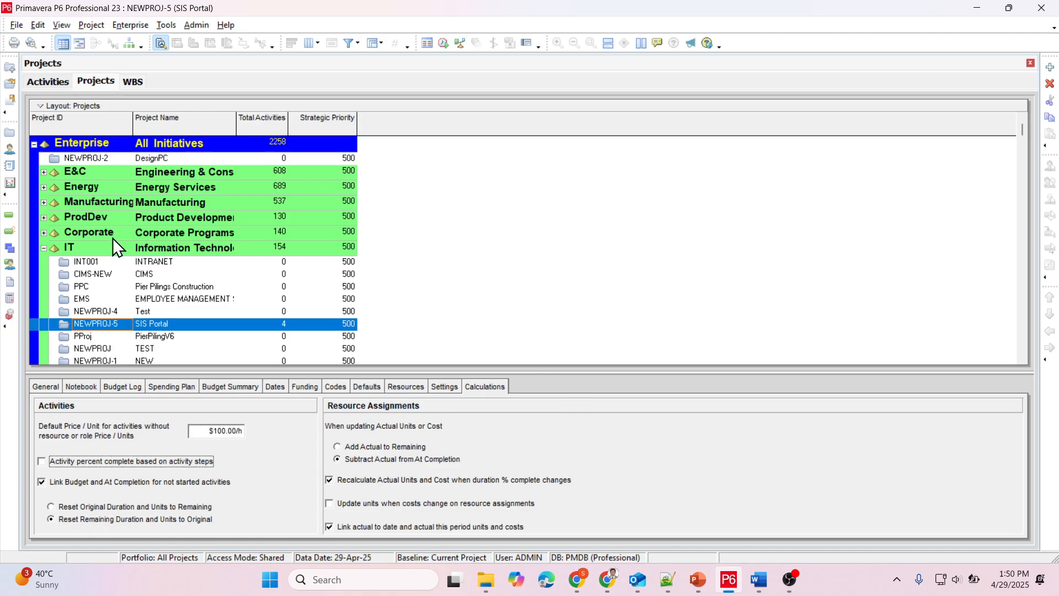
# Close the Projects view, return to the SIS Portal activities, and refresh the data.
pyautogui.click(17, 25)
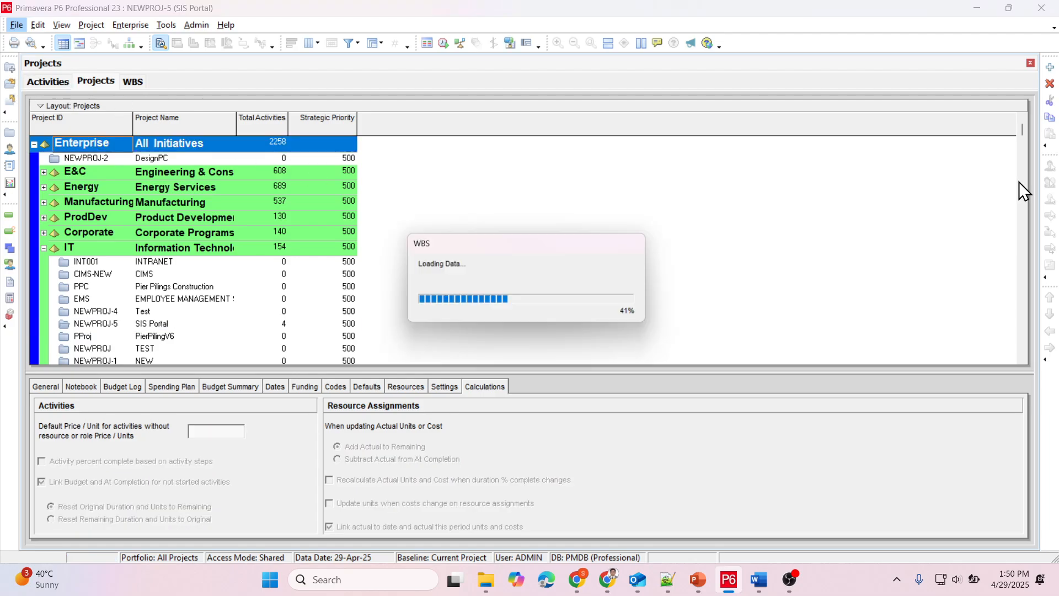
pyautogui.click(1031, 63)
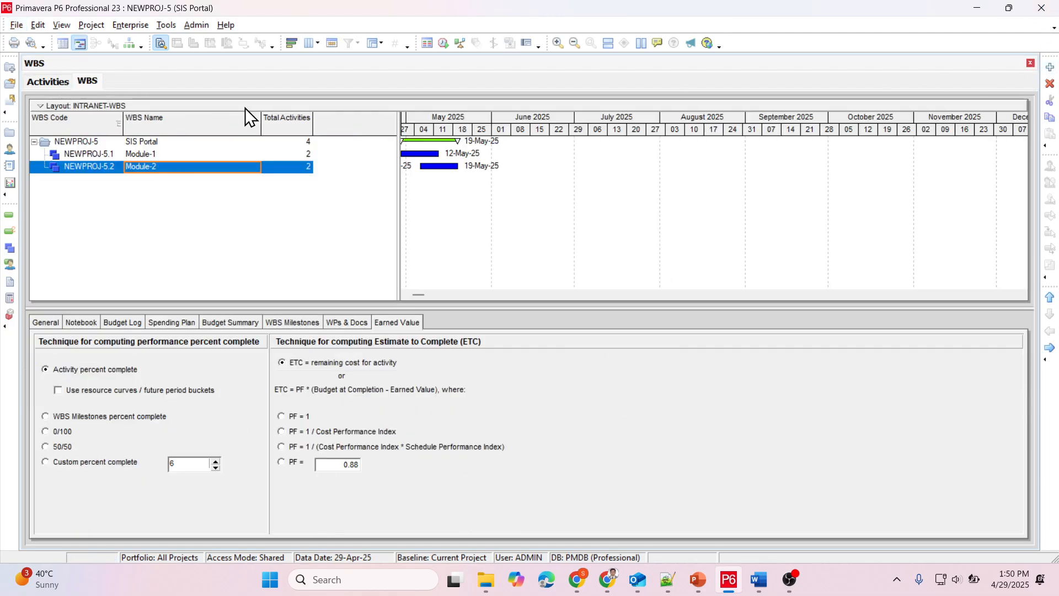
pyautogui.click(51, 81)
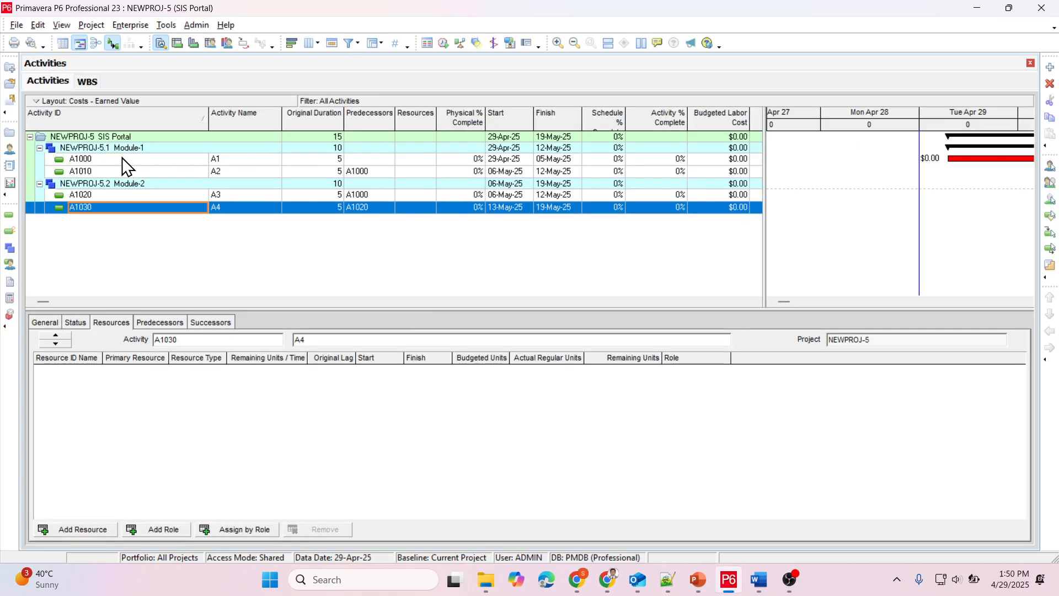
pyautogui.click(105, 137)
pyautogui.click(16, 25)
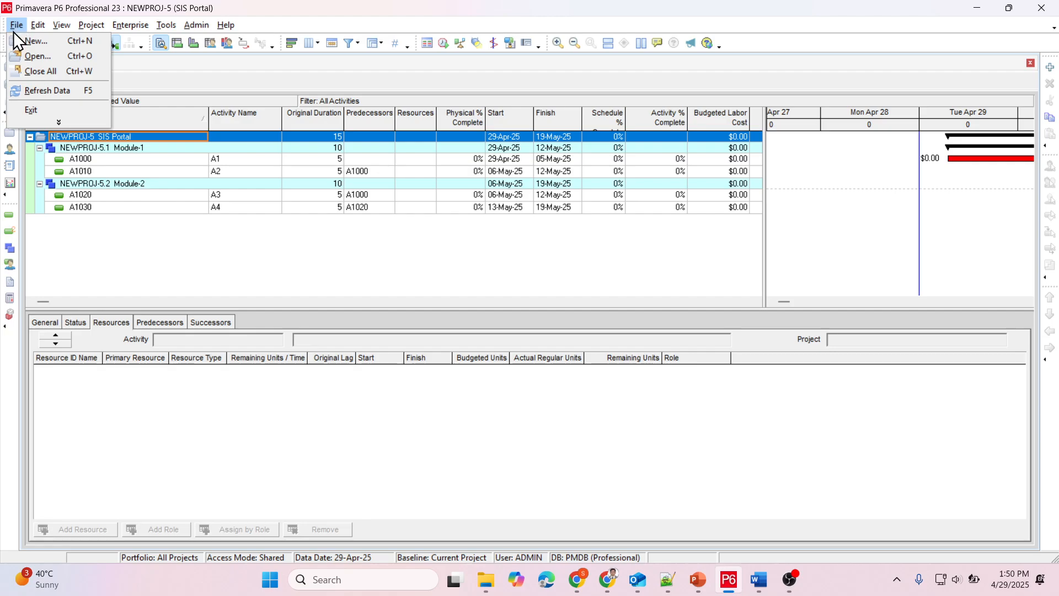
pyautogui.click(28, 88)
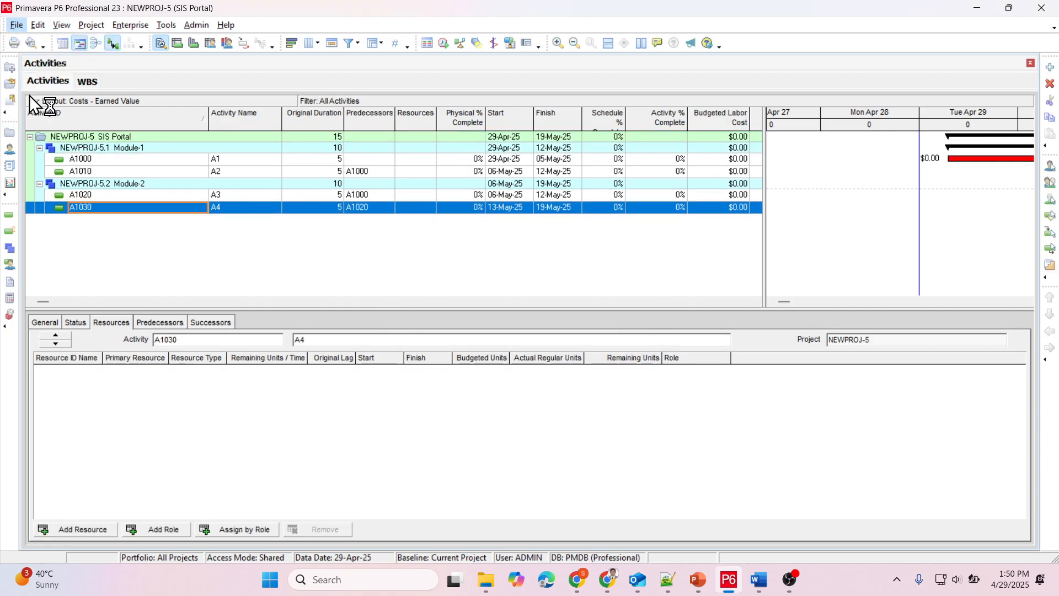
# Open the enterprise Resources list and switch it to display all resources, cancelling the new resource wizard.
pyautogui.click(125, 25)
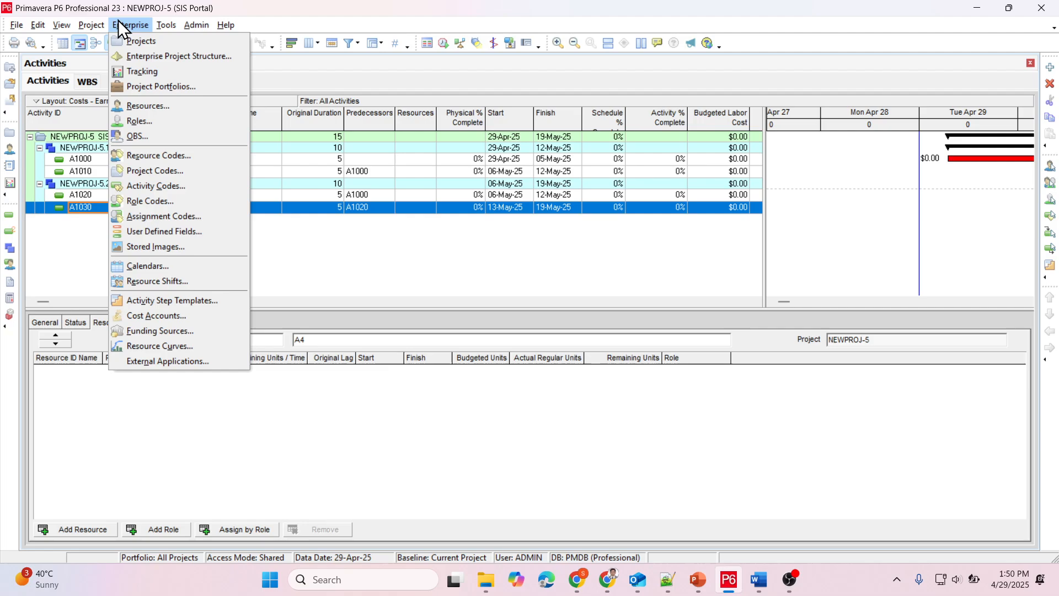
pyautogui.click(134, 108)
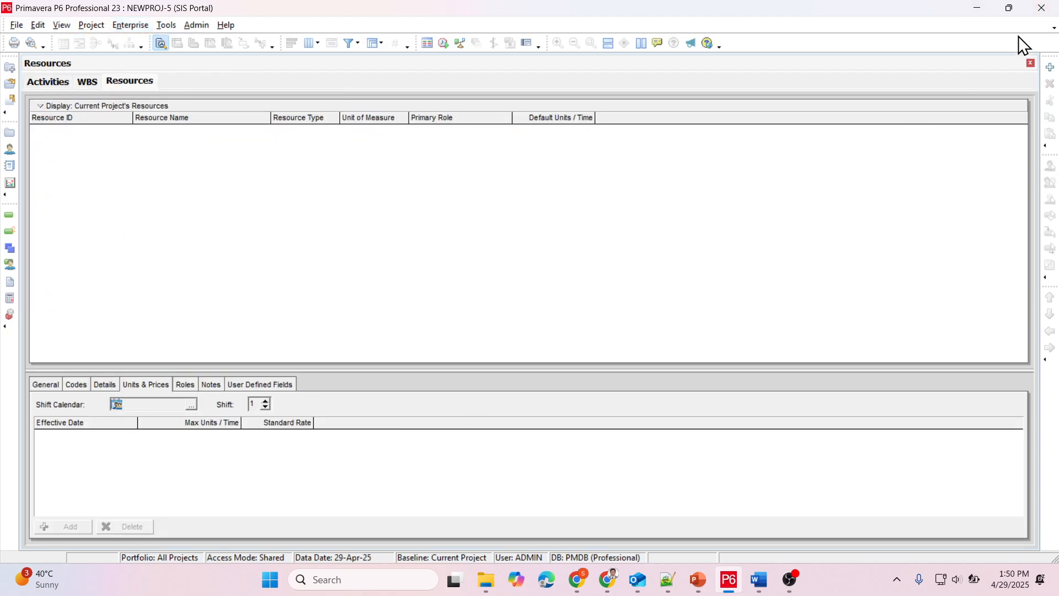
pyautogui.click(1052, 69)
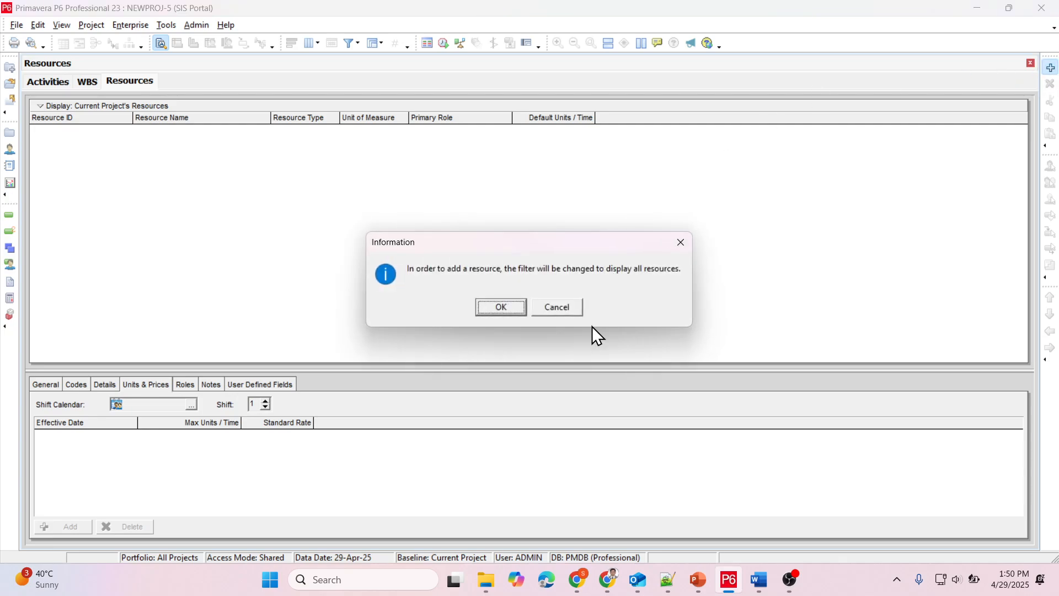
pyautogui.click(505, 306)
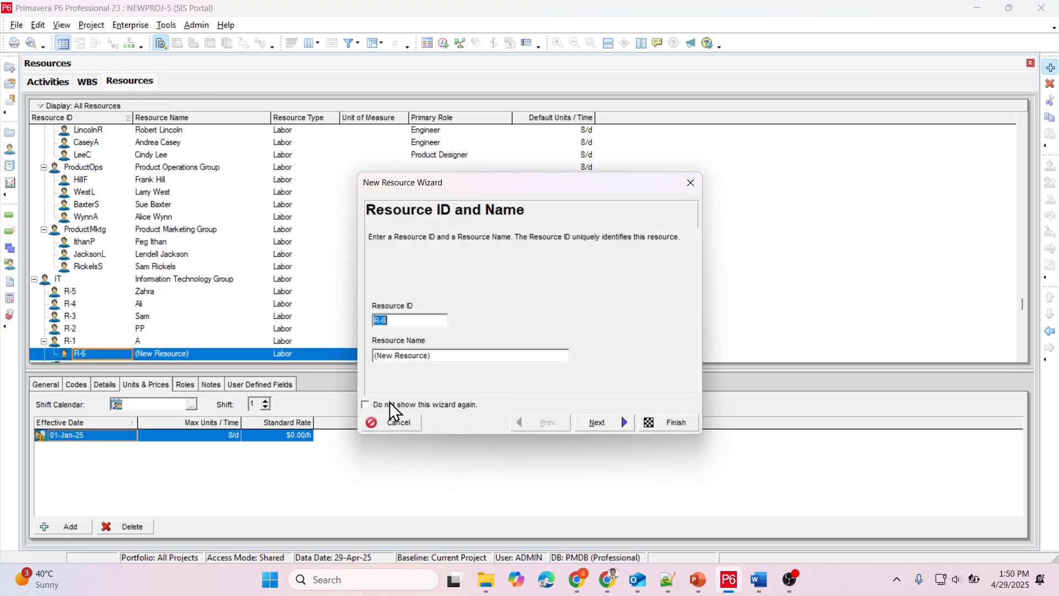
pyautogui.click(398, 424)
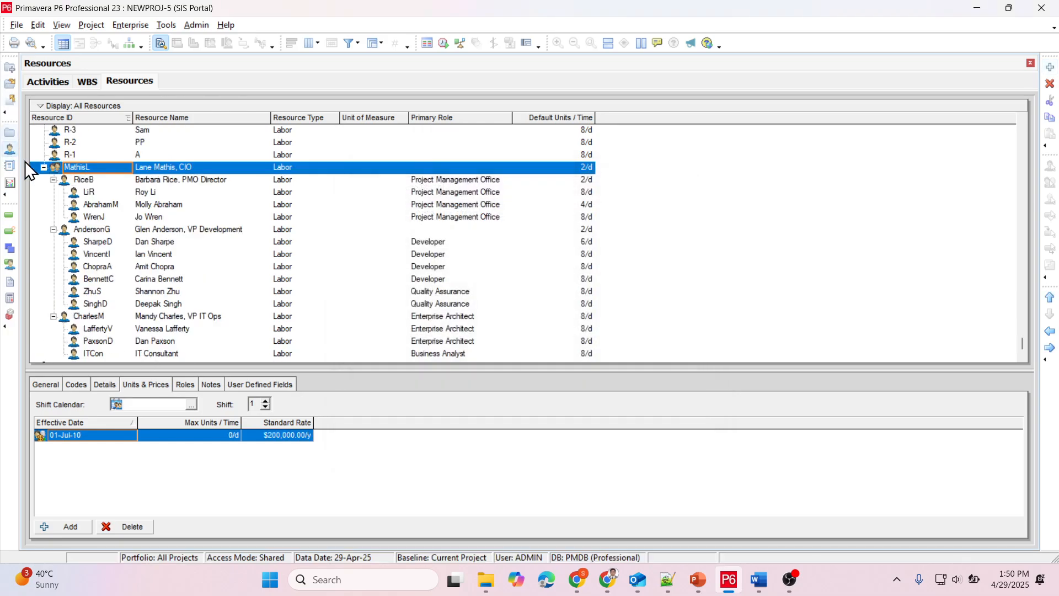
# Collapse the CIO's group, the Product Dev group and the Corporate group in the resource list.
pyautogui.click(43, 168)
pyautogui.scroll(5, 46, 210)
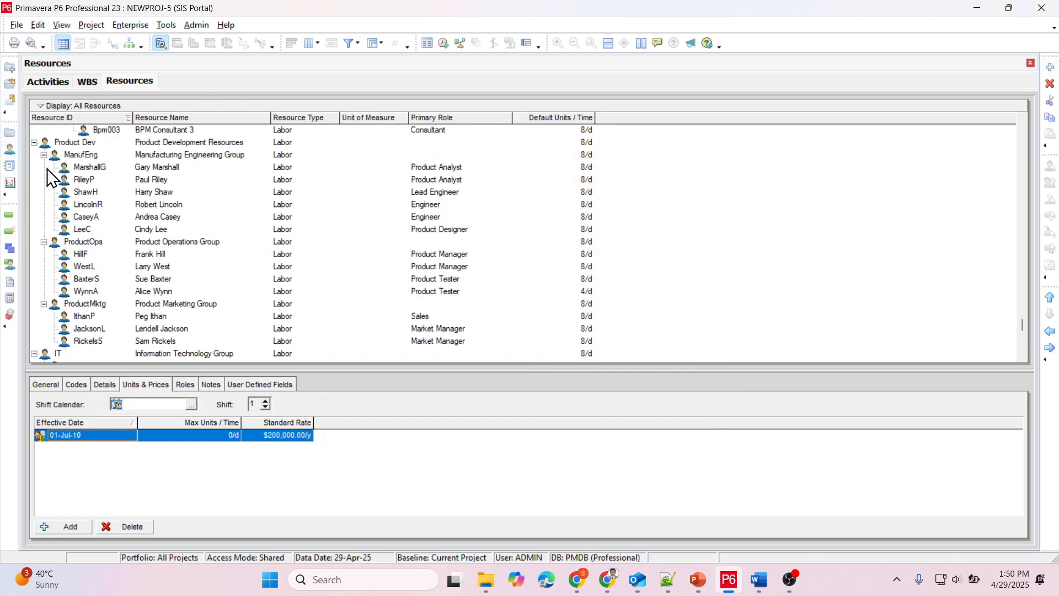
pyautogui.click(34, 217)
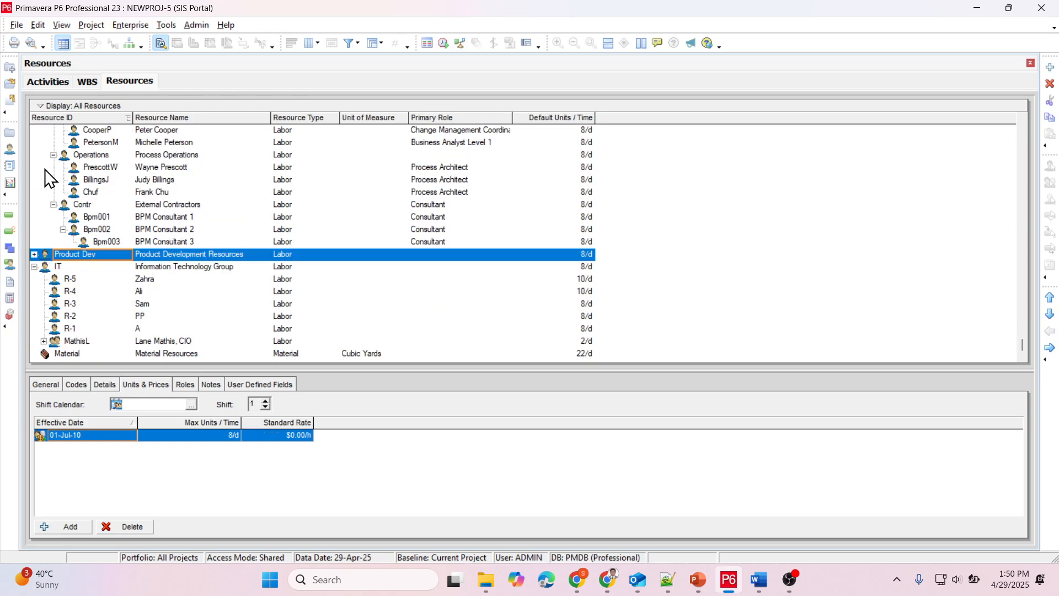
pyautogui.scroll(3, 49, 174)
pyautogui.scroll(1, 53, 179)
pyautogui.click(43, 192)
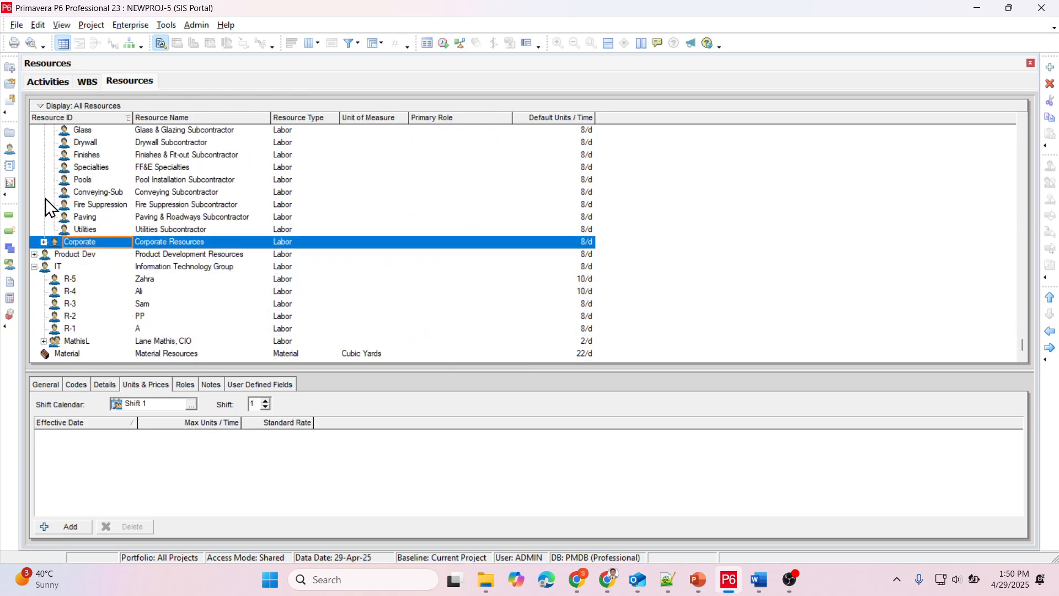
# Collapse the Subcontractors, Engineering and Purchasing groups in the resource list.
pyautogui.scroll(4, 45, 198)
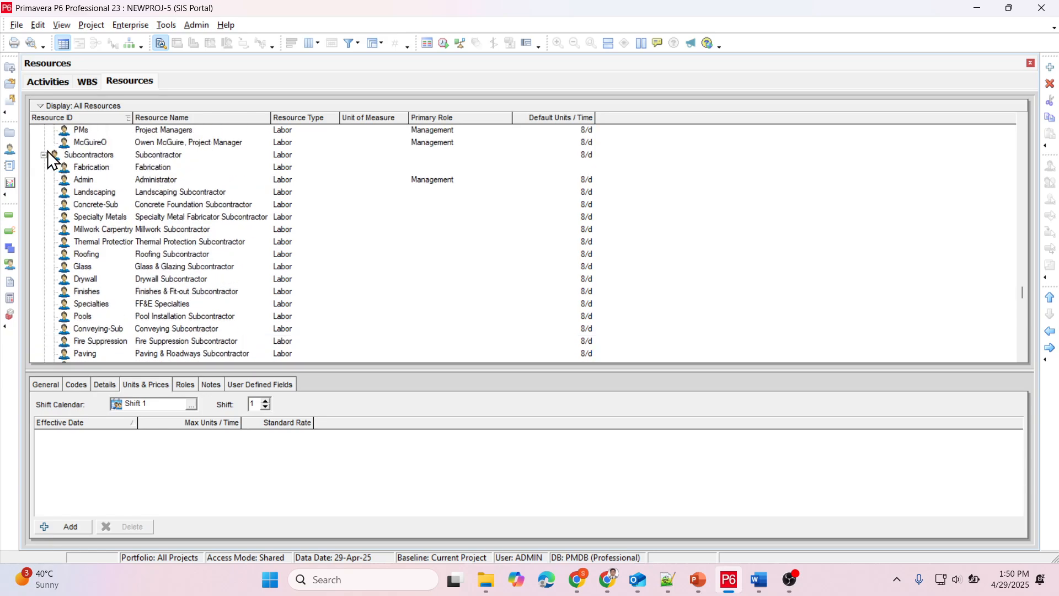
pyautogui.click(44, 155)
pyautogui.scroll(4, 44, 186)
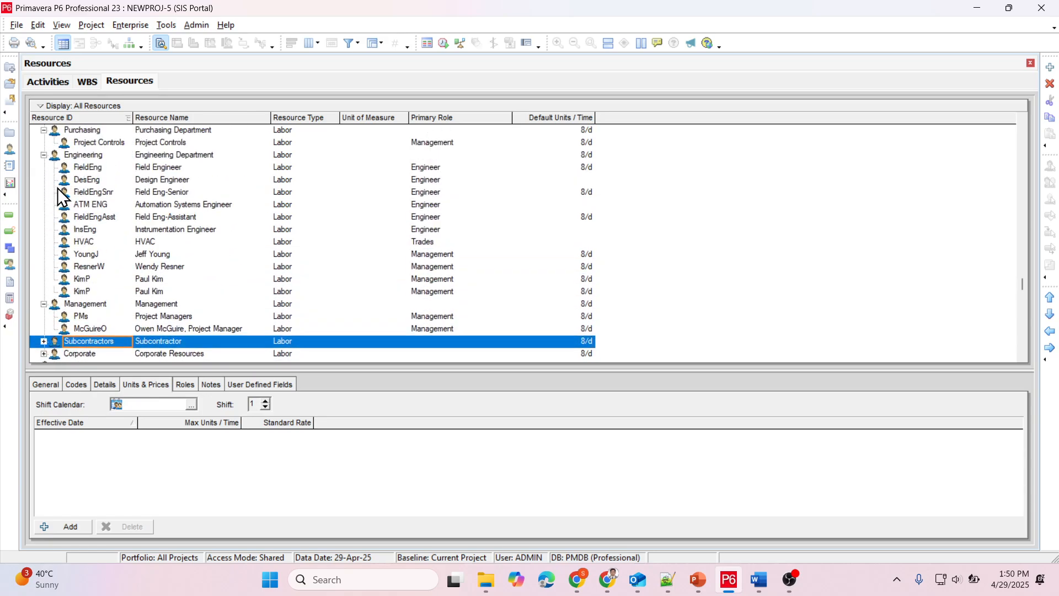
pyautogui.click(44, 180)
pyautogui.scroll(1, 44, 153)
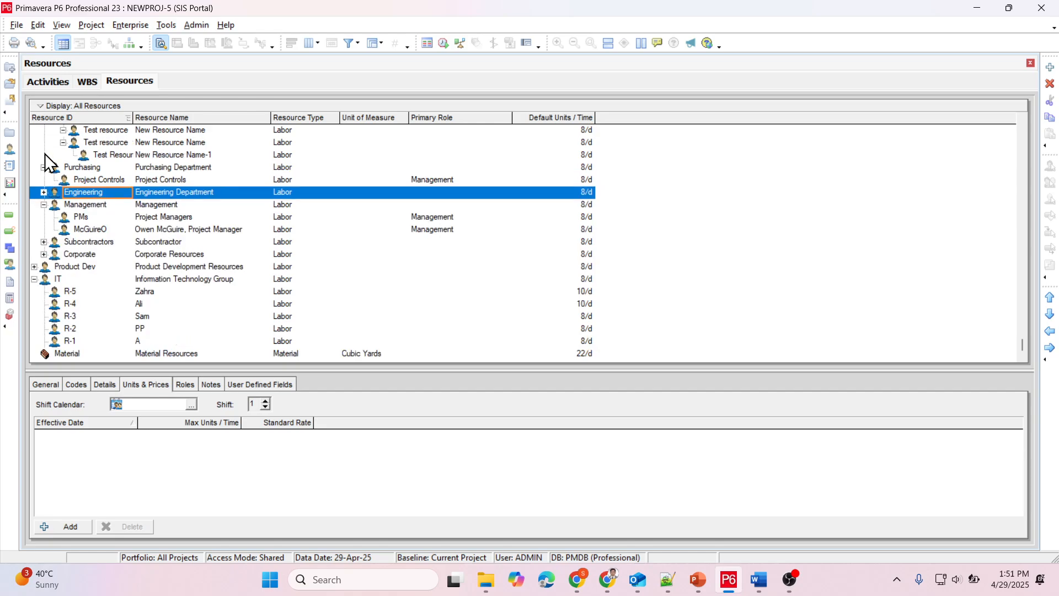
pyautogui.click(44, 167)
# Collapse the Trades group and the whole E&C Resources branch to reach the IT group.
pyautogui.scroll(4, 43, 171)
pyautogui.scroll(3, 46, 170)
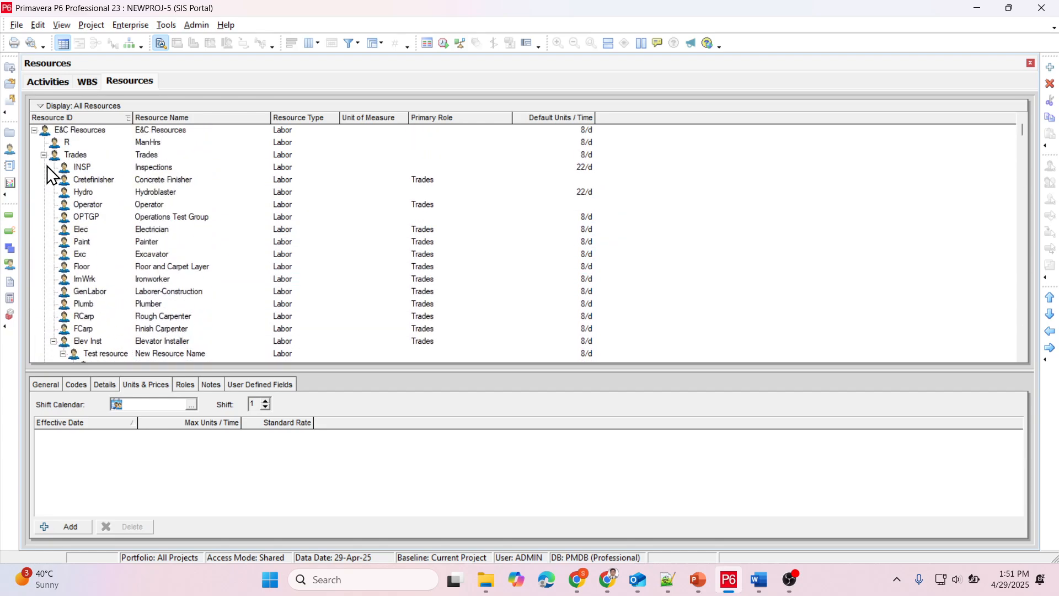
pyautogui.click(44, 157)
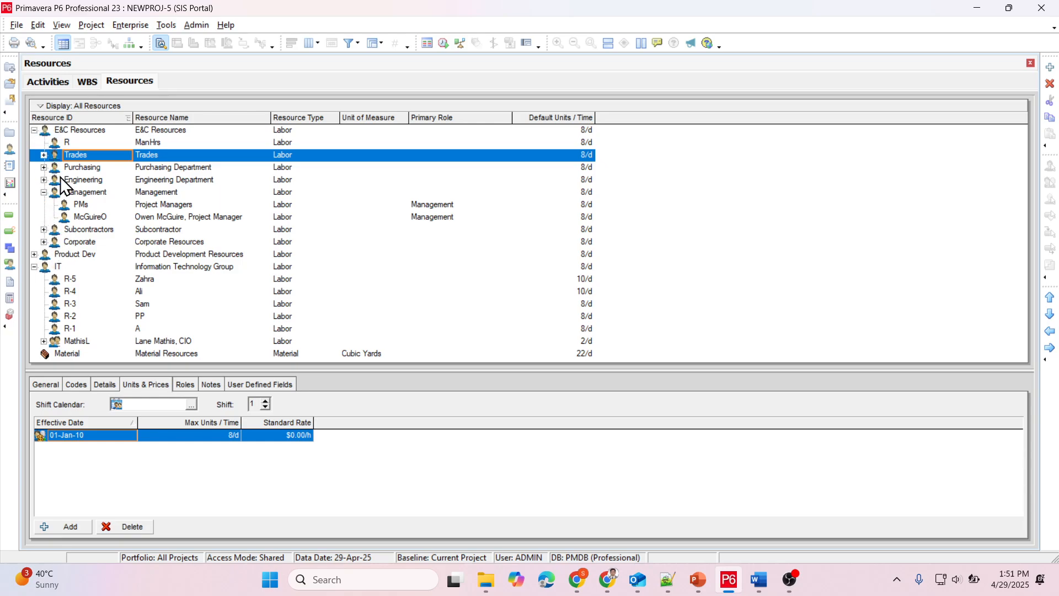
pyautogui.click(34, 131)
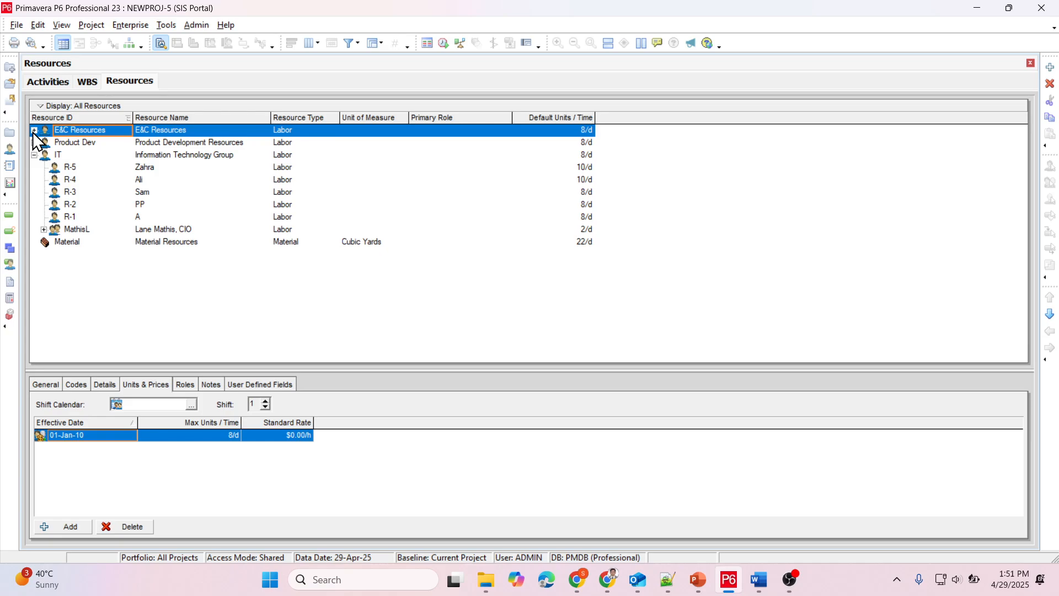
# Add a Labor resource under the IT group, keeping the suggested ID and entering the first team member's name.
pyautogui.click(62, 159)
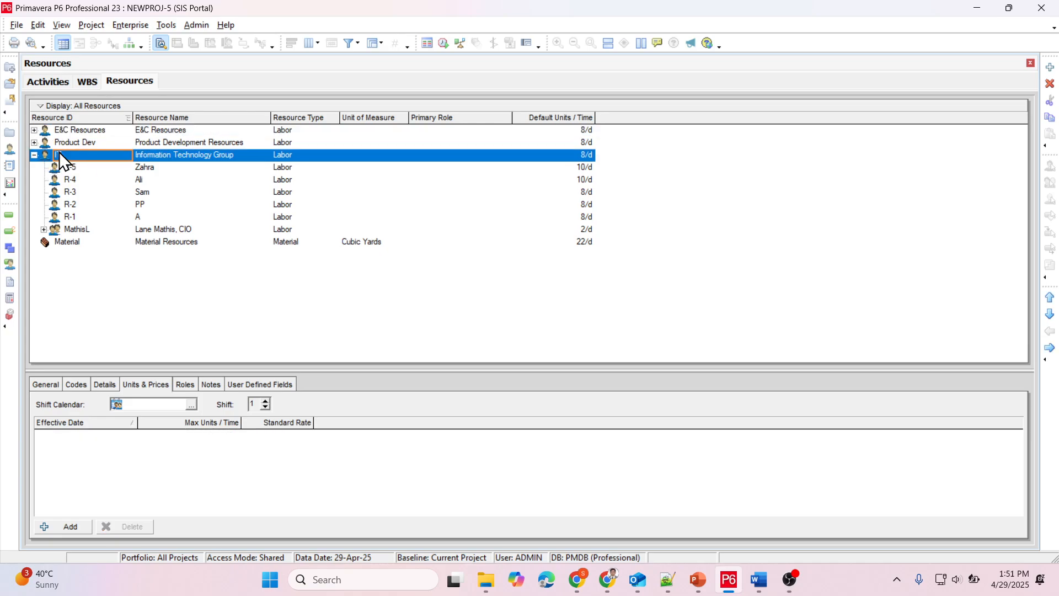
pyautogui.click(1051, 67)
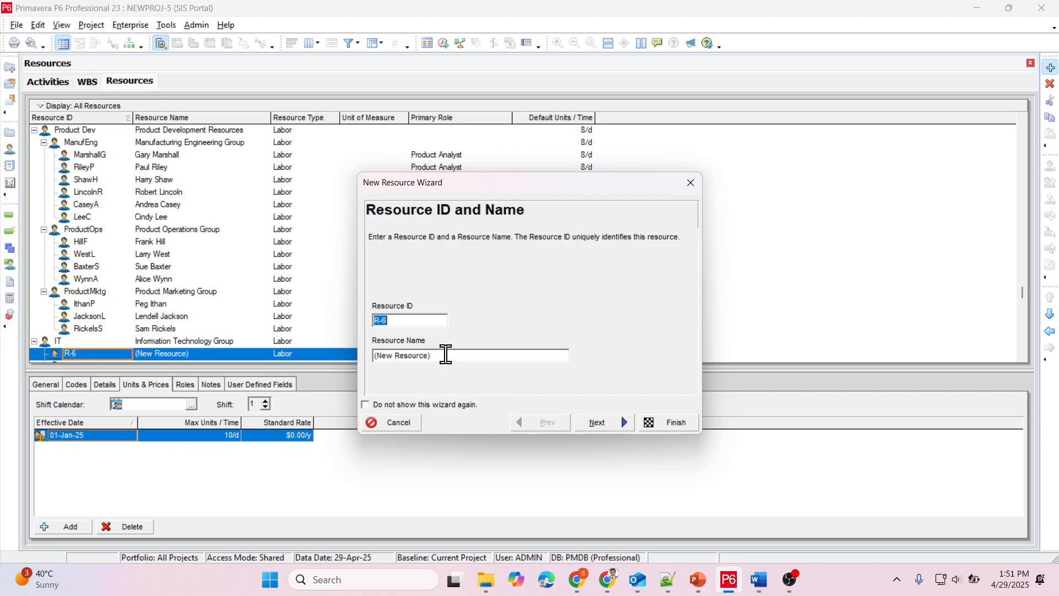
pyautogui.moveTo(444, 355); pyautogui.dragTo(362, 360)
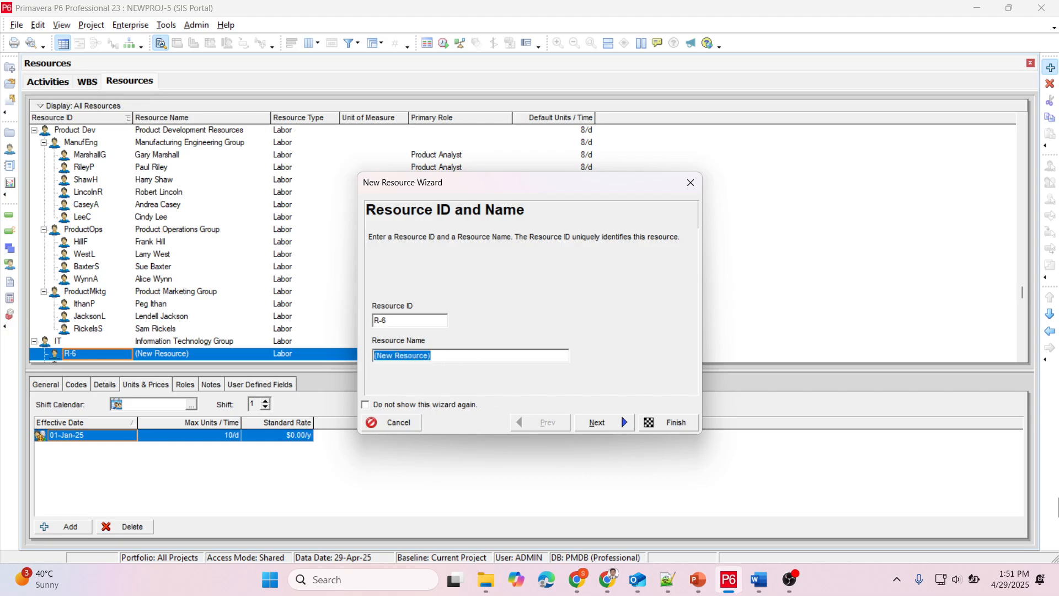
pyautogui.write('Malak')
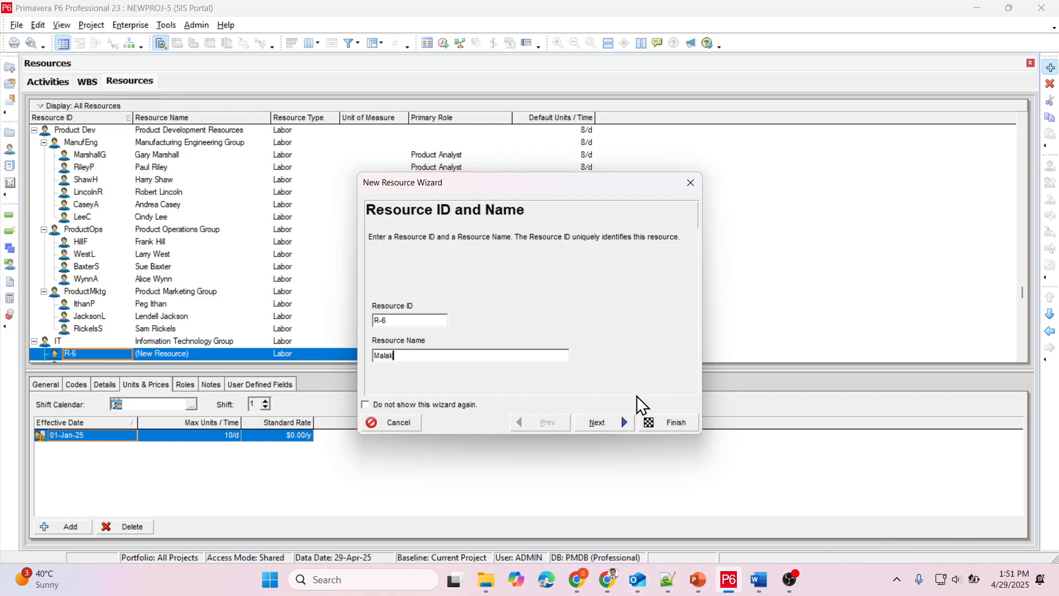
pyautogui.click(600, 421)
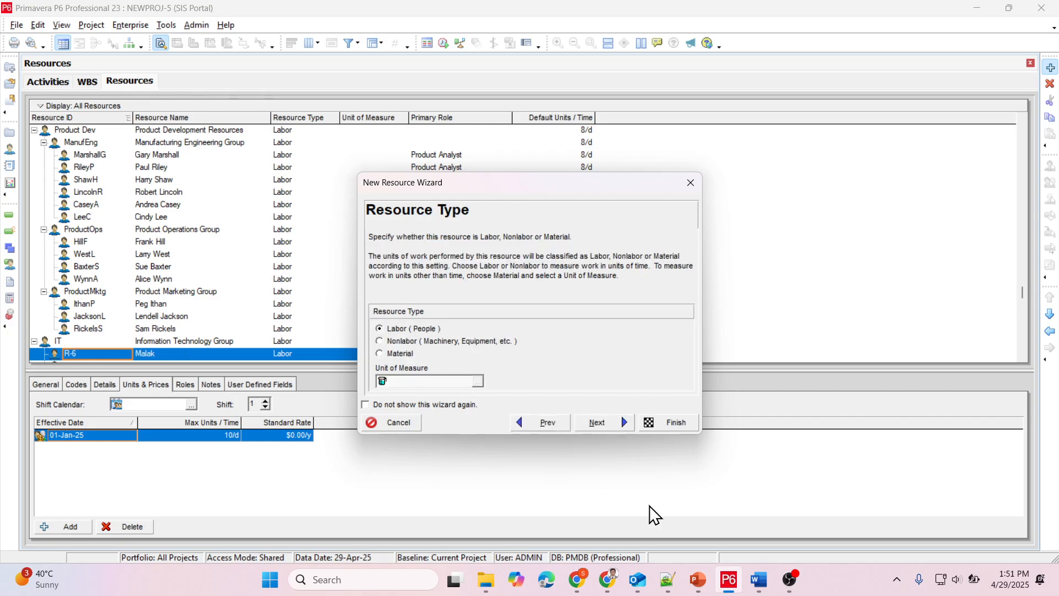
pyautogui.click(601, 422)
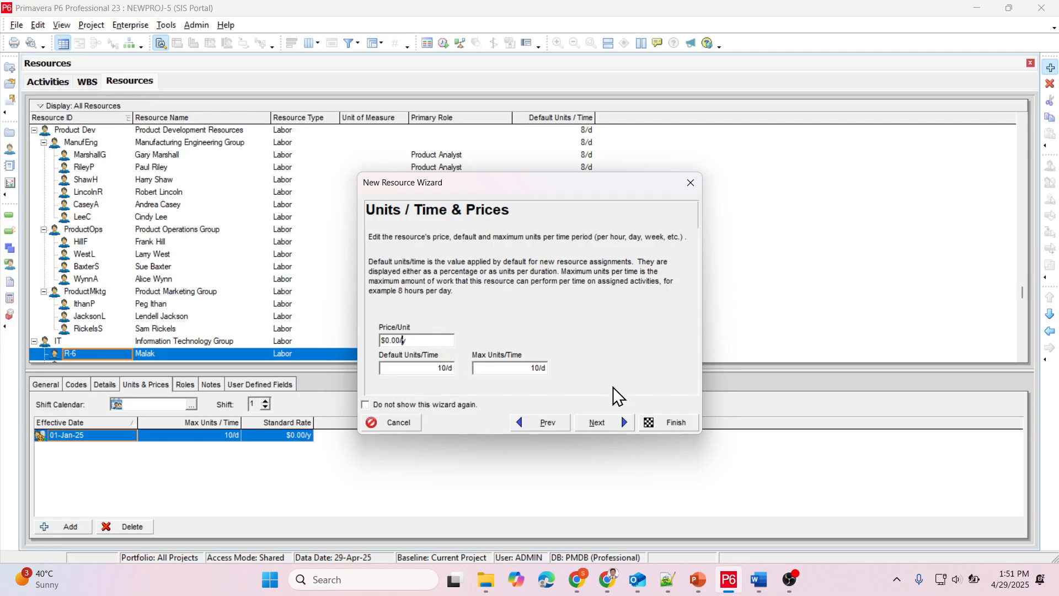
# Set the first team member's price per unit to $25.00/y and finish the resource with the remaining defaults.
pyautogui.press('Left')
pyautogui.press('BackSpace')
pyautogui.write('25')
pyautogui.click(597, 423)
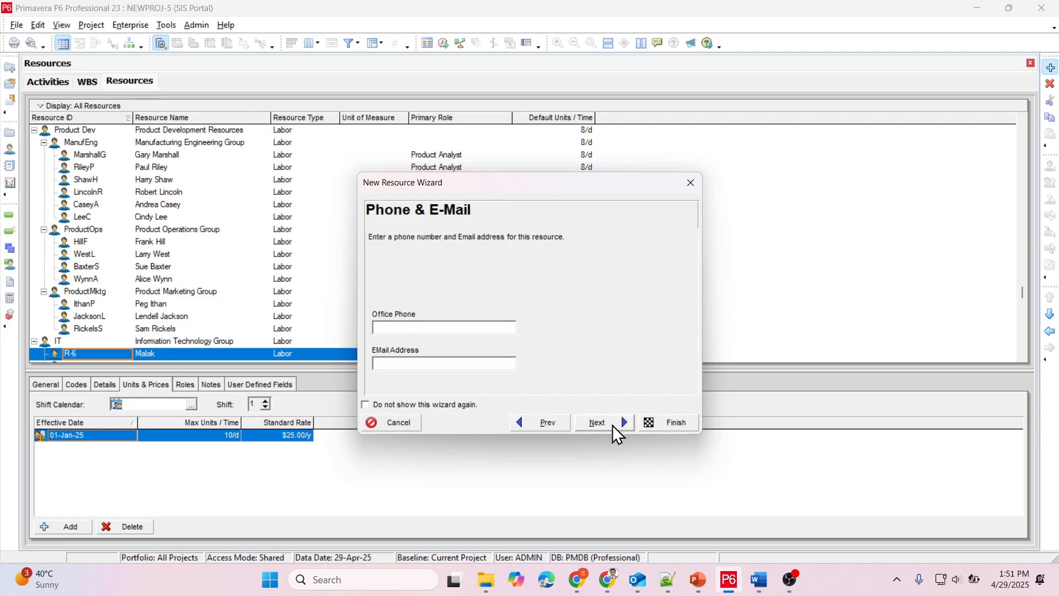
pyautogui.click(612, 424)
pyautogui.click(609, 424)
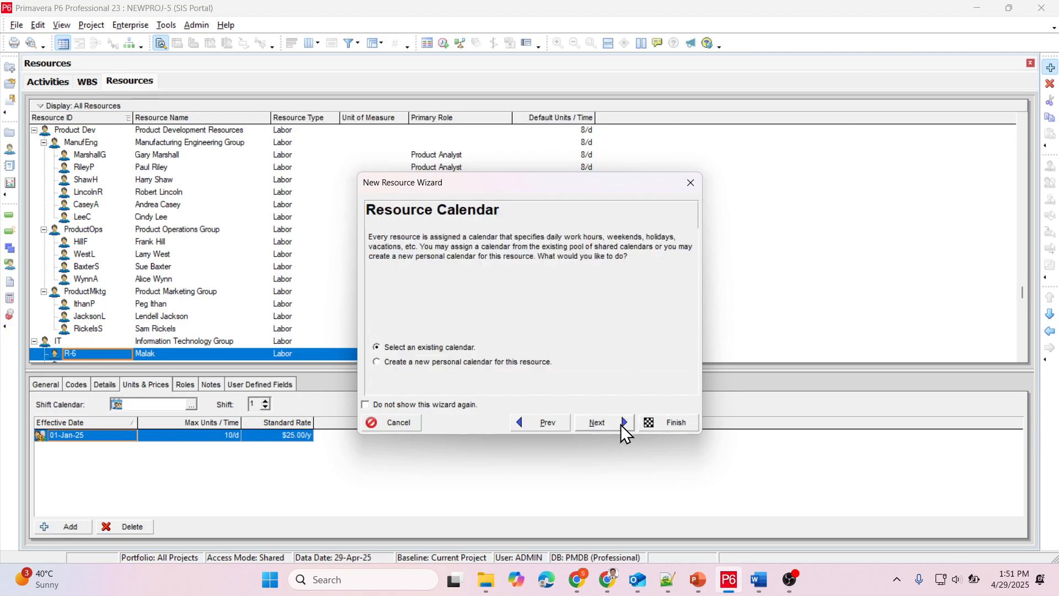
pyautogui.click(676, 423)
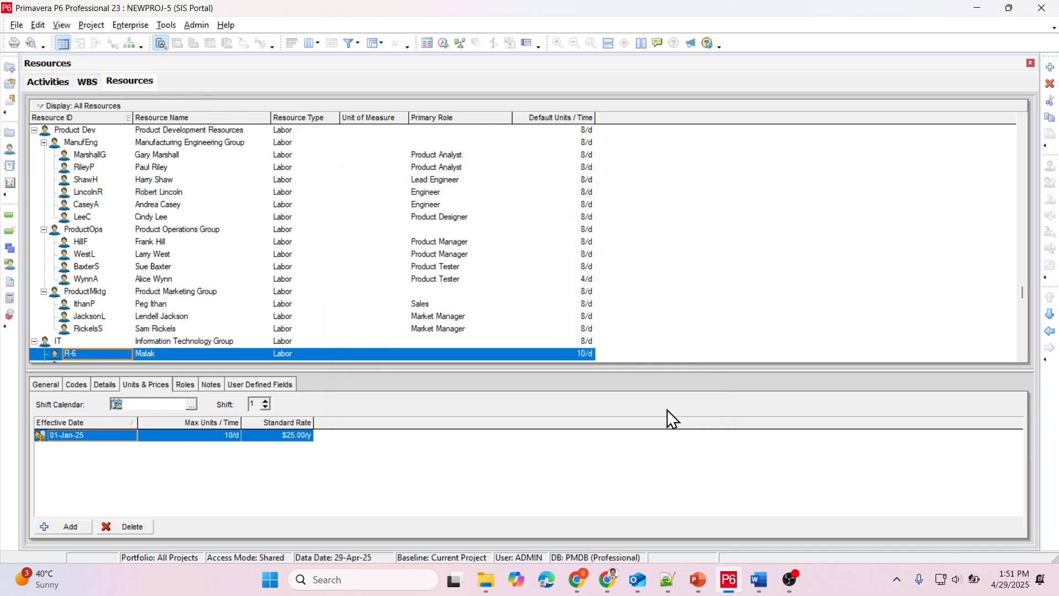
# Add a second Labor resource beneath the one just created, keeping the suggested ID and entering the second team member's name.
pyautogui.click(1051, 69)
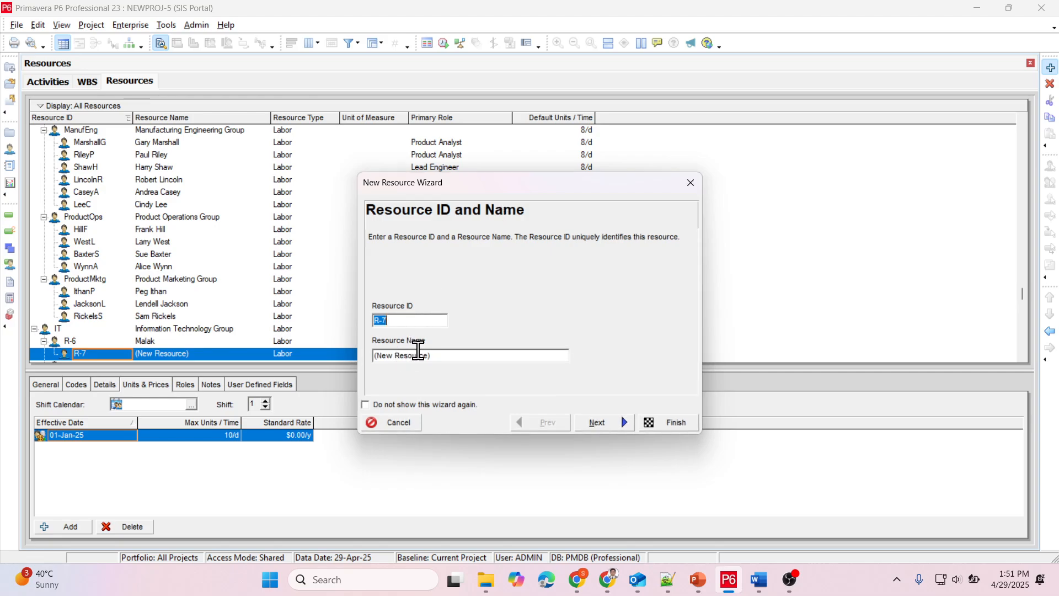
pyautogui.click(445, 356)
pyautogui.moveTo(445, 355); pyautogui.dragTo(379, 356)
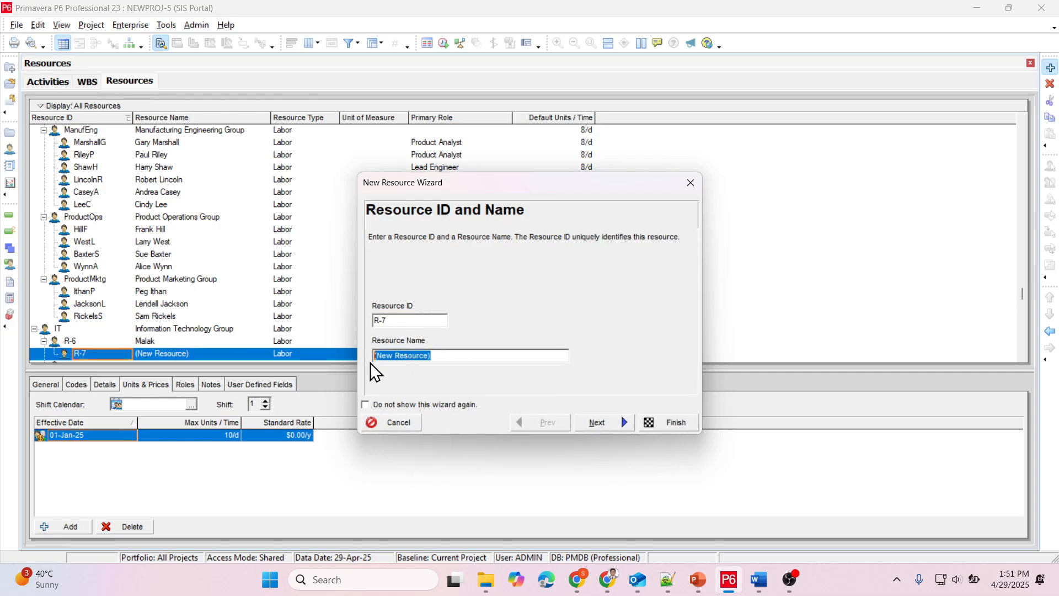
pyautogui.press('BackSpace')
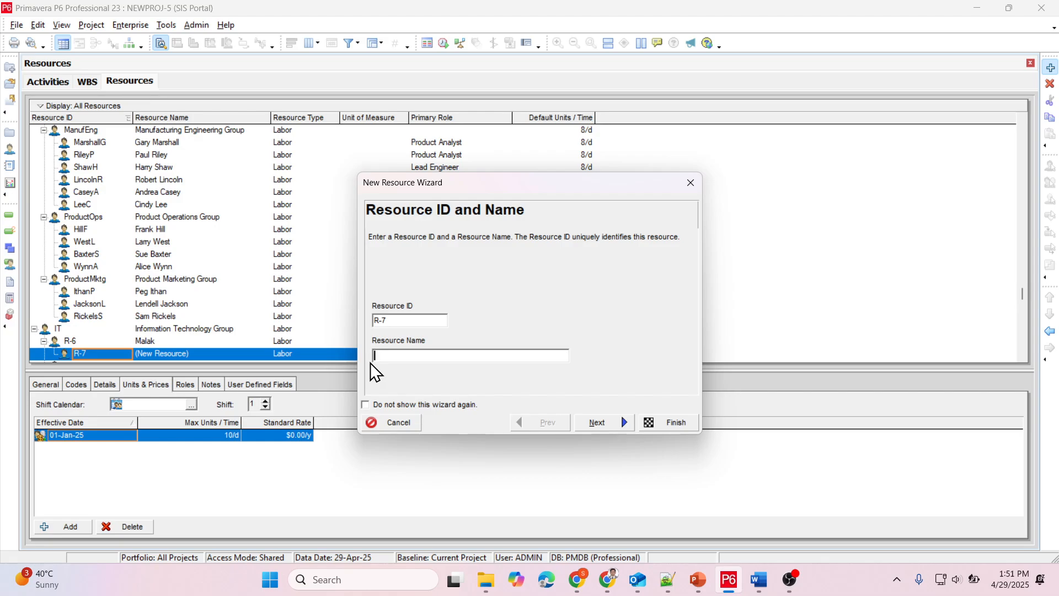
pyautogui.write('Salmah')
pyautogui.click(596, 424)
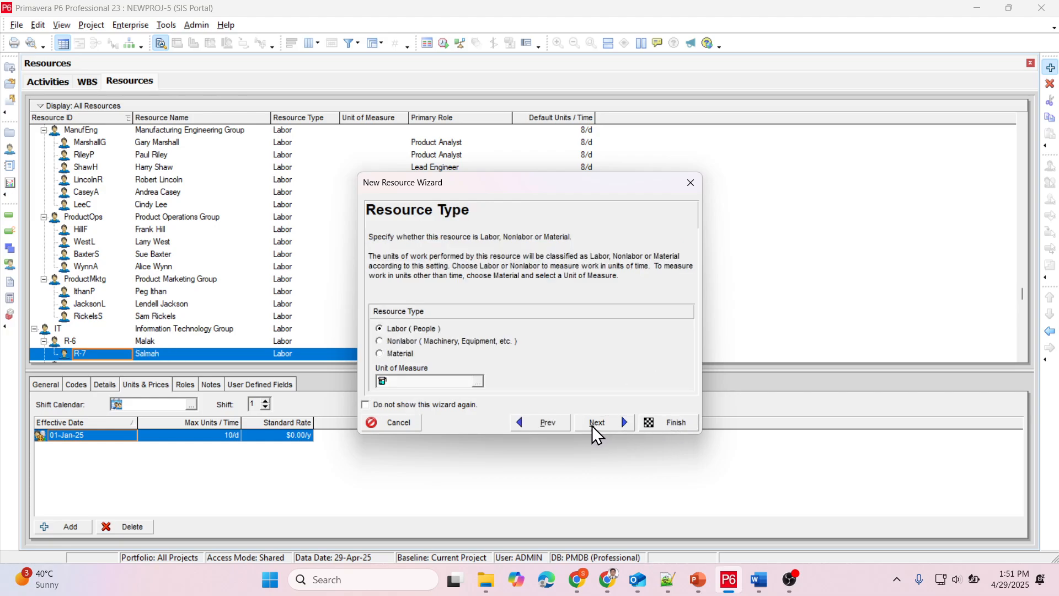
pyautogui.click(600, 423)
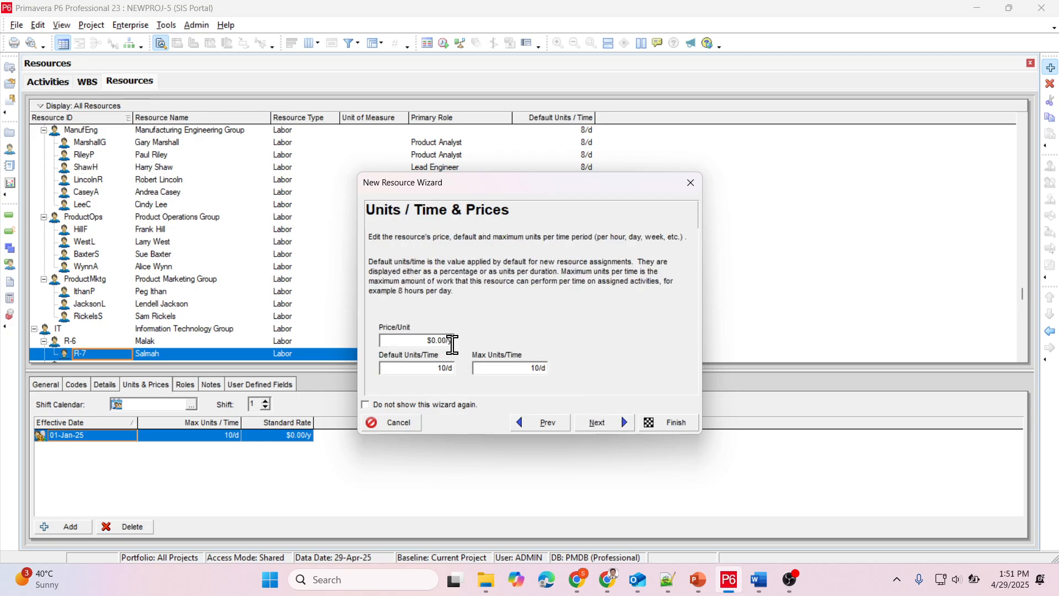
# Set the second team member's price per unit to $30.00/y and finish creating the resource.
pyautogui.click(429, 344)
pyautogui.click(391, 341)
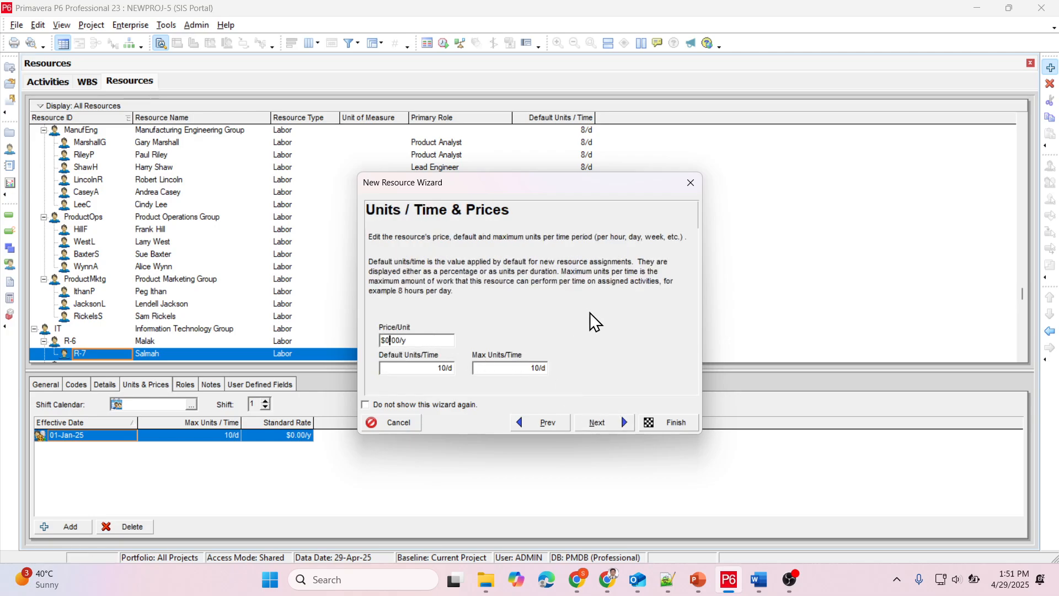
pyautogui.press('BackSpace')
pyautogui.write('30')
pyautogui.click(595, 423)
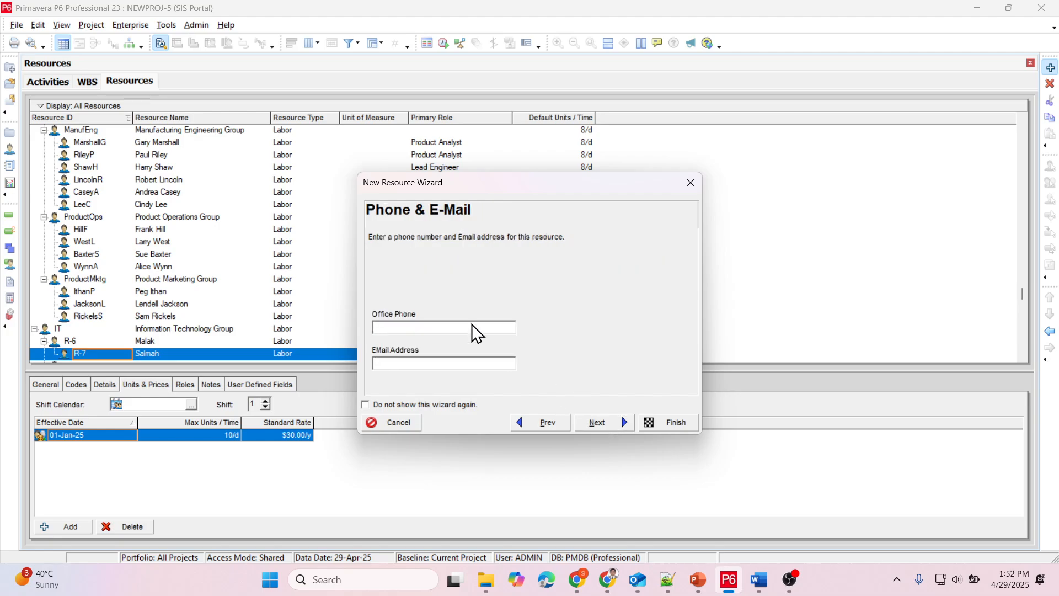
pyautogui.click(675, 429)
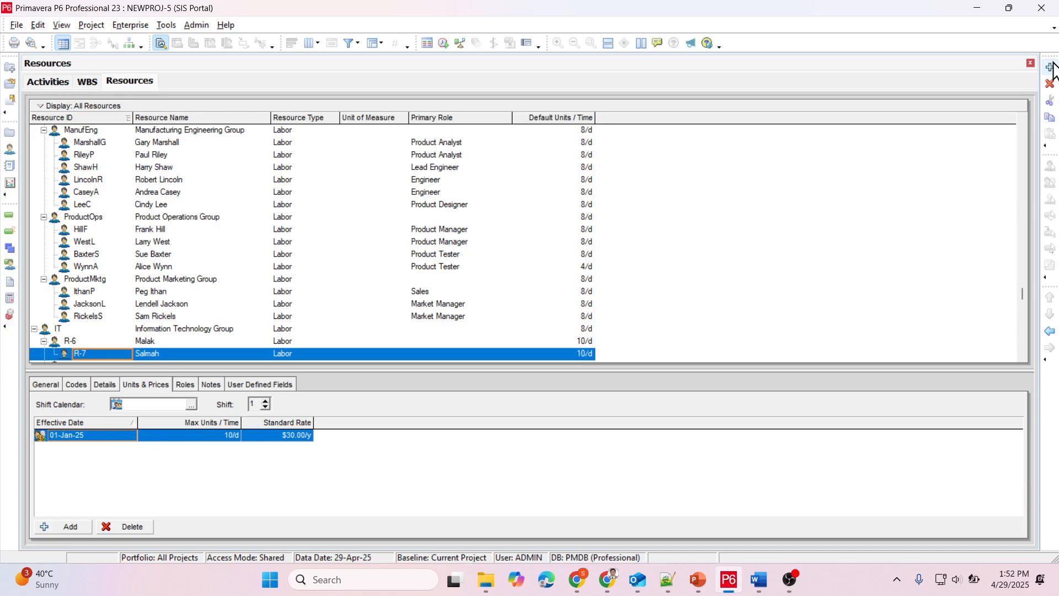
# Add a third Labor resource beneath the second one, keeping the suggested ID and entering the third team member's name.
pyautogui.click(1051, 67)
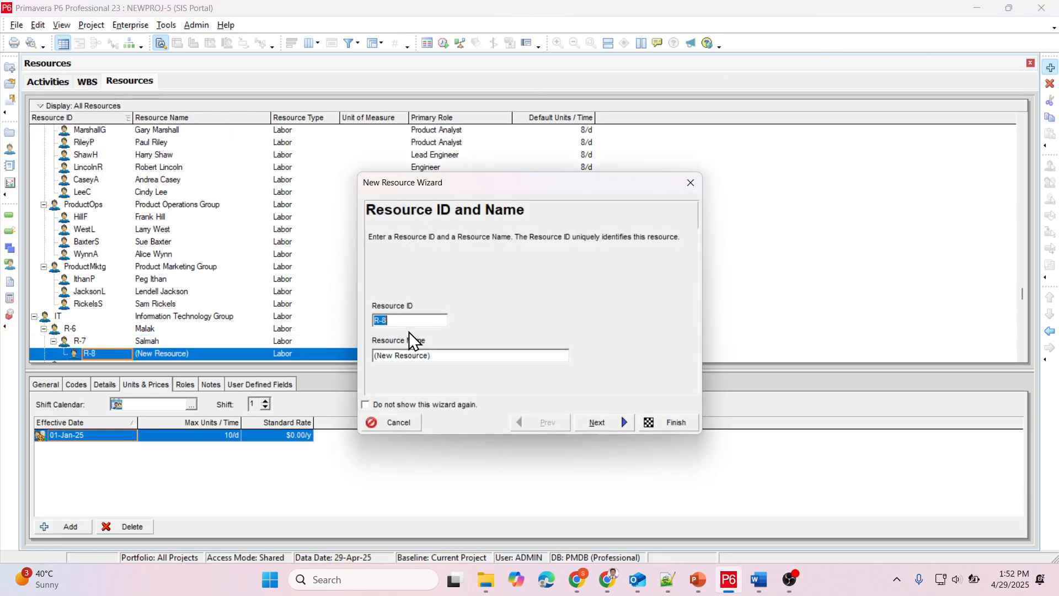
pyautogui.moveTo(457, 359); pyautogui.dragTo(362, 360)
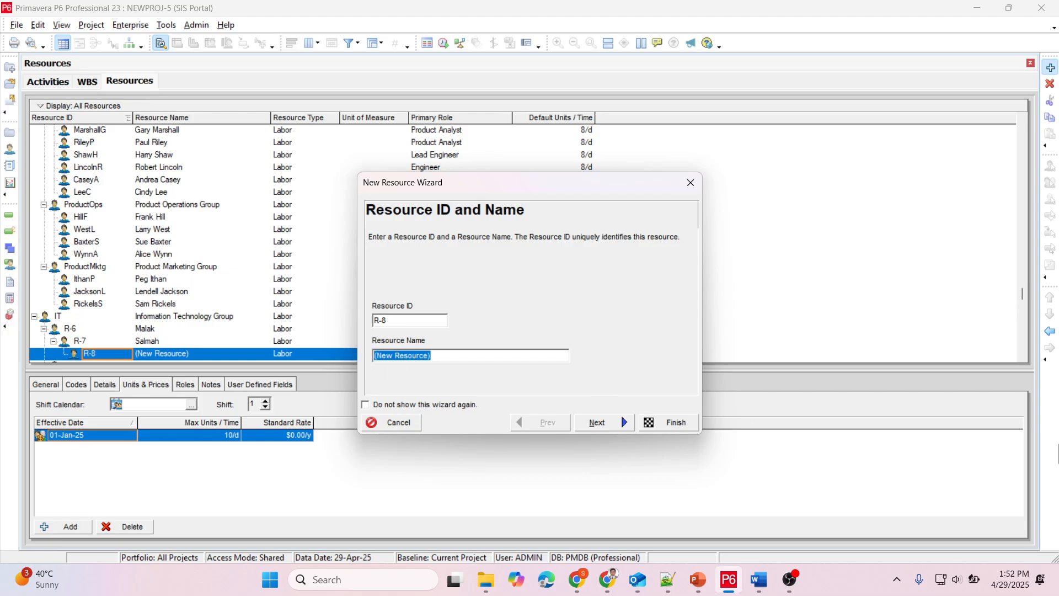
pyautogui.write('Arwa')
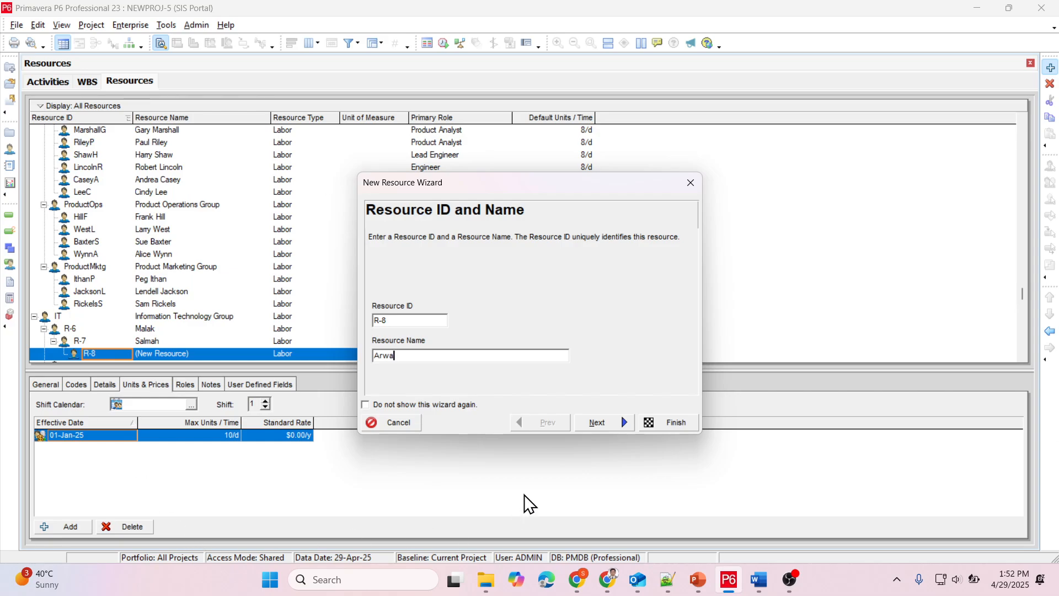
pyautogui.click(601, 424)
pyautogui.click(598, 423)
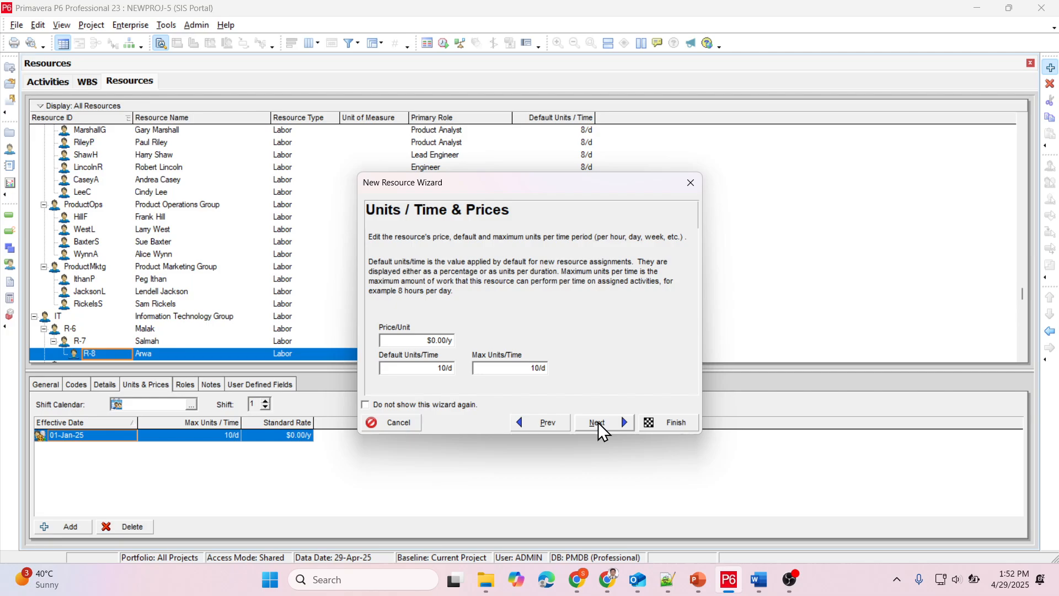
# Set the third team member's price per unit to $15.00/y and finish creating the resource.
pyautogui.click(385, 340)
pyautogui.write('15')
pyautogui.press('Delete')
pyautogui.click(672, 422)
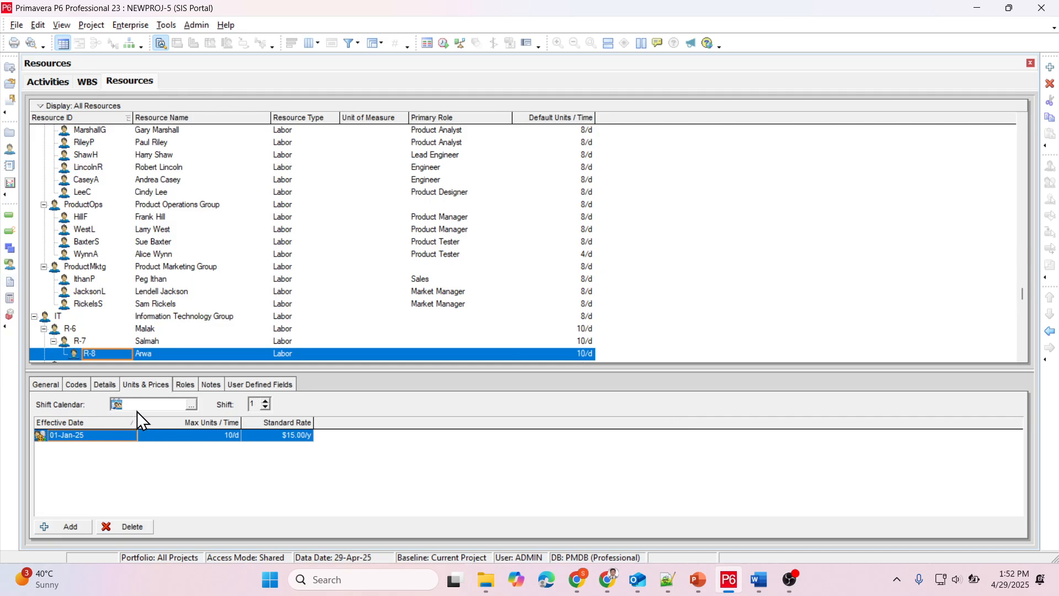
pyautogui.click(797, 582)
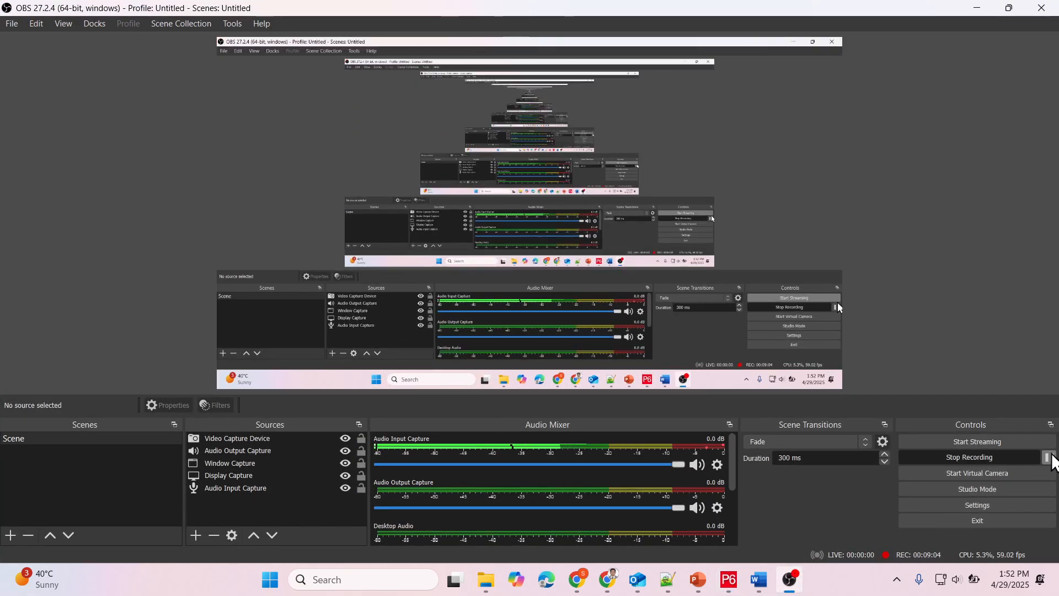
pyautogui.click(1049, 458)
pyautogui.click(1050, 457)
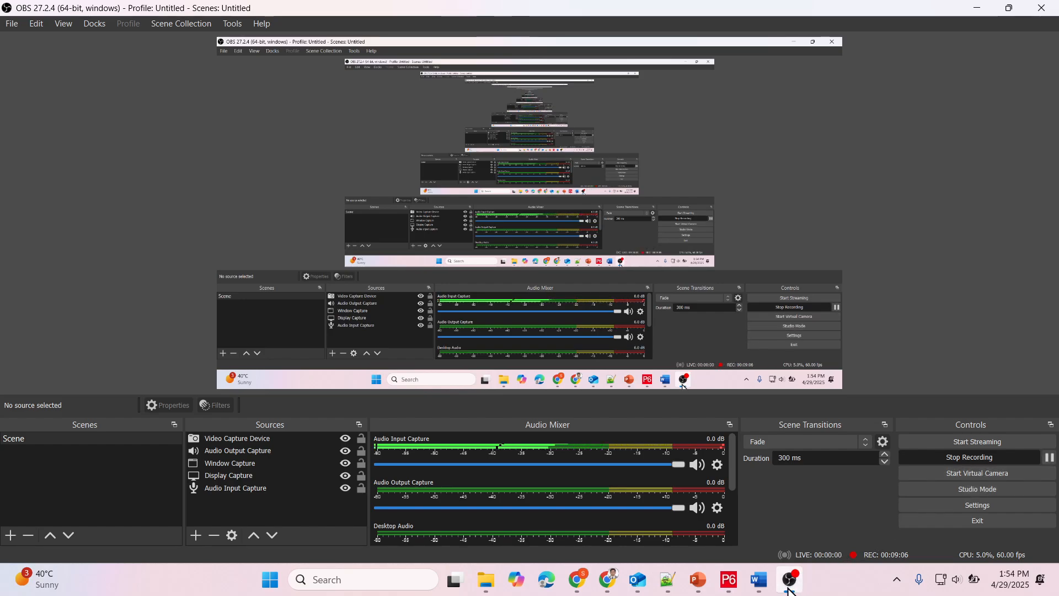
pyautogui.click(790, 585)
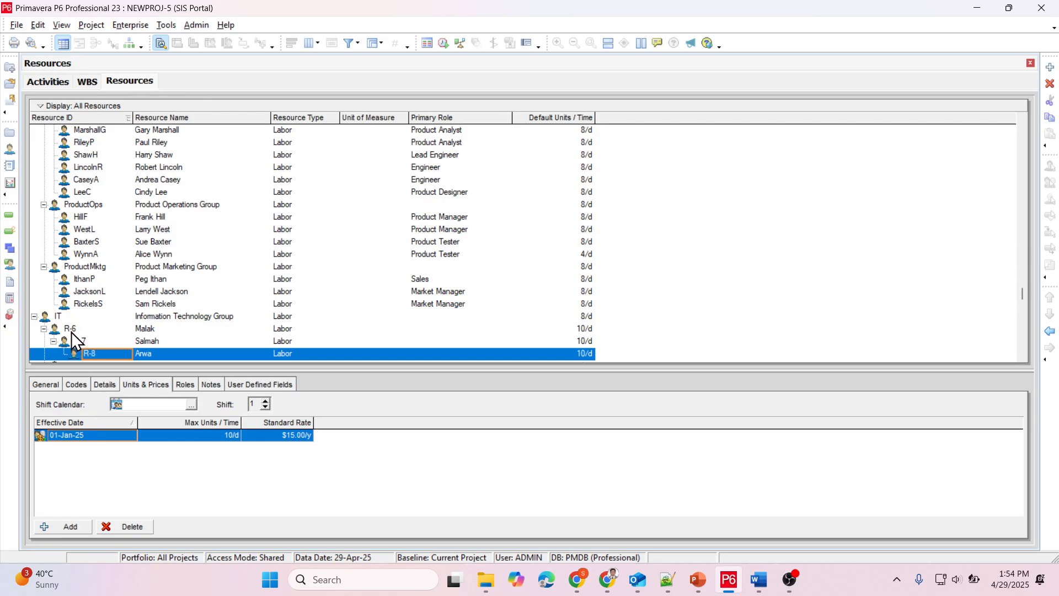
pyautogui.scroll(-1, 69, 327)
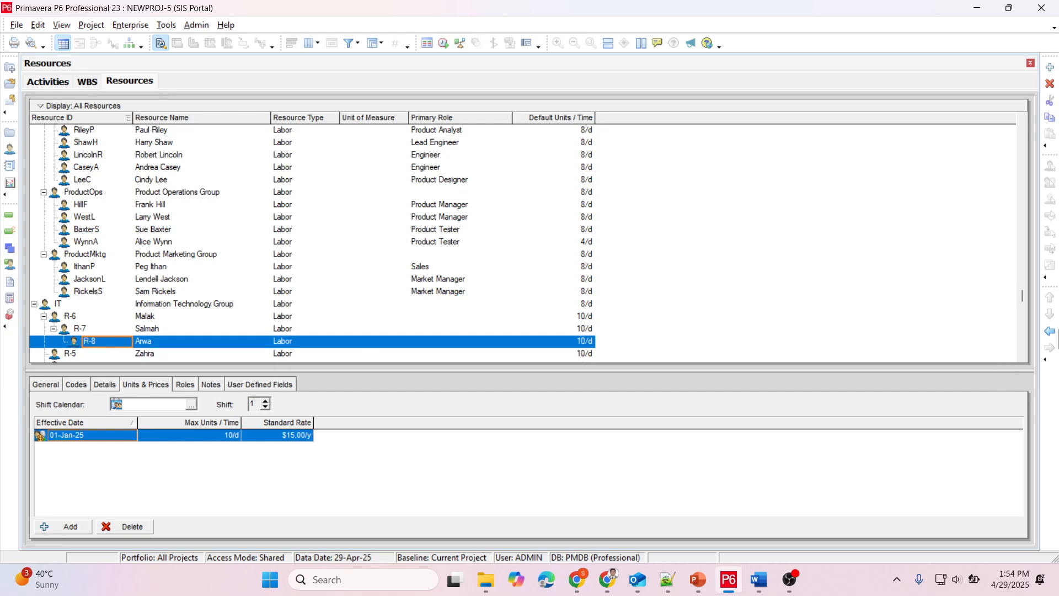
# Outdent resources R-7 and R-8 so both sit directly under the IT group at the same level as R-6.
pyautogui.click(1050, 331)
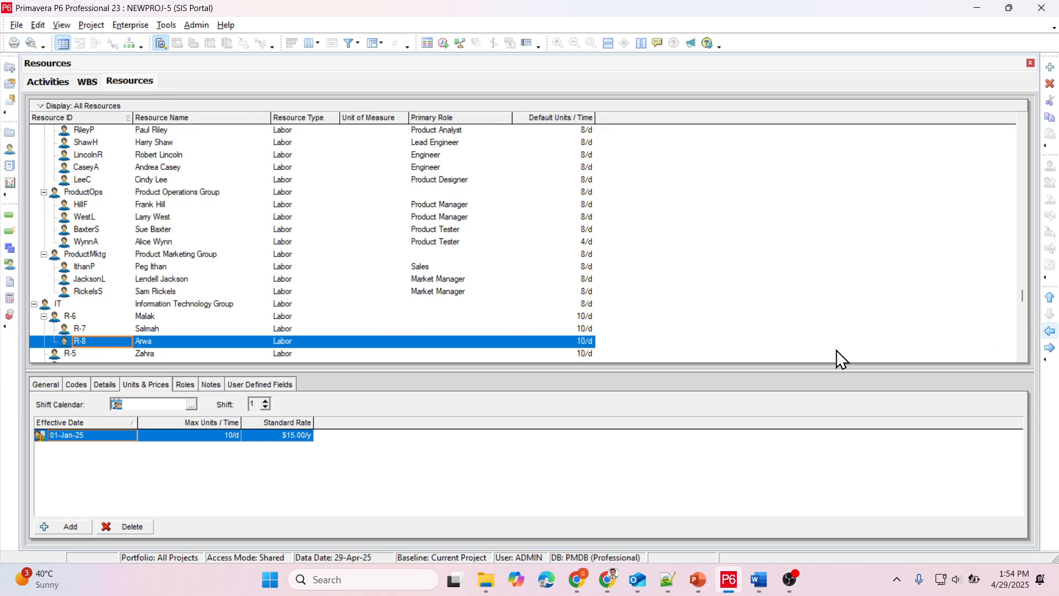
pyautogui.click(71, 328)
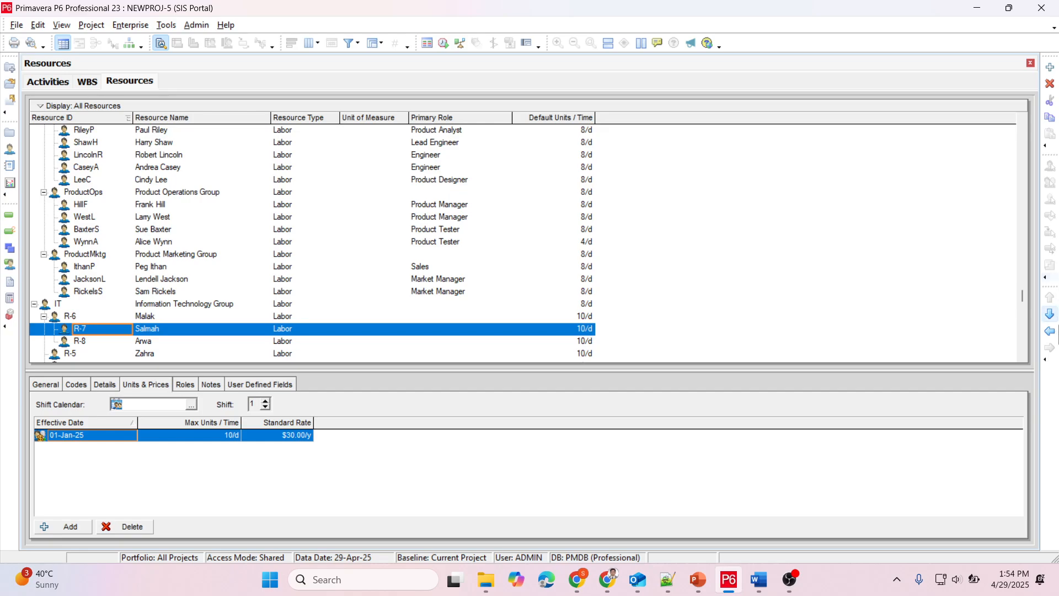
pyautogui.click(1050, 331)
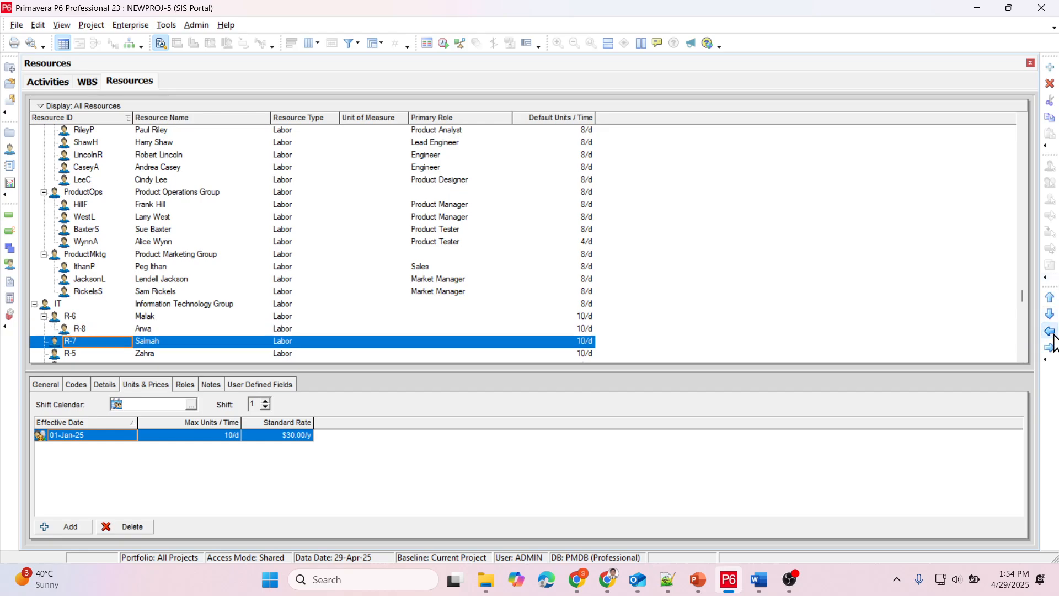
pyautogui.click(79, 328)
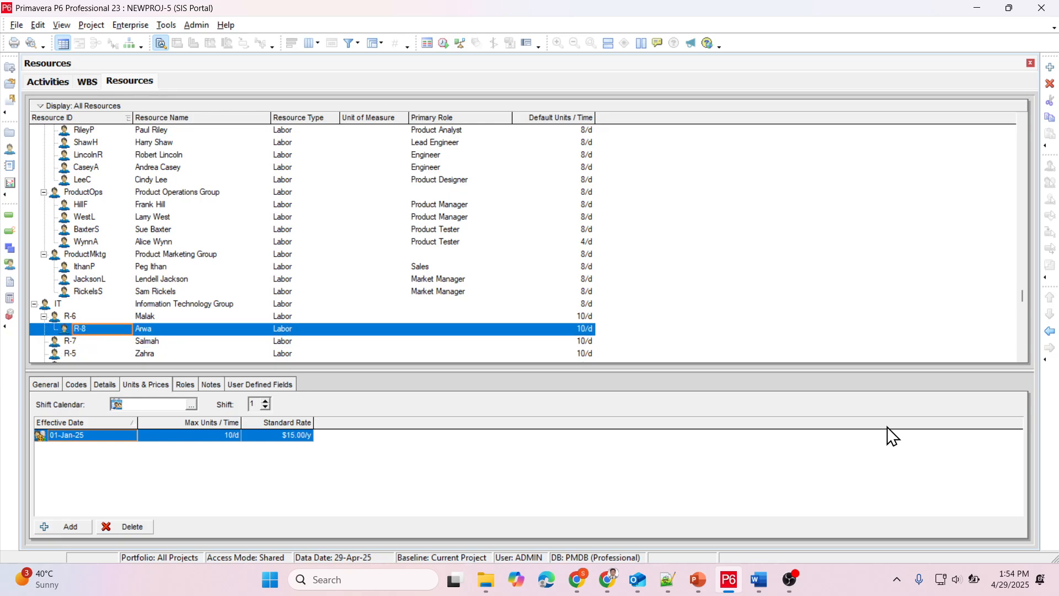
pyautogui.click(1049, 335)
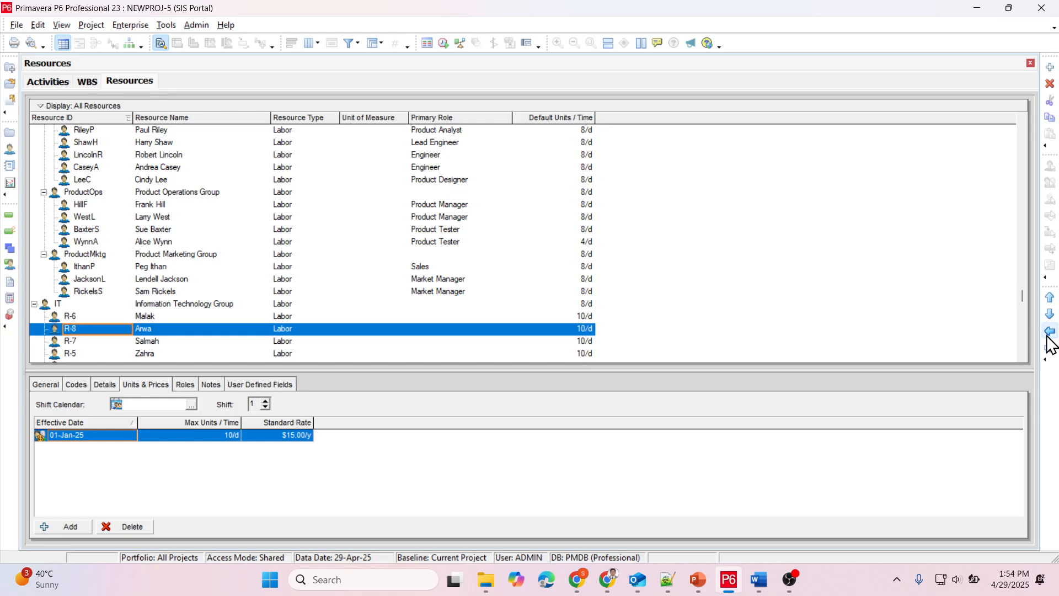
# Check the resource names in the Word exercise table, return to Primavera P6 and open the general details of resource R-6.
pyautogui.click(155, 352)
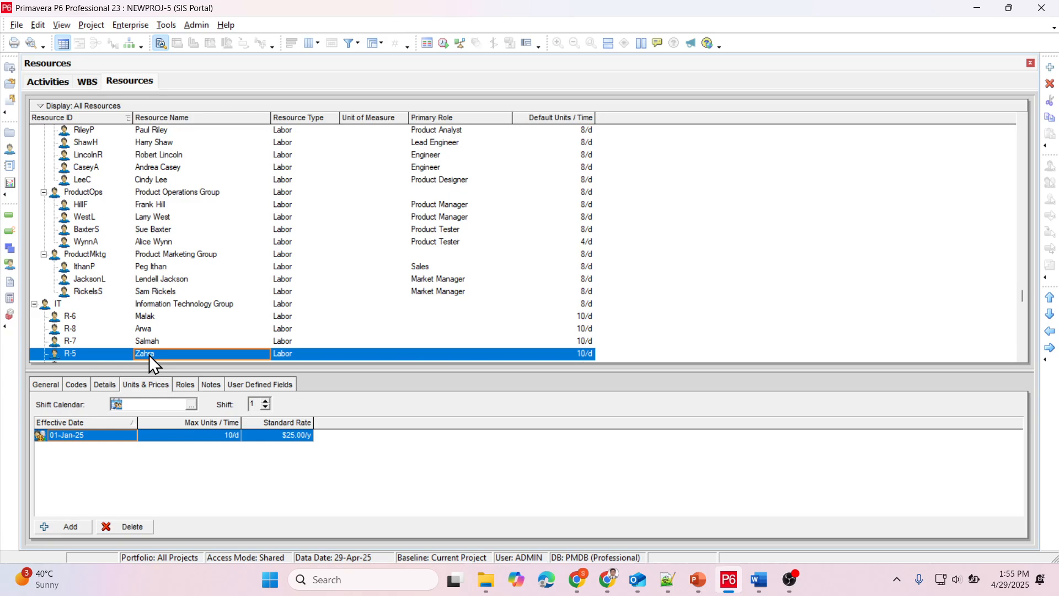
pyautogui.click(765, 582)
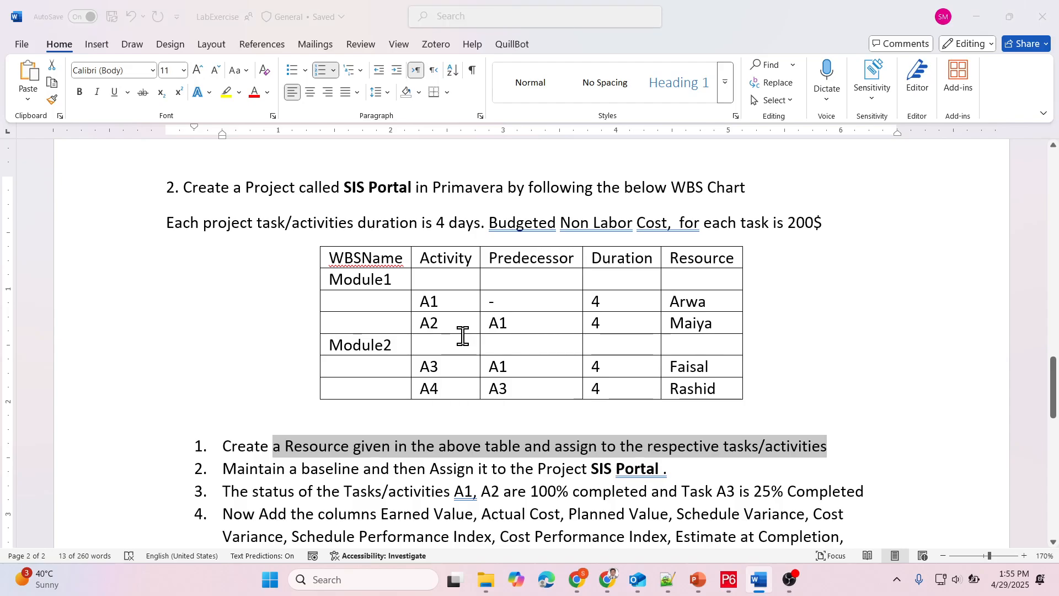
pyautogui.hotkey('alt', 'Tab')
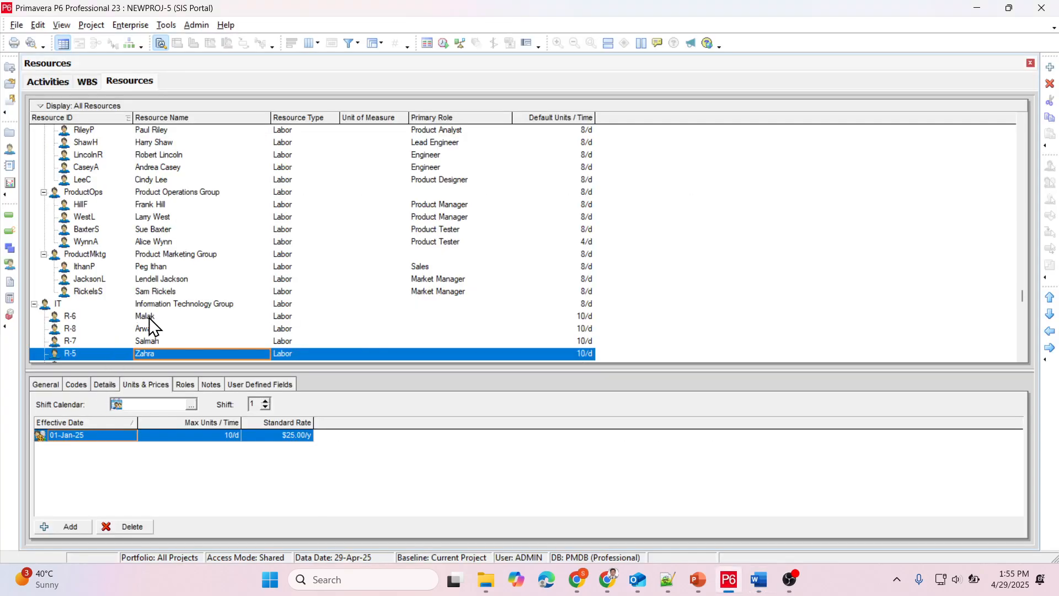
pyautogui.click(148, 316)
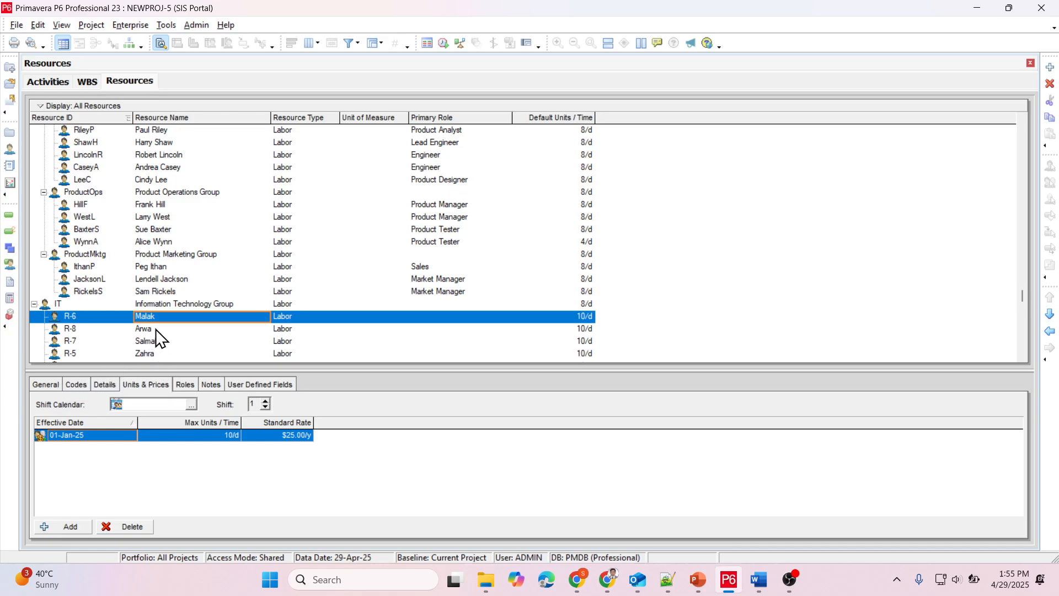
pyautogui.click(148, 316)
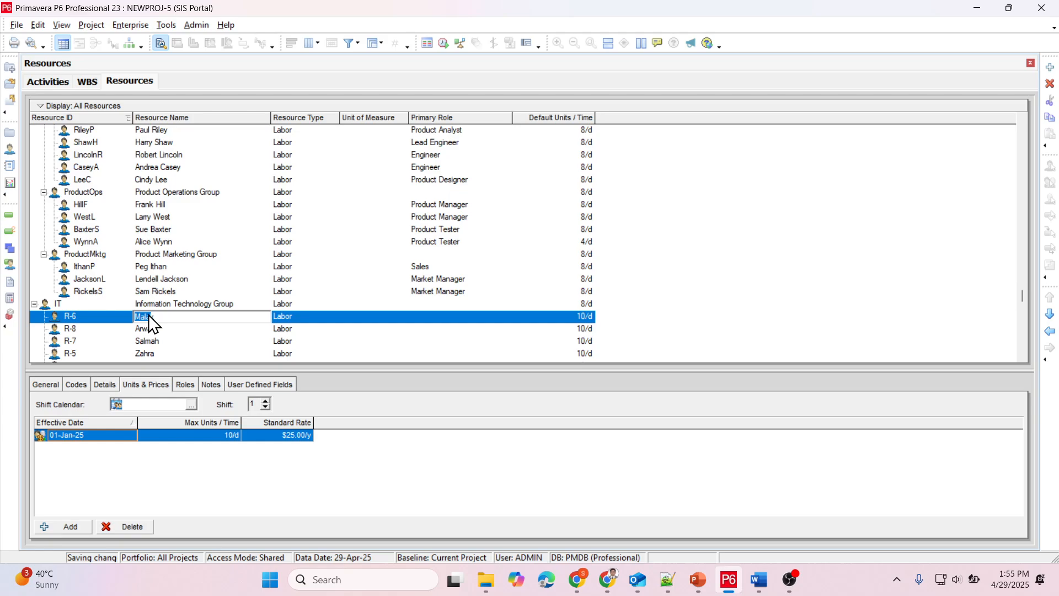
pyautogui.click(185, 384)
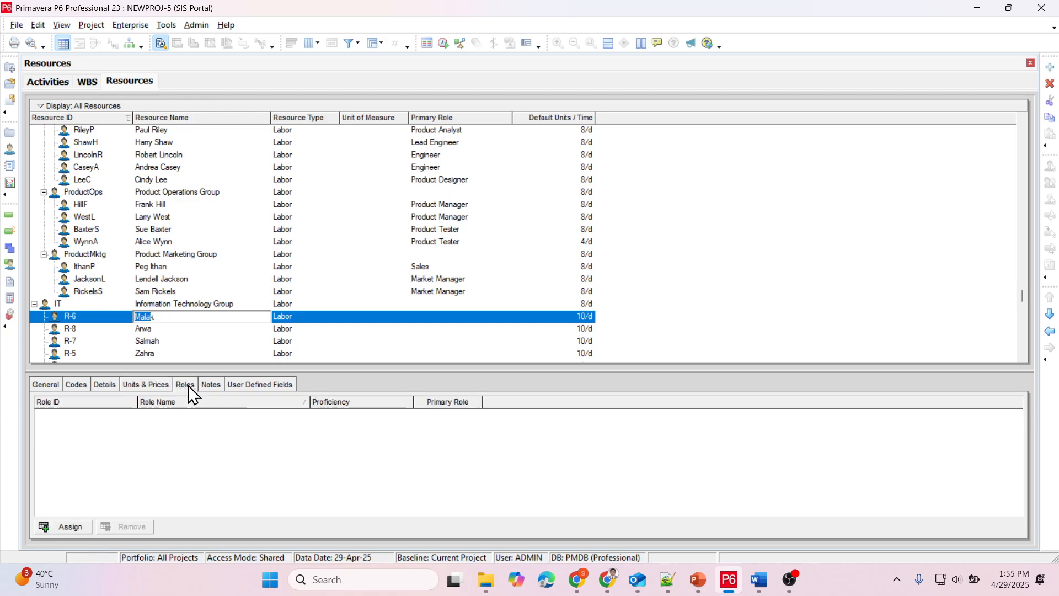
pyautogui.click(154, 381)
pyautogui.click(108, 386)
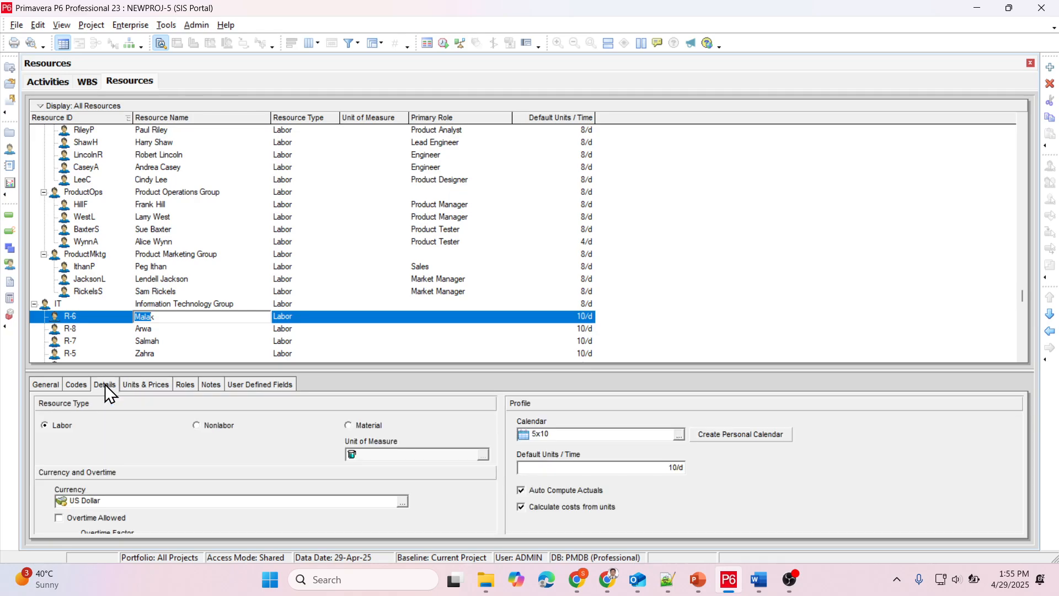
pyautogui.click(72, 386)
pyautogui.click(46, 384)
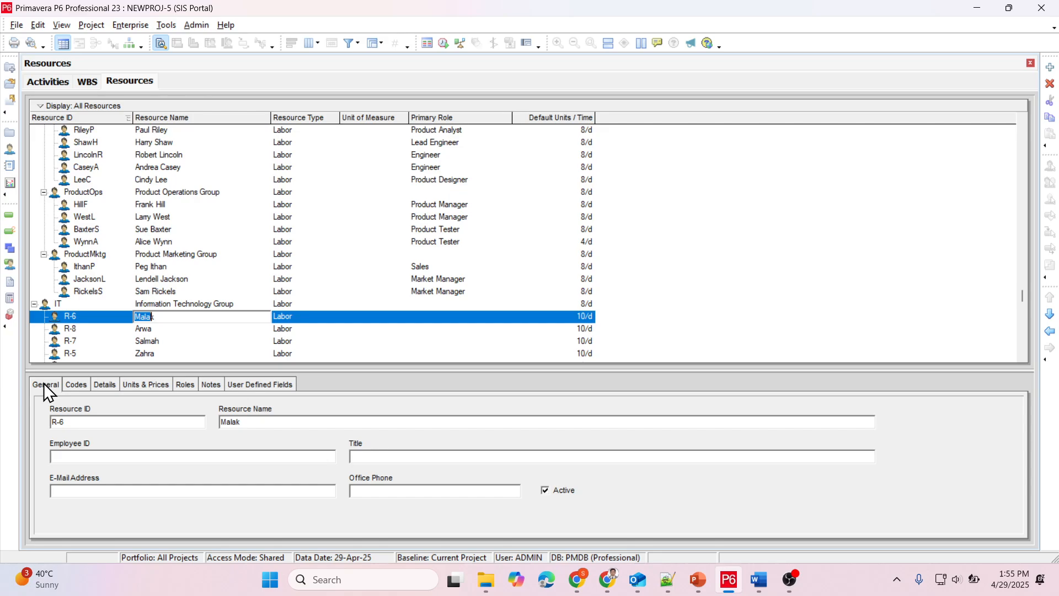
# Rename resource R-6 with the name the Word exercise table gives for activity A1.
pyautogui.click(191, 420)
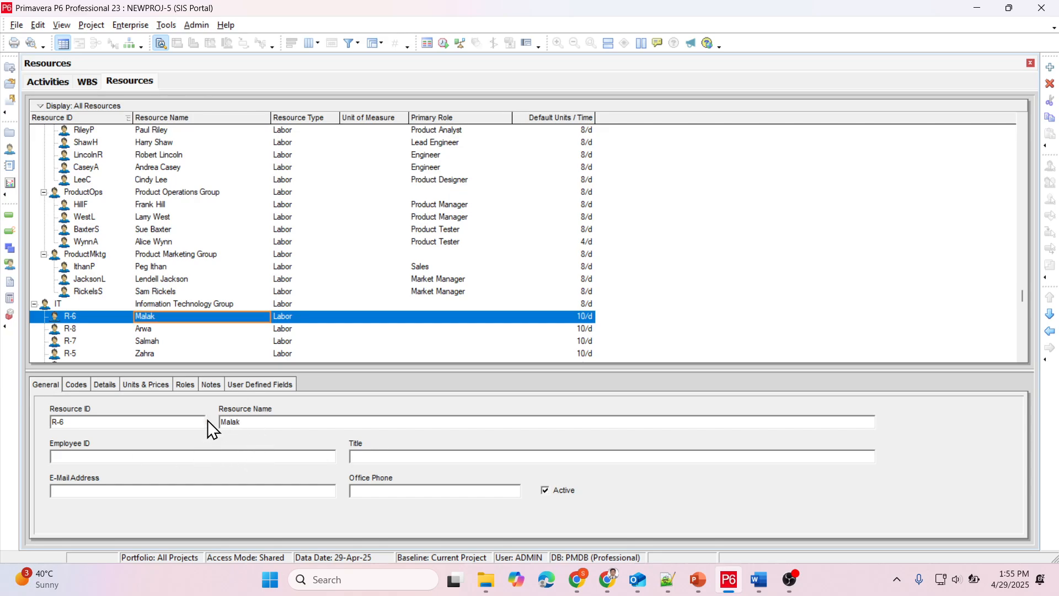
pyautogui.click(235, 423)
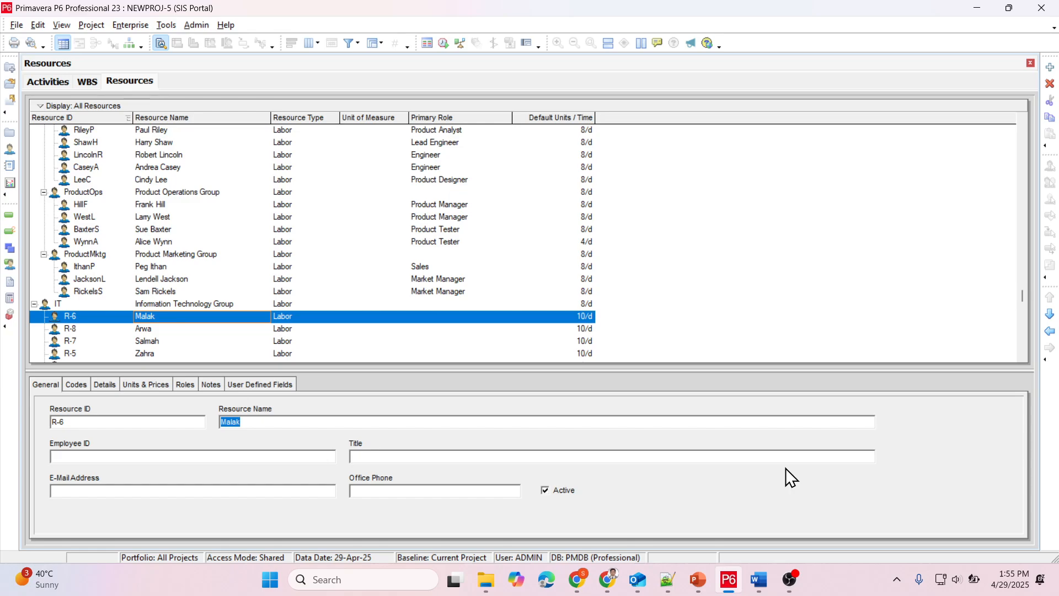
pyautogui.hotkey('alt', 'Tab')
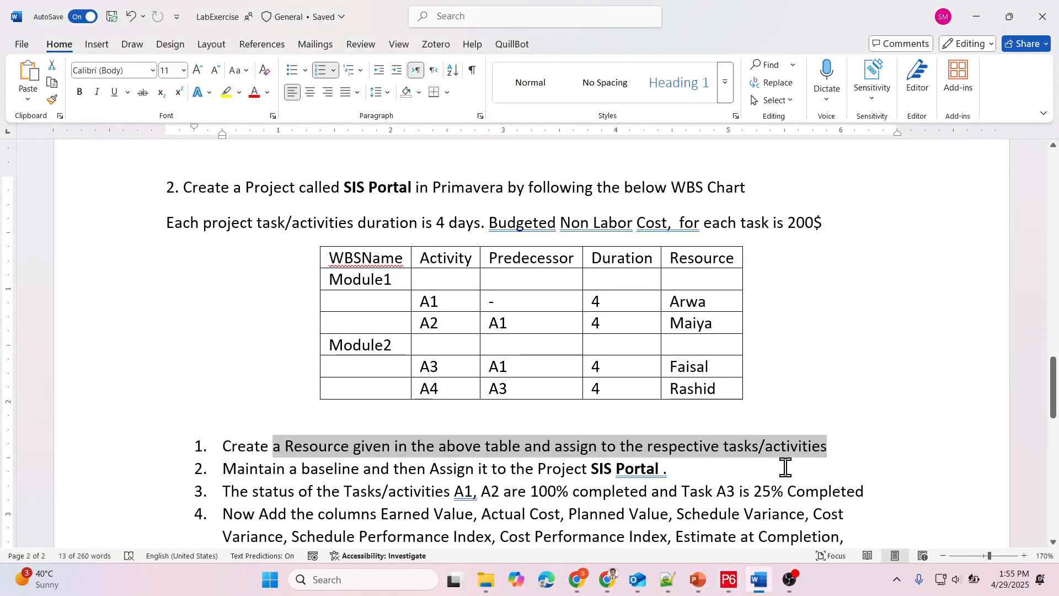
pyautogui.hotkey('alt', 'Tab')
pyautogui.write('A')
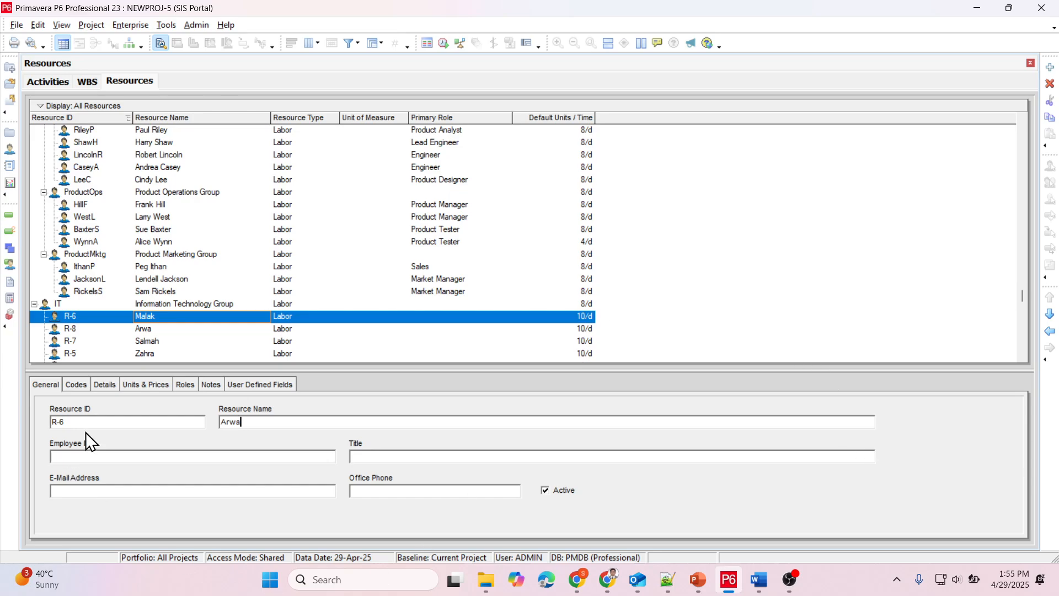
pyautogui.press('Return')
# Rename resource R-8 with the name the Word exercise table gives for activity A2.
pyautogui.click(146, 330)
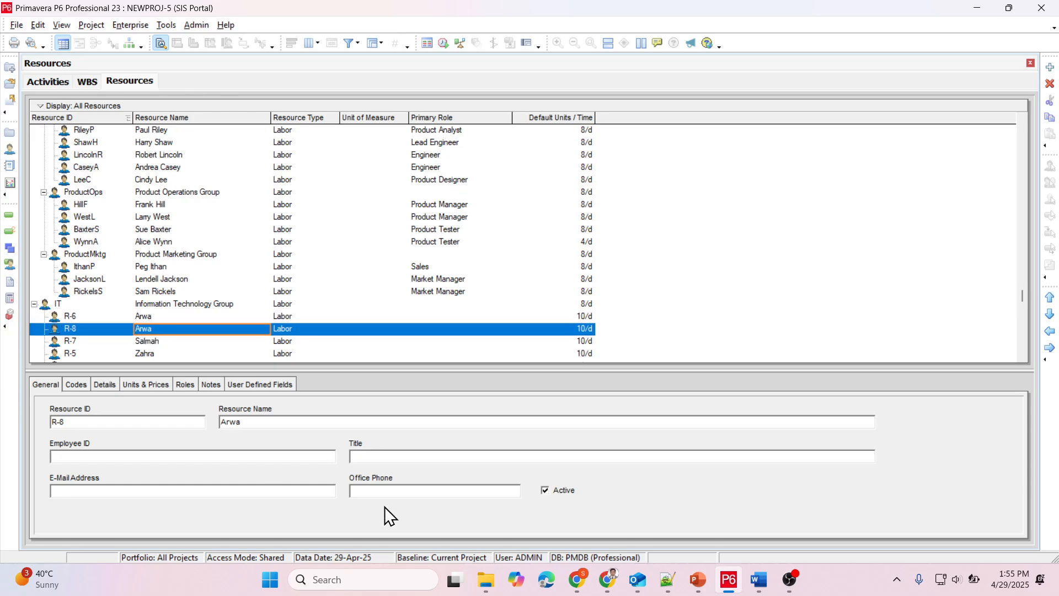
pyautogui.hotkey('alt', 'Tab')
pyautogui.hotkey('alt', 'Tab')
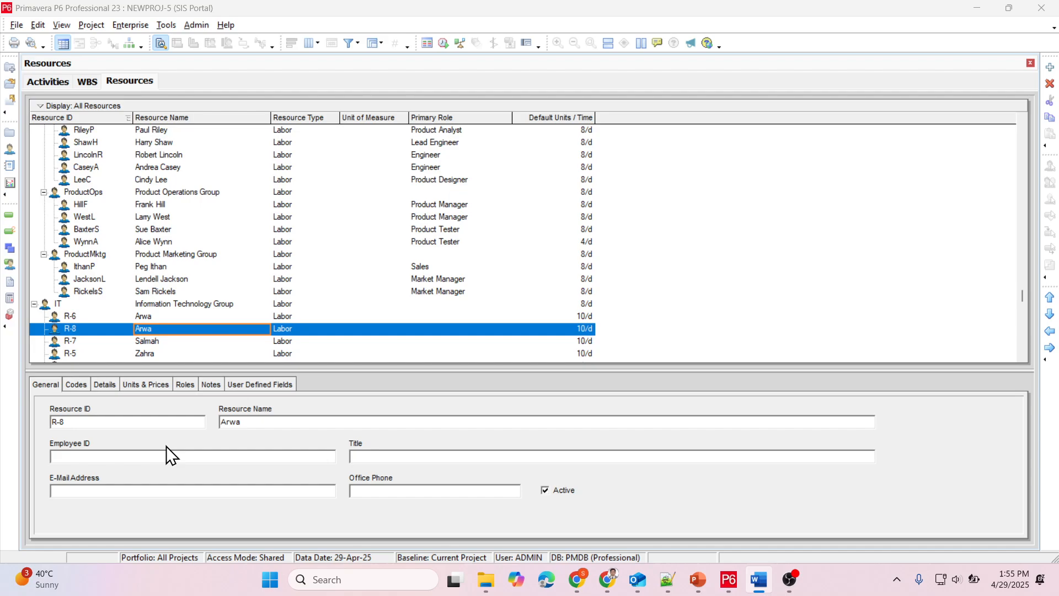
pyautogui.doubleClick(233, 422)
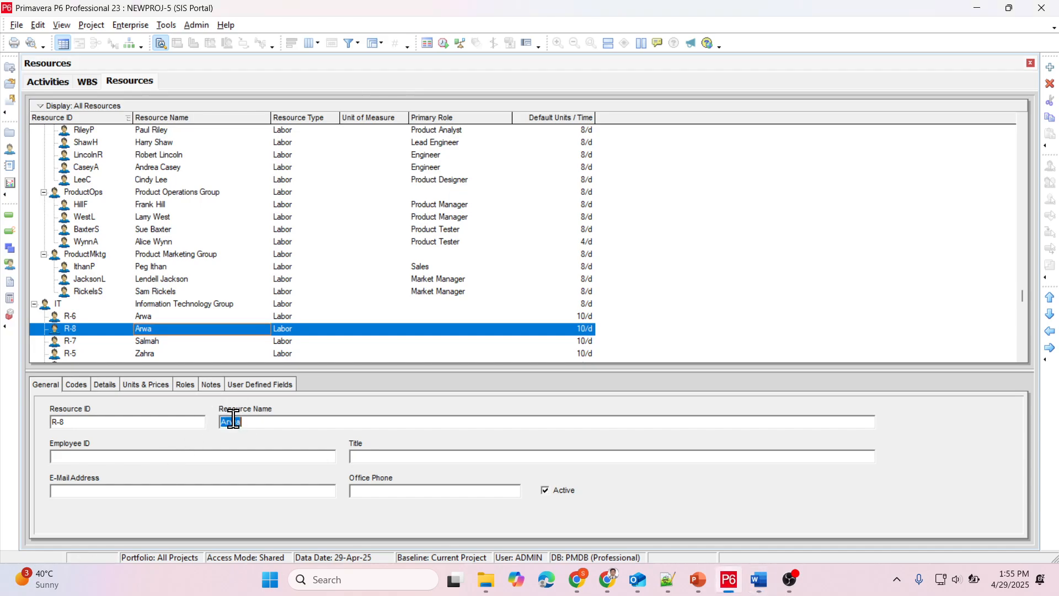
pyautogui.write('Maiya')
# Rename resource R-7 with the name the Word exercise table gives for activity A3.
pyautogui.click(157, 342)
pyautogui.hotkey('alt', 'Tab')
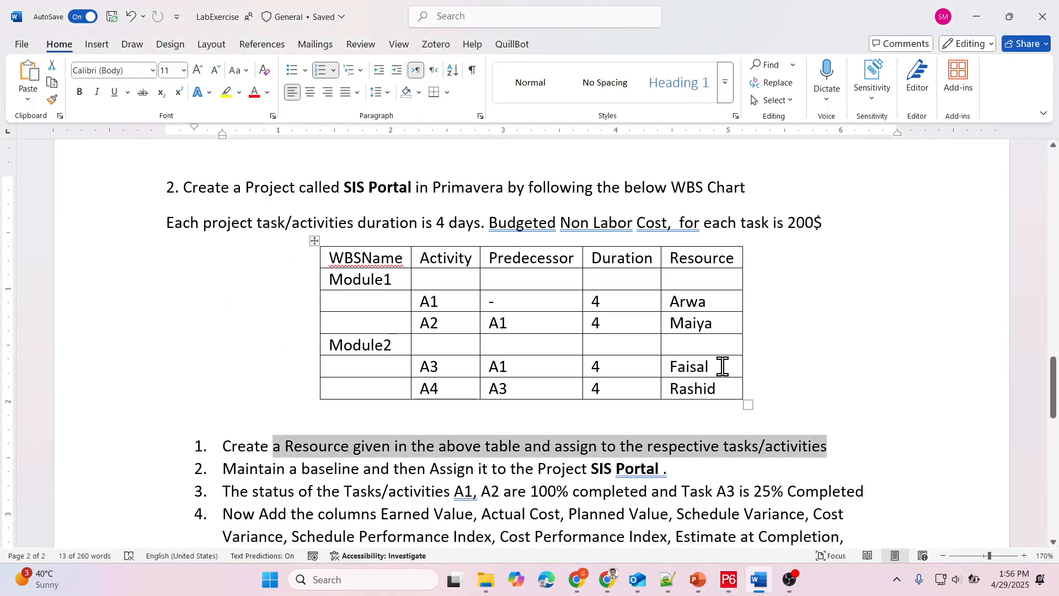
pyautogui.hotkey('alt', 'Tab')
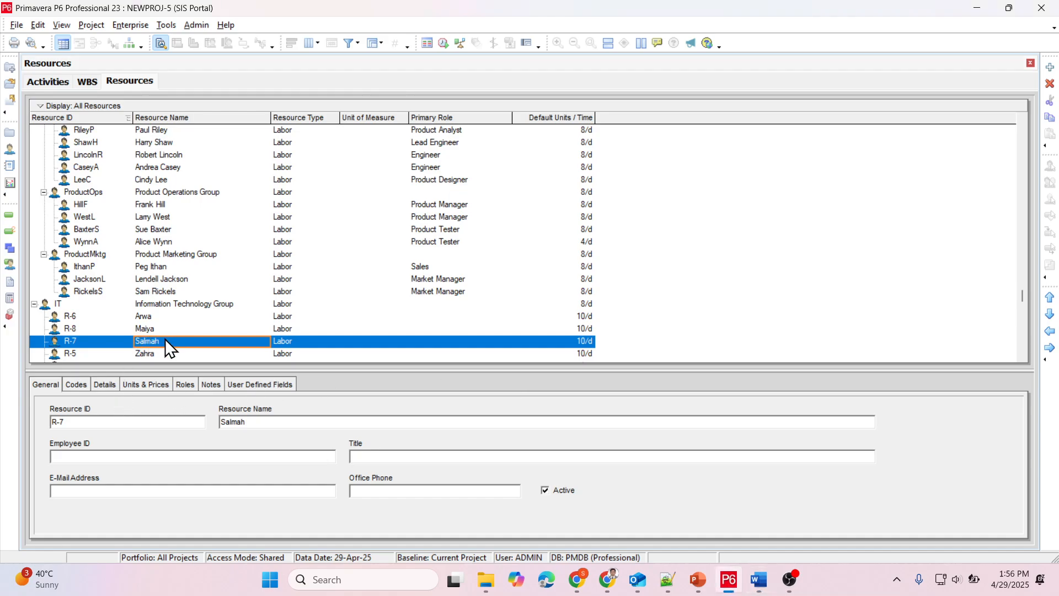
pyautogui.doubleClick(233, 423)
pyautogui.write('Faisal')
# Rename resource R-5 with the name the Word exercise table gives for activity A4.
pyautogui.hotkey('alt', 'Tab')
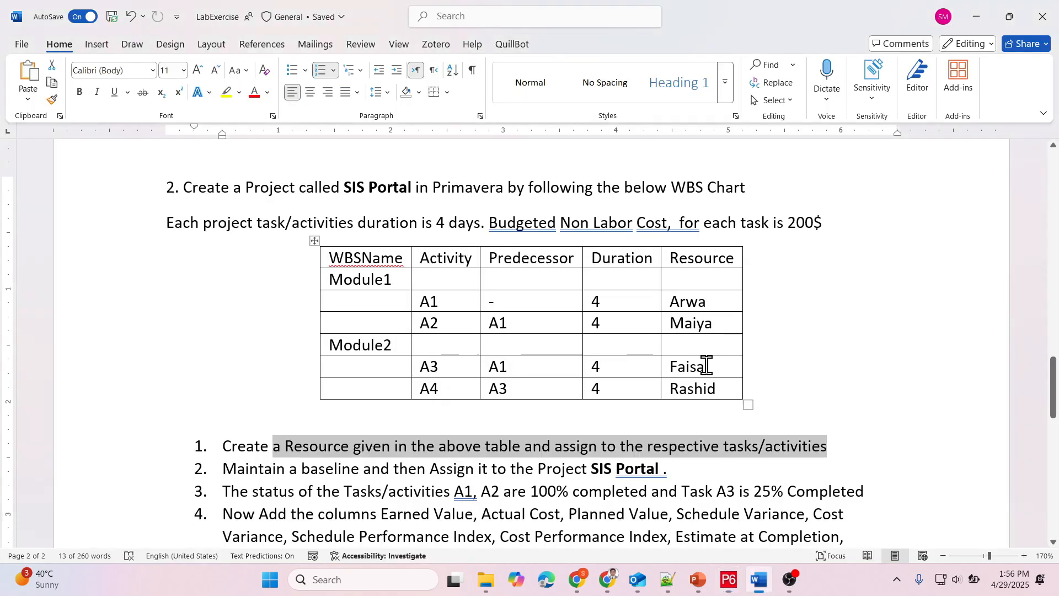
pyautogui.hotkey('alt', 'Tab')
pyautogui.click(145, 353)
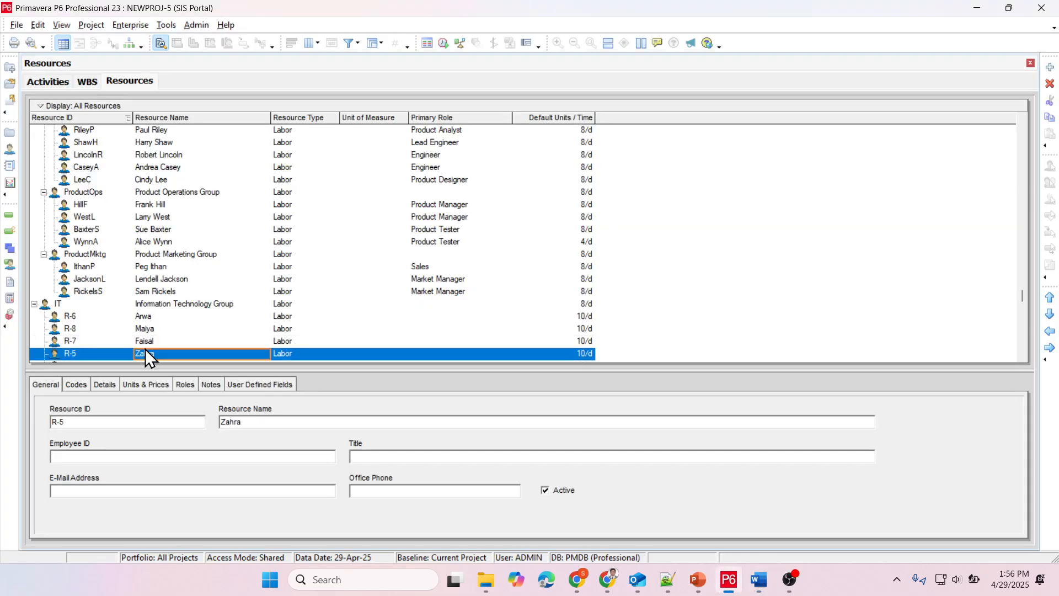
pyautogui.click(145, 350)
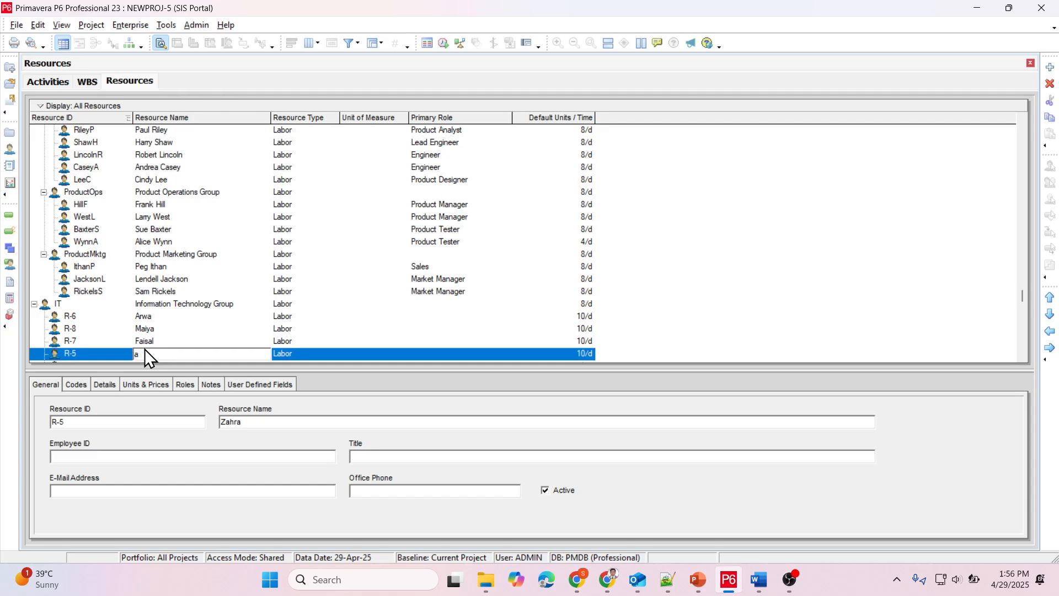
pyautogui.write('Rashid')
pyautogui.press('Return')
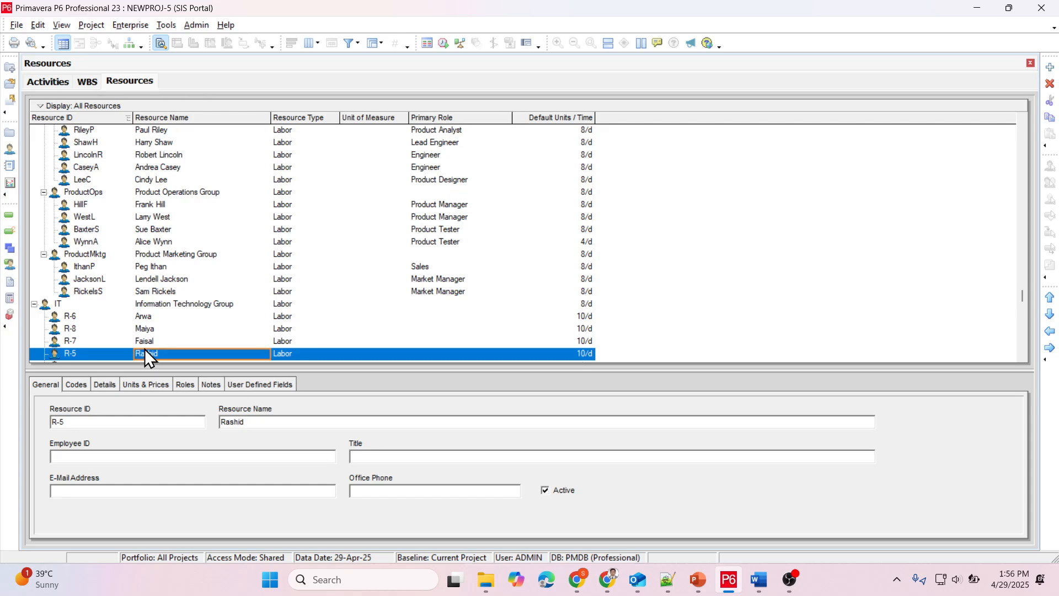
# Return to the project's Activities view and sort the activities by the Resources column in ascending order.
pyautogui.click(17, 26)
pyautogui.click(40, 90)
pyautogui.click(51, 83)
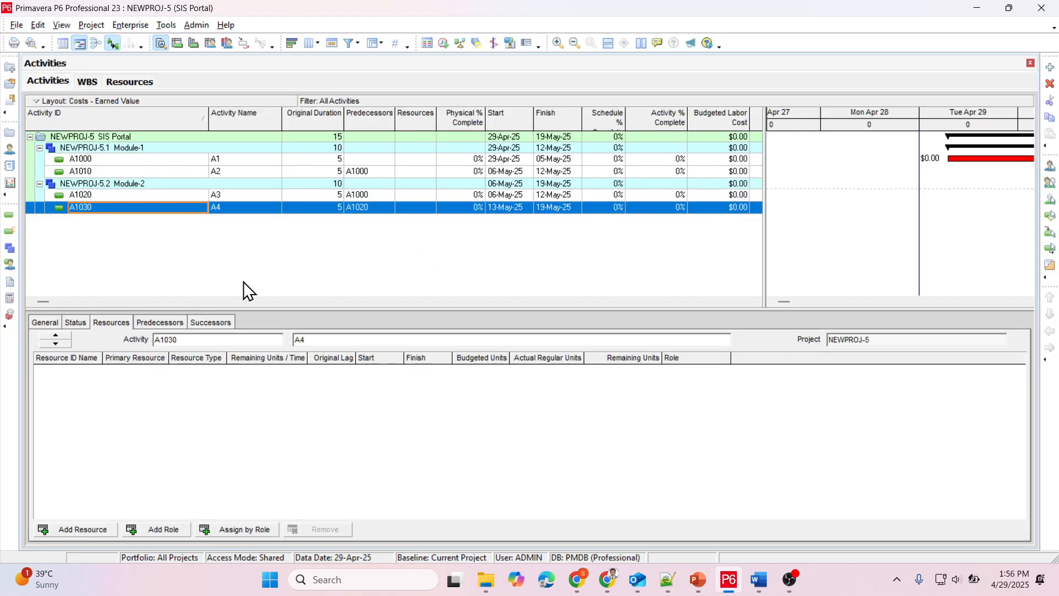
pyautogui.click(419, 114)
pyautogui.click(419, 114)
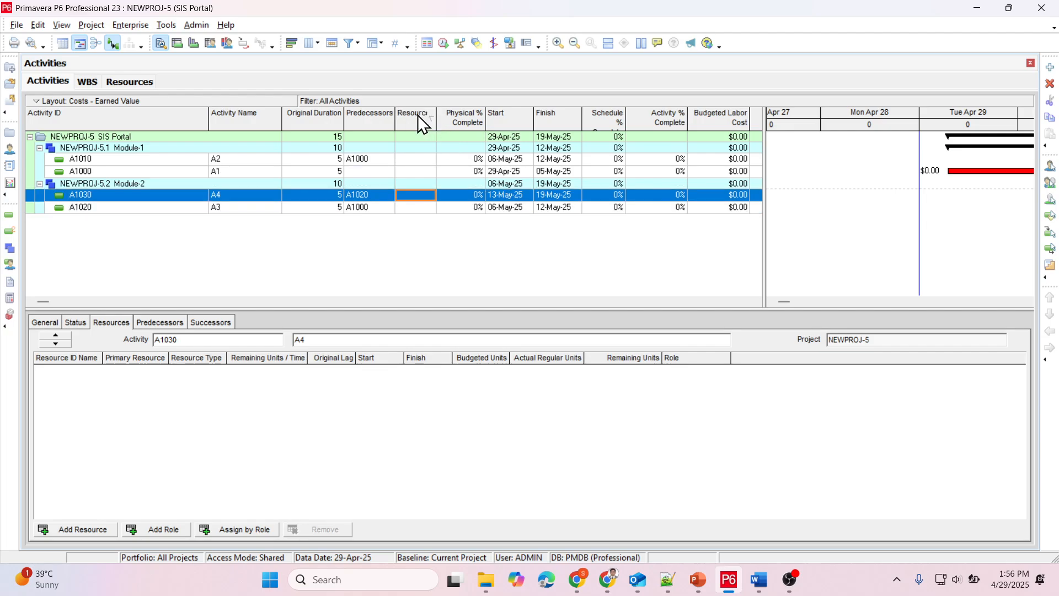
pyautogui.click(419, 115)
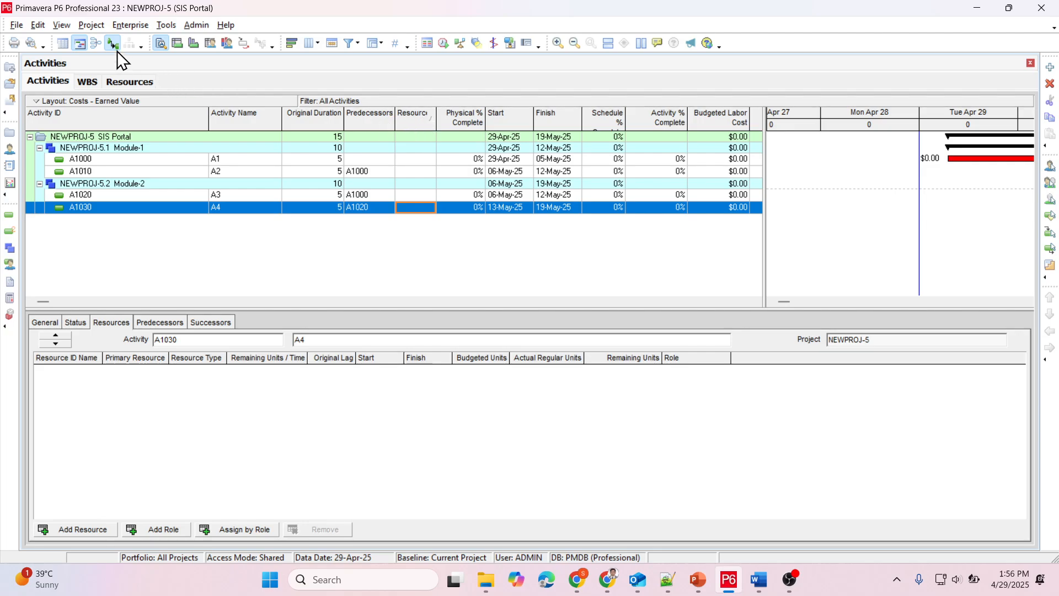
# Remove the Resources column from the activity table's column selection and re-add it from the Lists category directly after Predecessors.
pyautogui.click(312, 44)
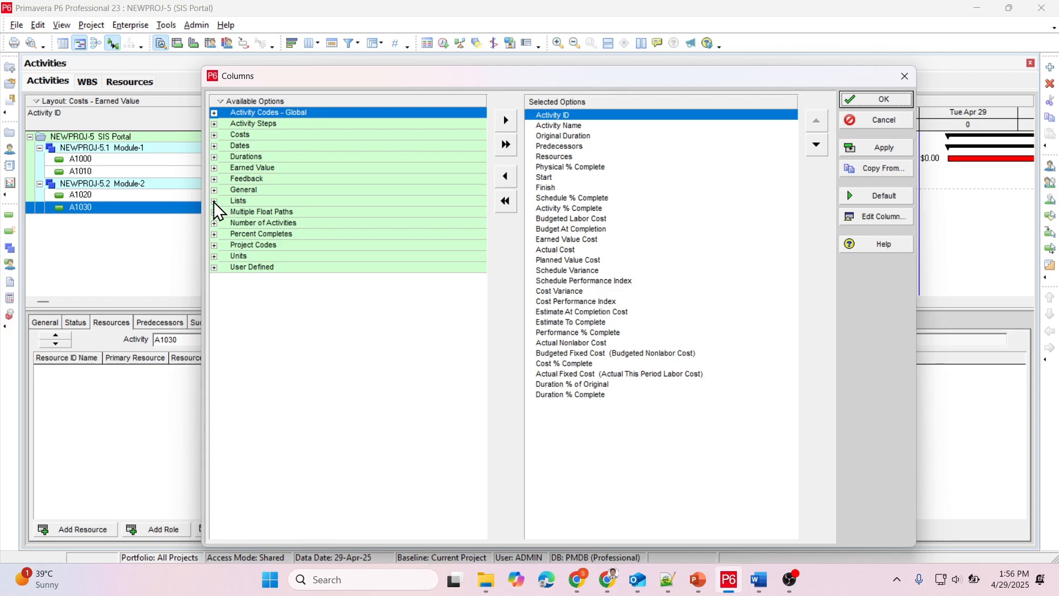
pyautogui.click(215, 202)
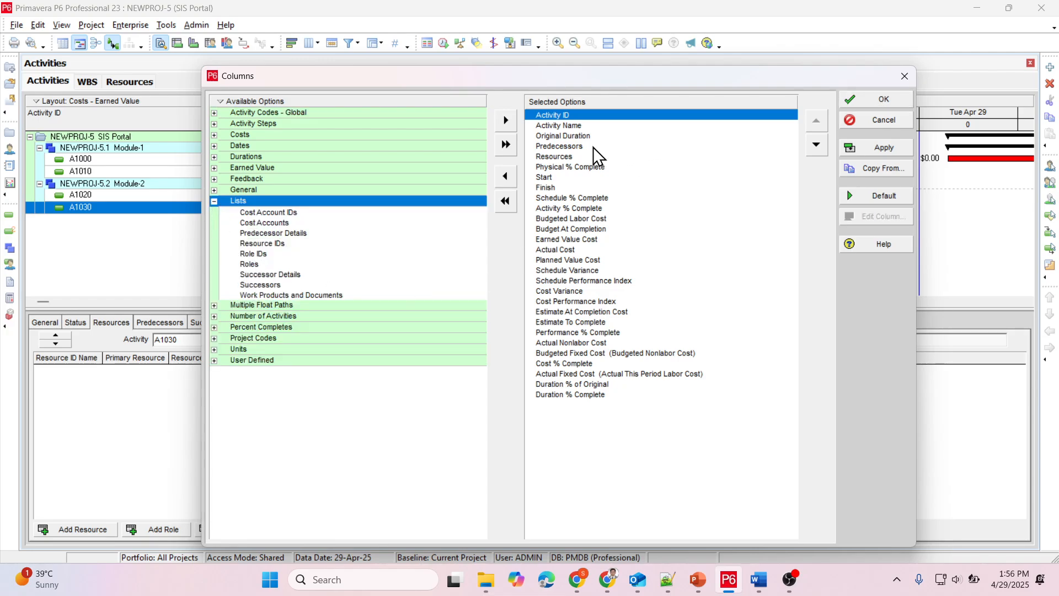
pyautogui.click(566, 157)
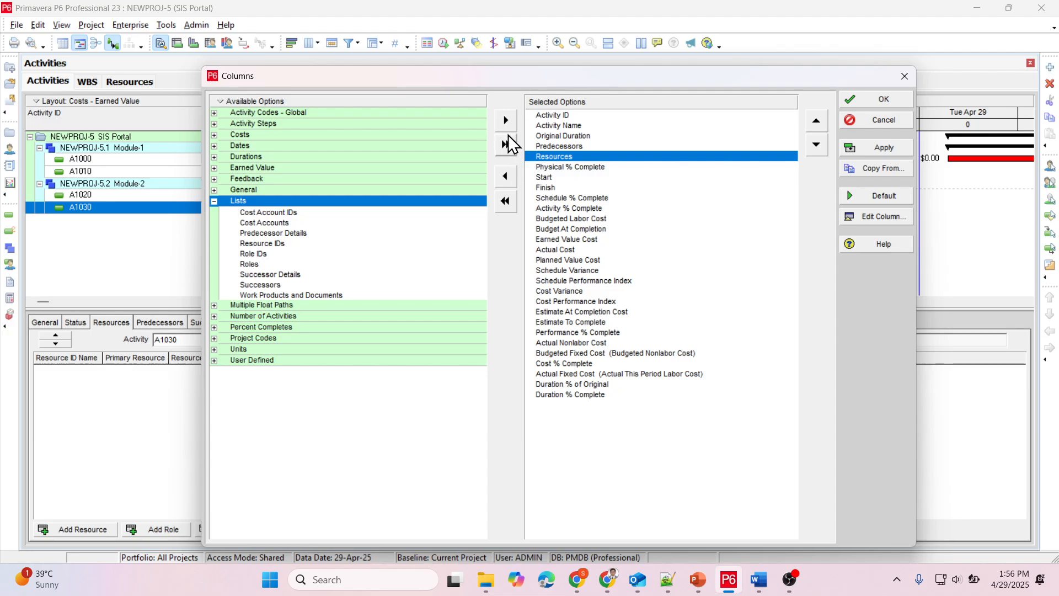
pyautogui.click(504, 170)
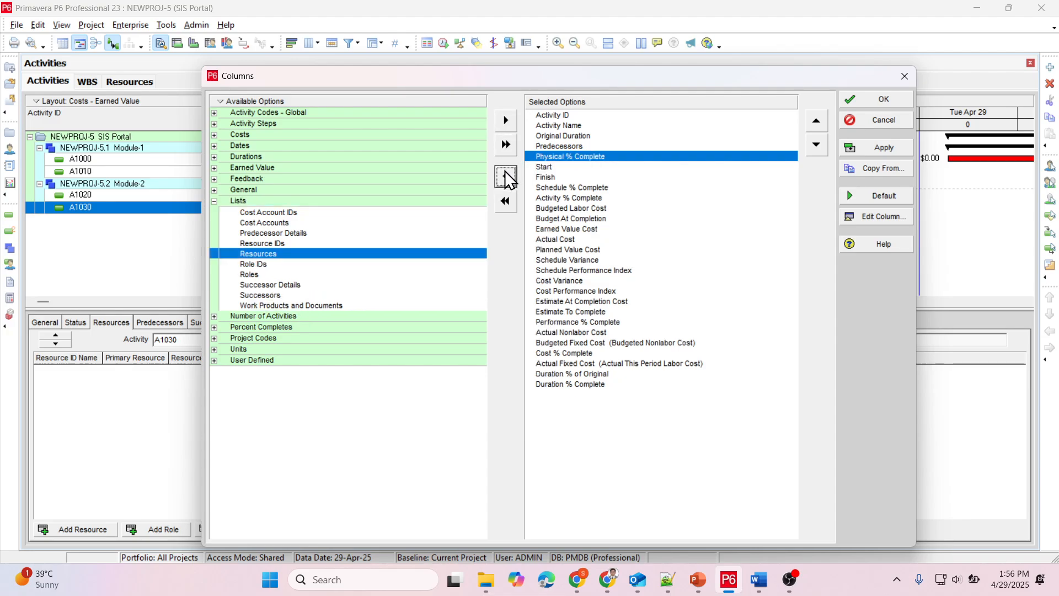
pyautogui.click(506, 121)
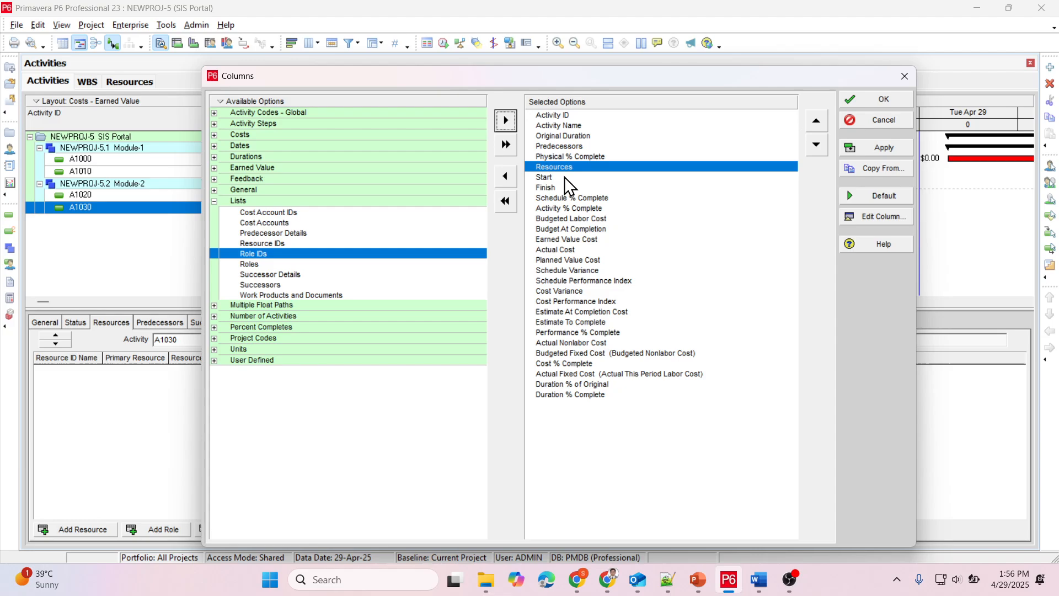
pyautogui.click(817, 123)
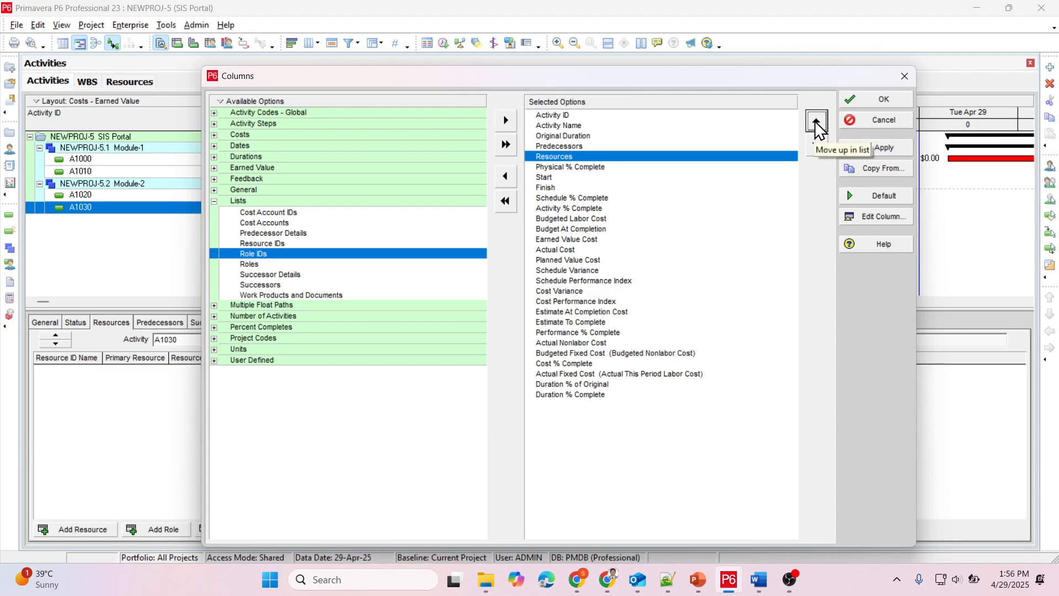
pyautogui.click(864, 102)
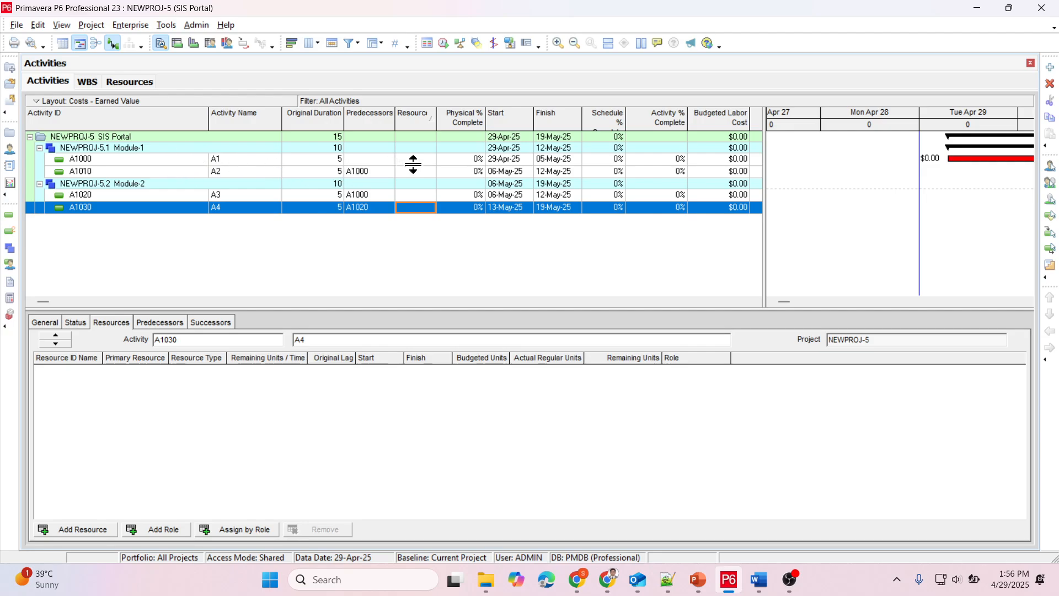
# Assign resource R-6 to activity A1 and resource R-8 to activity A2 in Module-1.
pyautogui.doubleClick(417, 159)
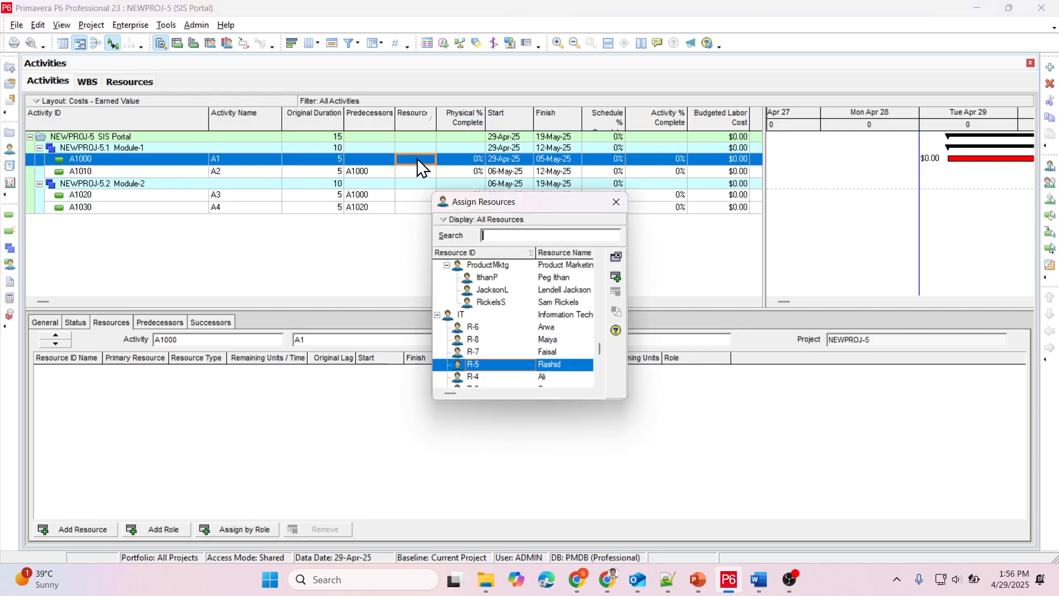
pyautogui.doubleClick(542, 326)
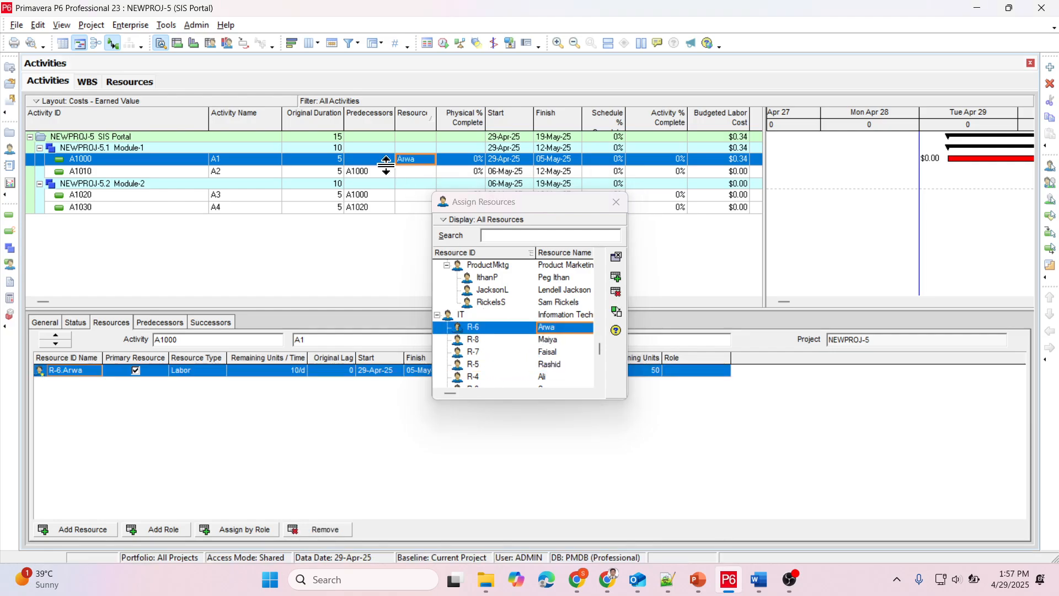
pyautogui.click(411, 173)
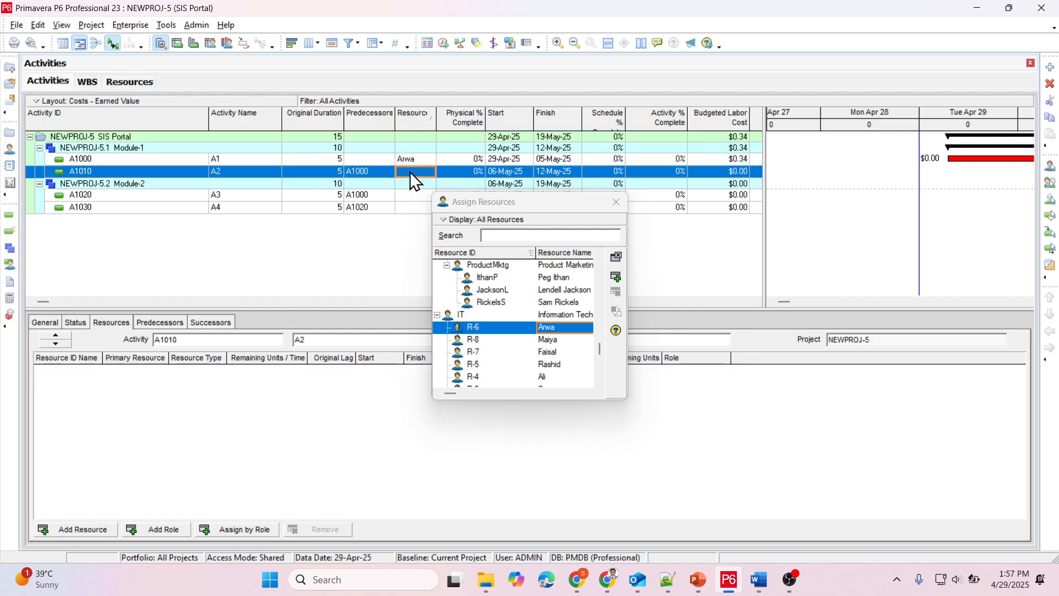
pyautogui.doubleClick(548, 339)
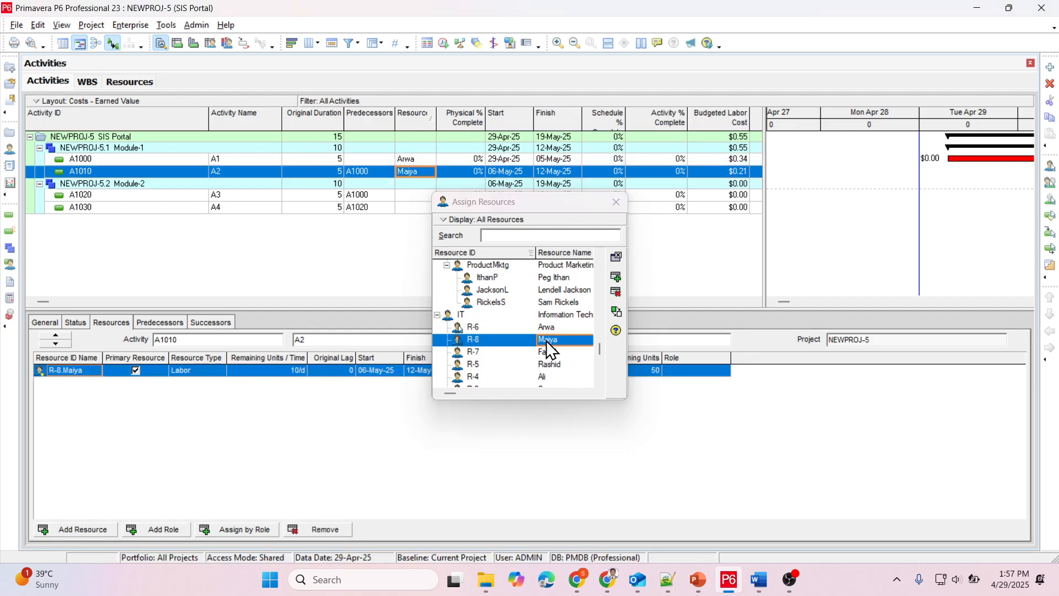
# Assign resource R-7 to activity A3 and resource R-5 to activity A4 in Module-2.
pyautogui.click(409, 194)
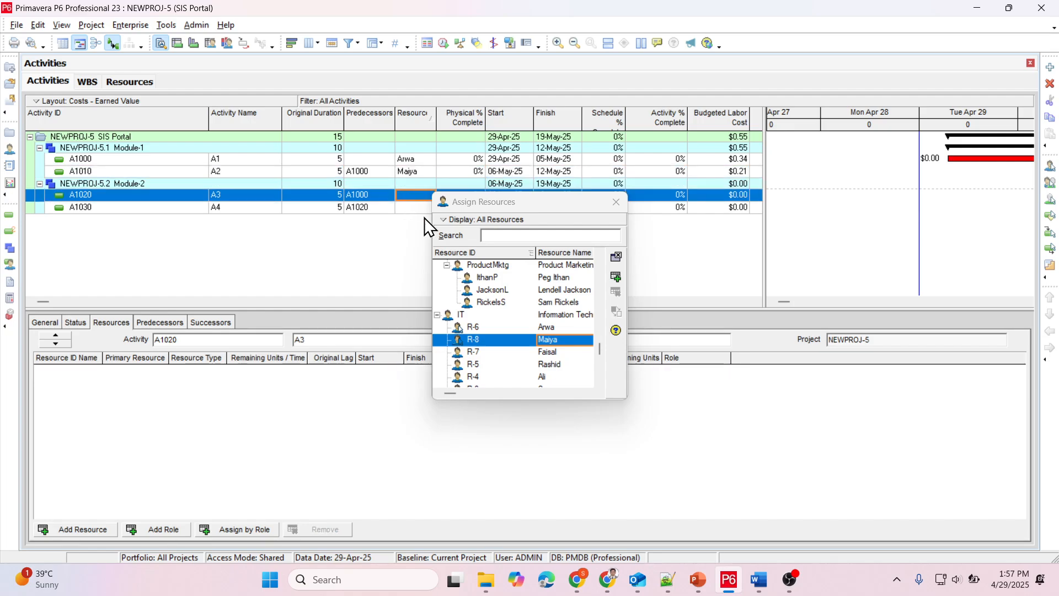
pyautogui.doubleClick(548, 352)
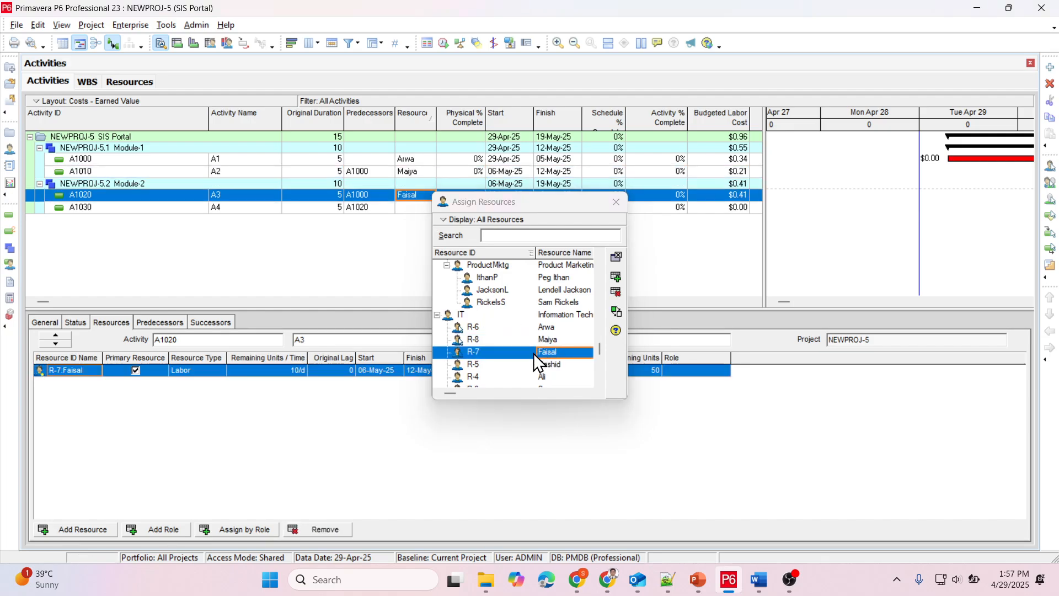
pyautogui.click(413, 209)
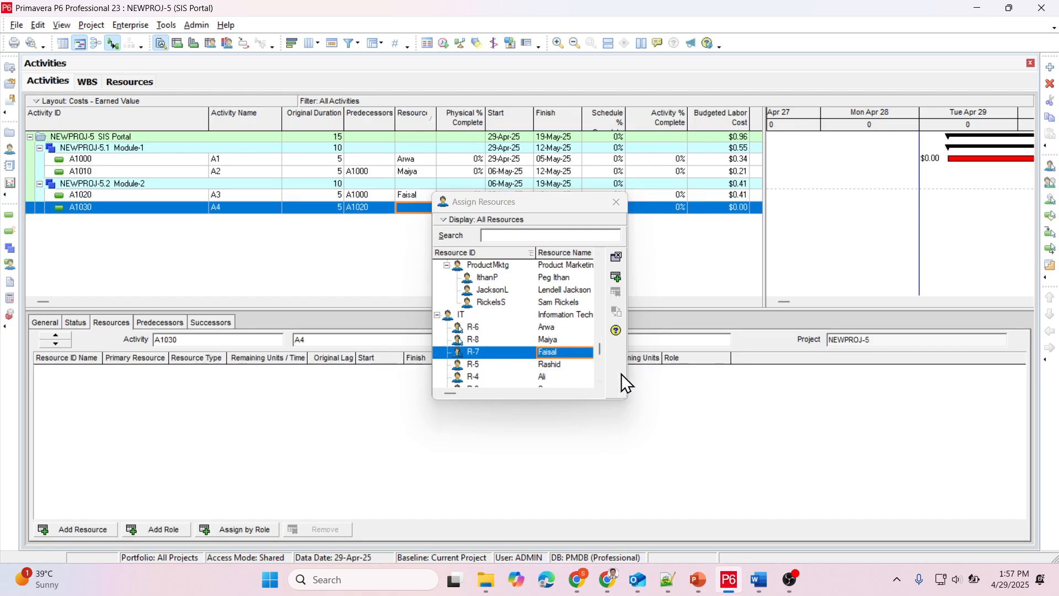
pyautogui.doubleClick(550, 364)
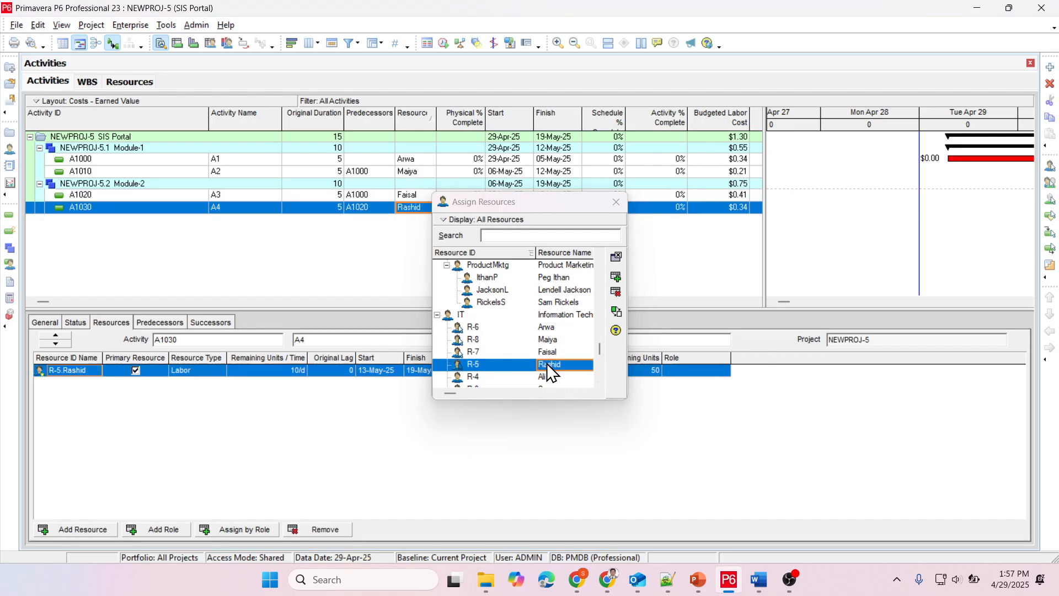
pyautogui.click(616, 203)
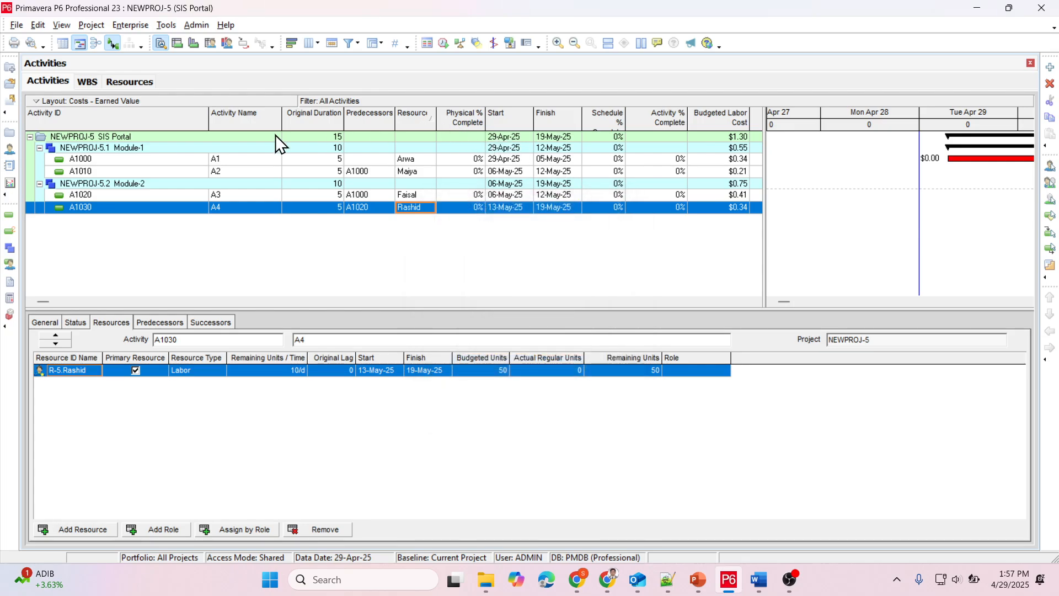
# Refresh the SIS Portal project data and check the Budgeted Non Labor Cost requirement in the Word lab exercise.
pyautogui.click(16, 25)
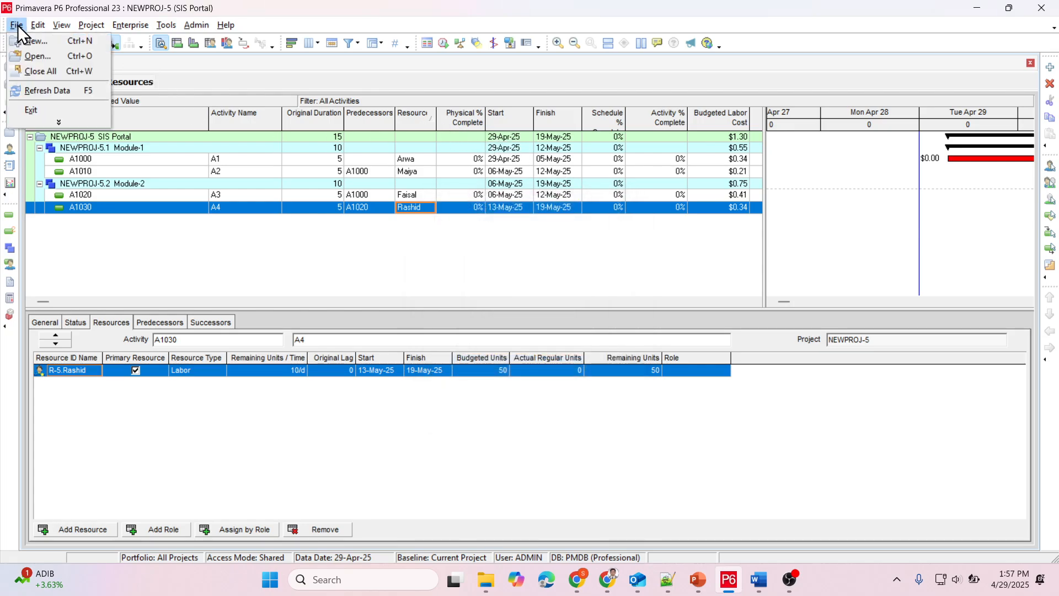
pyautogui.click(37, 87)
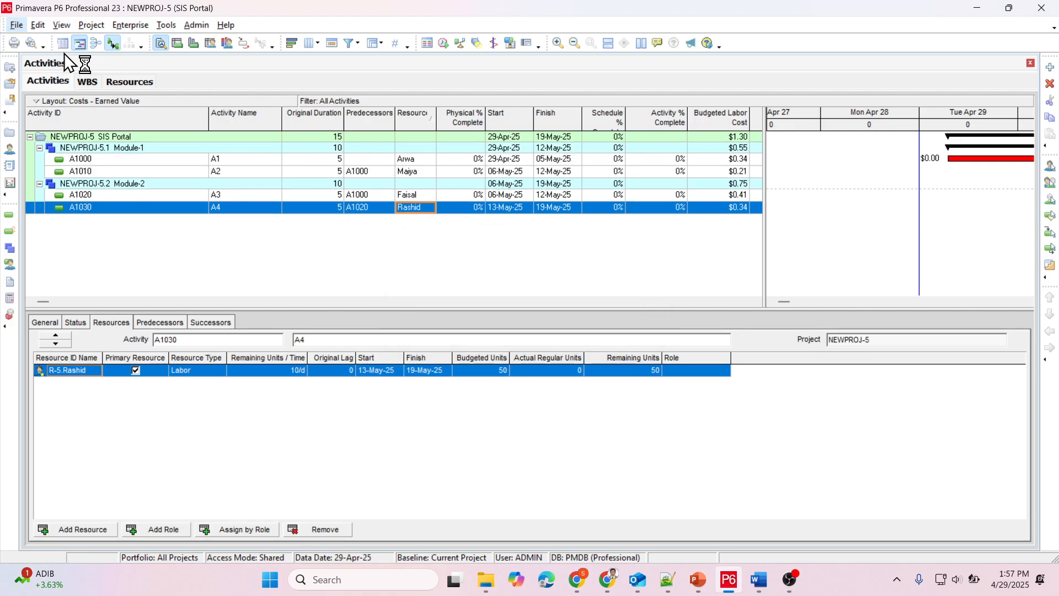
pyautogui.click(766, 577)
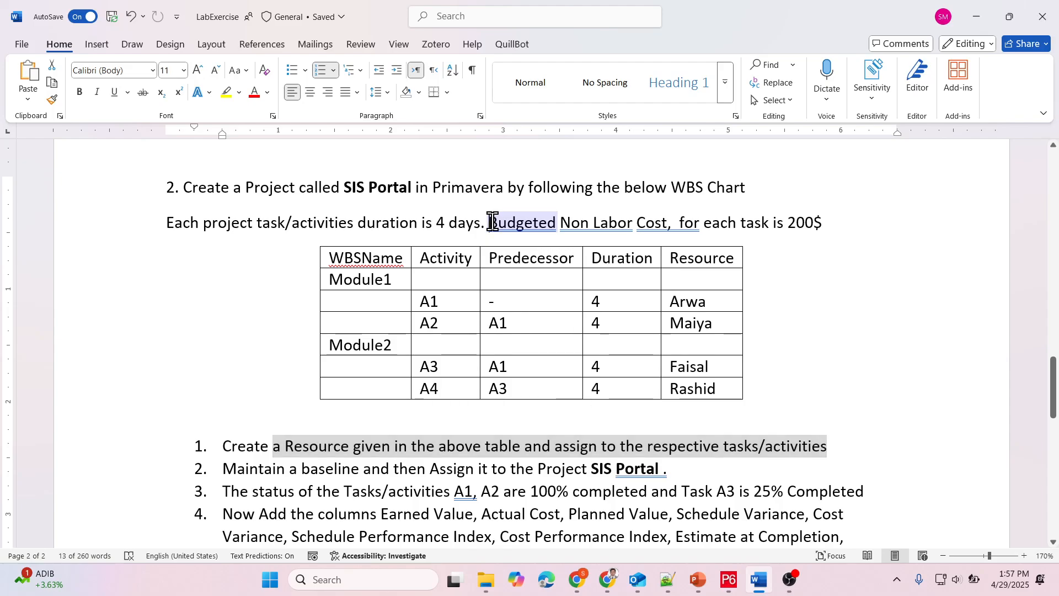
pyautogui.moveTo(490, 221); pyautogui.dragTo(663, 222)
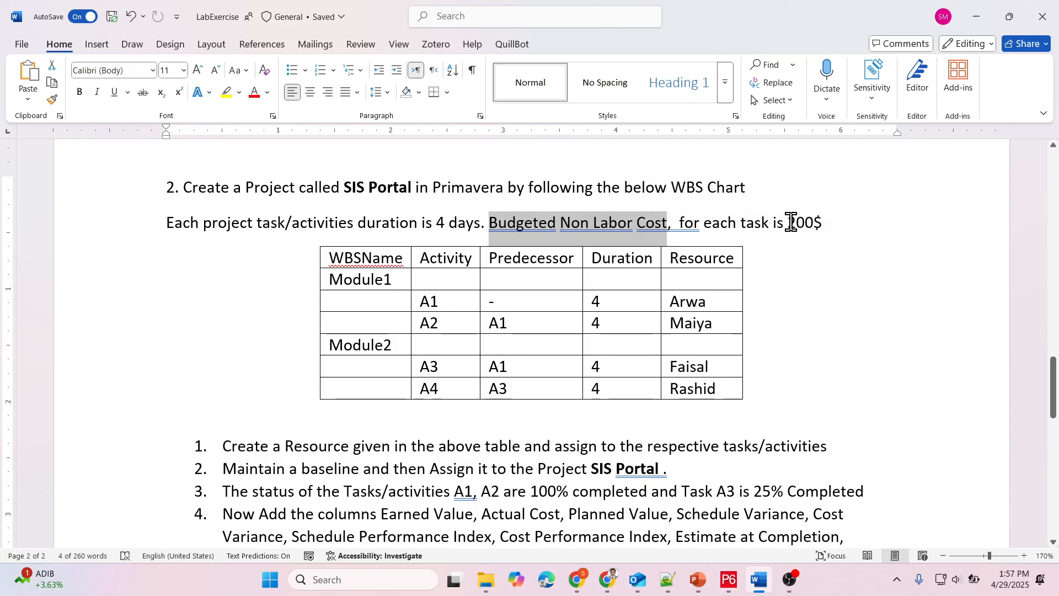
pyautogui.hotkey('alt', 'Tab')
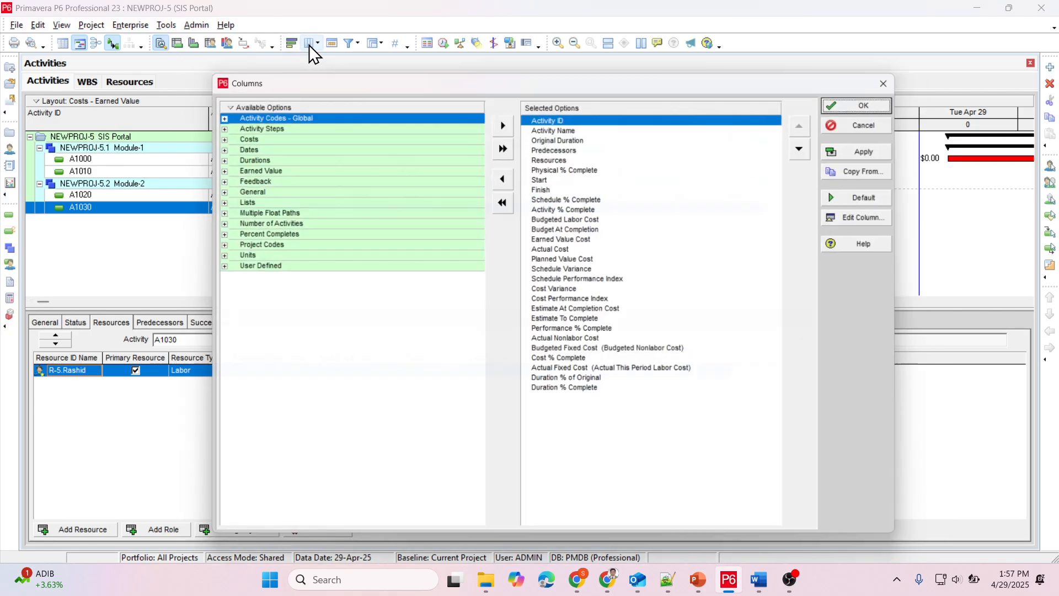
# Review the activity table's column selection for Budgeted Labor Cost and Budgeted Fixed Cost, and look through the available cost fields.
pyautogui.click(309, 45)
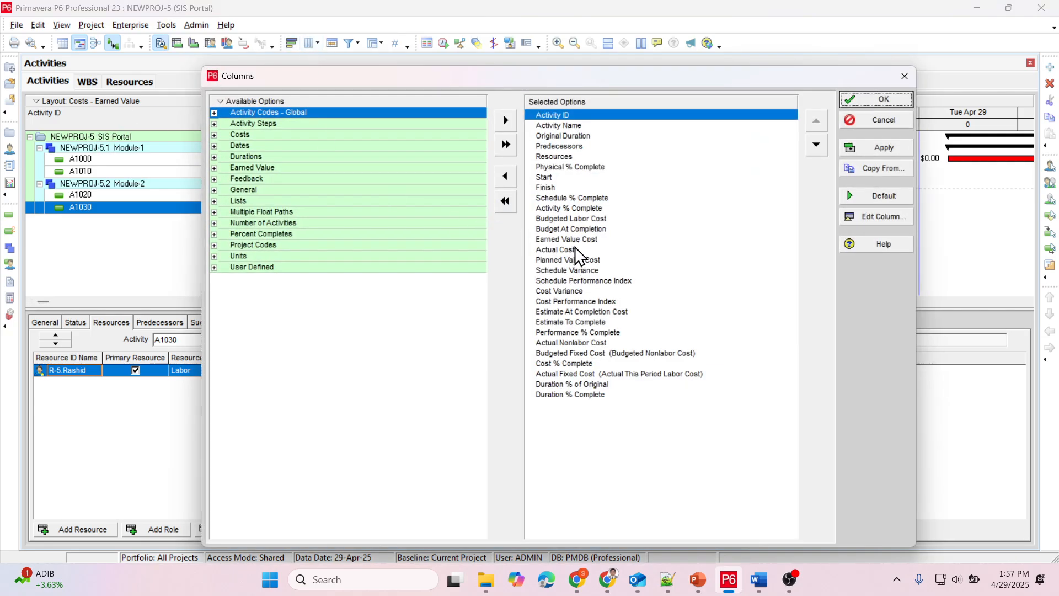
pyautogui.click(580, 218)
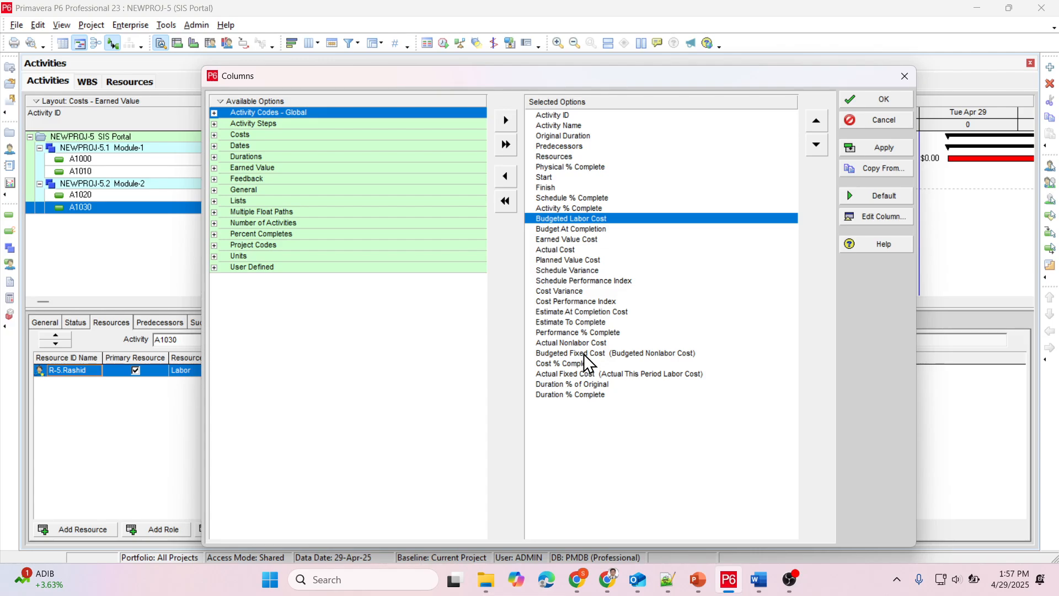
pyautogui.click(584, 353)
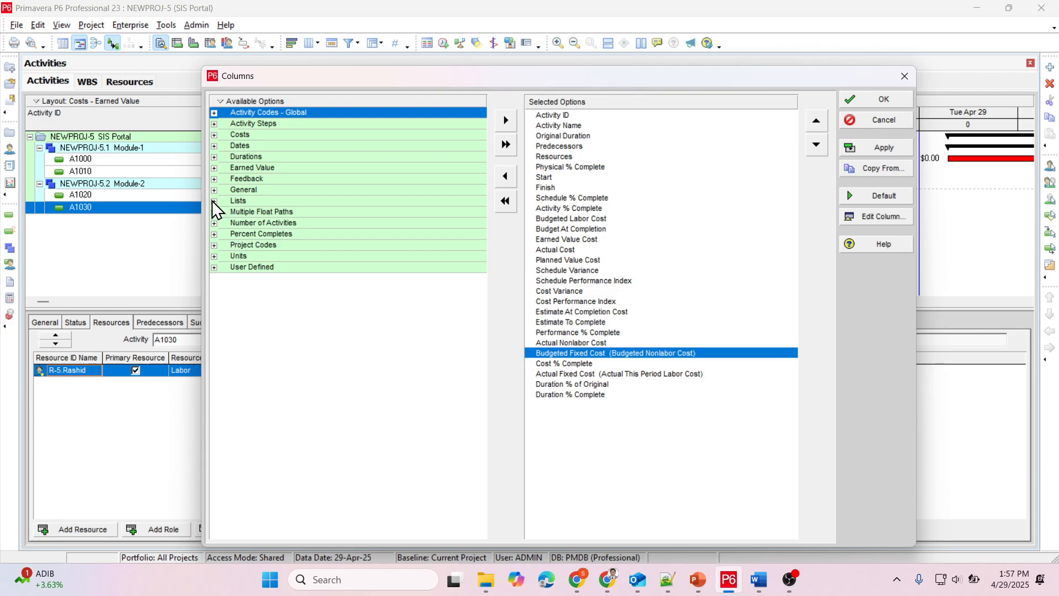
pyautogui.click(215, 135)
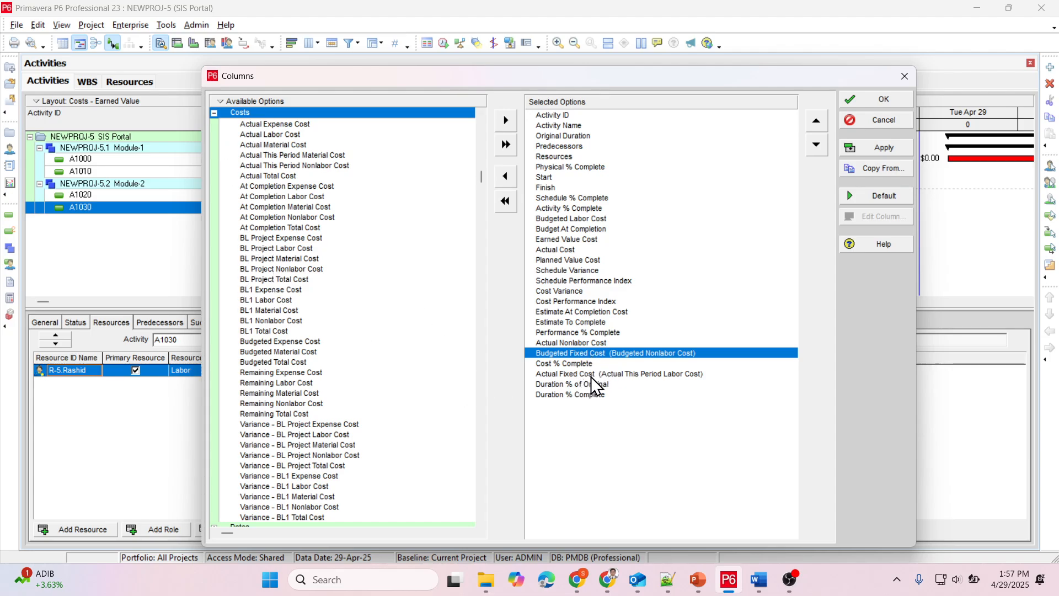
pyautogui.click(904, 76)
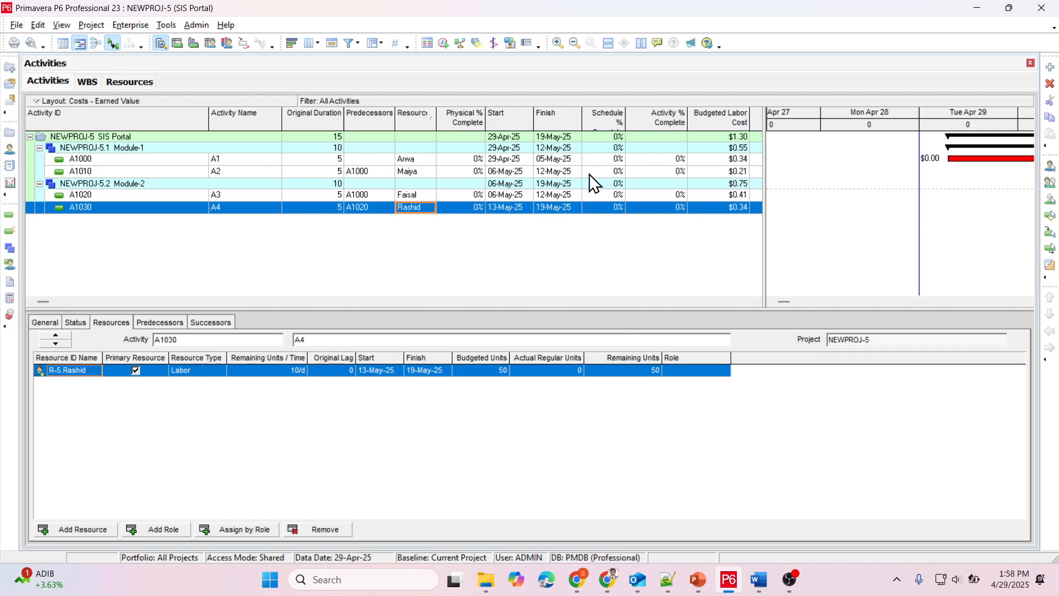
# Set the Budgeted Fixed Cost to $100 for each of the Module-1 activities A1 and A2.
pyautogui.click(756, 303)
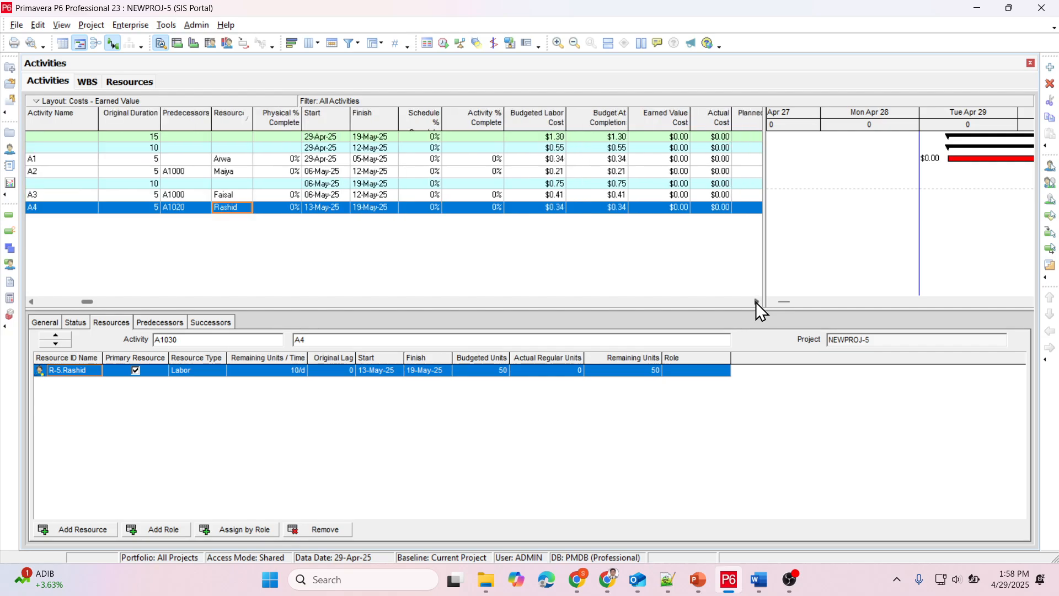
pyautogui.click(755, 302)
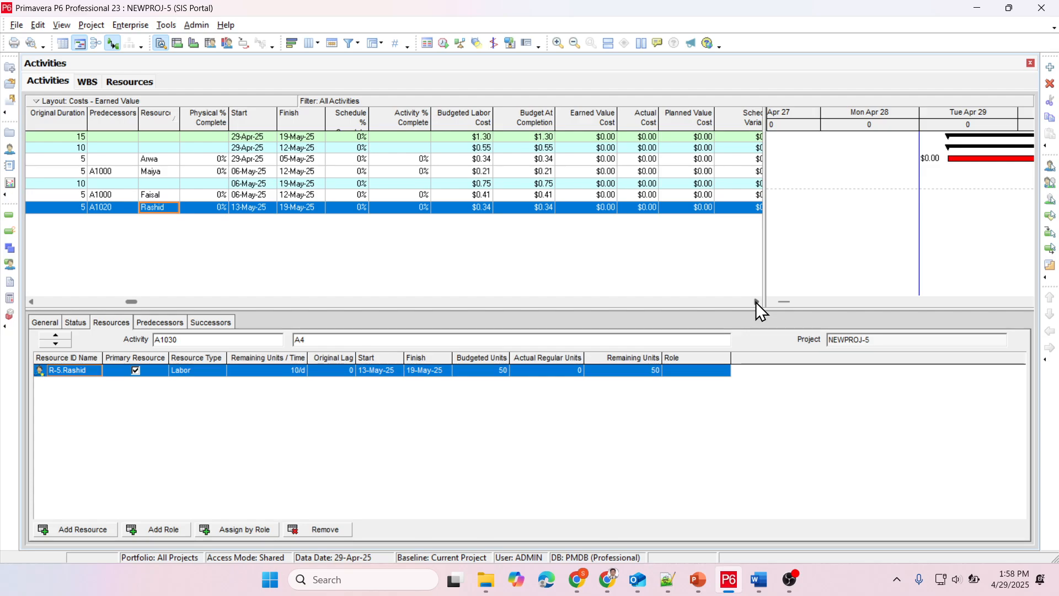
pyautogui.click(756, 303)
pyautogui.click(756, 302)
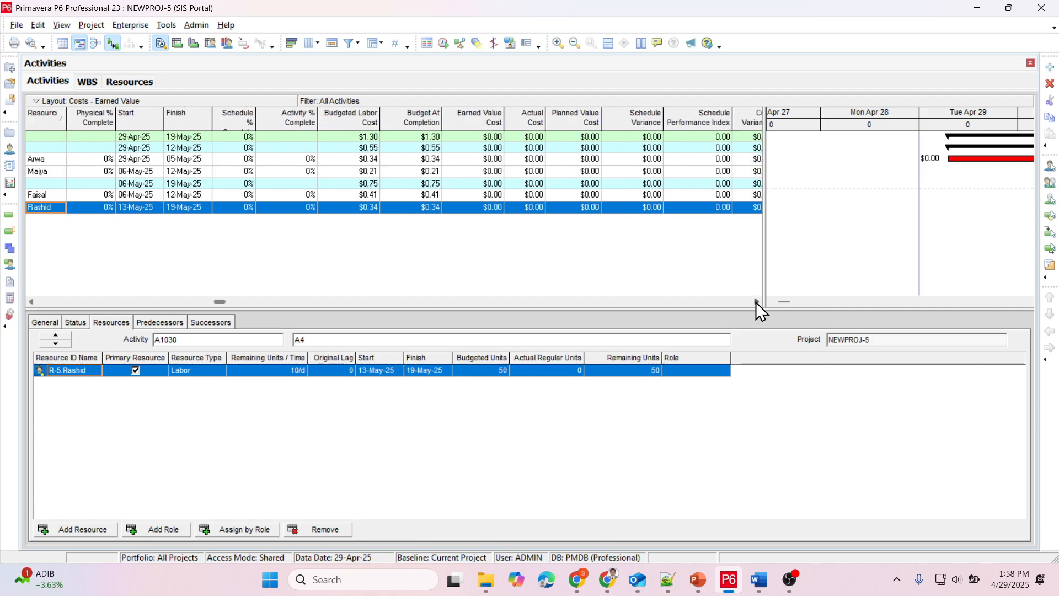
pyautogui.click(756, 302)
pyautogui.click(756, 303)
pyautogui.click(755, 303)
pyautogui.click(756, 302)
pyautogui.click(756, 302)
pyautogui.click(756, 303)
pyautogui.click(756, 302)
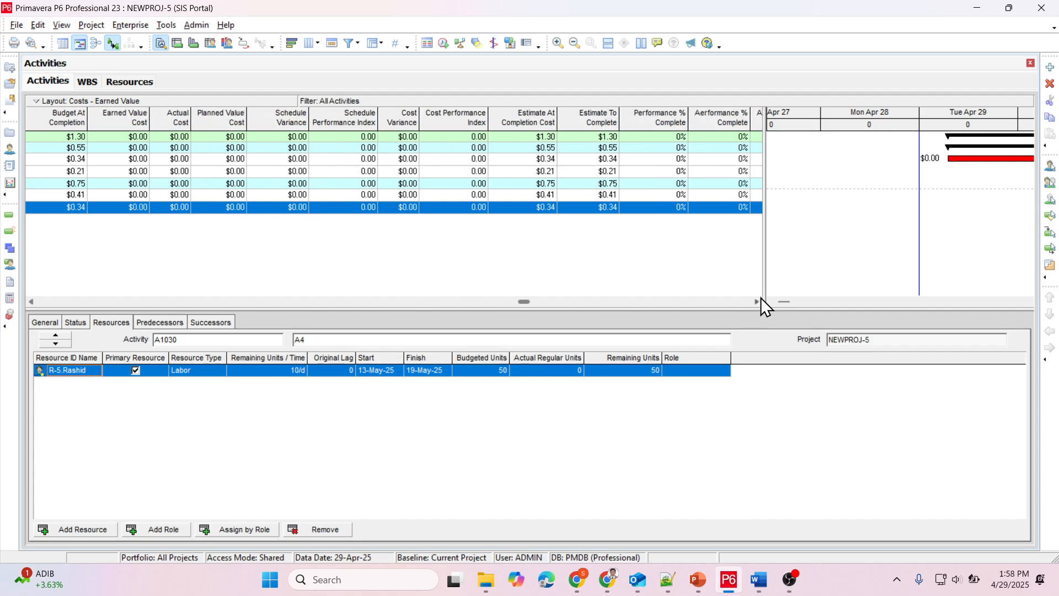
pyautogui.click(761, 298)
pyautogui.moveTo(763, 292); pyautogui.dragTo(765, 291)
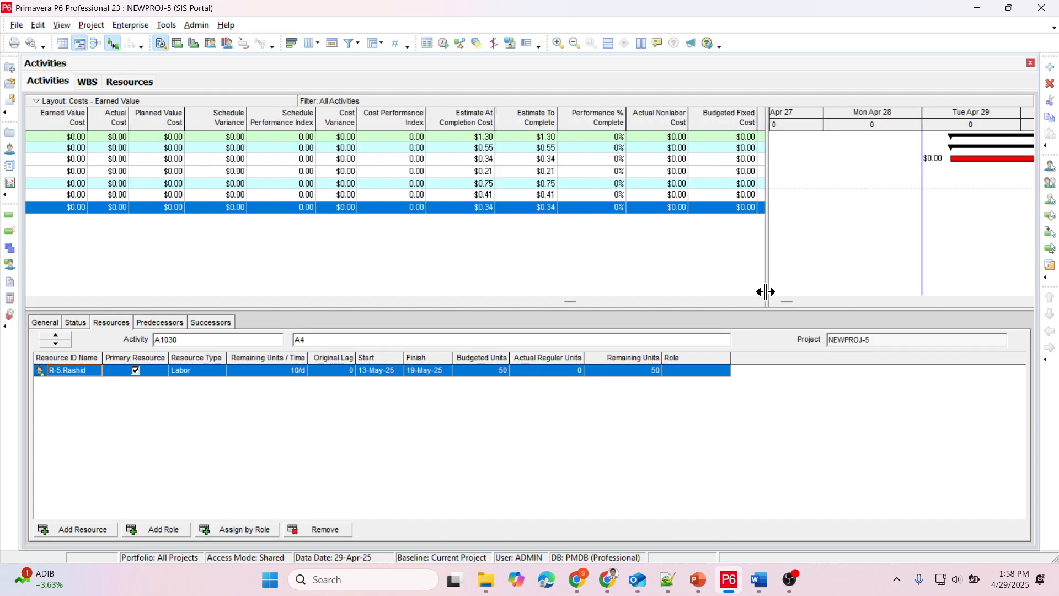
pyautogui.click(738, 160)
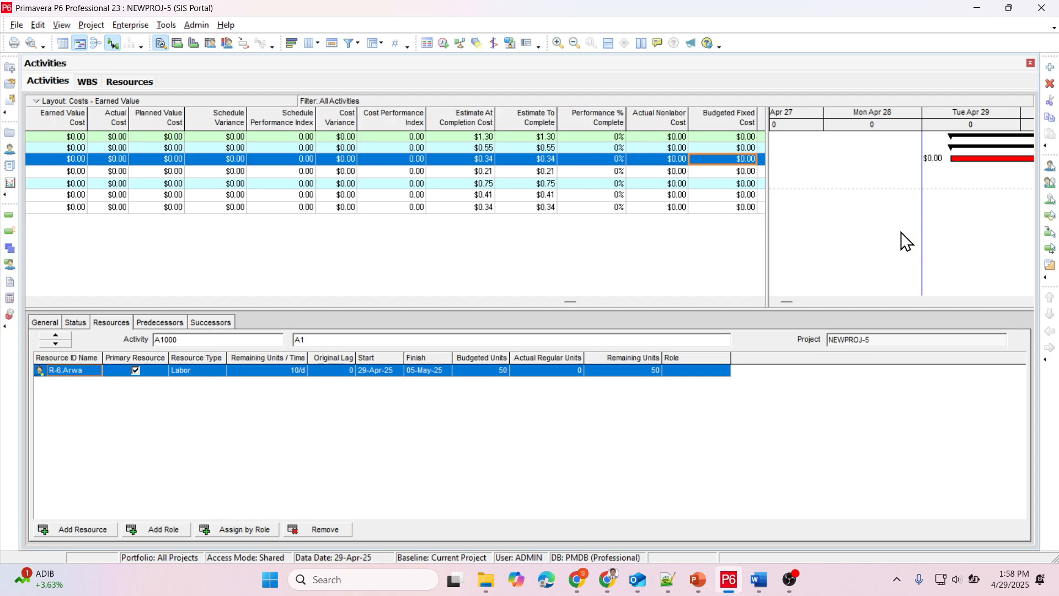
pyautogui.write('1')
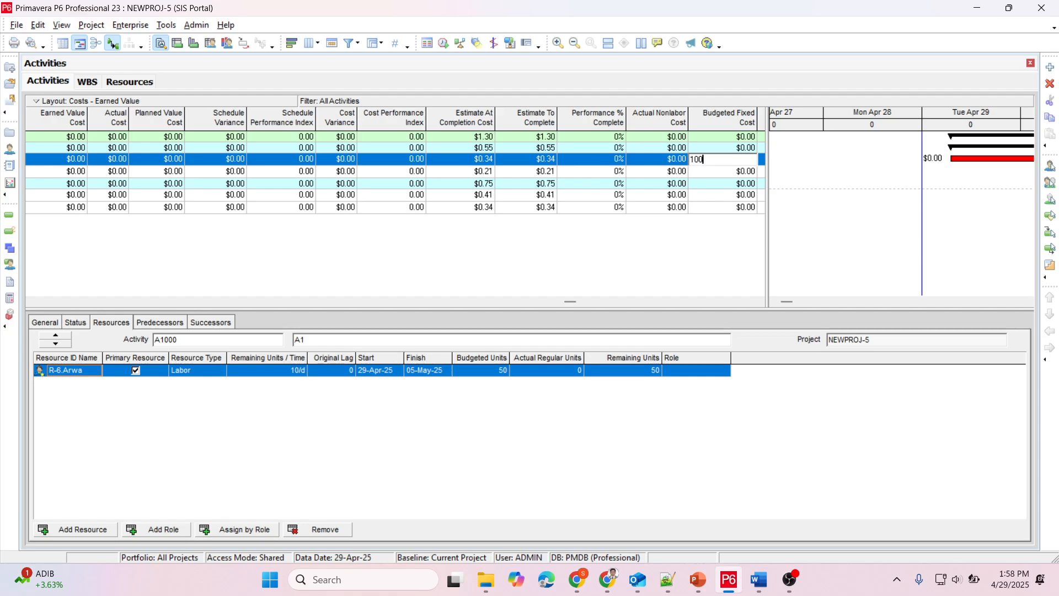
pyautogui.press('Return')
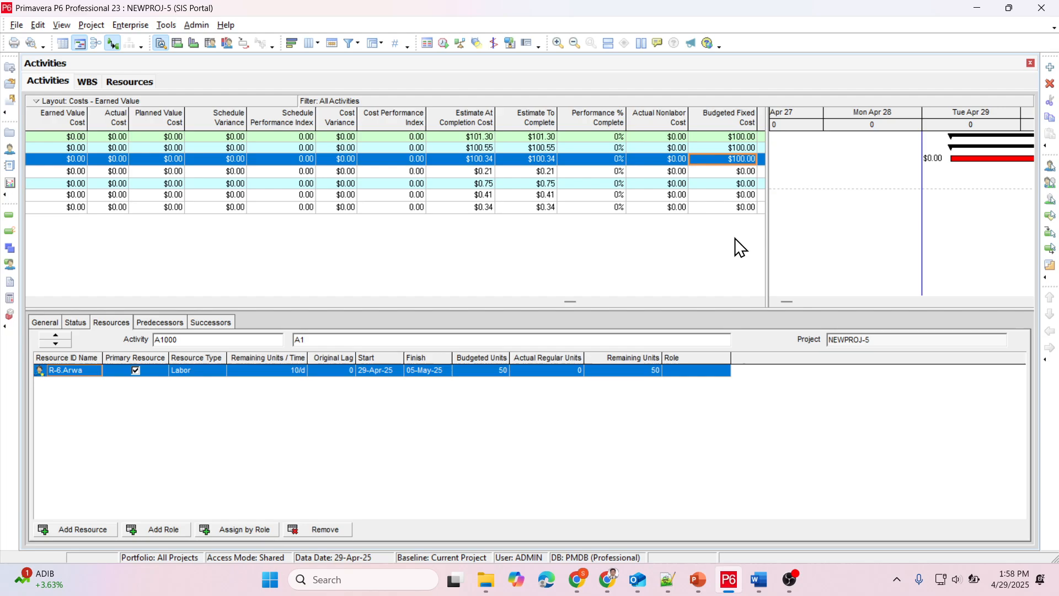
pyautogui.click(740, 172)
pyautogui.write('100')
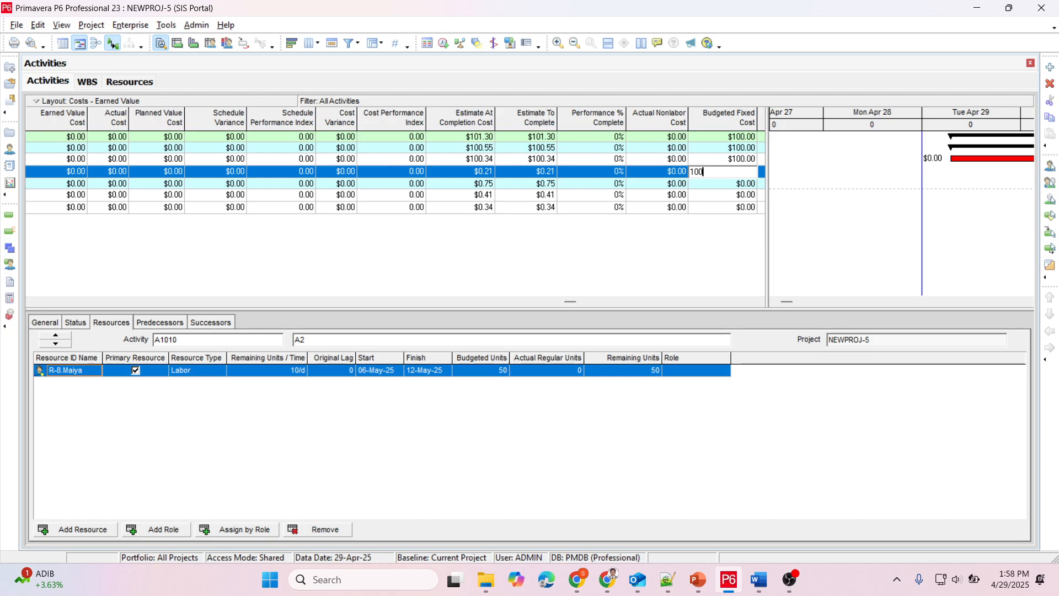
pyautogui.press('Return')
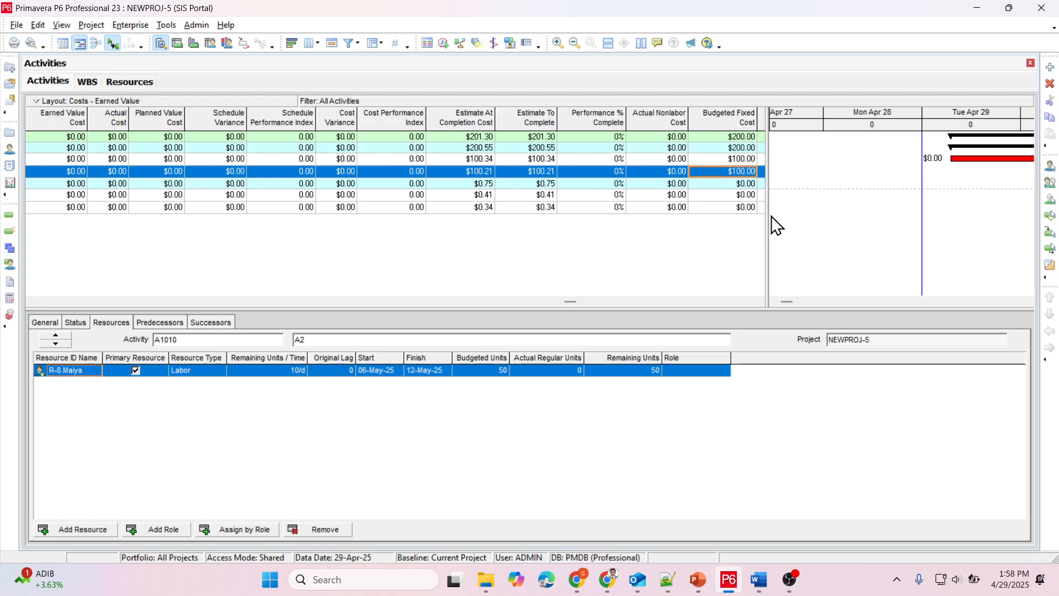
# Set the Budgeted Fixed Cost to $100 for each of the Module-2 activities A3 and A4.
pyautogui.click(744, 196)
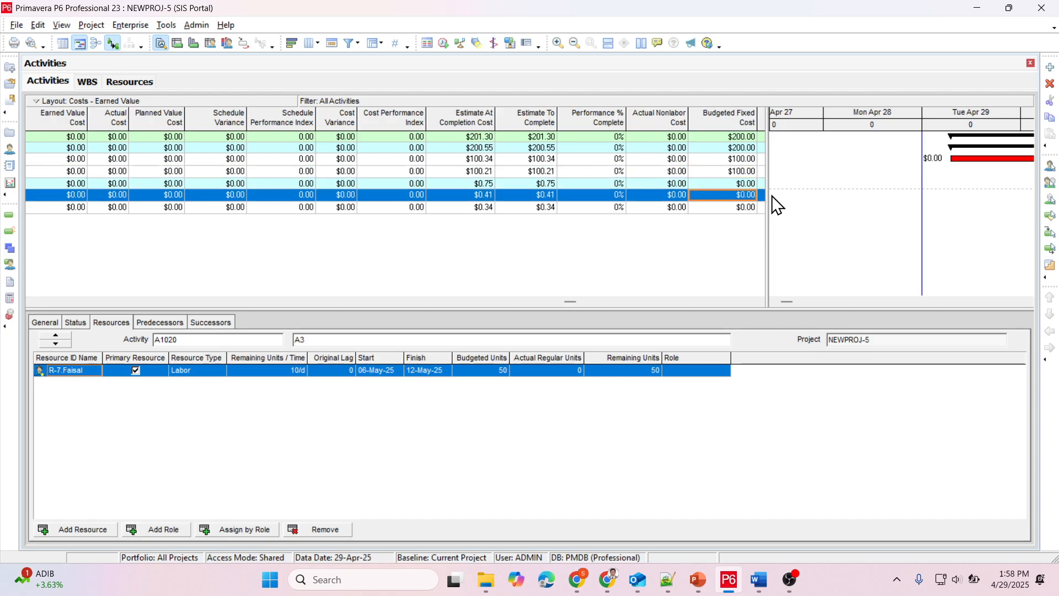
pyautogui.write('100')
pyautogui.press('Return')
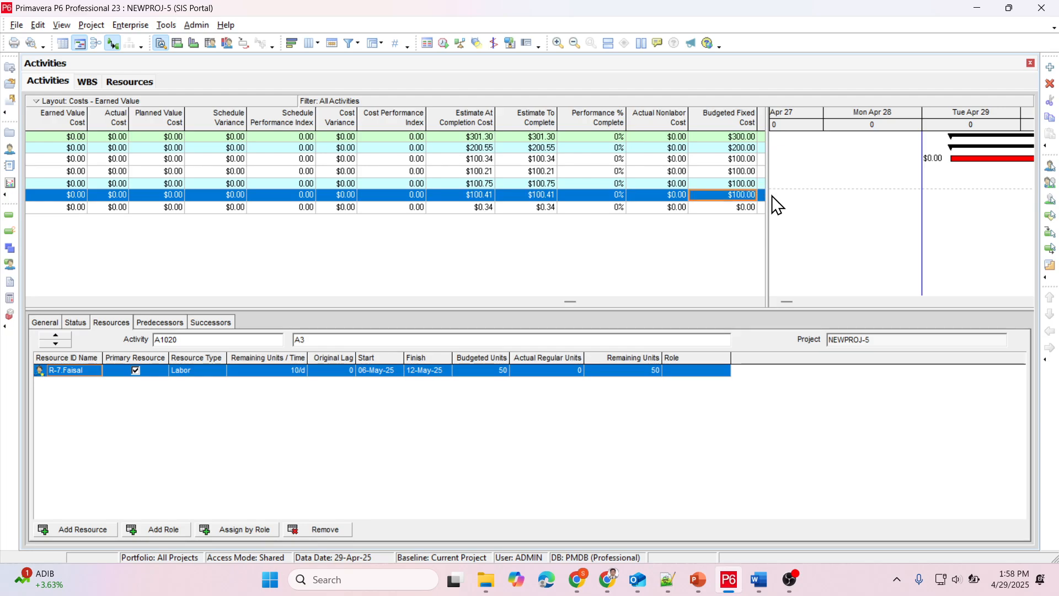
pyautogui.click(738, 209)
pyautogui.write('100')
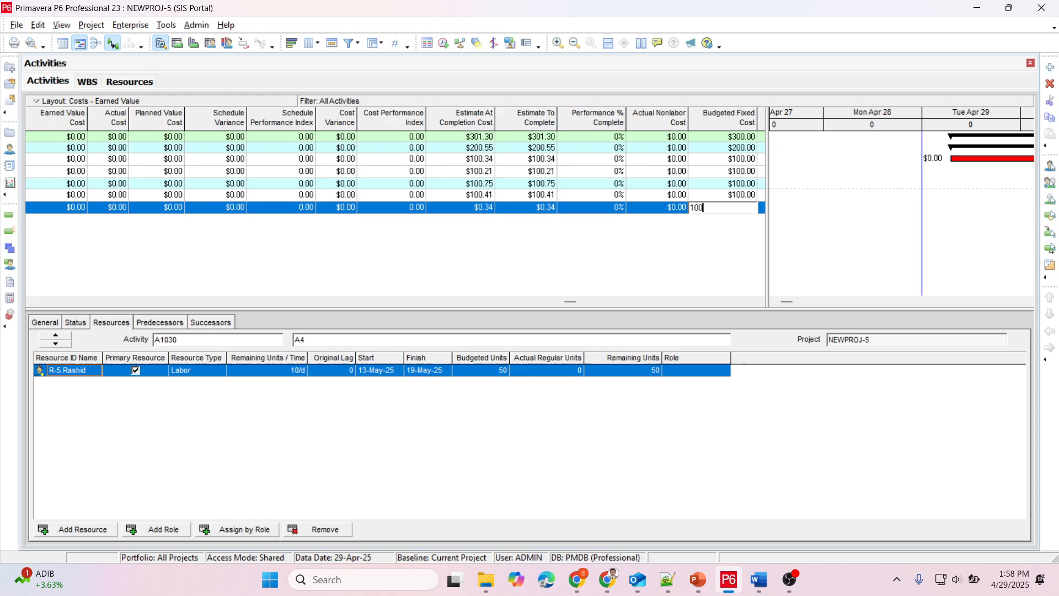
pyautogui.press('Return')
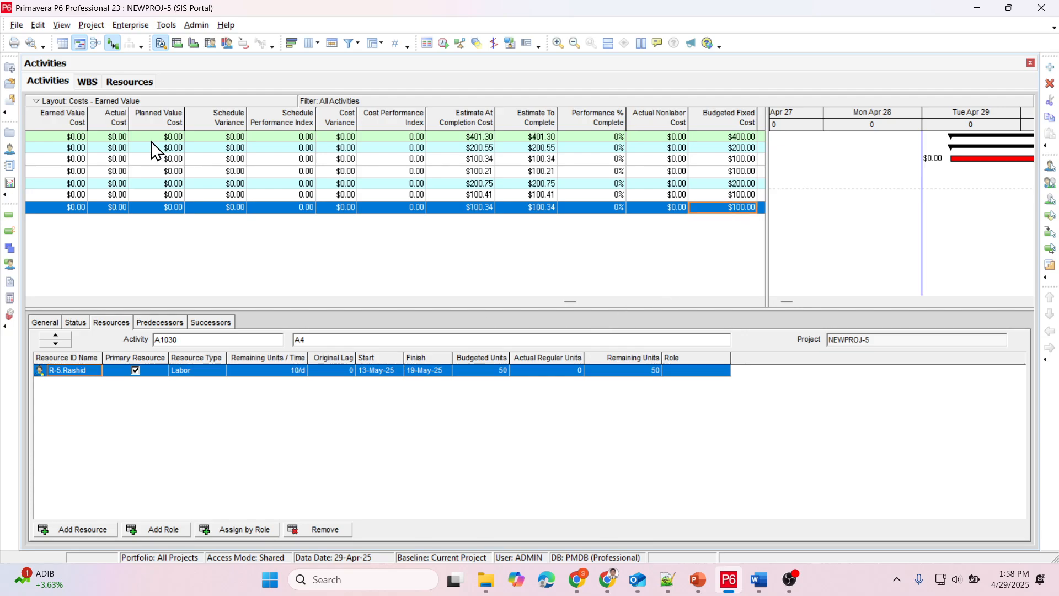
# Refresh the project data and select the SIS Portal project row in the activity table.
pyautogui.click(16, 25)
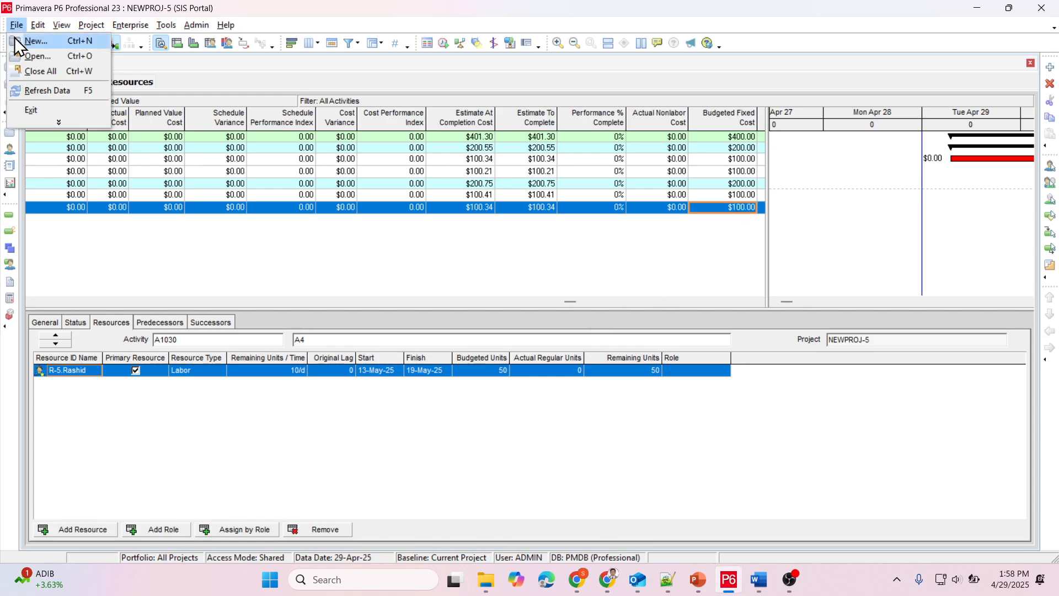
pyautogui.click(33, 90)
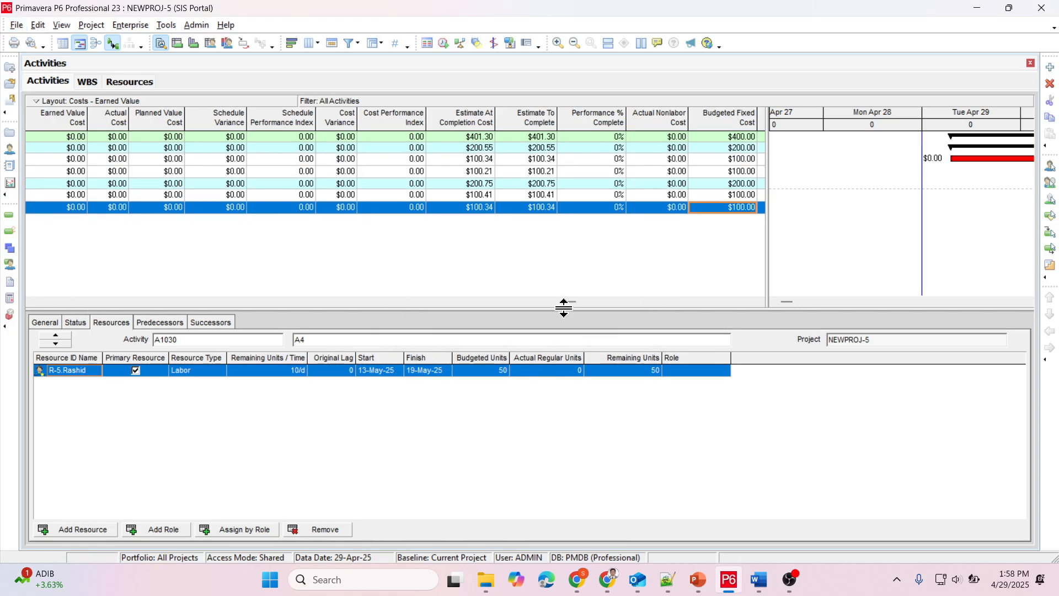
pyautogui.moveTo(568, 303); pyautogui.dragTo(14, 323)
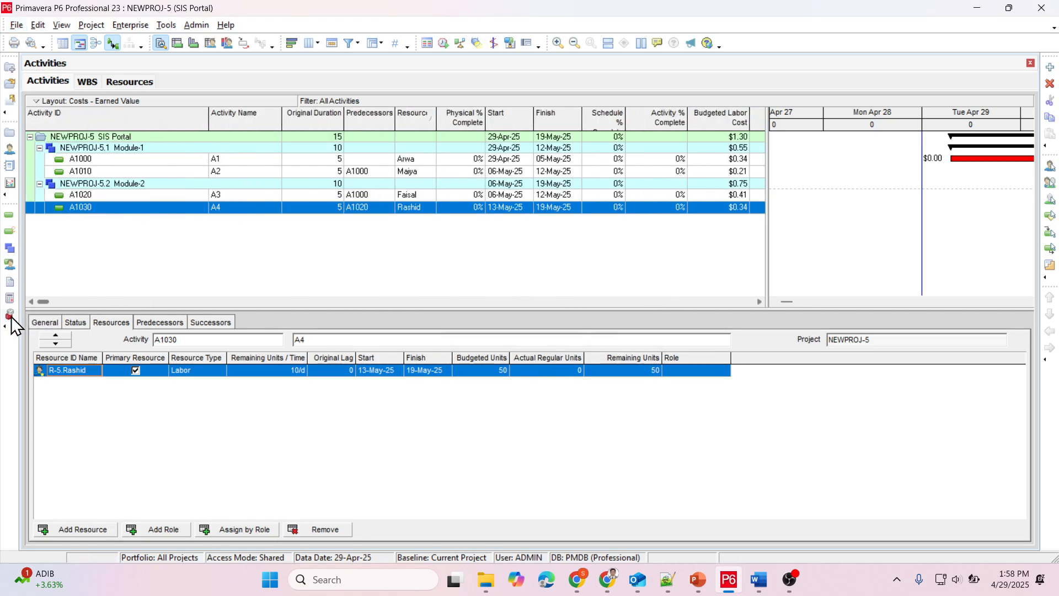
pyautogui.click(97, 146)
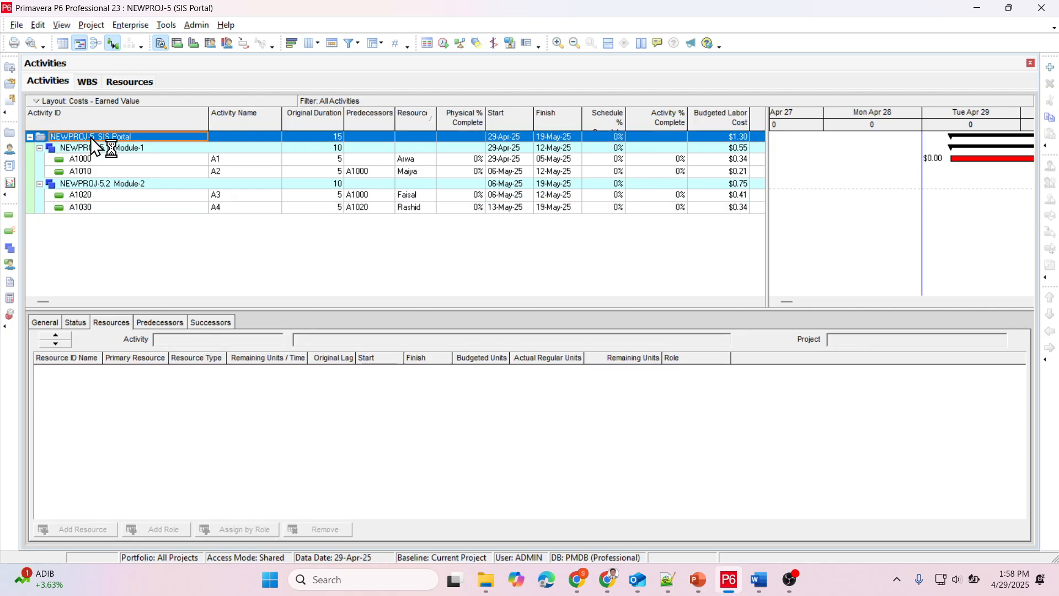
# Read the instruction on maintaining and assigning a baseline for SIS Portal in the Word lab exercise.
pyautogui.click(769, 577)
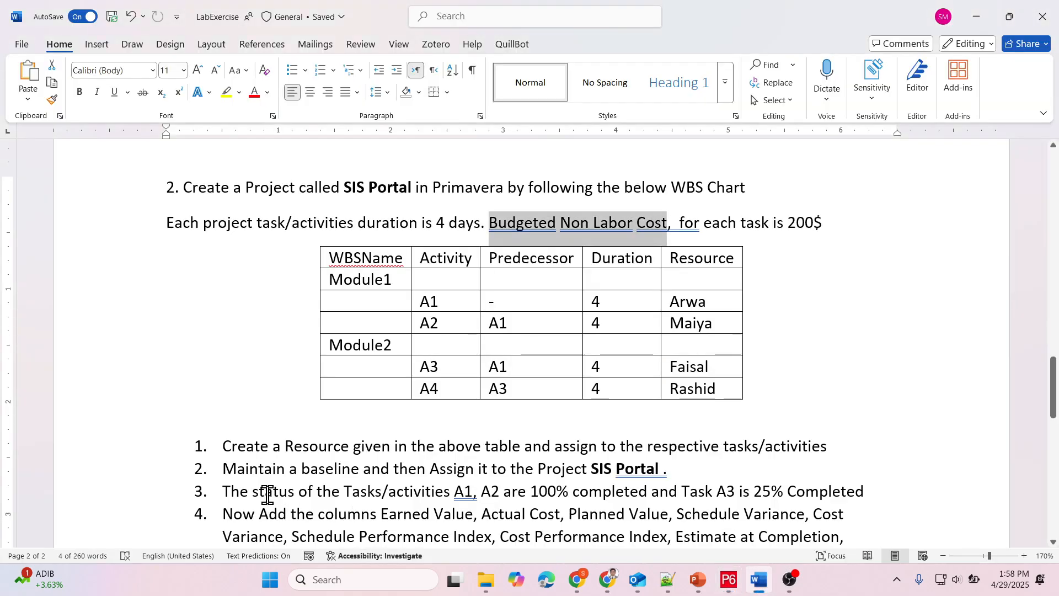
pyautogui.moveTo(254, 446); pyautogui.dragTo(370, 458)
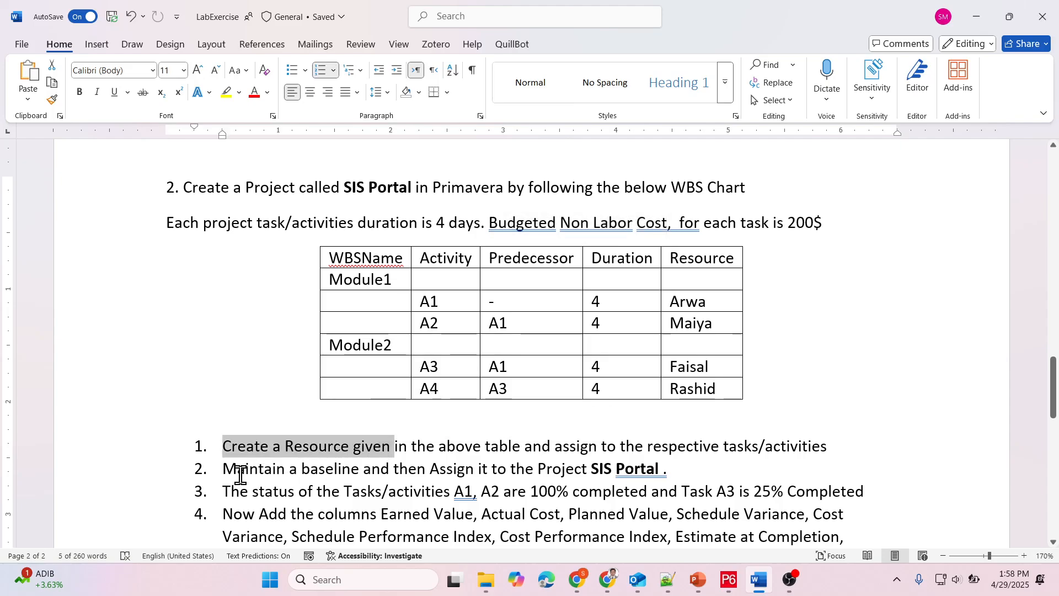
pyautogui.moveTo(223, 470); pyautogui.dragTo(361, 470)
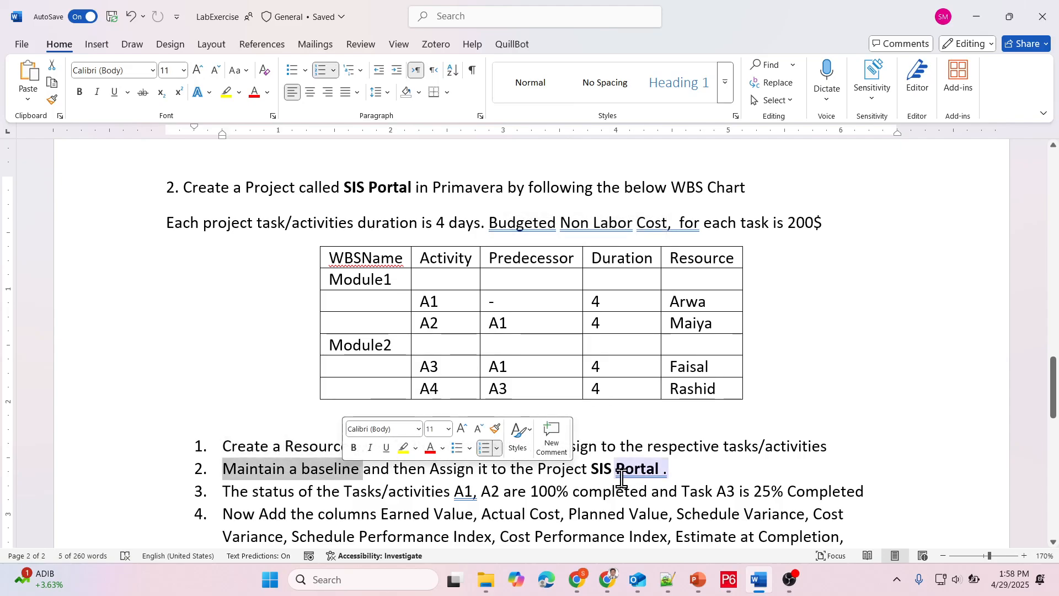
pyautogui.hotkey('alt', 'Tab')
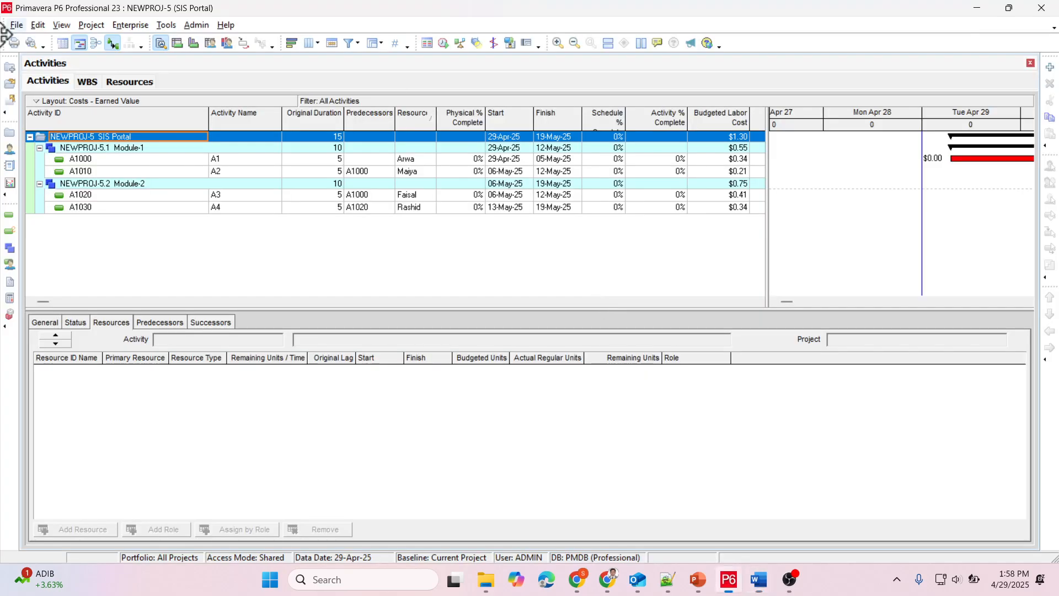
# Add a new baseline for SIS Portal by saving a copy of the current project.
pyautogui.click(92, 26)
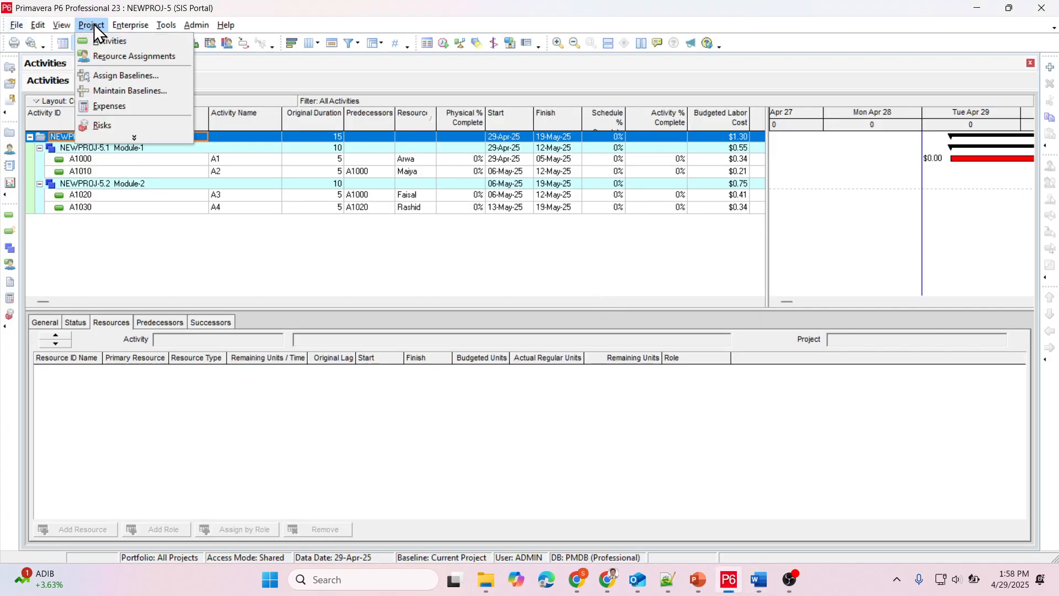
pyautogui.click(103, 87)
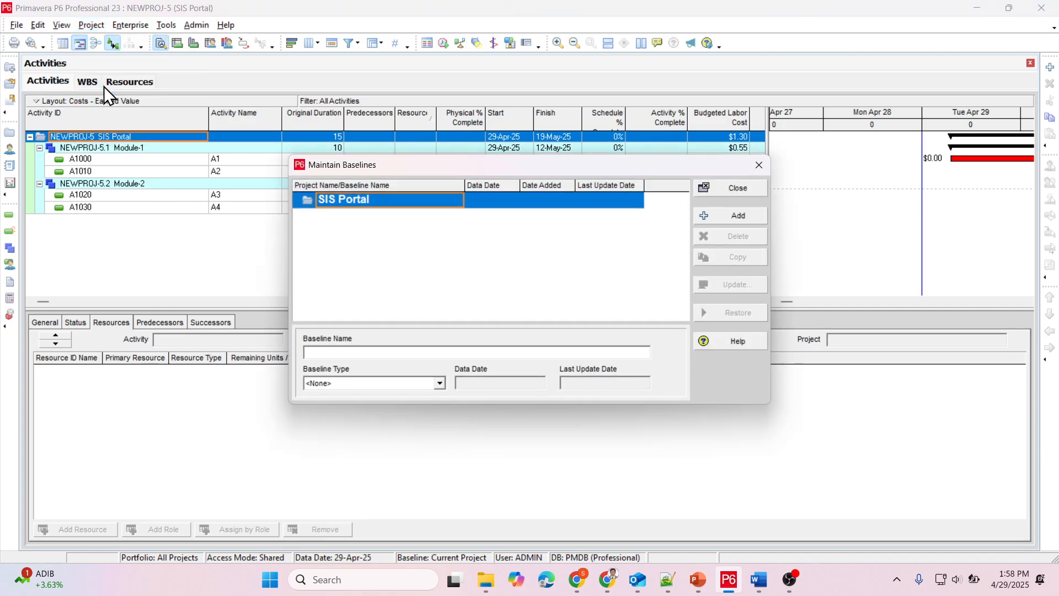
pyautogui.click(737, 214)
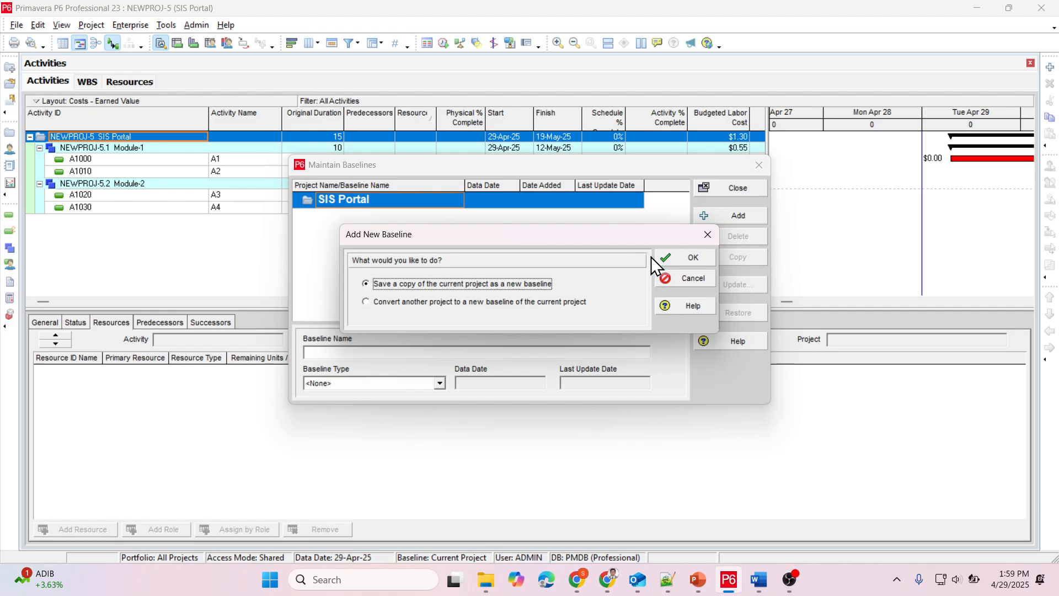
pyautogui.click(677, 256)
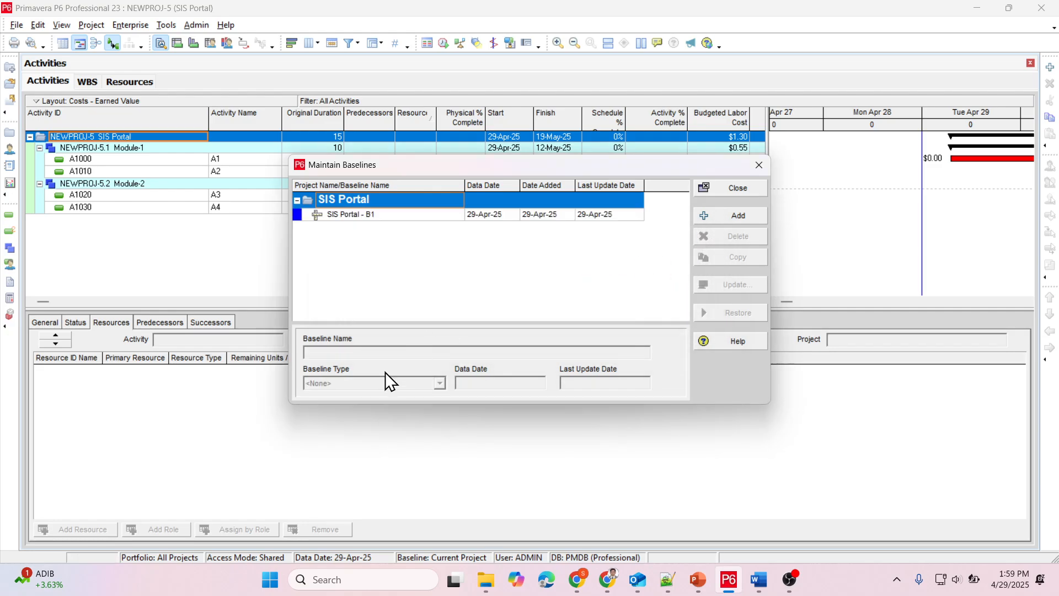
# Set the baseline type of SIS Portal - B1 to Initial Planning Baseline and refresh the project data.
pyautogui.click(337, 215)
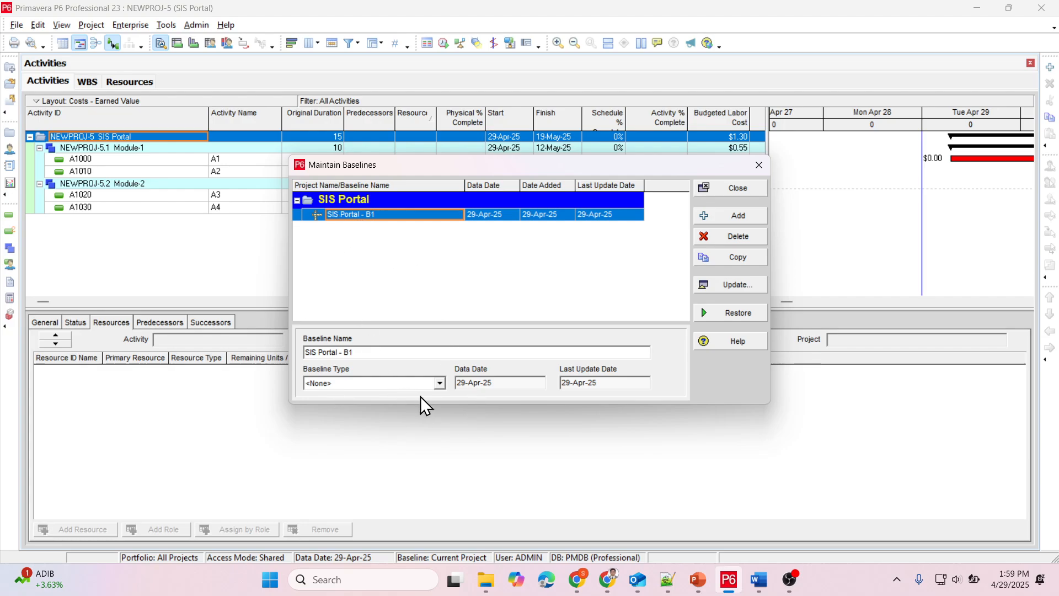
pyautogui.click(437, 385)
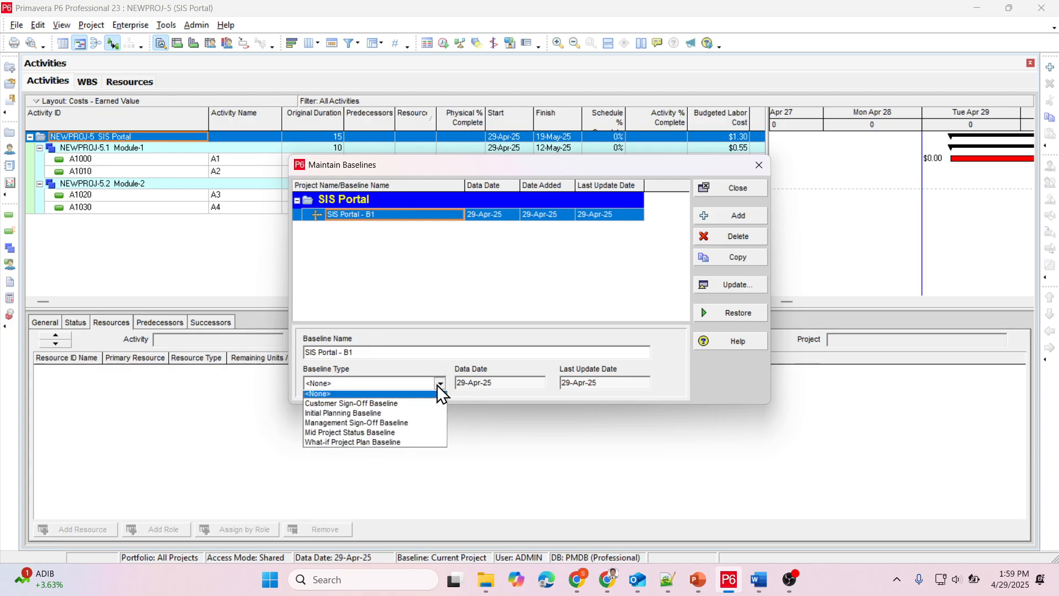
pyautogui.click(402, 417)
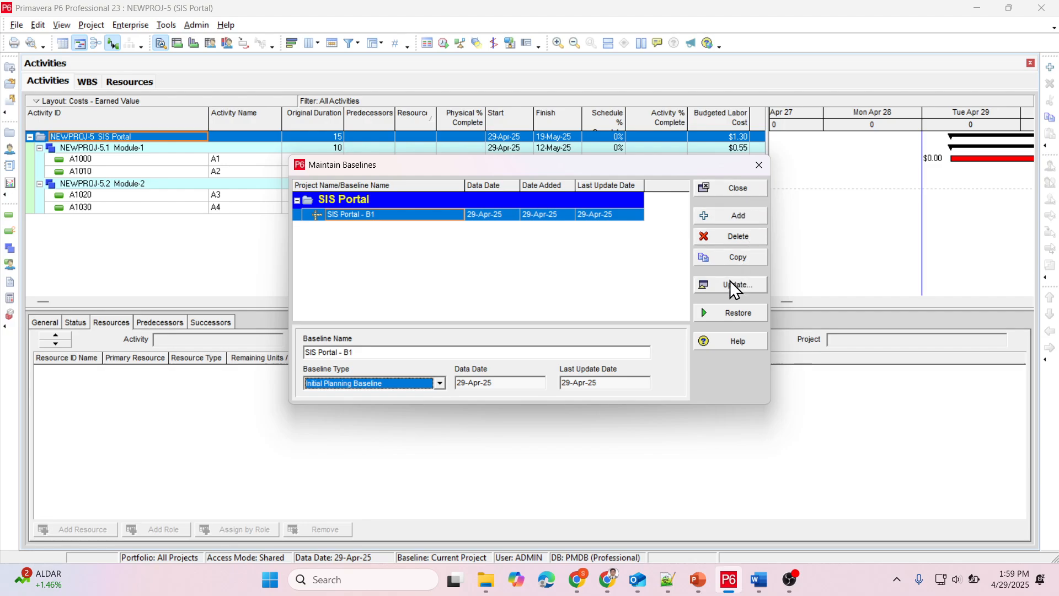
pyautogui.click(739, 190)
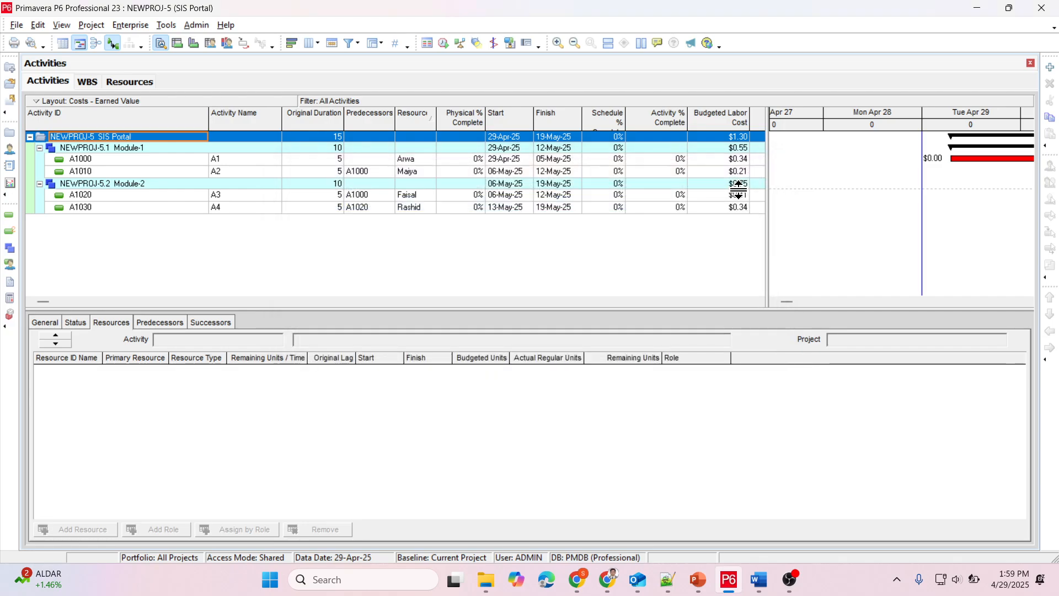
pyautogui.click(16, 25)
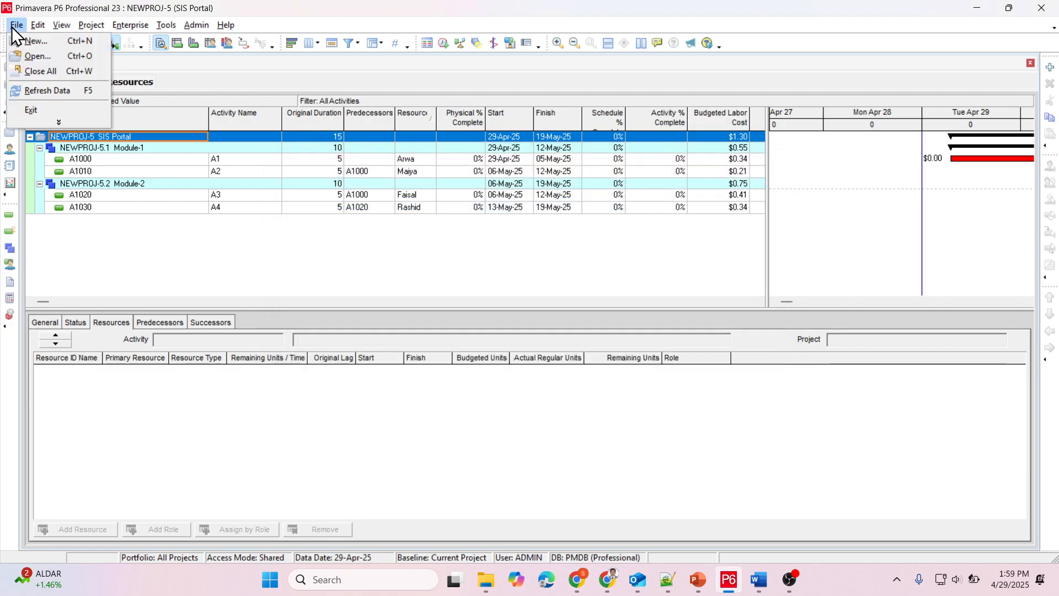
pyautogui.click(28, 89)
# Check the instruction on assigning the baseline to SIS Portal in the Word lab exercise and return to Primavera P6.
pyautogui.hotkey('alt', 'Tab')
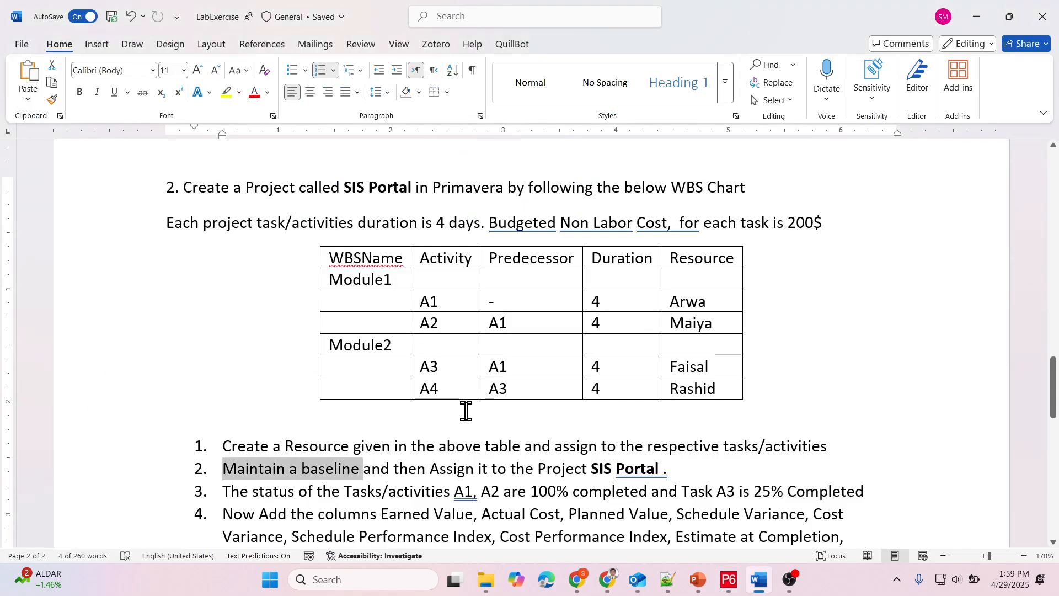
pyautogui.doubleClick(443, 473)
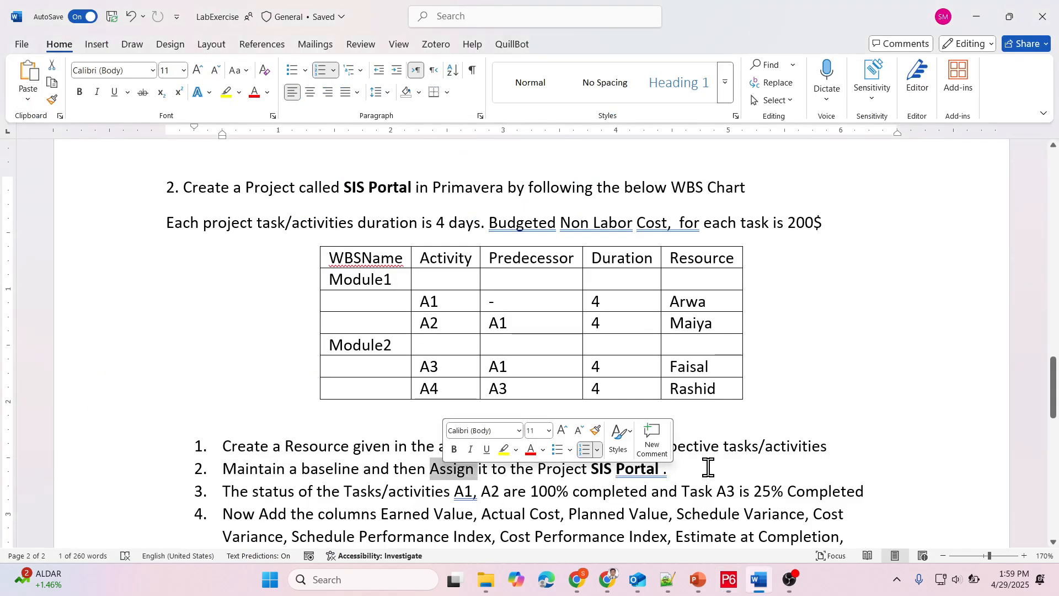
pyautogui.hotkey('alt', 'Tab')
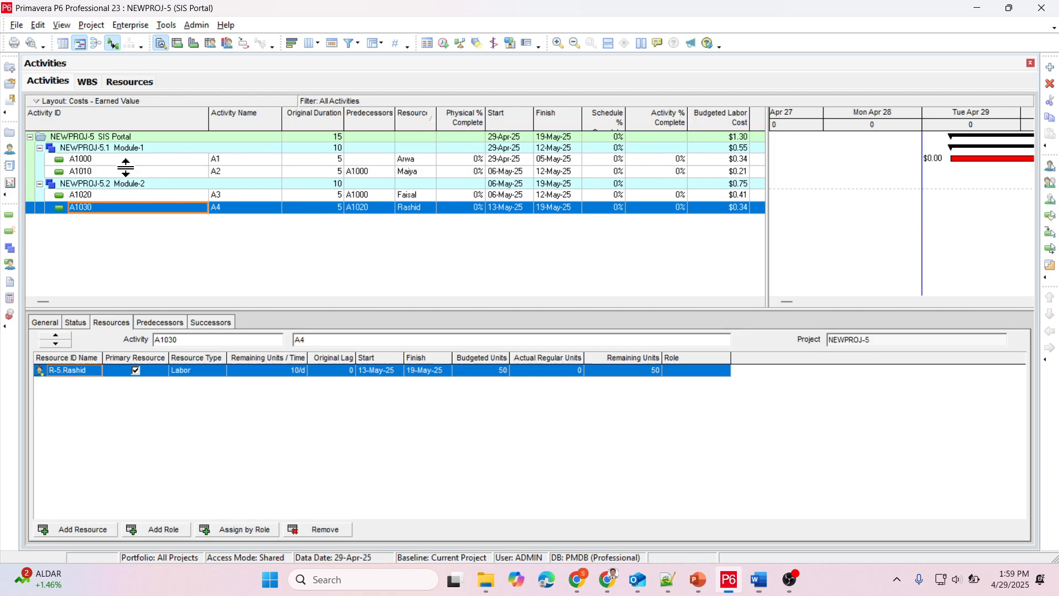
# Assign SIS Portal - B1 as both the project baseline and the primary user baseline of the SIS Portal project.
pyautogui.click(69, 136)
pyautogui.click(84, 25)
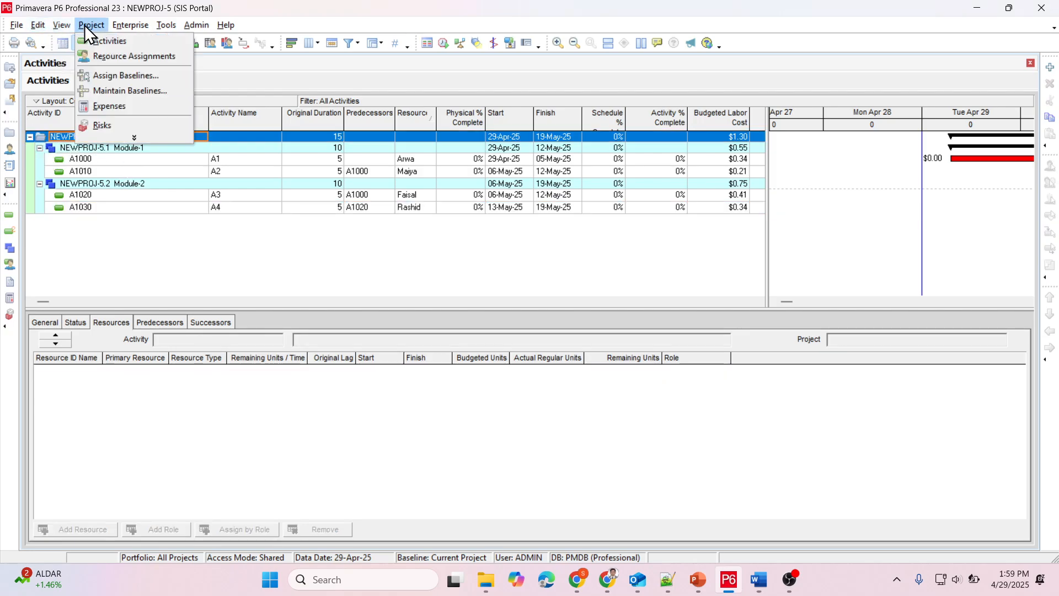
pyautogui.click(121, 72)
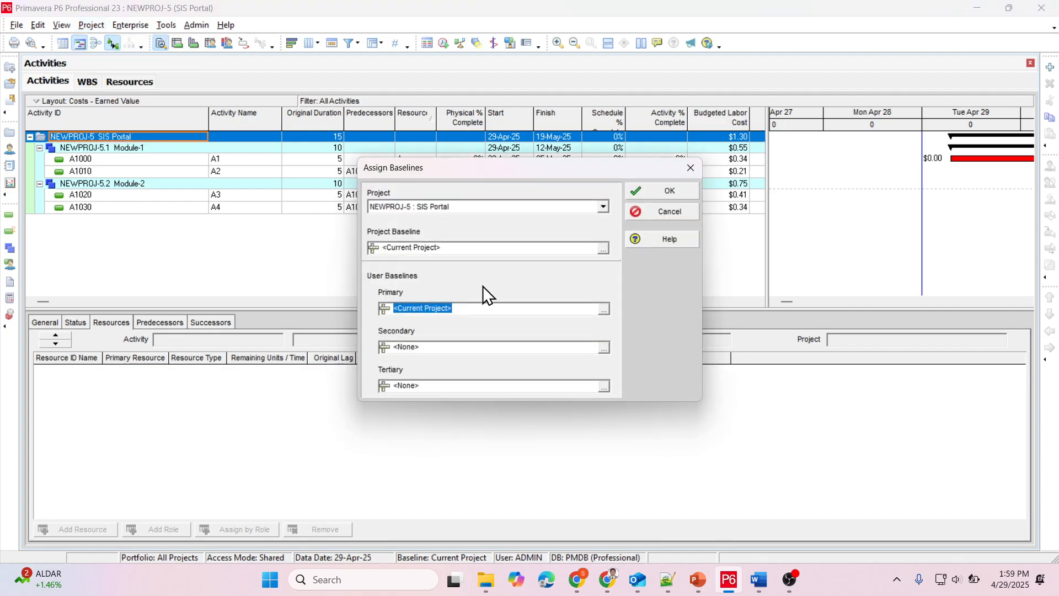
pyautogui.click(605, 248)
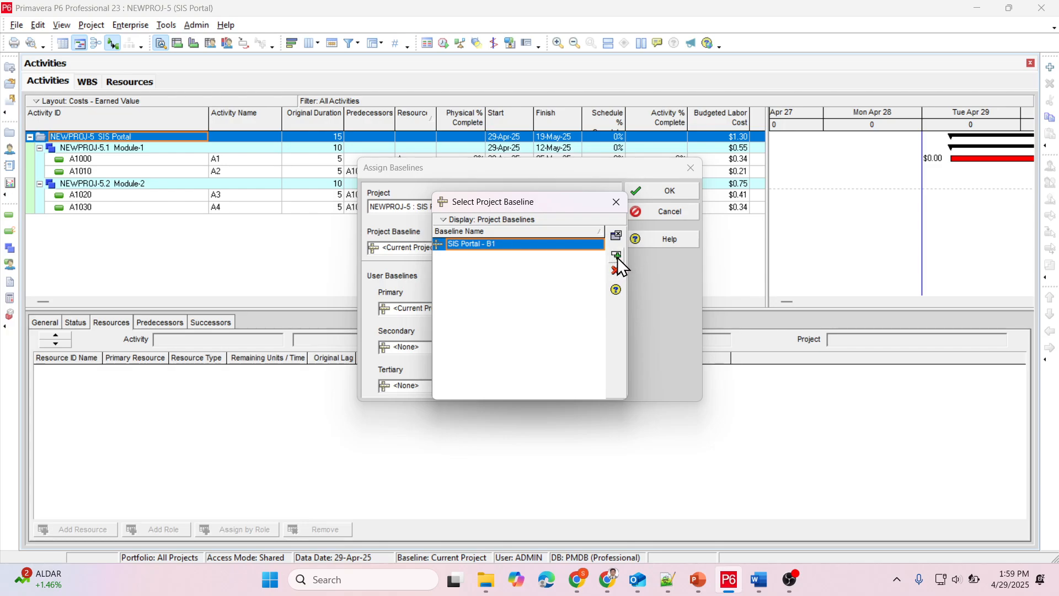
pyautogui.click(617, 256)
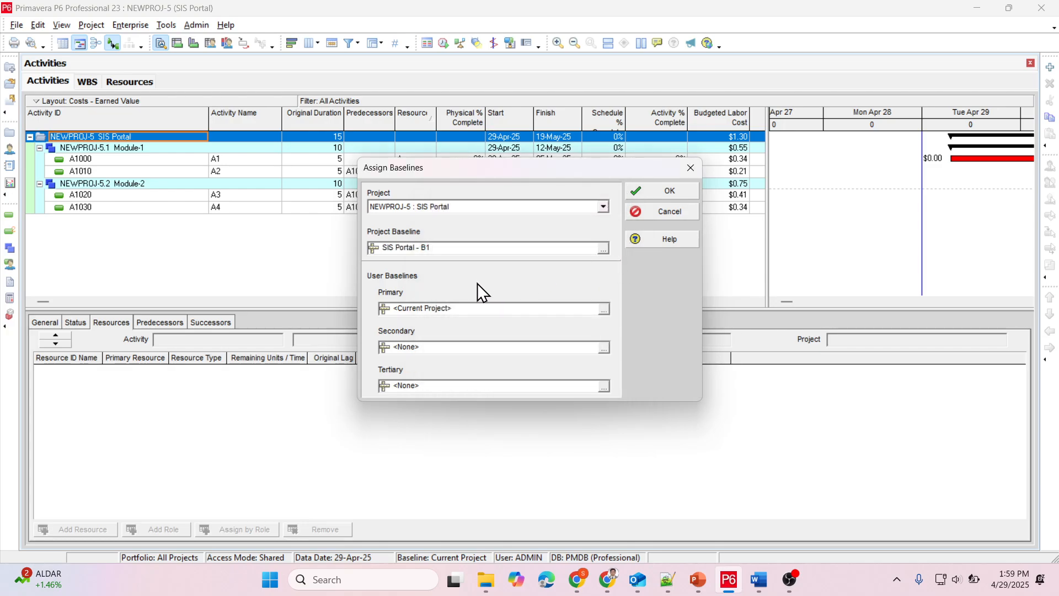
pyautogui.click(604, 310)
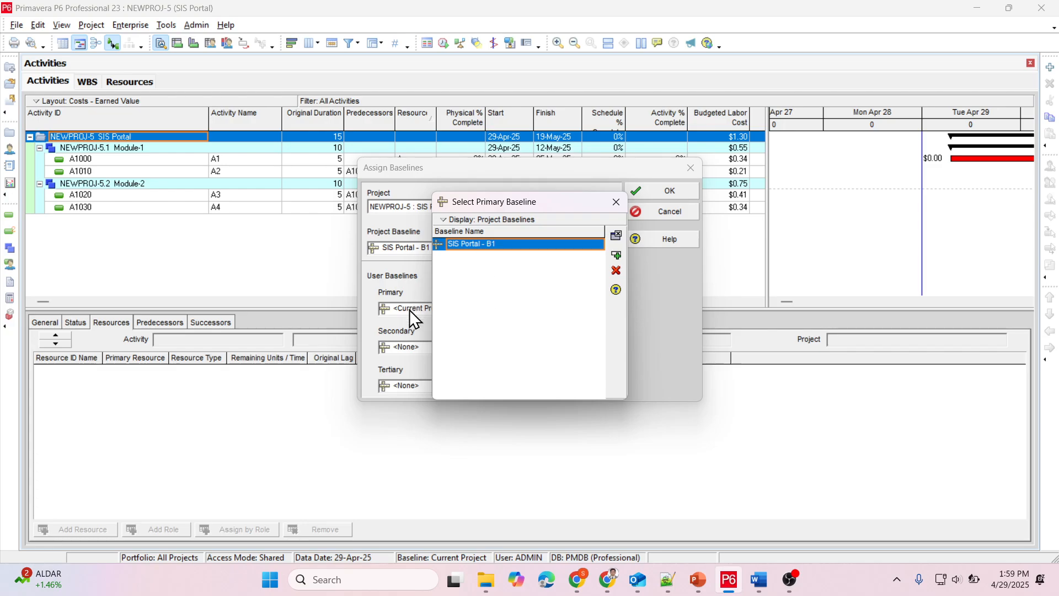
pyautogui.doubleClick(469, 246)
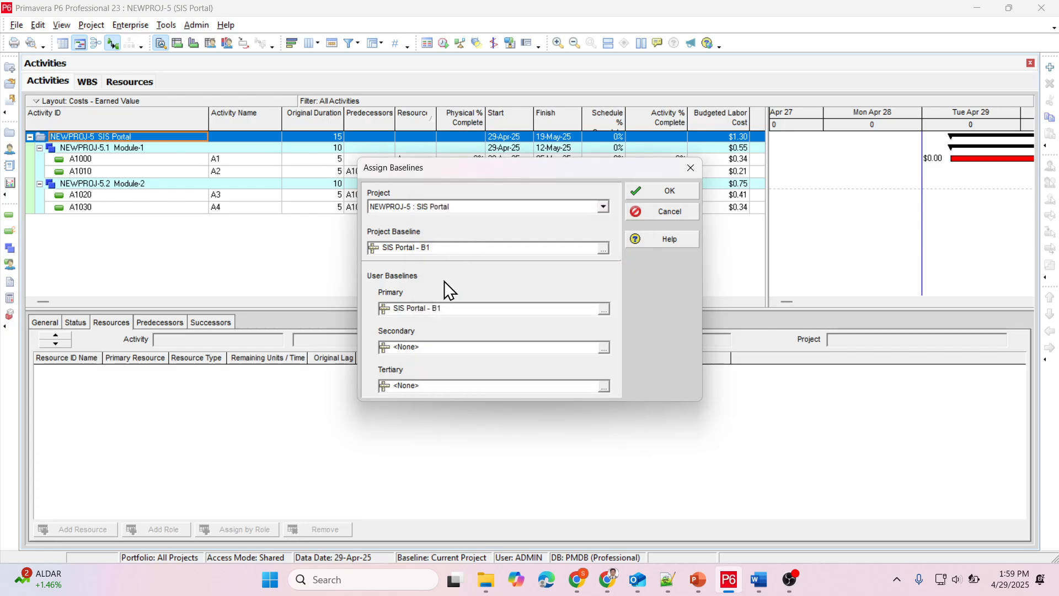
pyautogui.click(644, 188)
# Refresh the project data and reselect the SIS Portal project row.
pyautogui.click(15, 25)
pyautogui.click(33, 89)
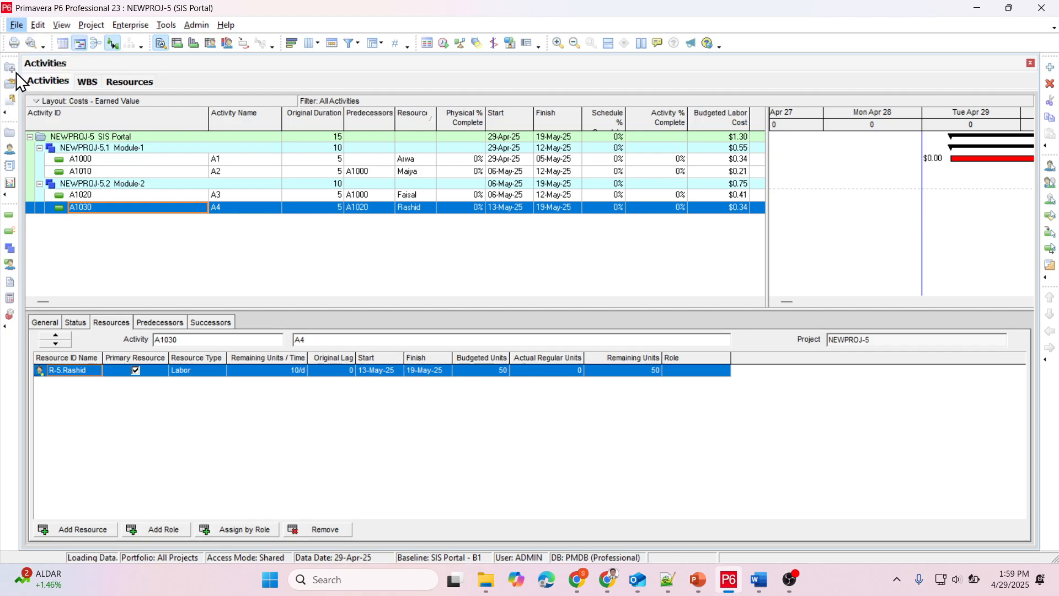
pyautogui.click(81, 137)
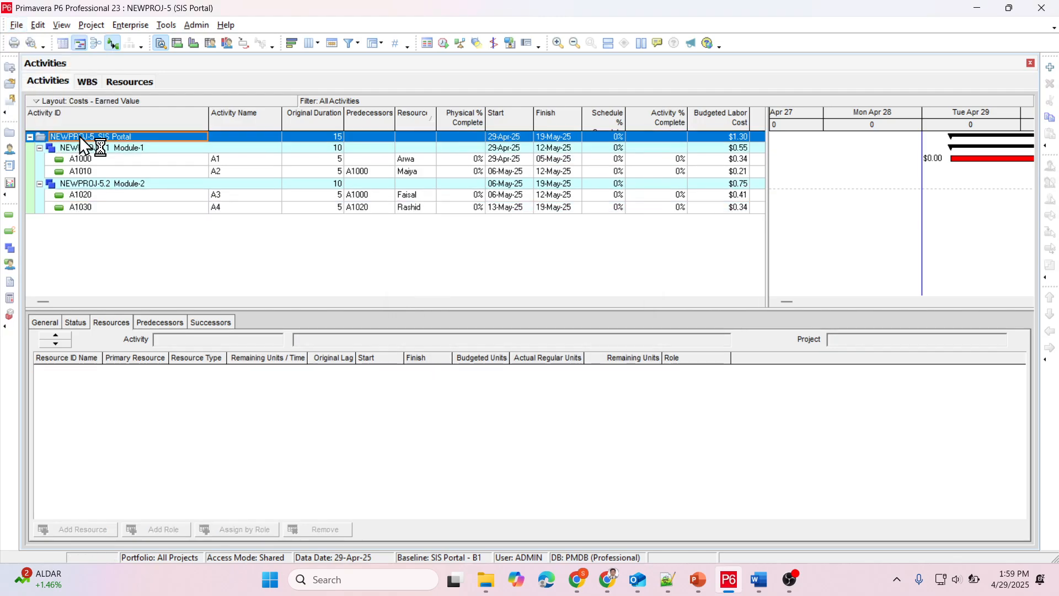
# Read the instruction on the completion status of activities A1, A2 and A3 in the Word lab exercise.
pyautogui.hotkey('alt', 'Tab')
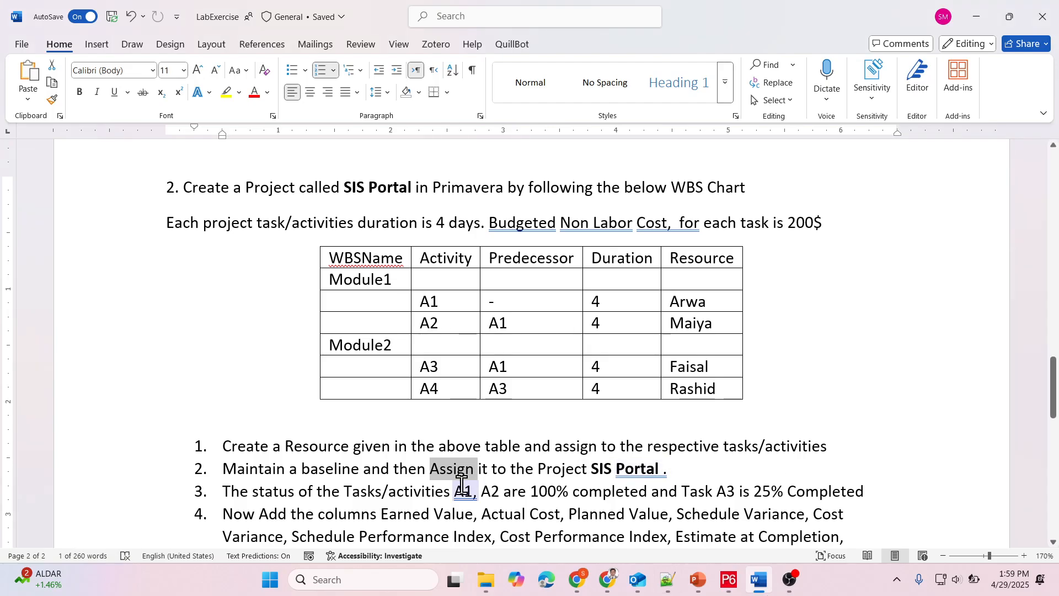
pyautogui.moveTo(221, 491); pyautogui.dragTo(560, 499)
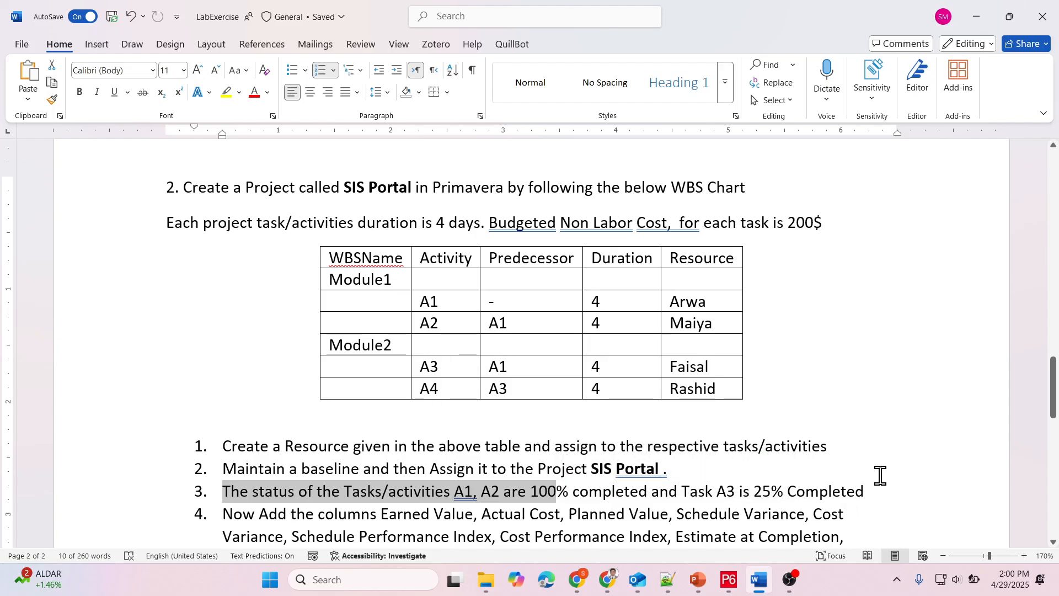
pyautogui.hotkey('alt', 'Tab')
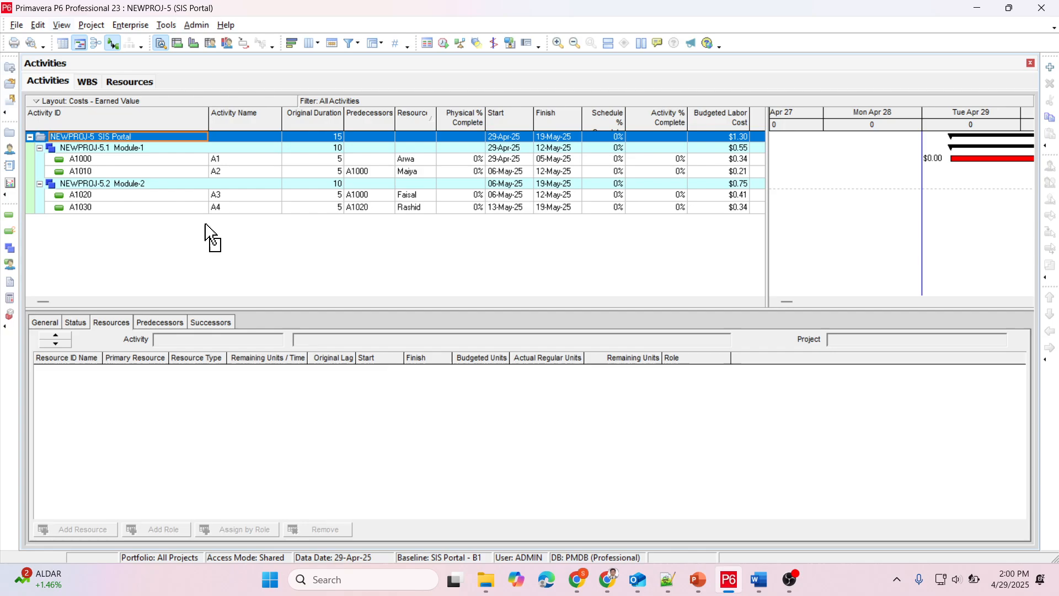
# Mark the Module-1 activities A1 and A2 as started and finished in their status details.
pyautogui.click(87, 160)
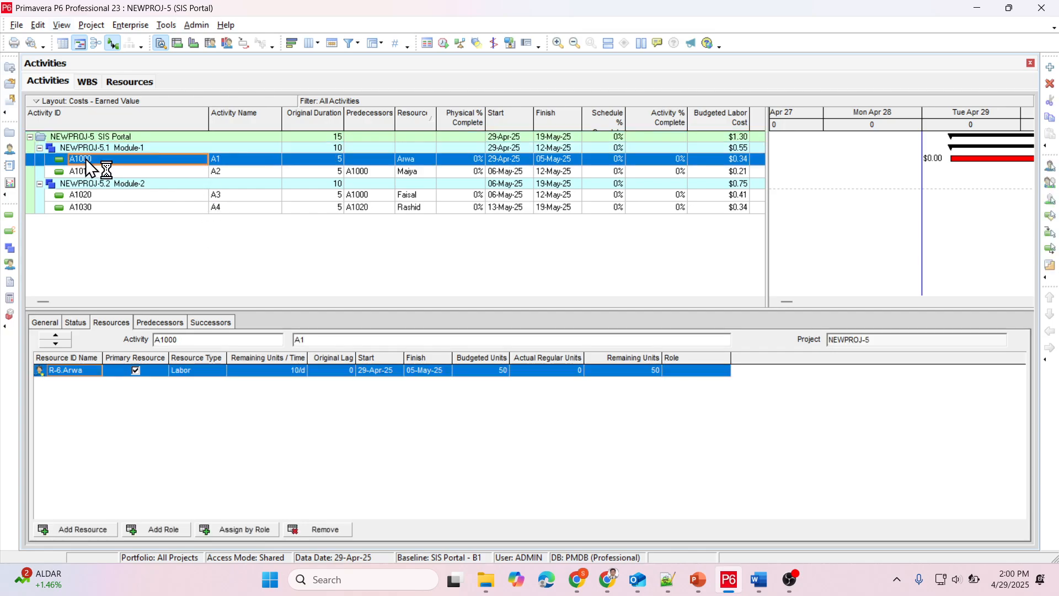
pyautogui.click(78, 324)
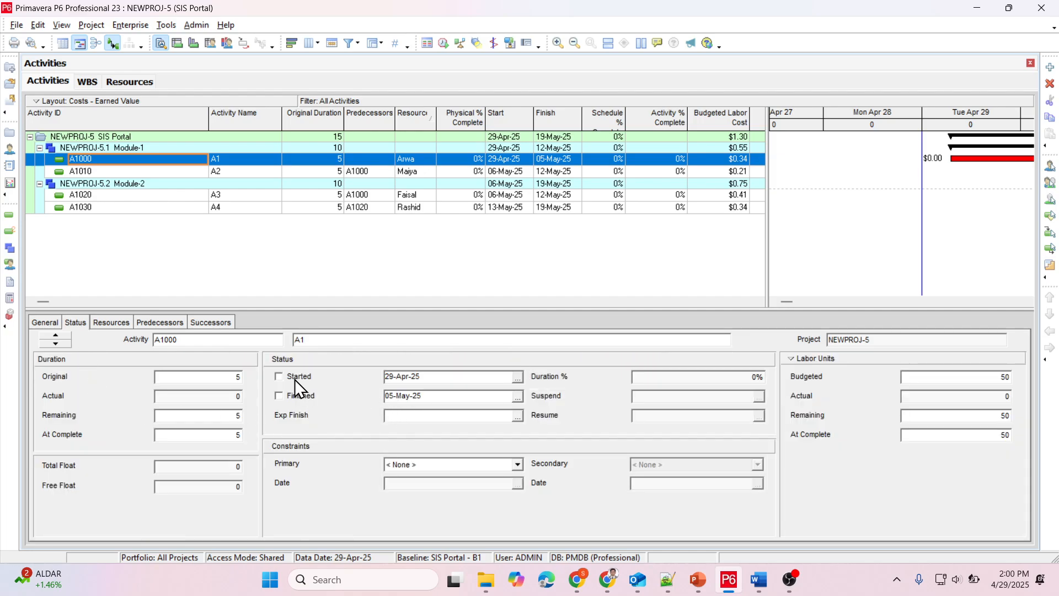
pyautogui.click(279, 377)
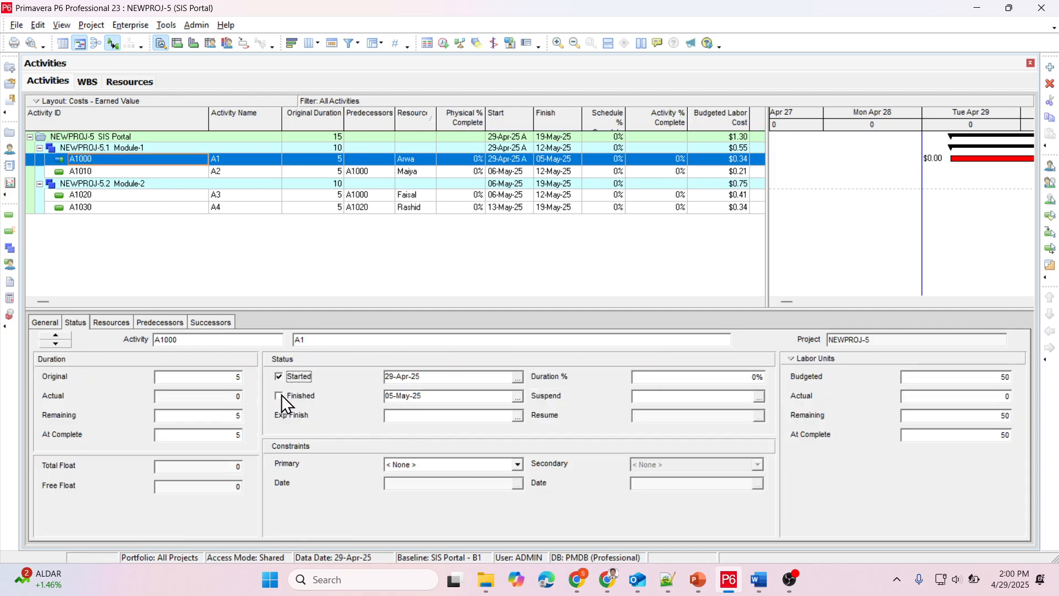
pyautogui.click(281, 396)
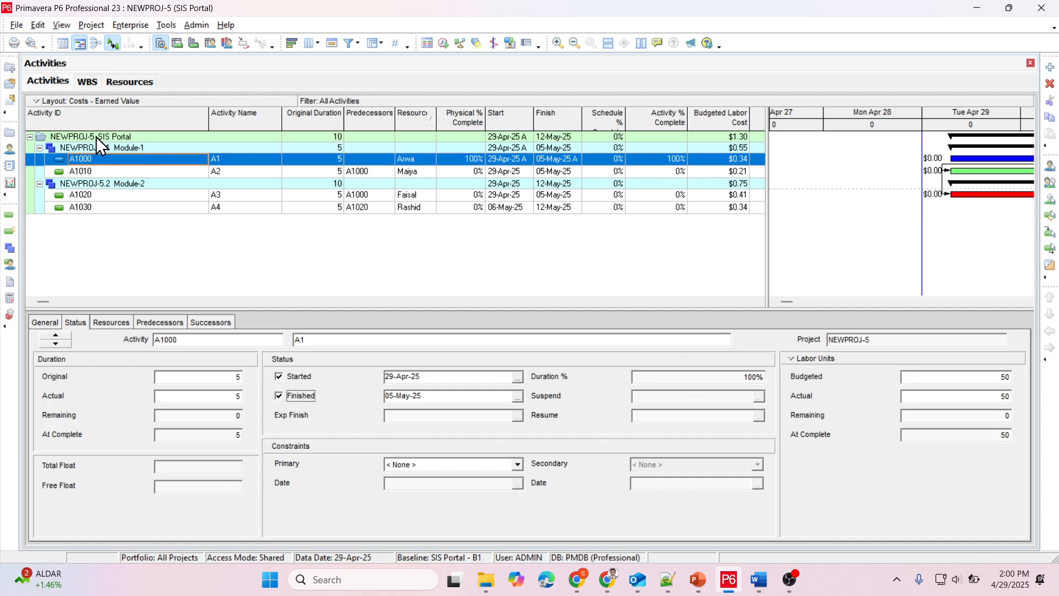
pyautogui.click(78, 172)
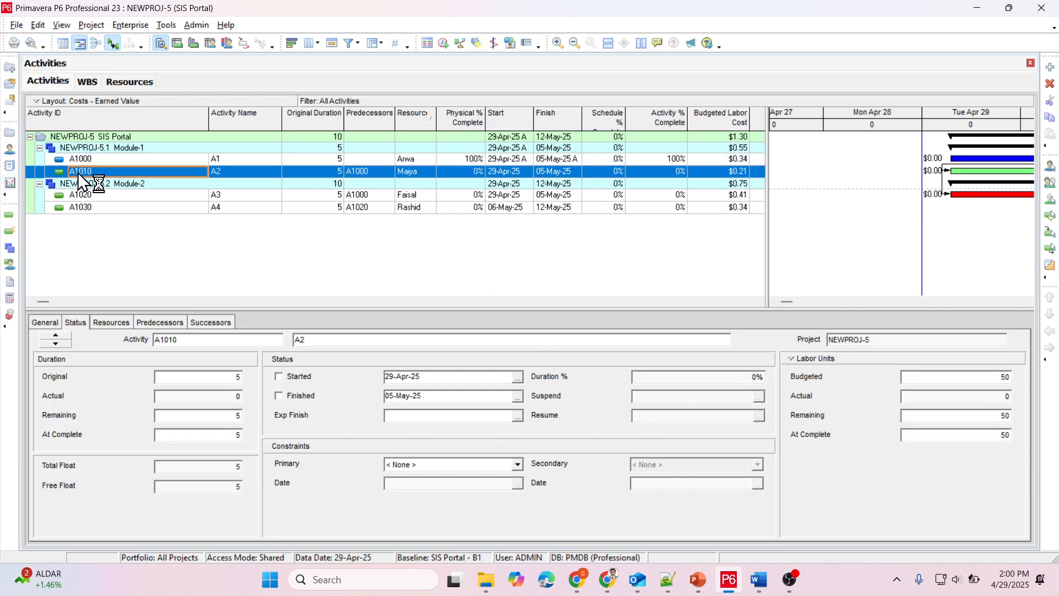
pyautogui.click(280, 377)
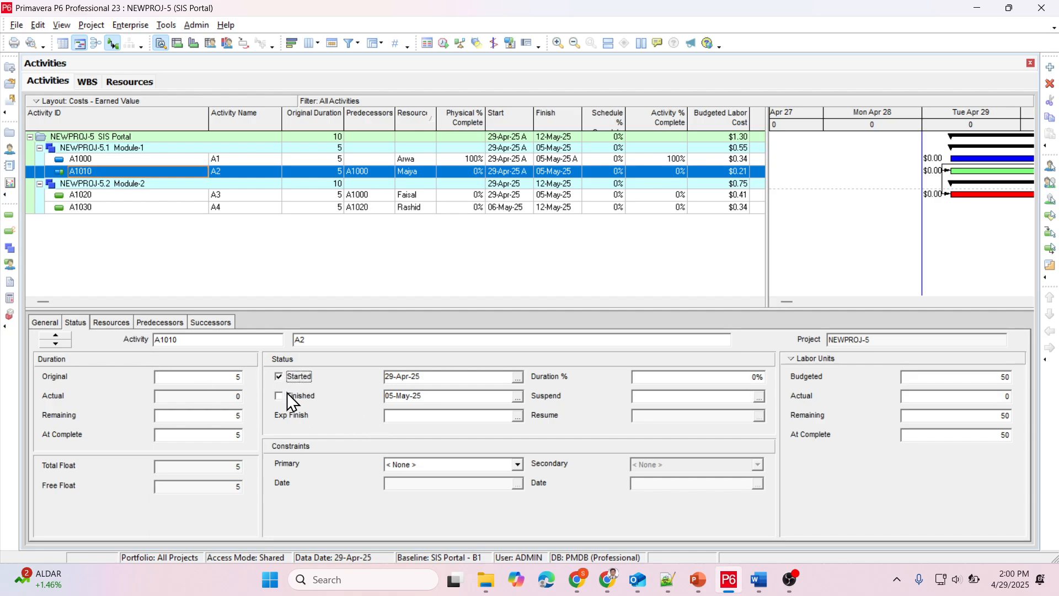
pyautogui.click(286, 396)
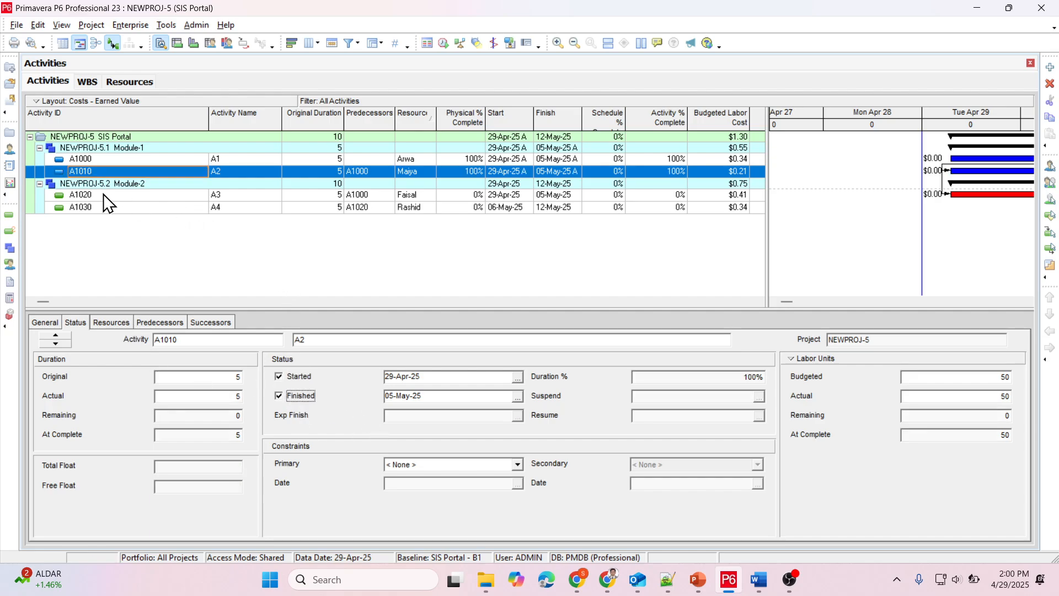
# Mark the Module-2 activity A3 as started and set its Duration % to 25%.
pyautogui.click(85, 195)
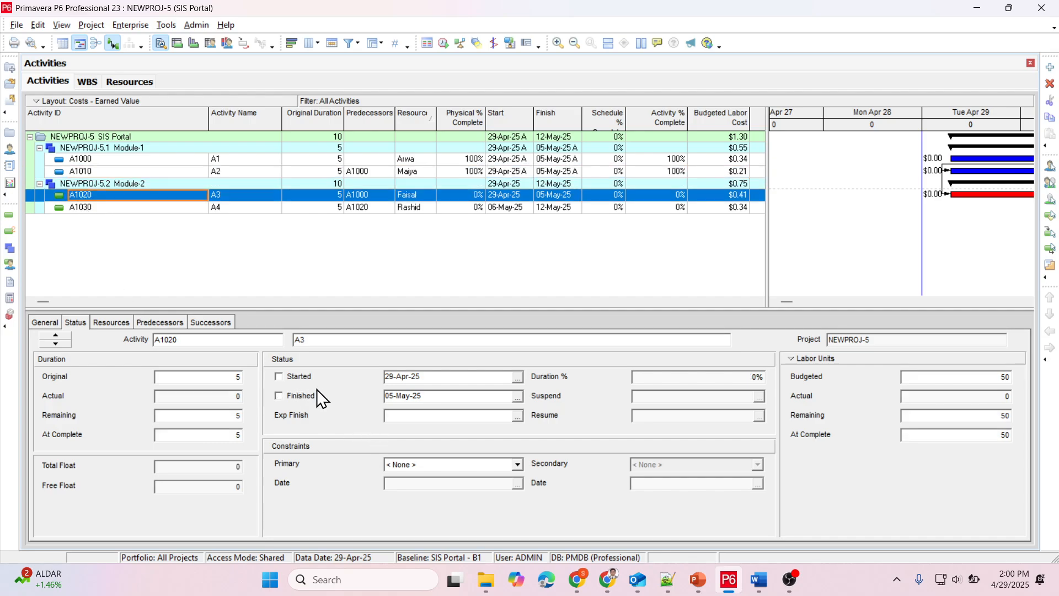
pyautogui.click(279, 376)
pyautogui.click(749, 377)
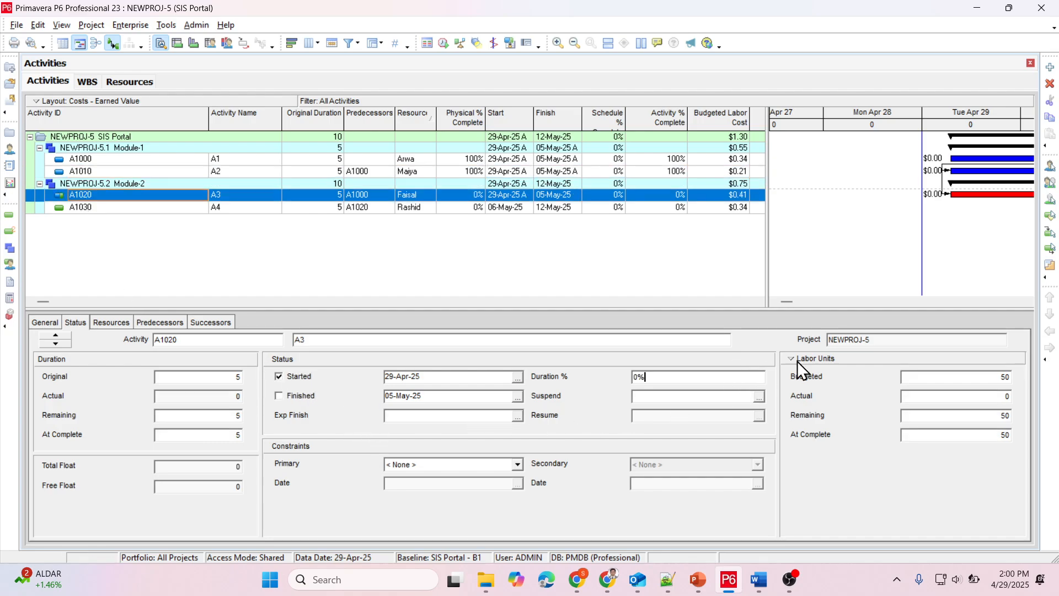
pyautogui.press('BackSpace')
pyautogui.write('25')
pyautogui.press('Tab')
# Review the A3 status instruction and the following item on adding earned value columns in the Word lab exercise.
pyautogui.click(760, 580)
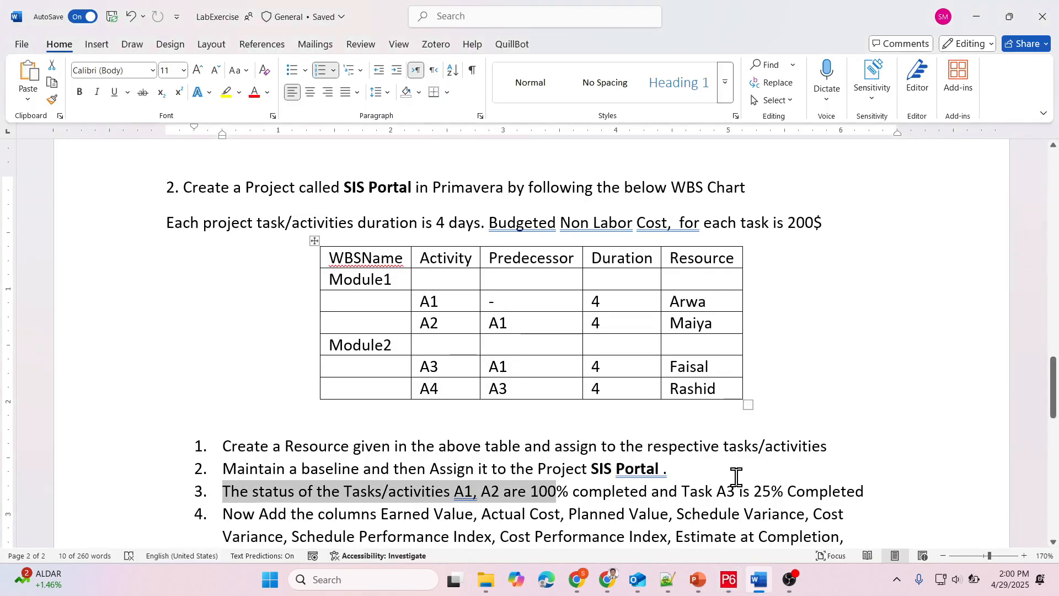
pyautogui.moveTo(718, 490); pyautogui.dragTo(839, 496)
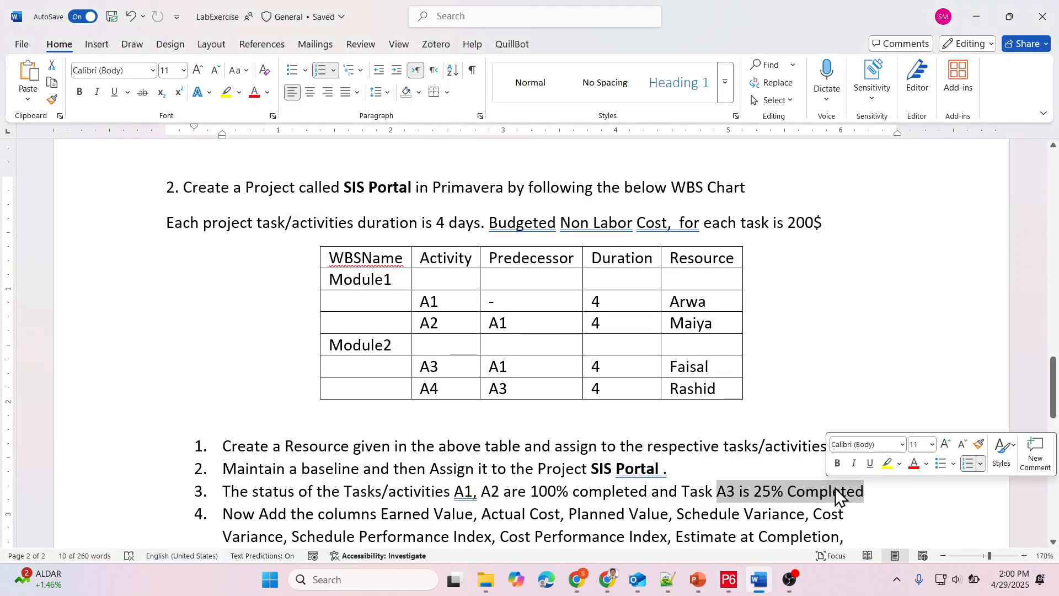
pyautogui.scroll(-2, 523, 475)
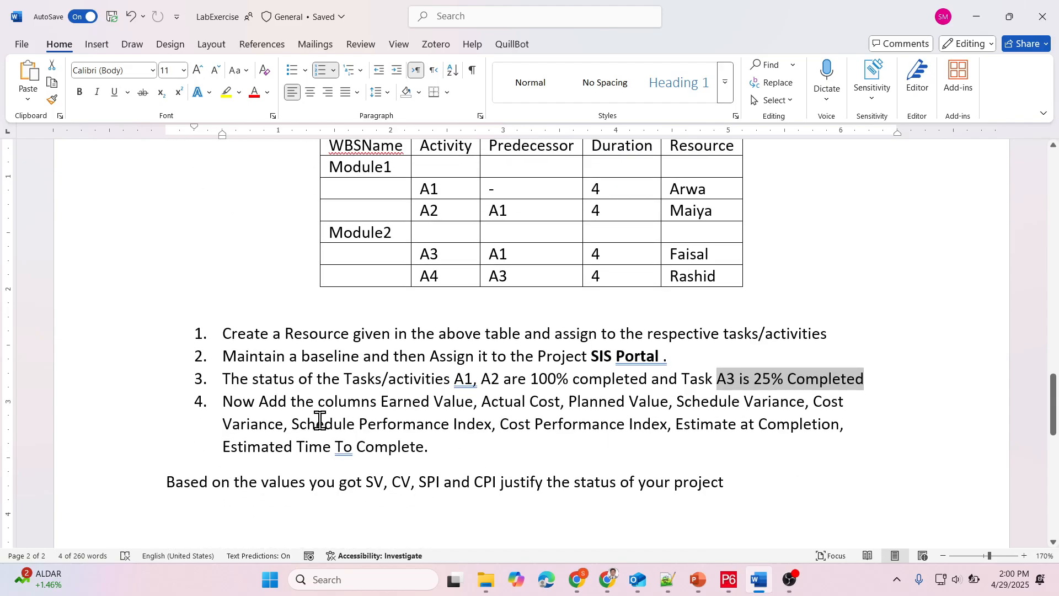
# Switch to Primavera P6 and refresh the project data.
pyautogui.hotkey('alt', 'Tab')
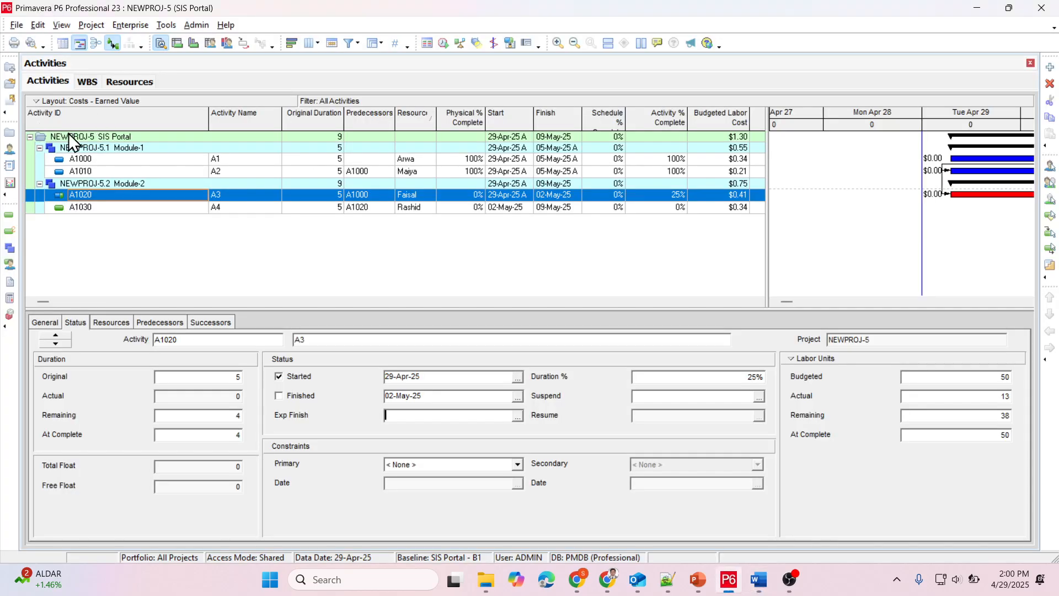
pyautogui.click(18, 26)
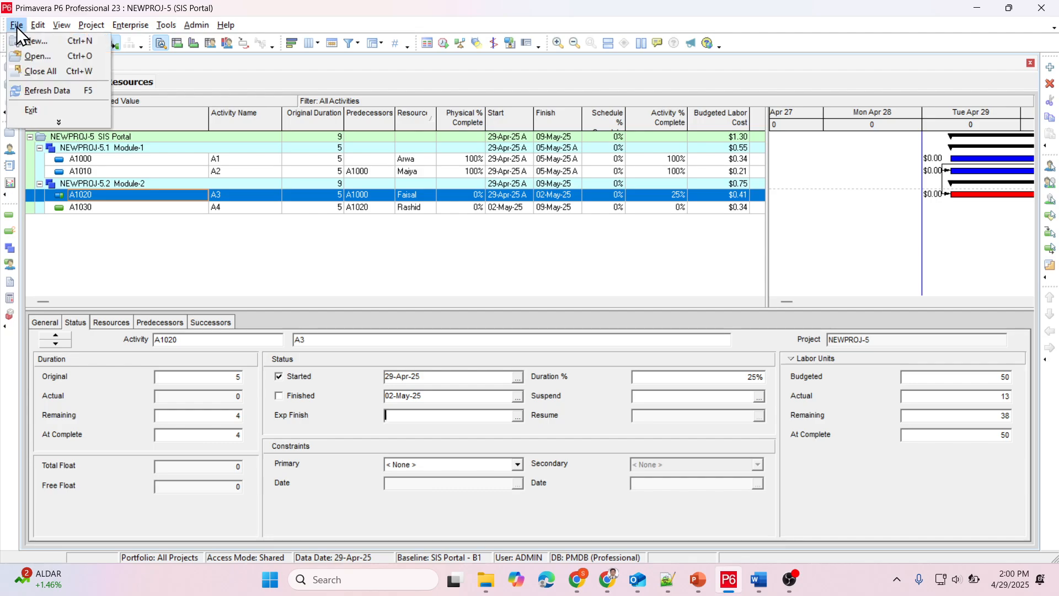
pyautogui.click(33, 94)
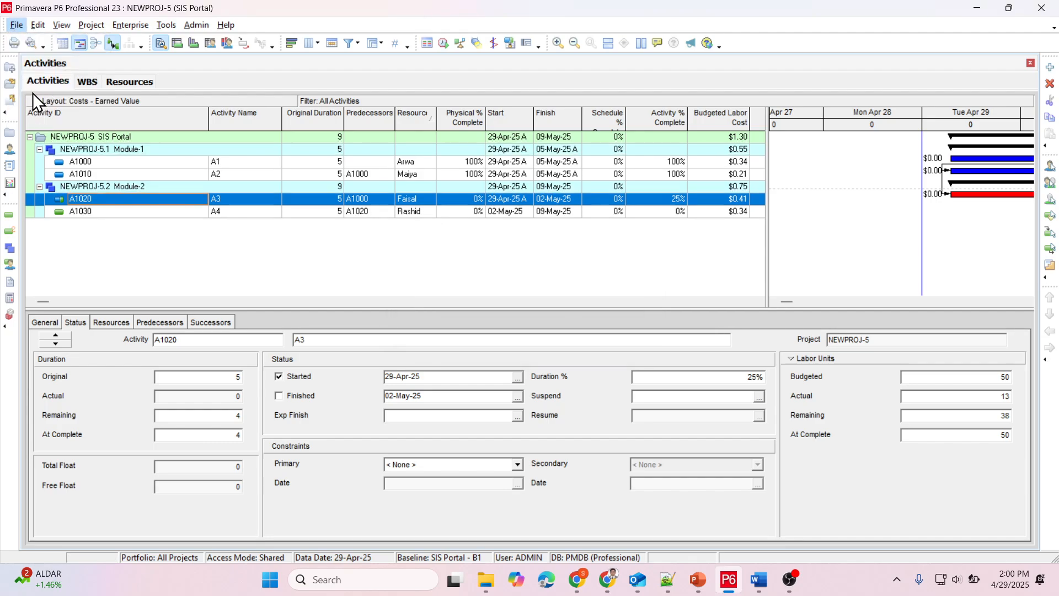
# Switch to the Word lab exercise and read the earned value columns listed in item 4.
pyautogui.hotkey('alt', 'Tab')
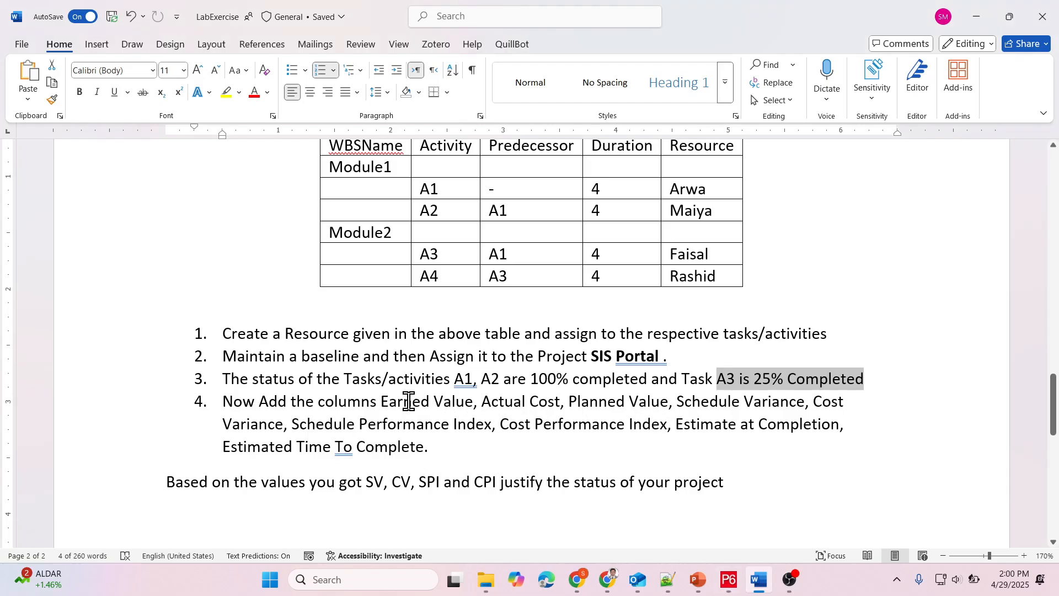
pyautogui.moveTo(382, 399); pyautogui.dragTo(468, 402)
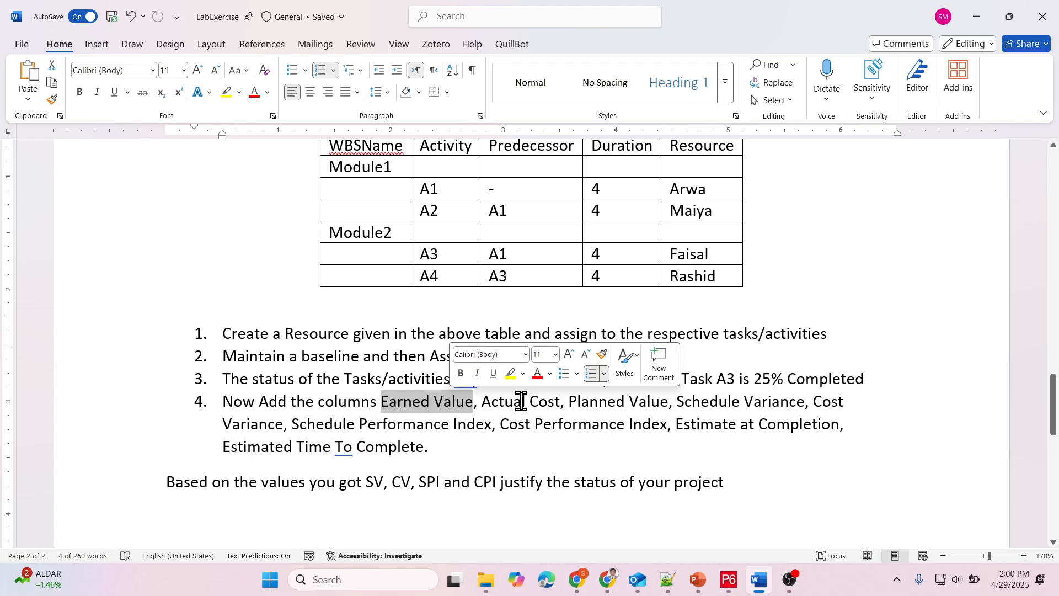
pyautogui.click(644, 405)
pyautogui.doubleClick(645, 405)
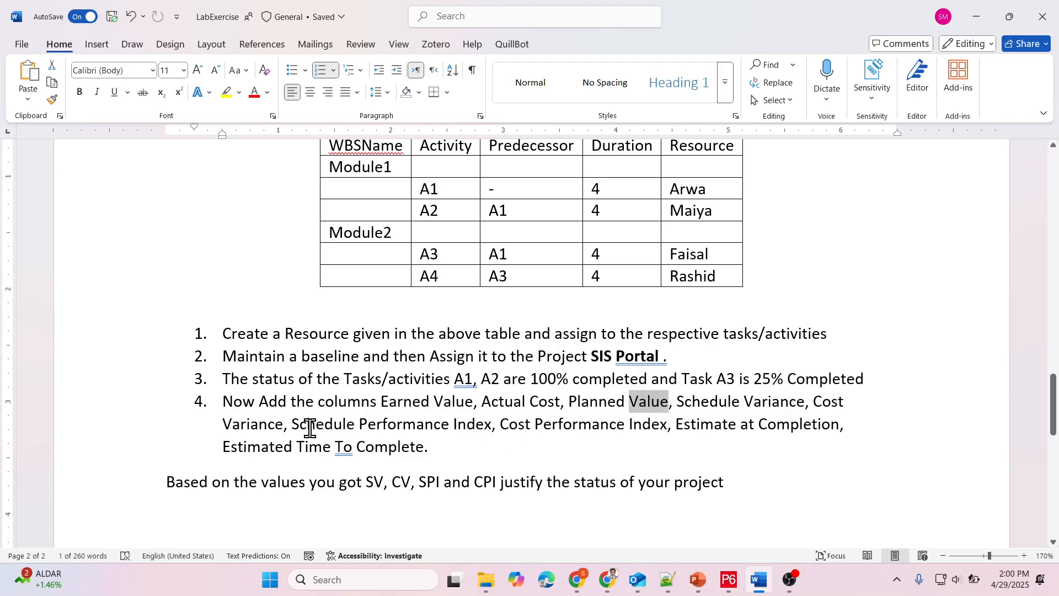
# Switch to Primavera P6 and check the available and selected Earned Value columns of the activity table.
pyautogui.hotkey('alt', 'Tab')
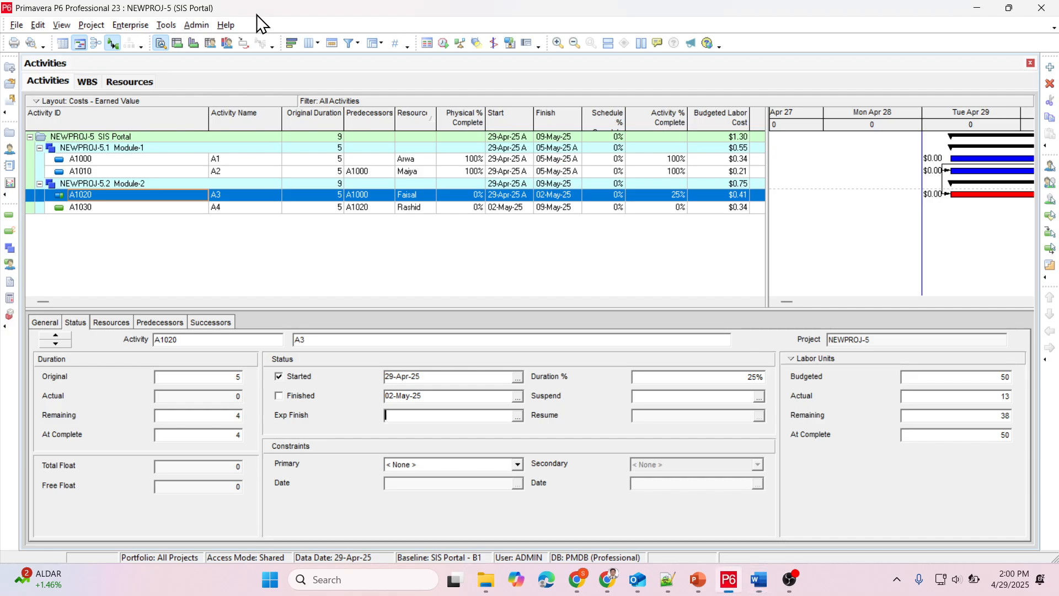
pyautogui.click(309, 43)
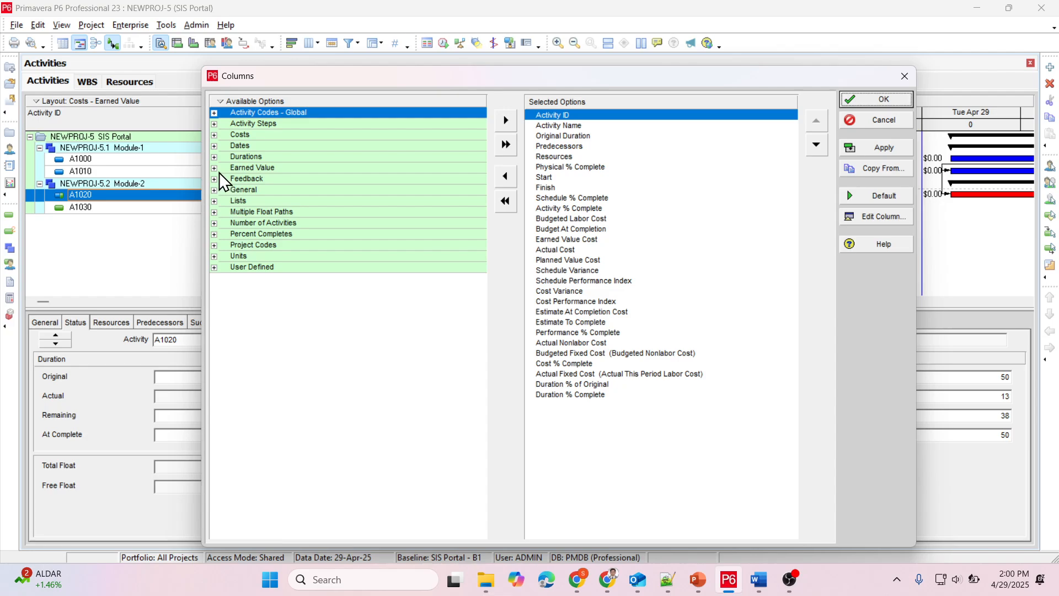
pyautogui.click(215, 168)
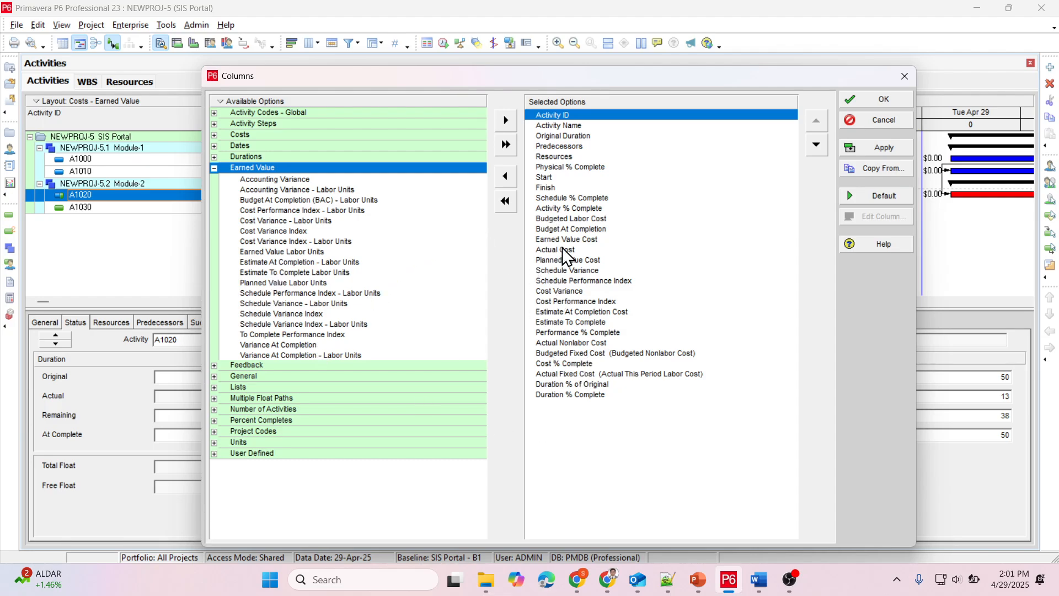
pyautogui.click(888, 100)
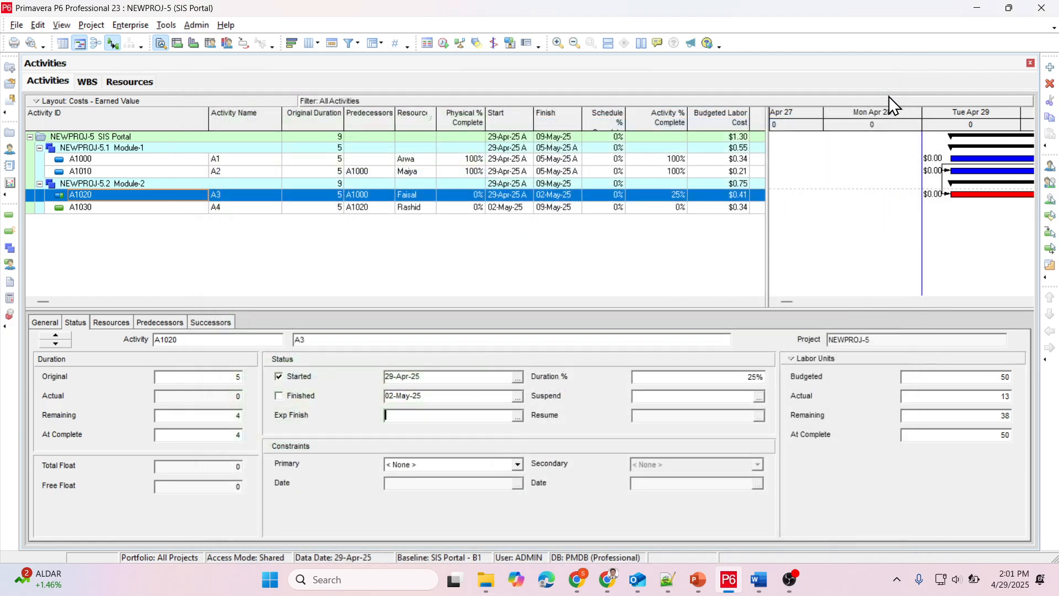
# Refresh the data with the SIS Portal project row selected.
pyautogui.click(62, 135)
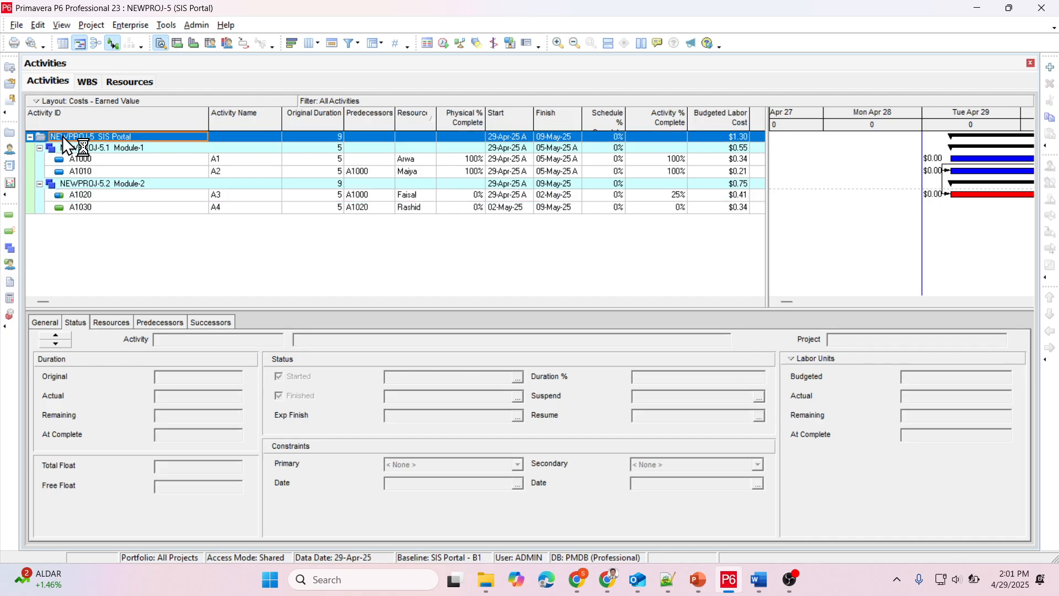
pyautogui.click(15, 26)
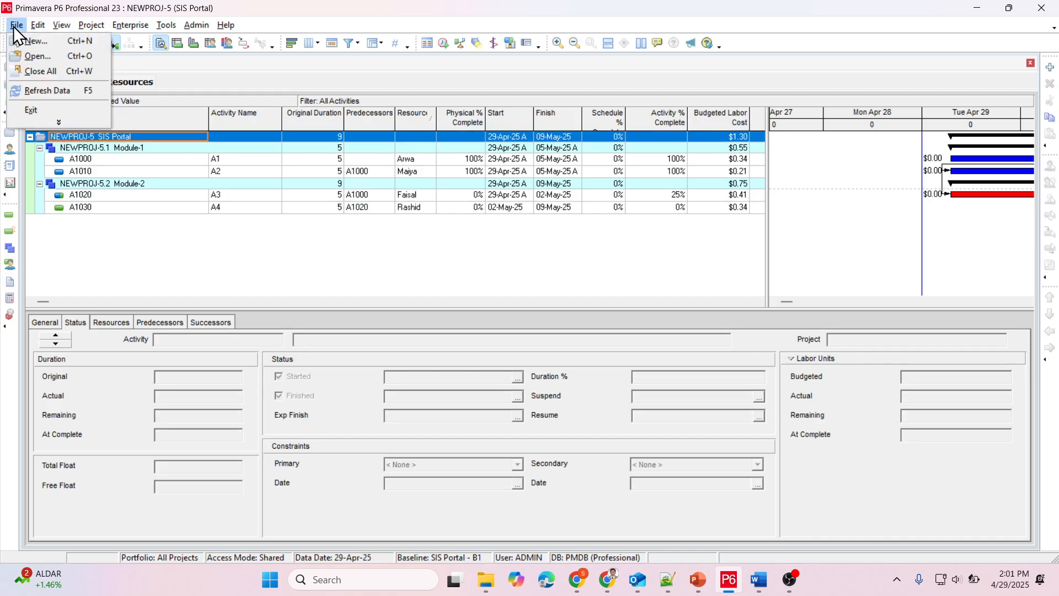
pyautogui.click(20, 88)
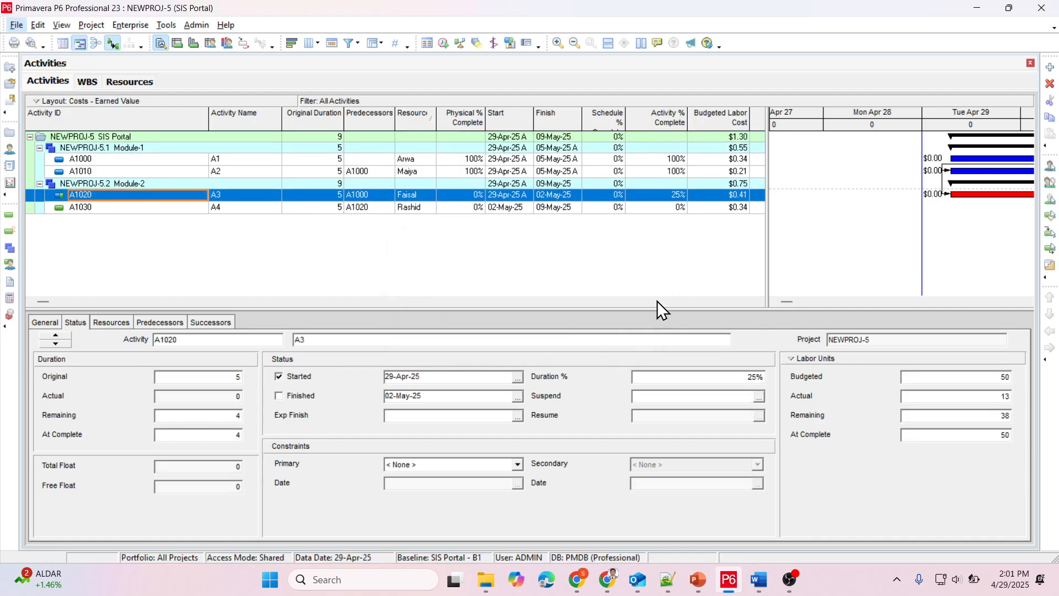
# Examine the SIS Portal cost, earned value, variance, performance index and percent complete columns across the activity table.
pyautogui.click(92, 136)
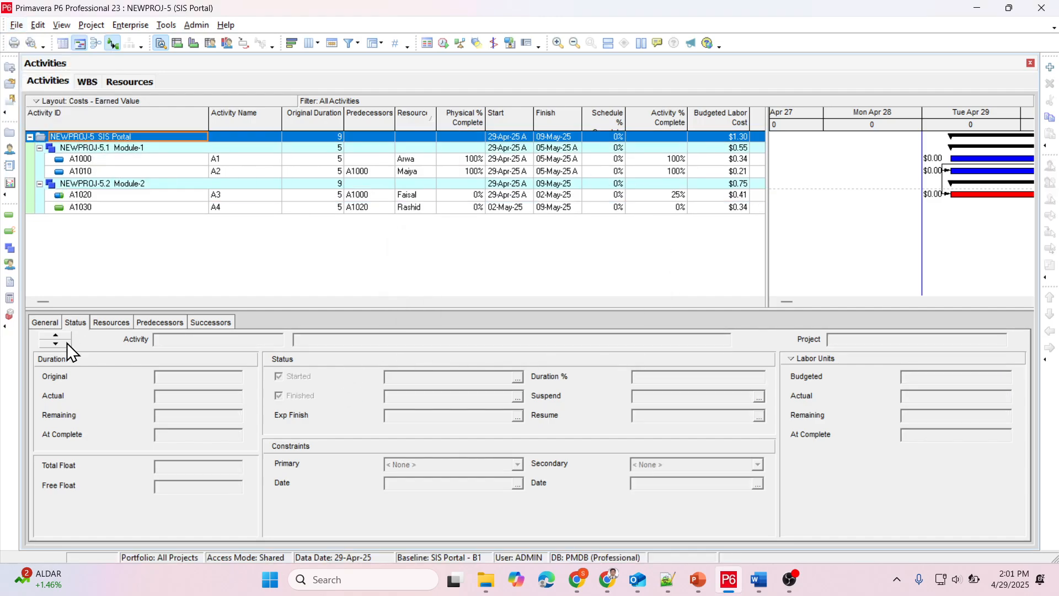
pyautogui.click(759, 300)
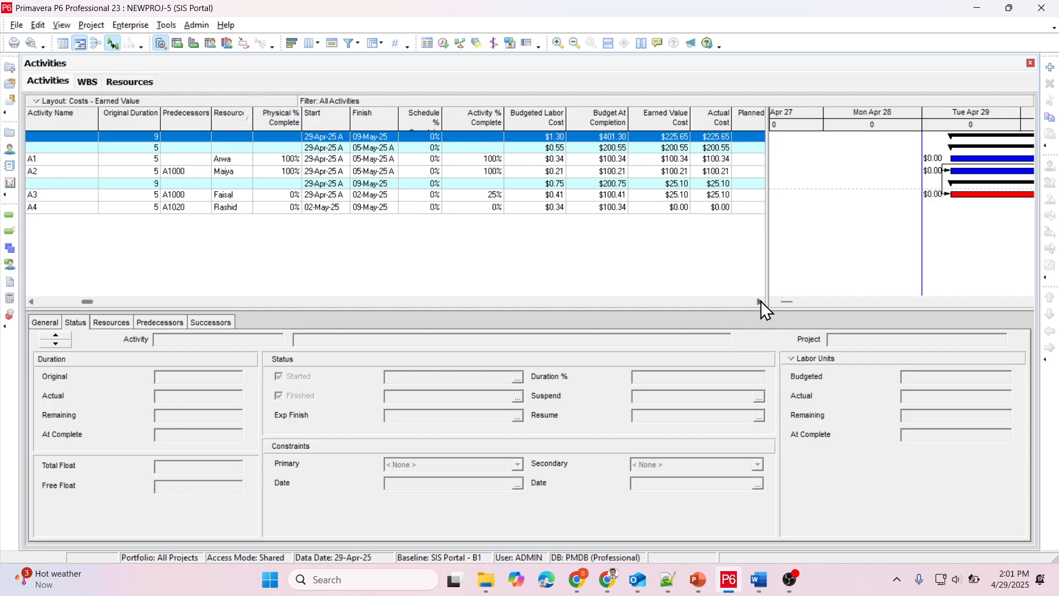
pyautogui.click(760, 301)
pyautogui.click(759, 301)
pyautogui.click(760, 301)
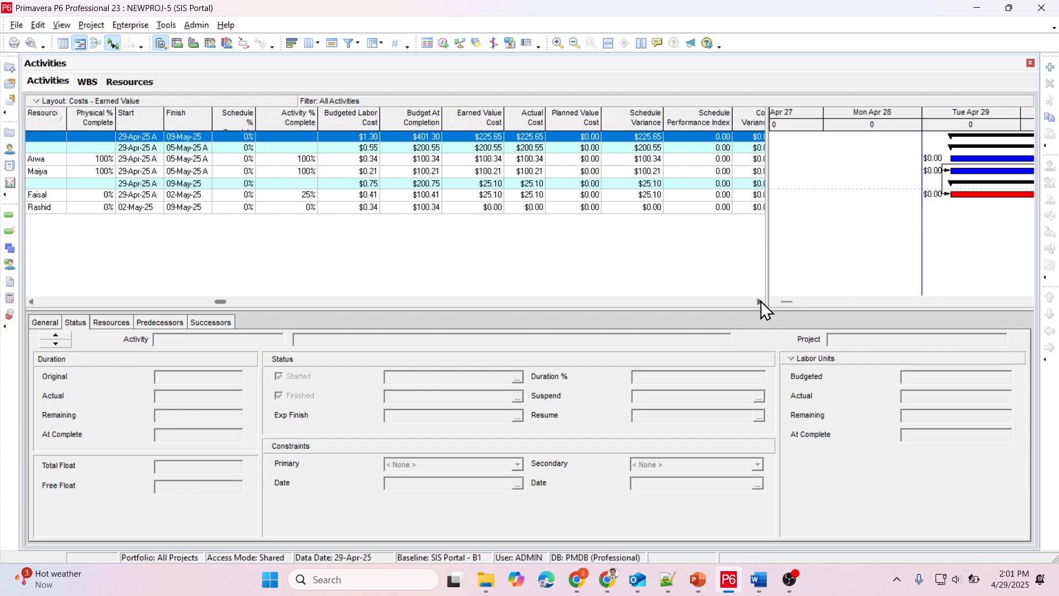
pyautogui.click(760, 302)
pyautogui.click(760, 301)
pyautogui.click(760, 301)
pyautogui.click(761, 302)
pyautogui.click(760, 301)
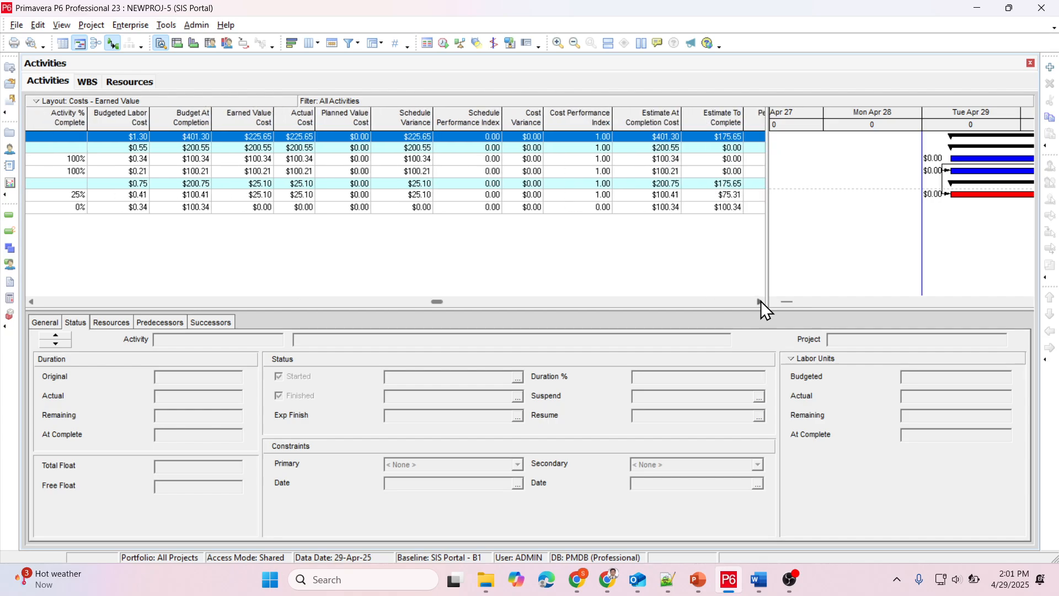
pyautogui.click(760, 301)
pyautogui.click(761, 302)
pyautogui.click(760, 301)
pyautogui.click(760, 301)
pyautogui.click(760, 301)
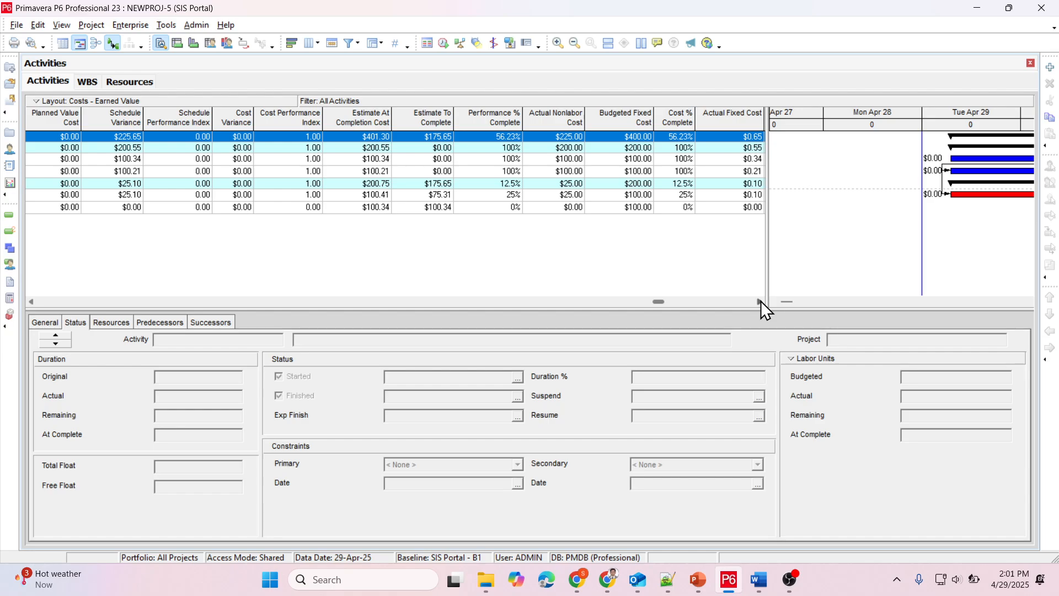
pyautogui.click(760, 301)
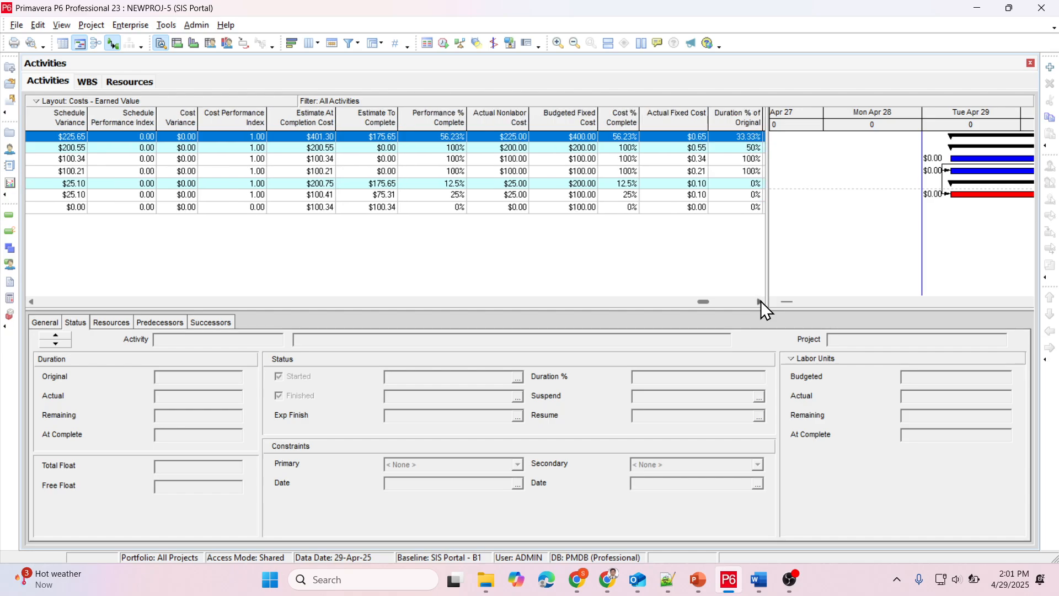
pyautogui.click(760, 301)
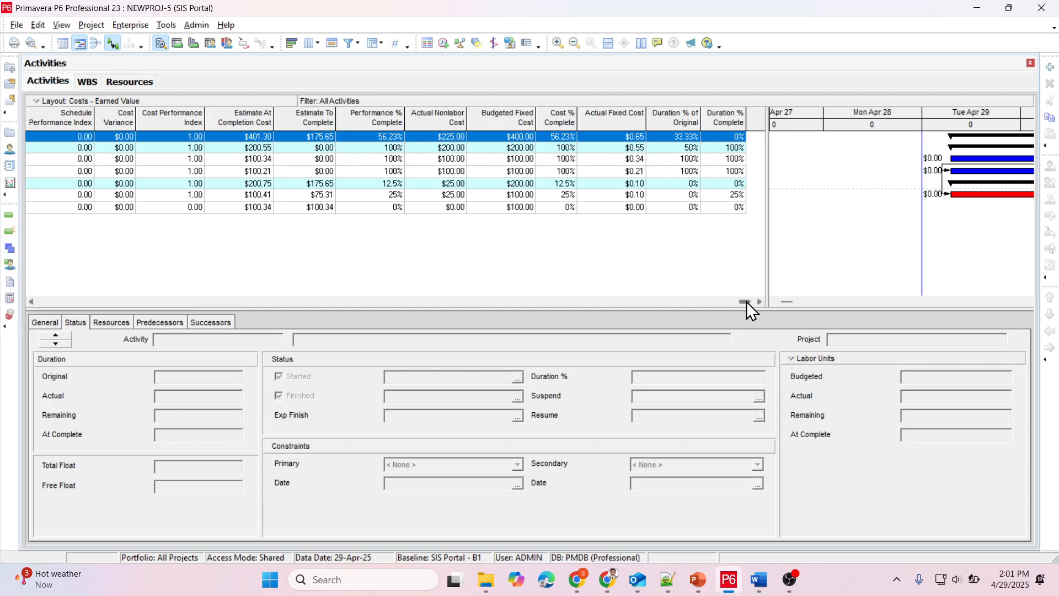
pyautogui.moveTo(746, 302); pyautogui.dragTo(720, 301)
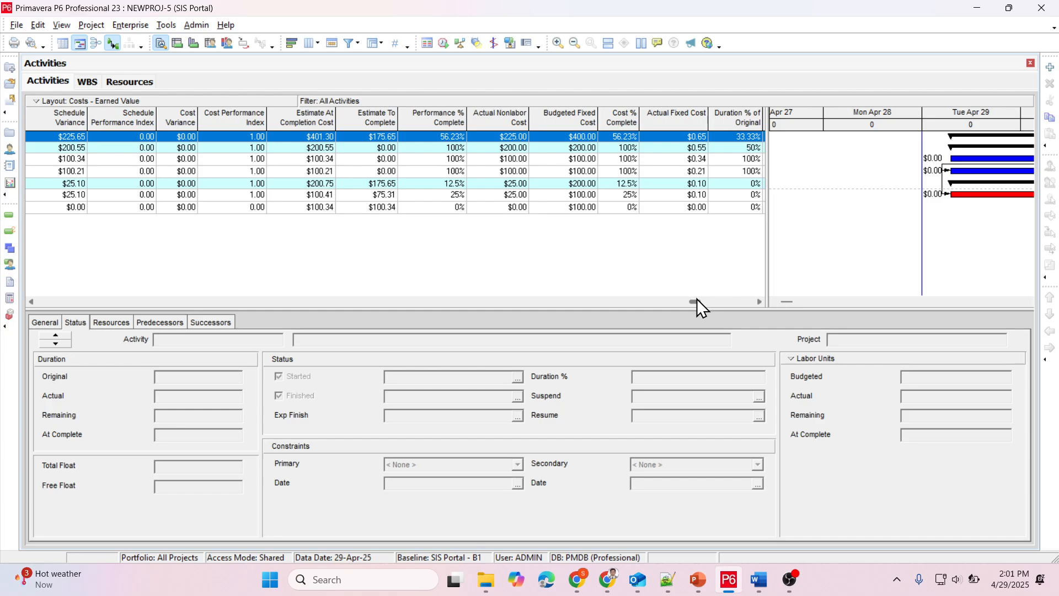
pyautogui.moveTo(697, 299); pyautogui.dragTo(561, 356)
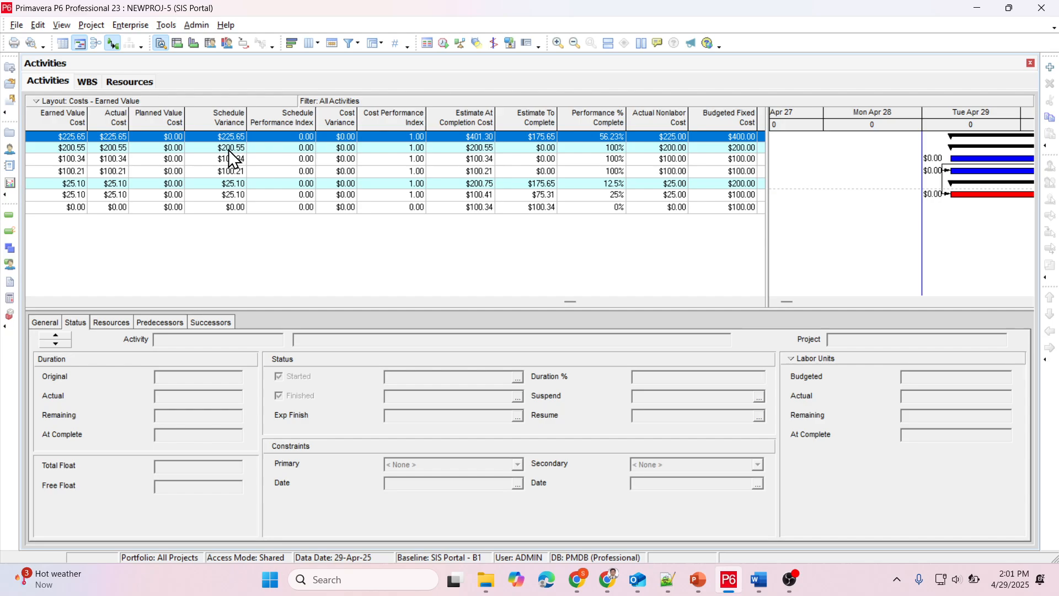
pyautogui.moveTo(568, 299); pyautogui.dragTo(2, 301)
pyautogui.moveTo(571, 302); pyautogui.dragTo(396, 297)
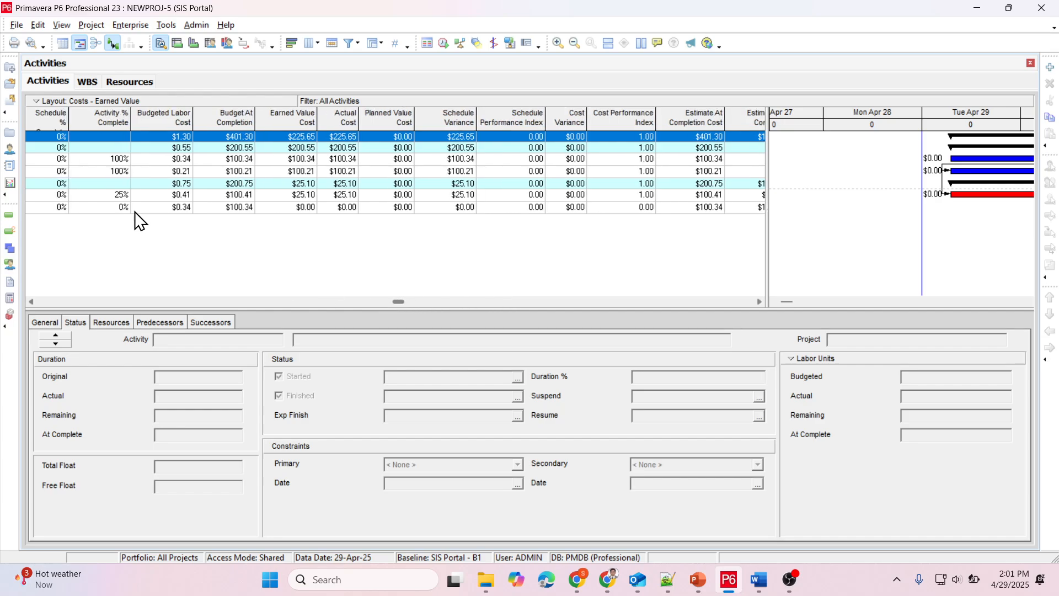
# Set the Budgeted Labor Cost of the Module-1 activities A1 and A2 to $100 each.
pyautogui.click(178, 159)
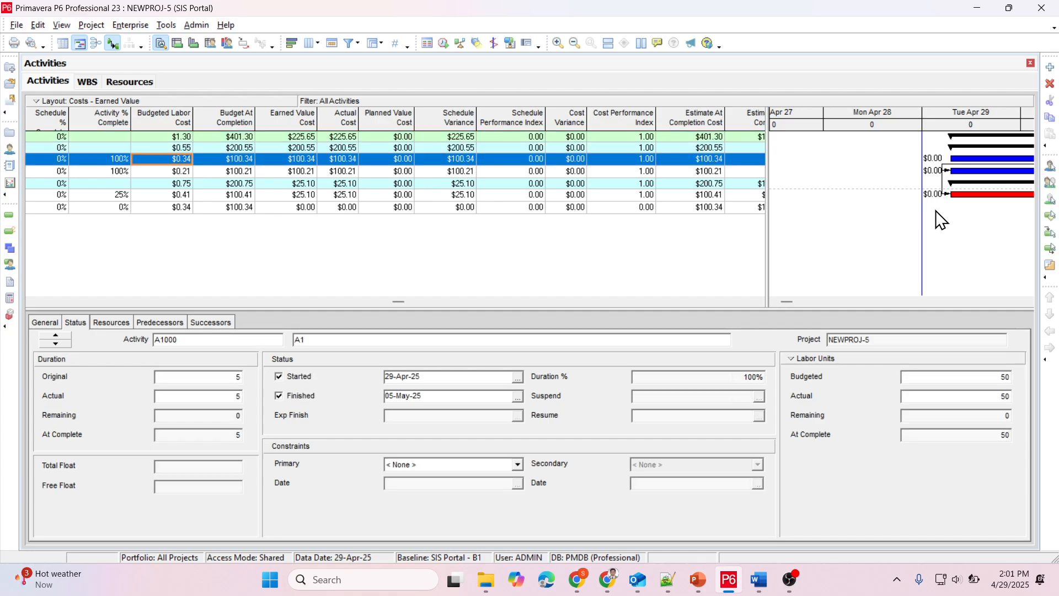
pyautogui.write('100')
pyautogui.press('Return')
pyautogui.click(191, 171)
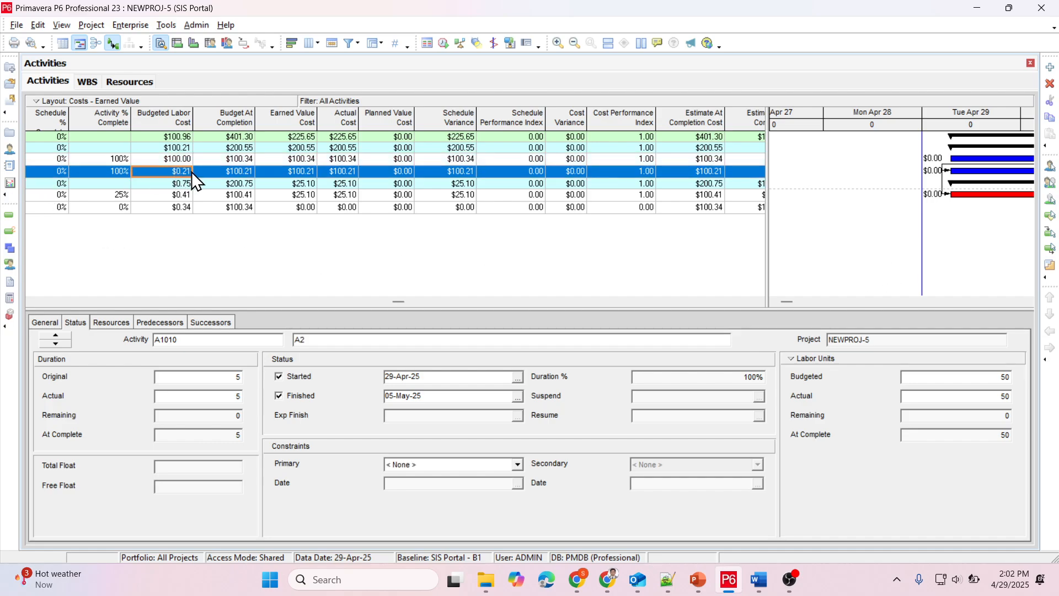
pyautogui.write('100')
pyautogui.press('Return')
# Set the Budgeted Labor Cost of the Module-2 activities A3 and A4 to $100 each and refresh the data.
pyautogui.click(163, 194)
pyautogui.write('100')
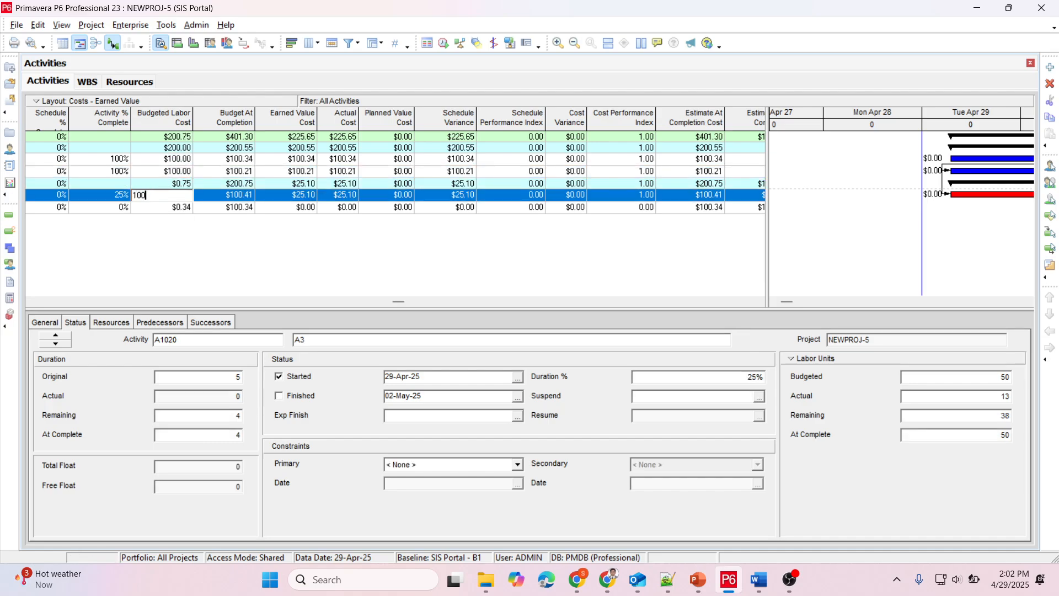
pyautogui.press('Return')
pyautogui.click(164, 208)
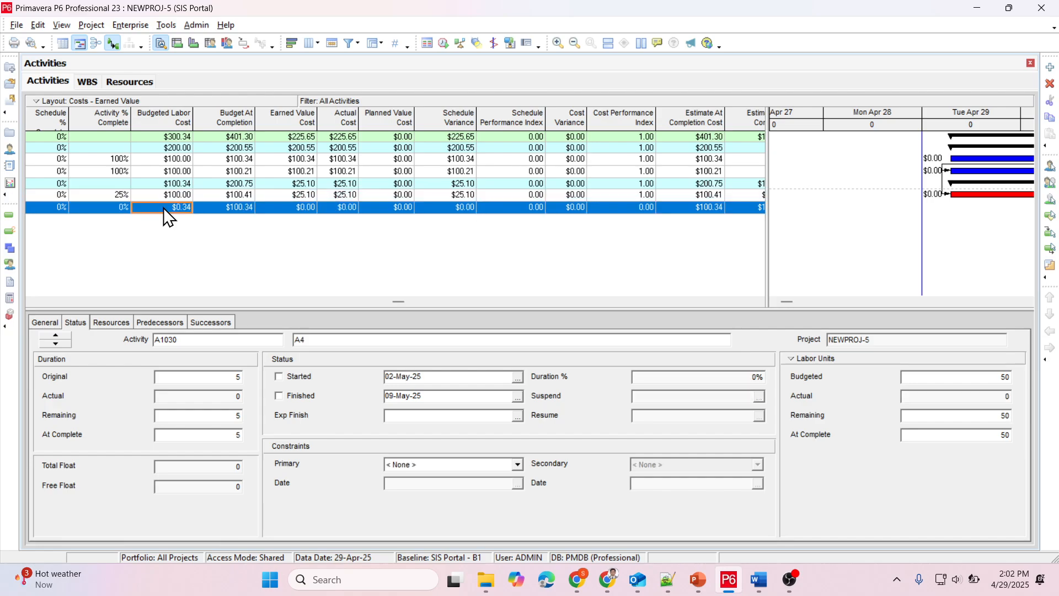
pyautogui.write('100')
pyautogui.press('Return')
pyautogui.click(16, 25)
pyautogui.click(26, 94)
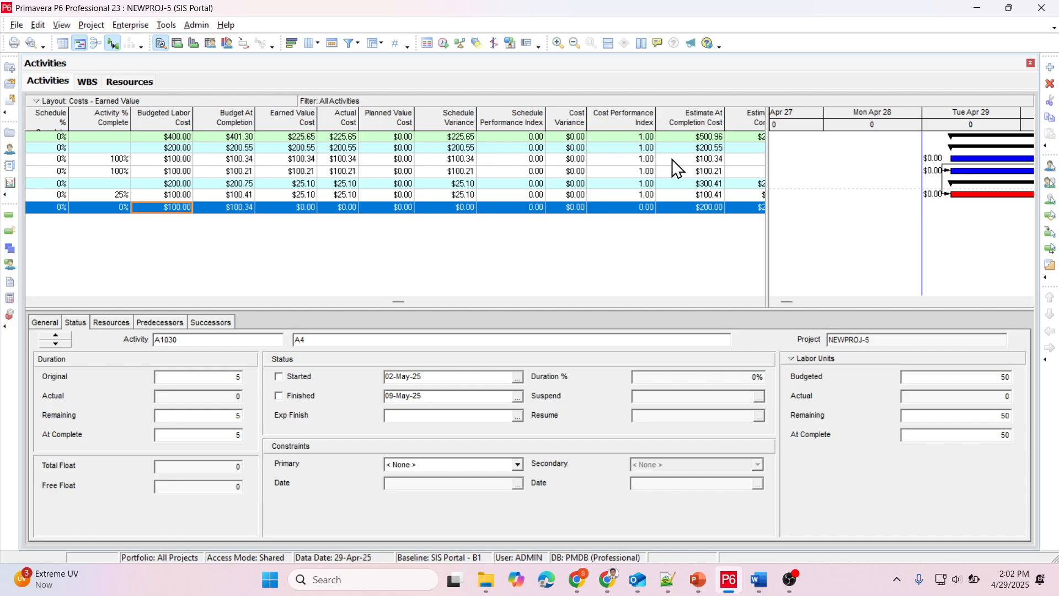
# Select the SIS Portal project and run Schedule with all projects using their own data date.
pyautogui.moveTo(402, 301); pyautogui.dragTo(36, 307)
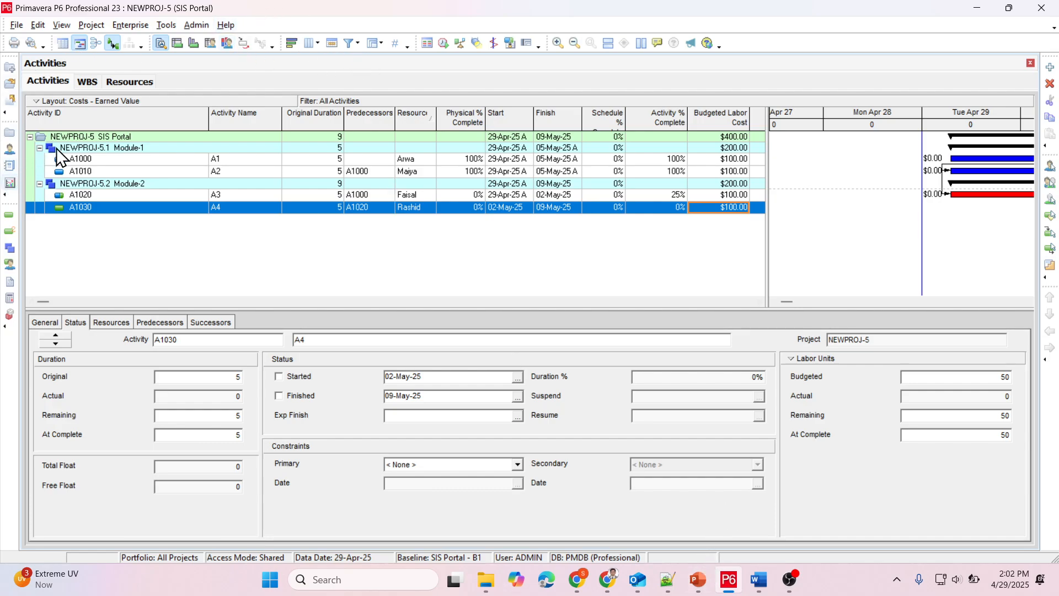
pyautogui.click(78, 137)
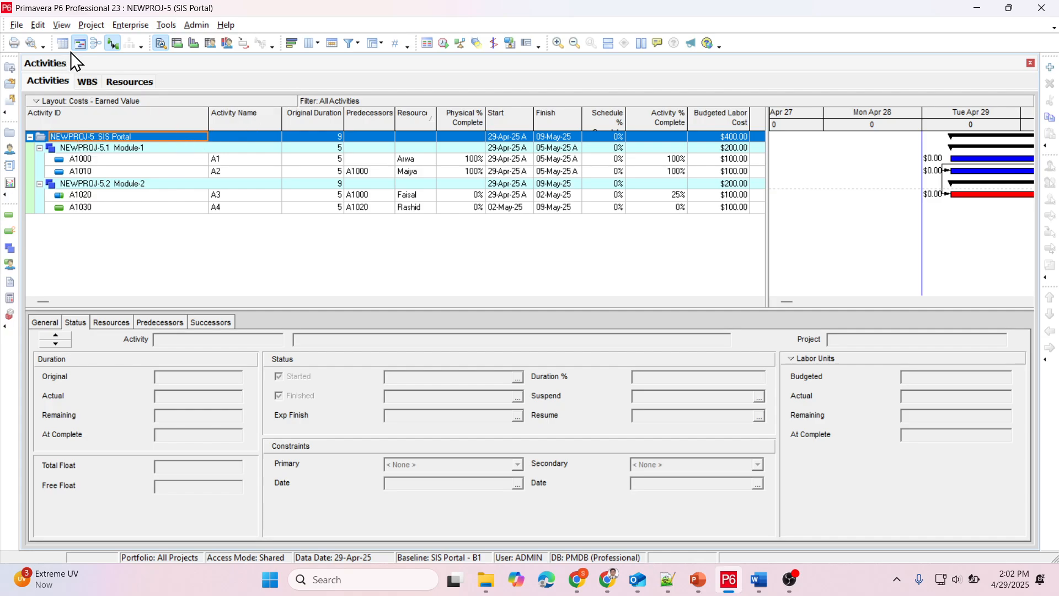
pyautogui.click(445, 43)
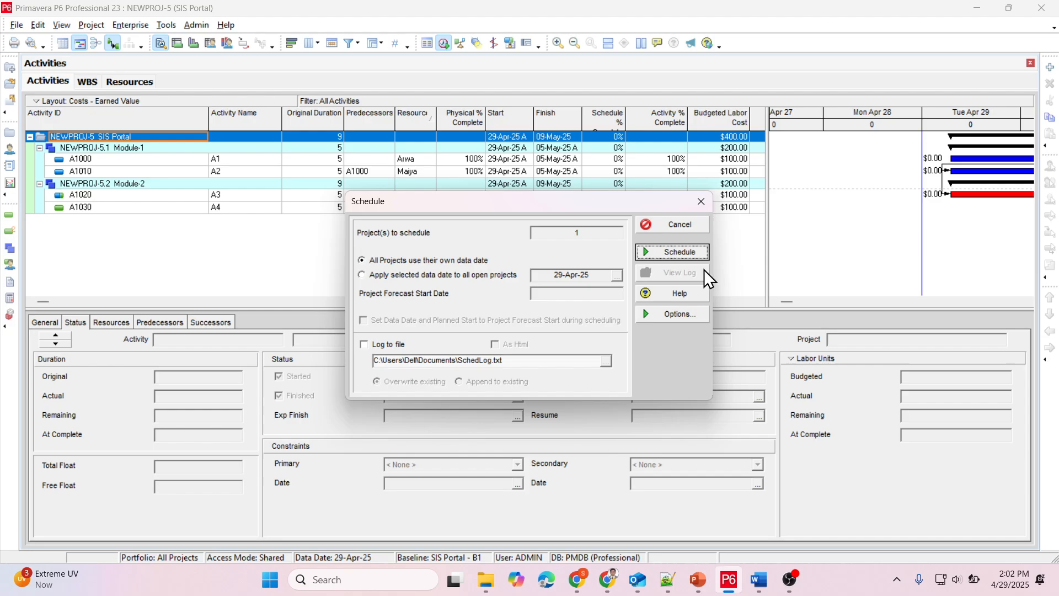
pyautogui.click(682, 252)
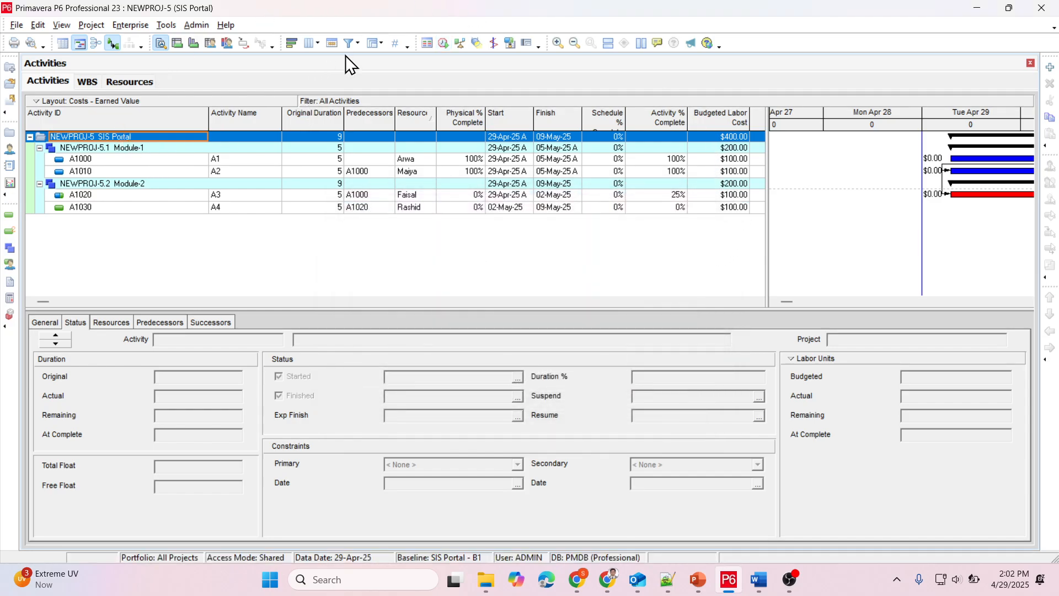
pyautogui.click(511, 44)
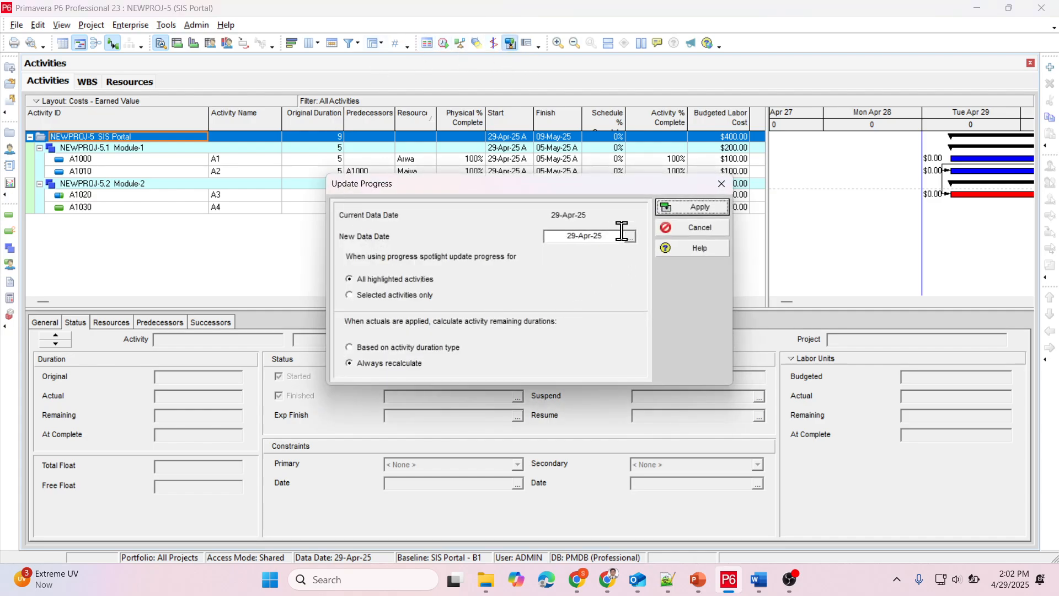
pyautogui.click(1011, 587)
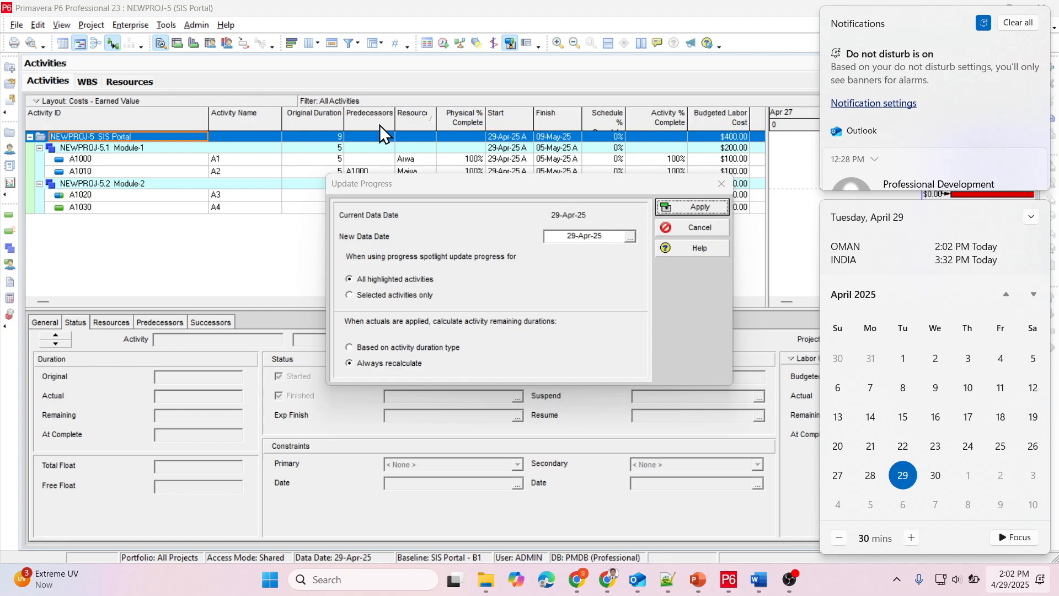
pyautogui.click(701, 226)
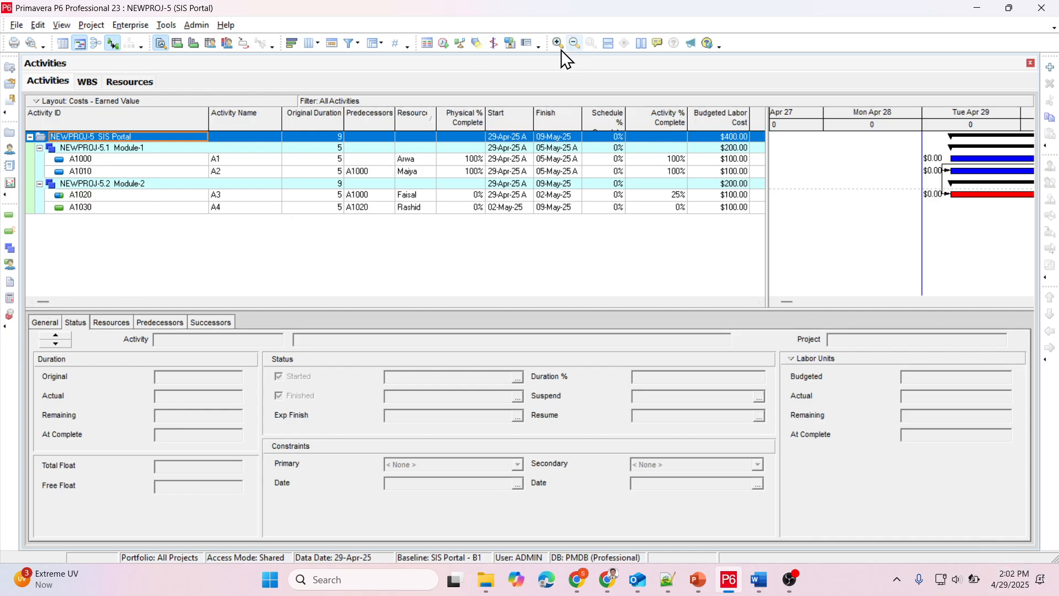
# Update progress for all highlighted activities with the new data date 07-May-25, always recalculating remaining durations, and refresh the data.
pyautogui.click(511, 43)
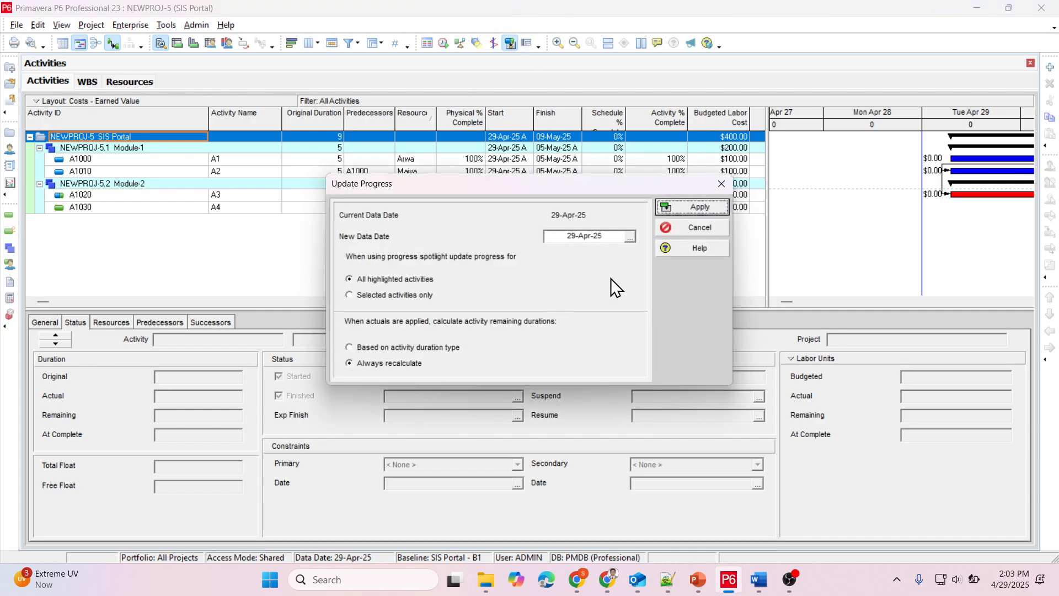
pyautogui.click(631, 238)
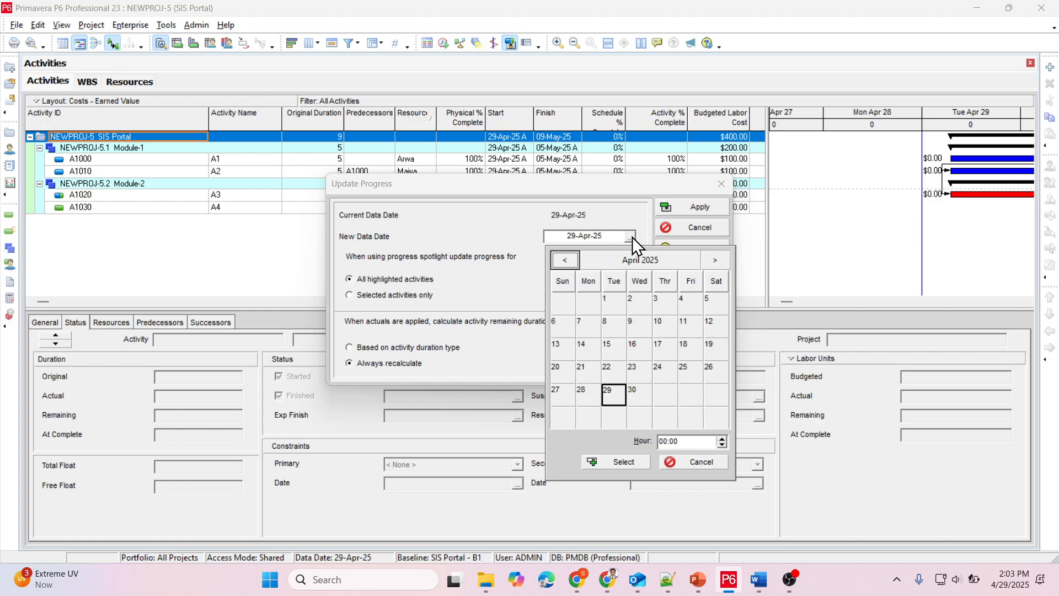
pyautogui.click(714, 261)
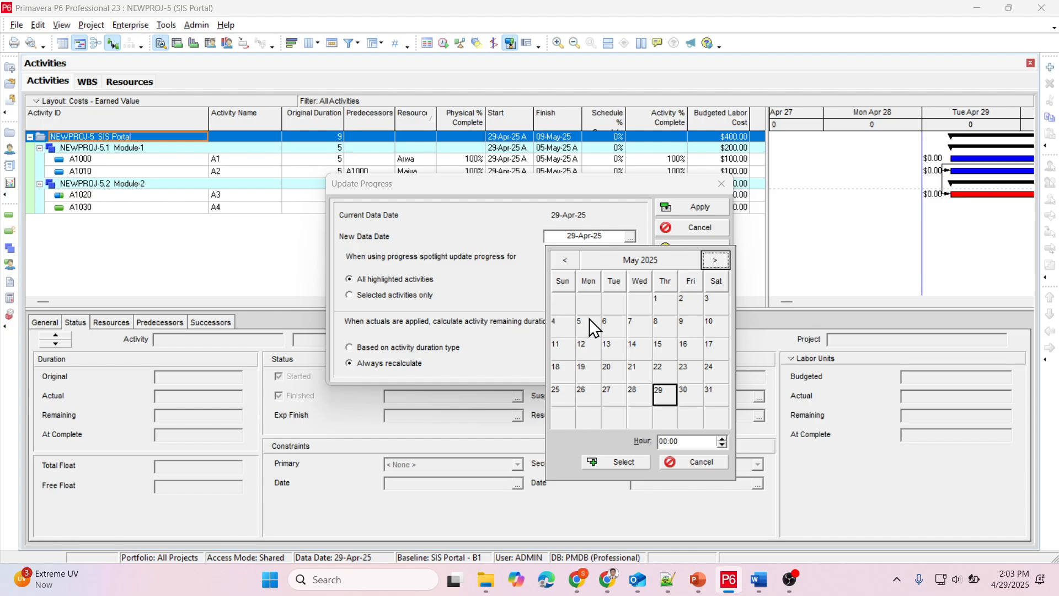
pyautogui.click(635, 322)
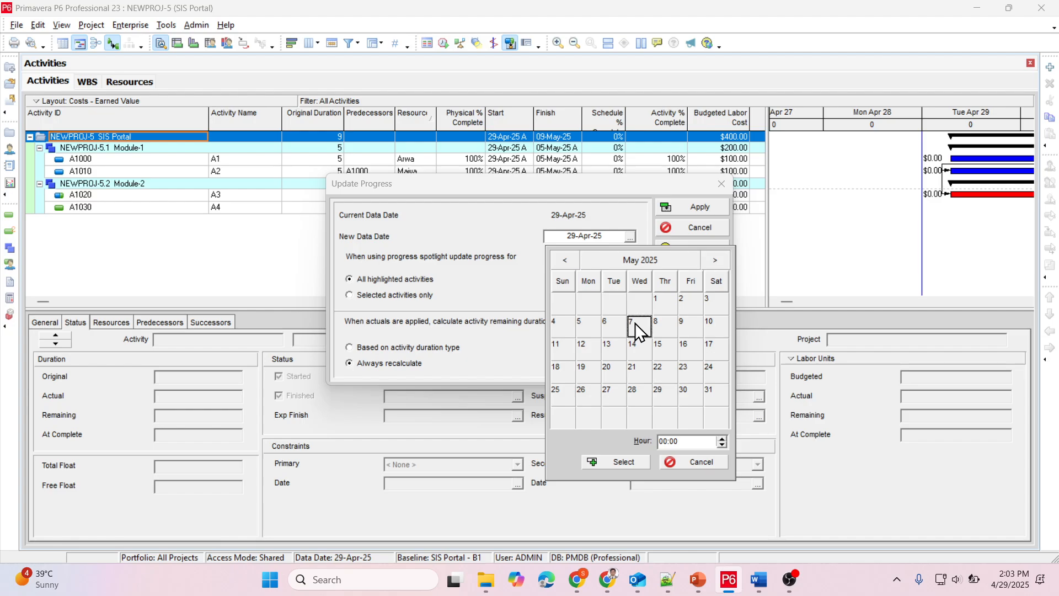
pyautogui.click(611, 461)
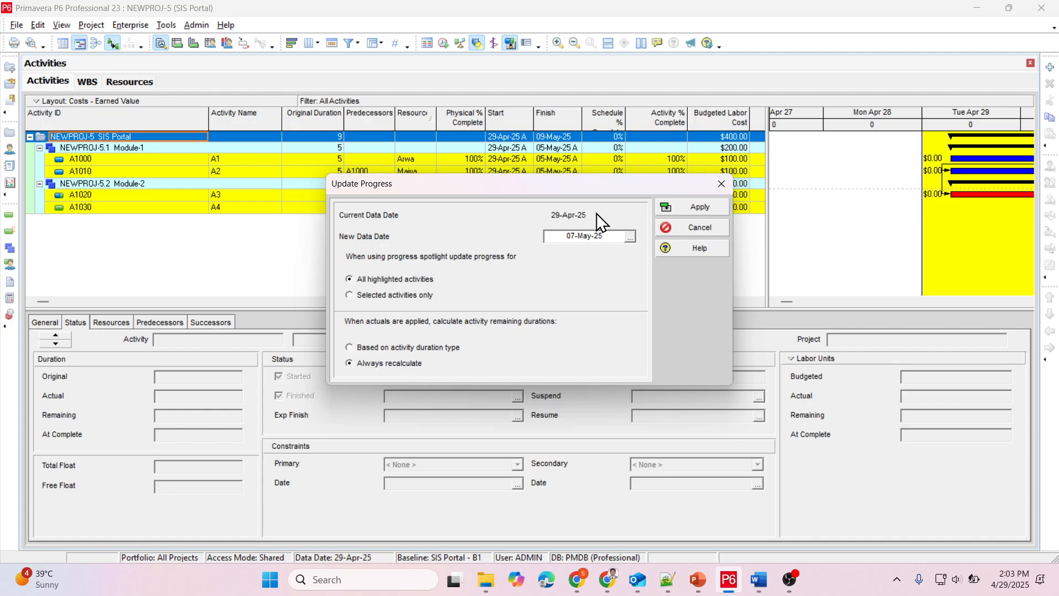
pyautogui.click(685, 206)
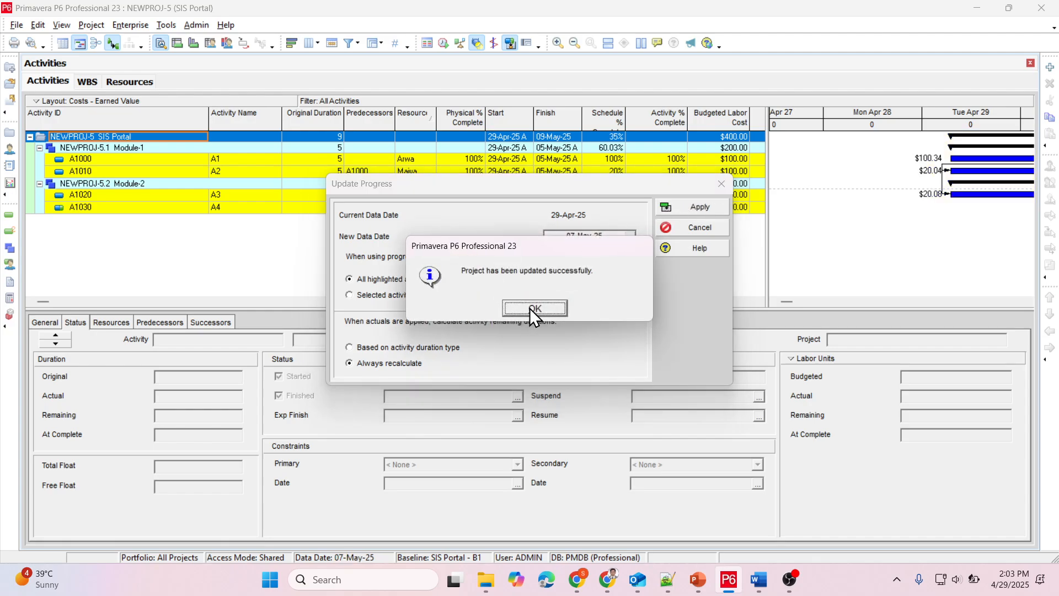
pyautogui.click(530, 308)
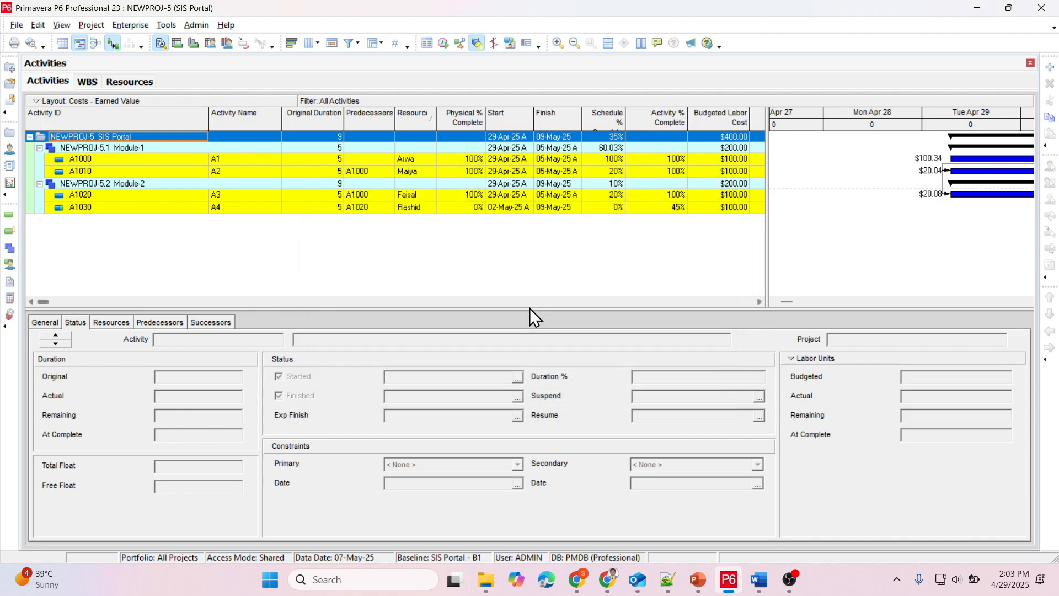
pyautogui.click(17, 25)
pyautogui.click(42, 91)
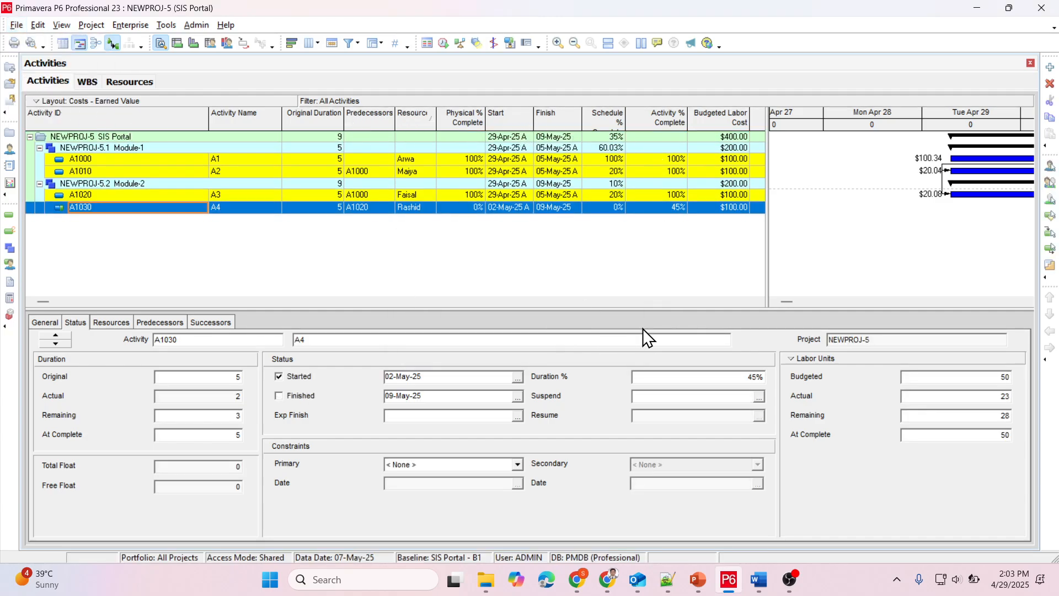
# Examine the SIS Portal earned value, planned value, variance, performance index, estimate and percent complete columns across the activity table.
pyautogui.click(759, 301)
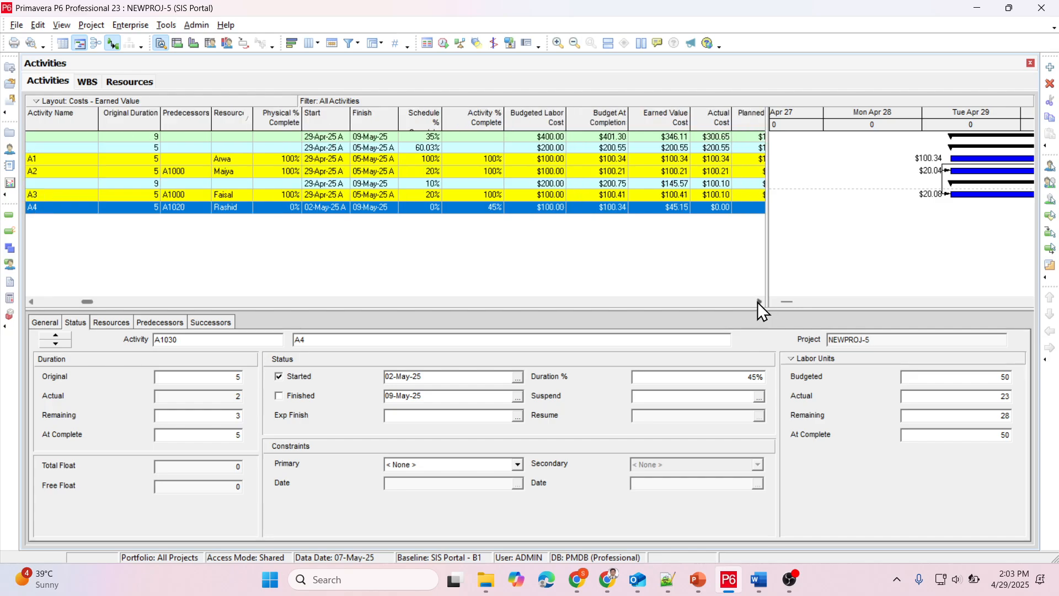
pyautogui.click(759, 301)
pyautogui.click(760, 302)
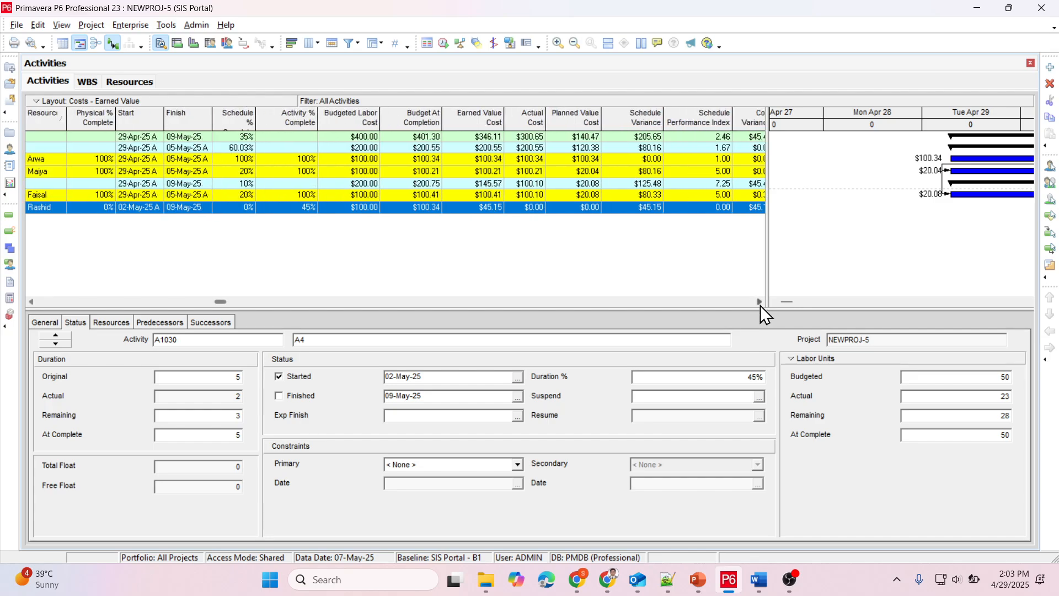
pyautogui.click(761, 304)
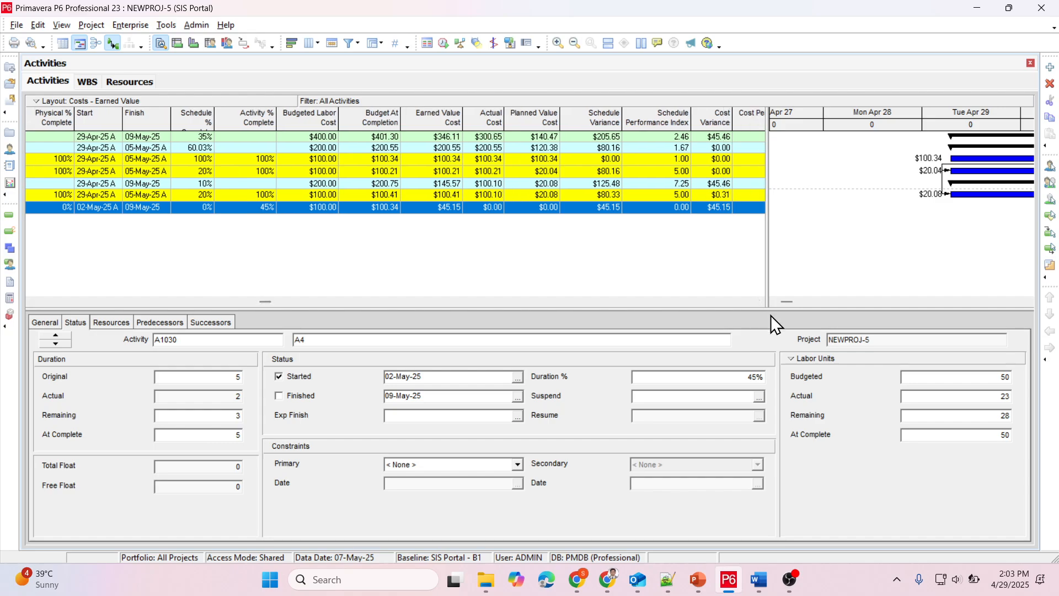
pyautogui.click(763, 303)
pyautogui.click(763, 302)
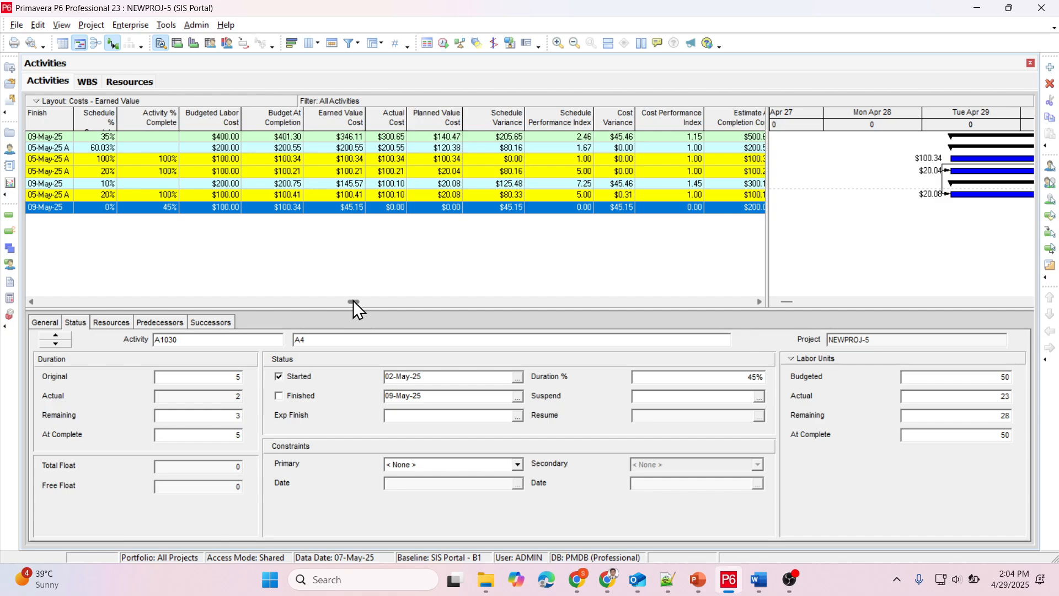
pyautogui.moveTo(358, 304); pyautogui.dragTo(392, 308)
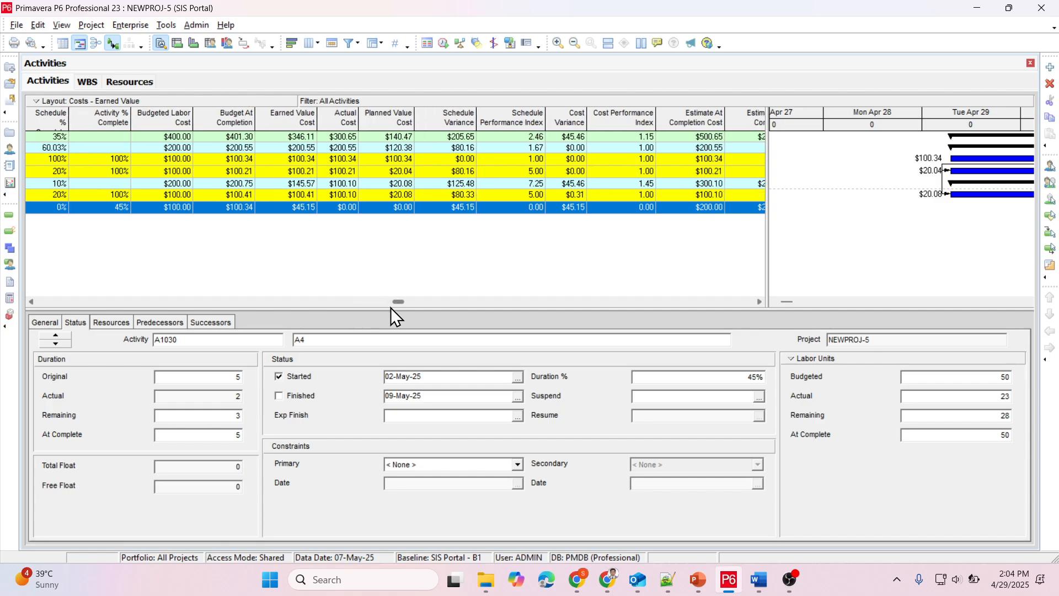
pyautogui.click(703, 302)
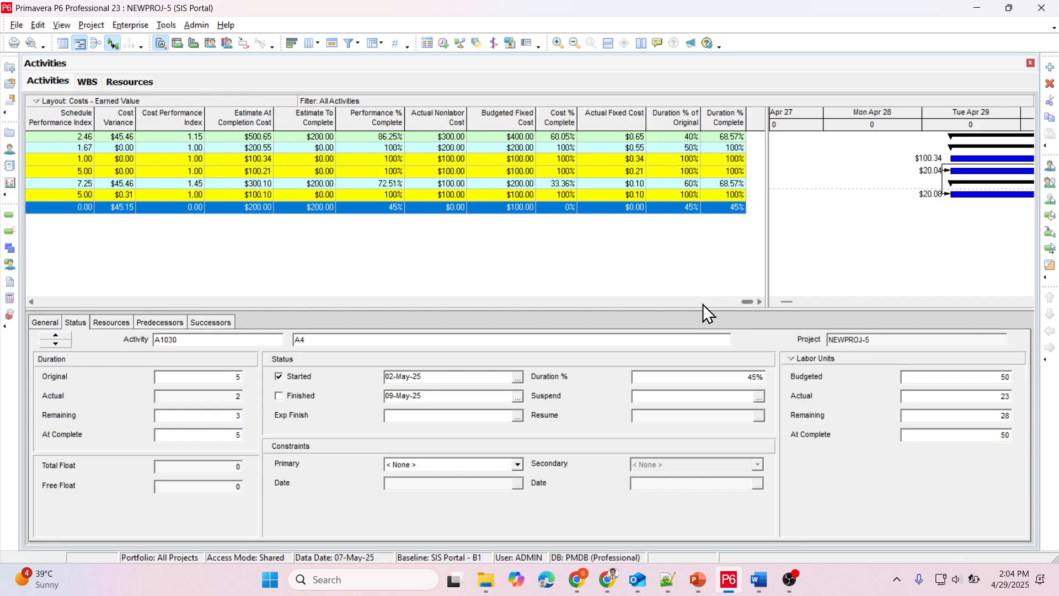
pyautogui.click(703, 302)
pyautogui.click(700, 302)
pyautogui.click(697, 303)
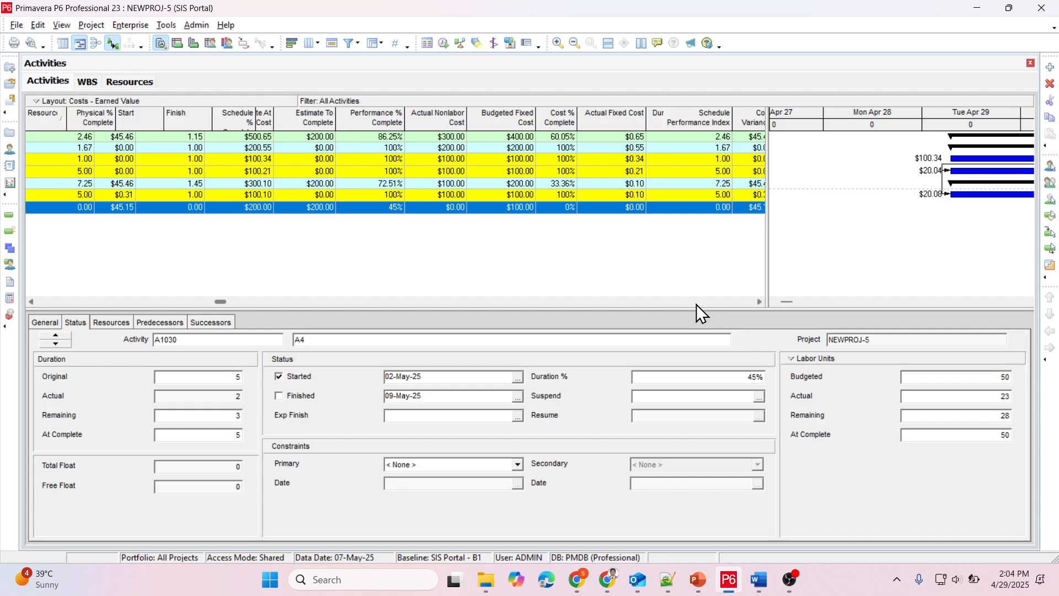
pyautogui.click(707, 304)
pyautogui.click(706, 306)
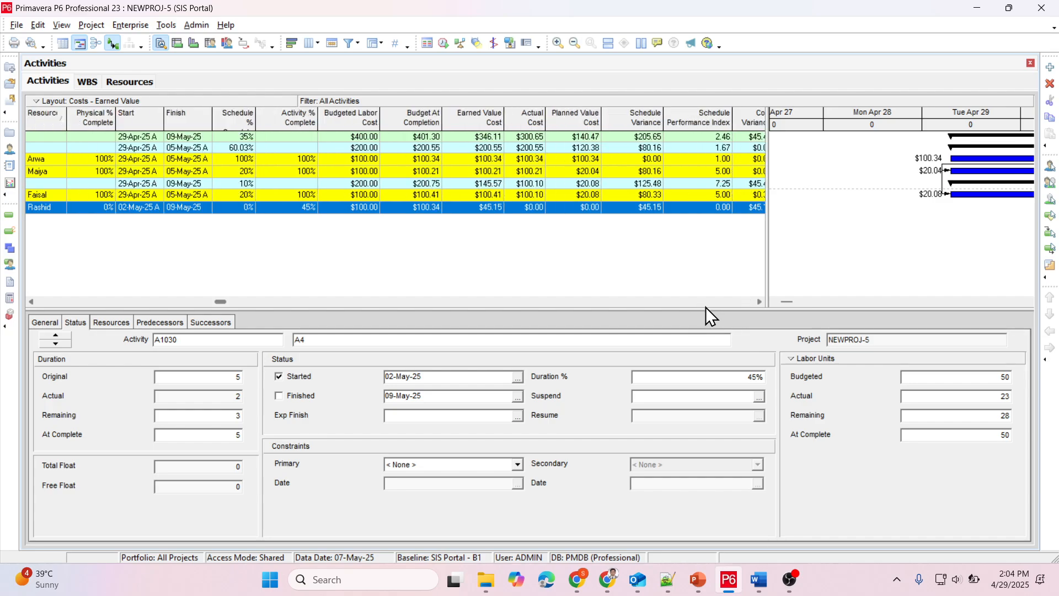
pyautogui.click(707, 307)
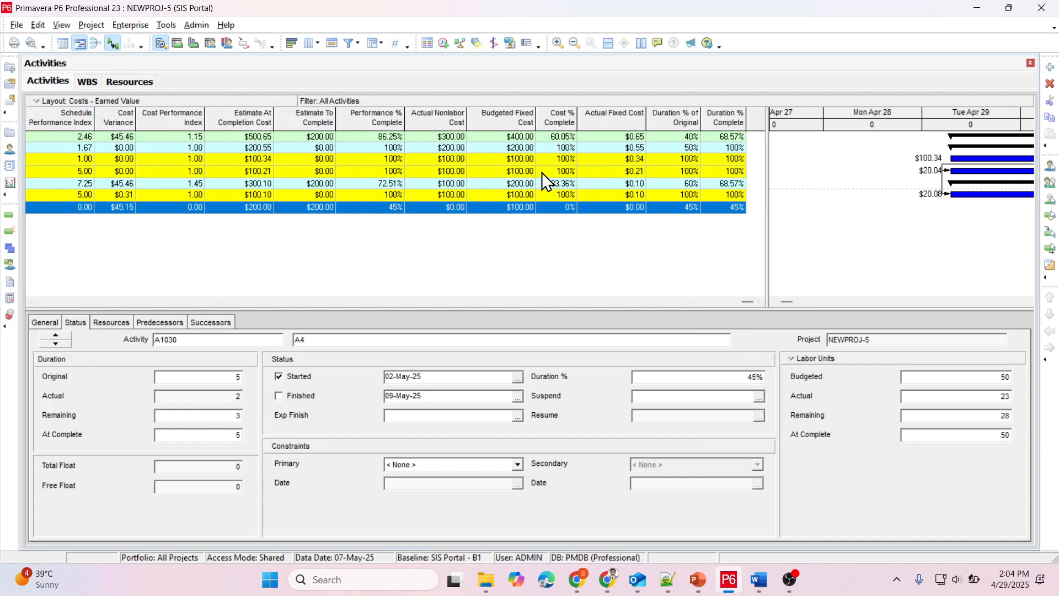
# Set the Budgeted Fixed Cost of the Module-1 activities A1 and A2 to $200 each.
pyautogui.click(521, 161)
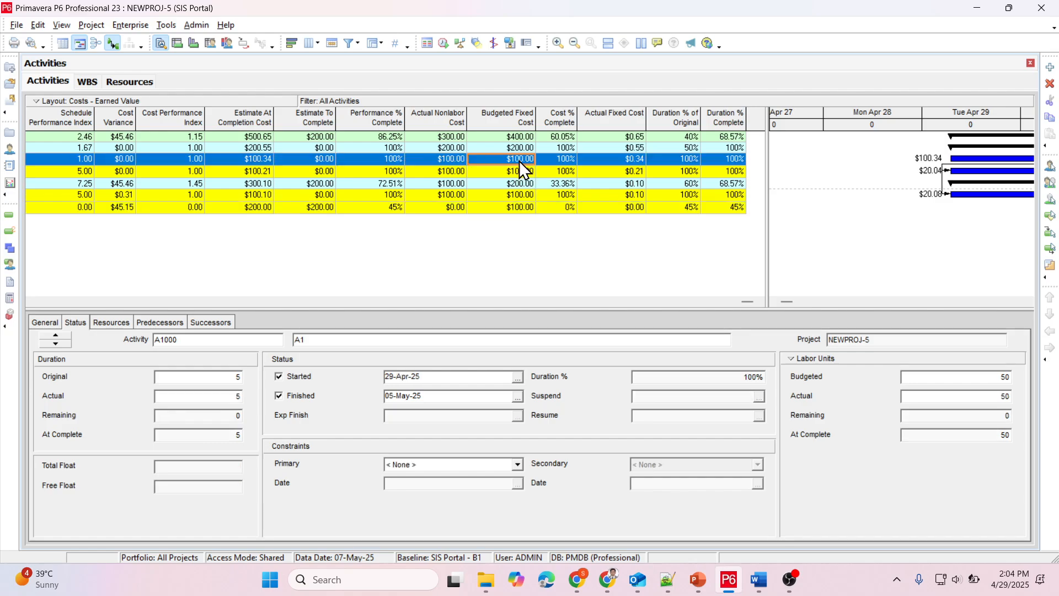
pyautogui.write('200')
pyautogui.click(518, 172)
pyautogui.write('200')
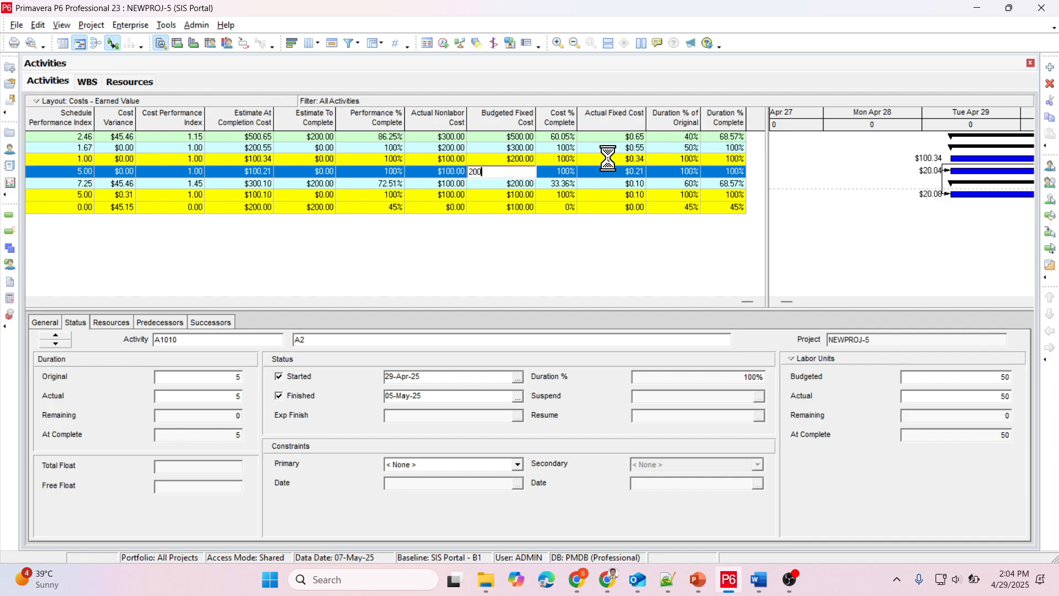
pyautogui.press('Return')
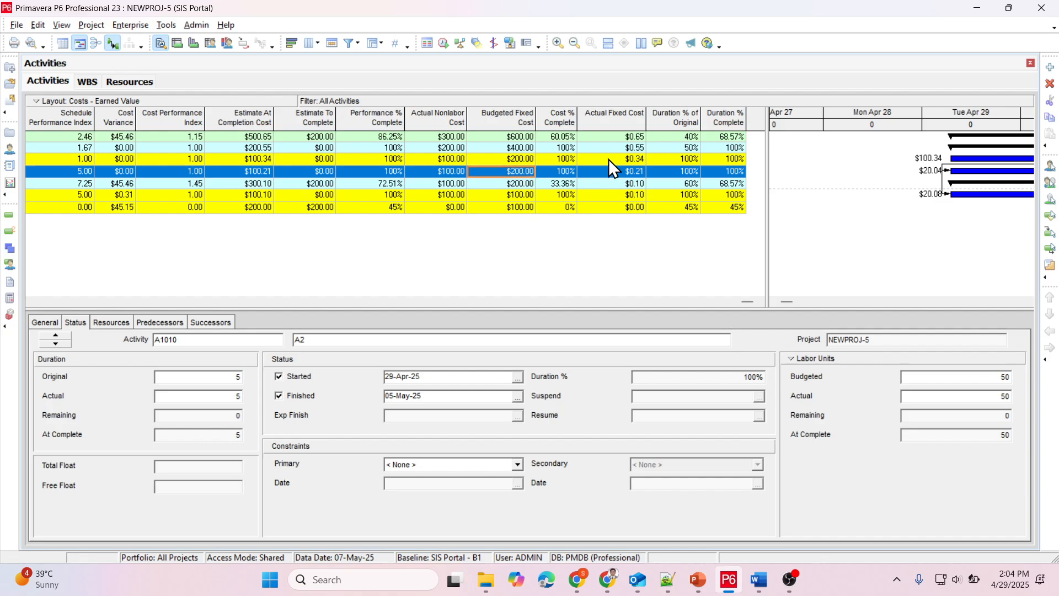
# Set the Budgeted Fixed Cost of the Module-2 activities A3 and A4 to $200 each.
pyautogui.click(513, 197)
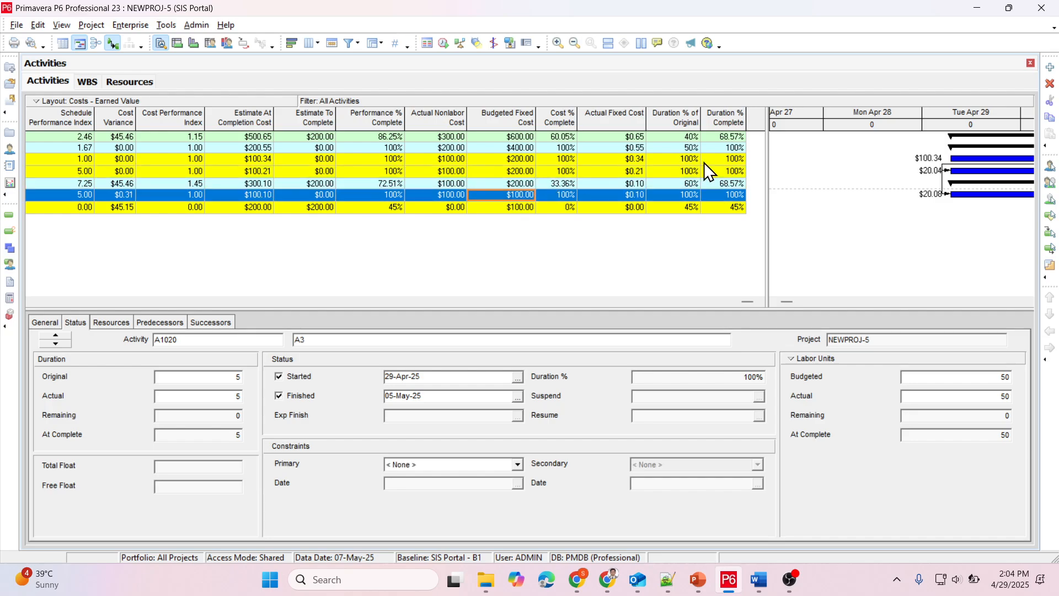
pyautogui.write('200')
pyautogui.press('Return')
pyautogui.click(512, 208)
pyautogui.write('200')
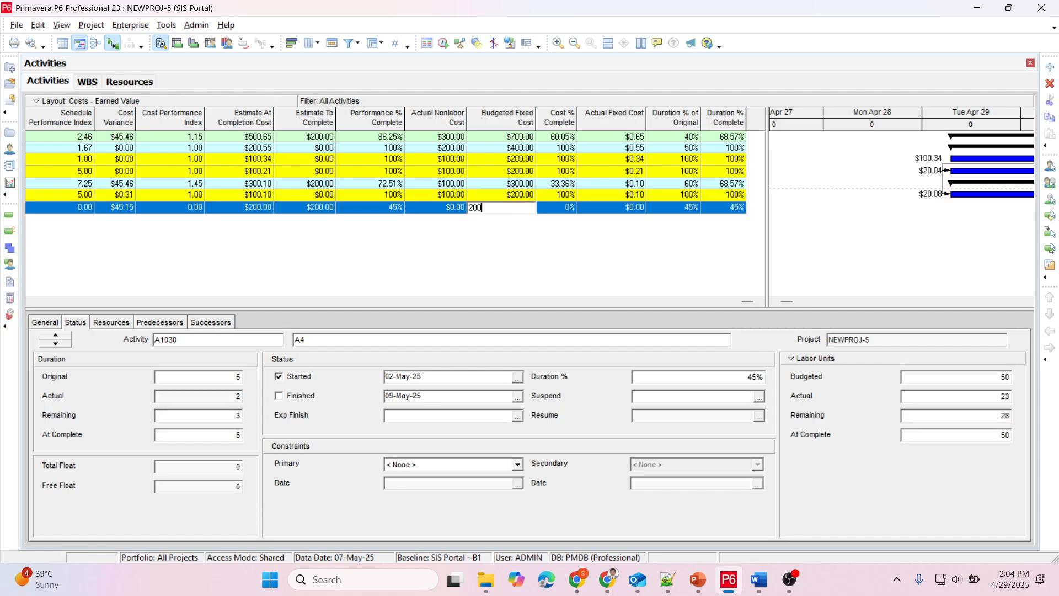
pyautogui.press('Return')
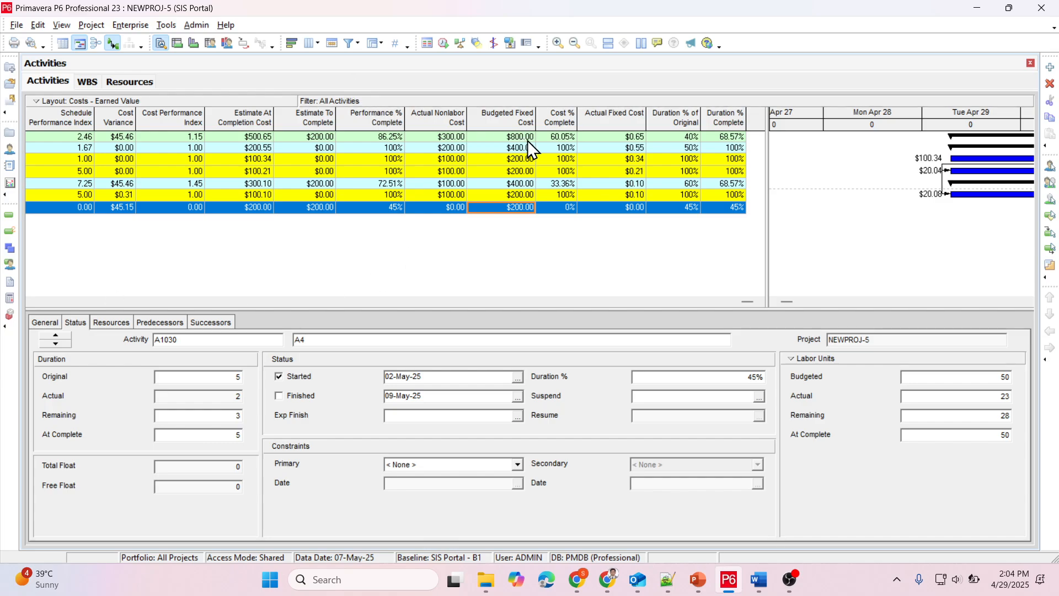
# Refresh the SIS Portal project data and review the budget at completion, earned value, planned value and schedule variance columns.
pyautogui.click(17, 25)
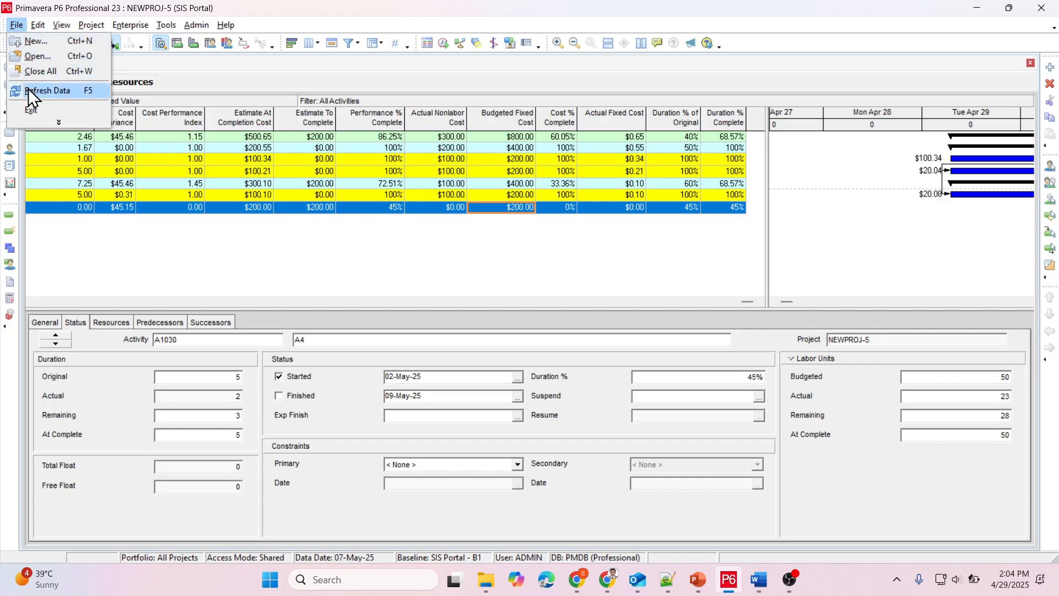
pyautogui.click(28, 88)
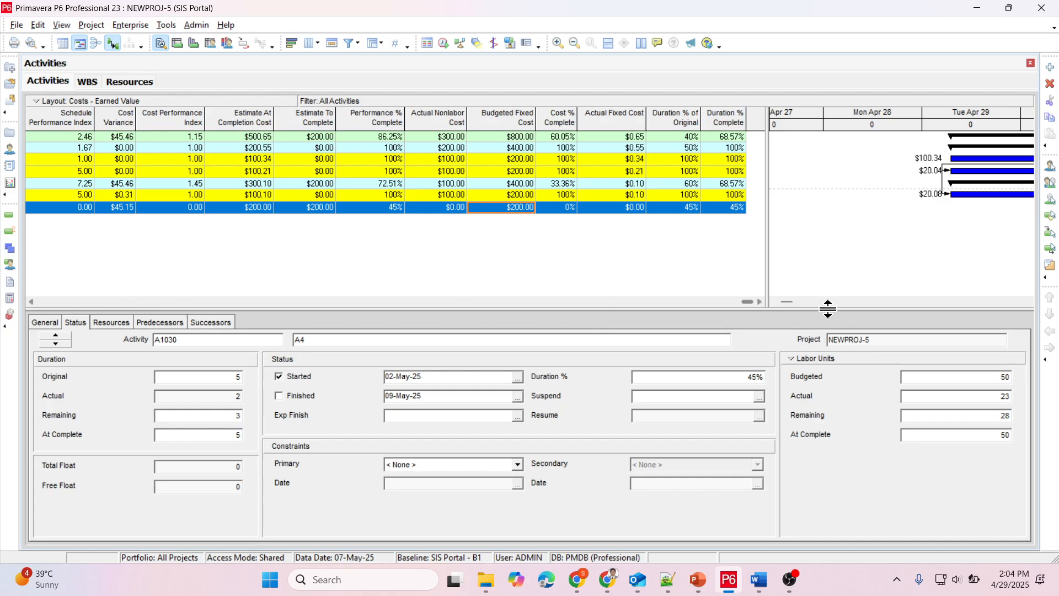
pyautogui.moveTo(750, 300); pyautogui.dragTo(30, 306)
pyautogui.click(62, 138)
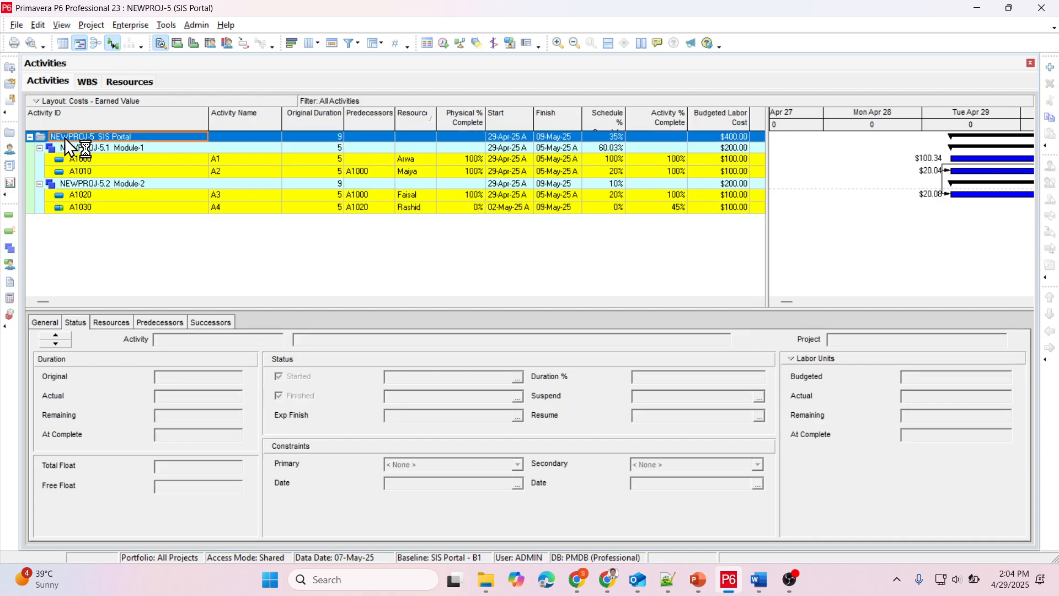
pyautogui.click(17, 24)
pyautogui.click(28, 91)
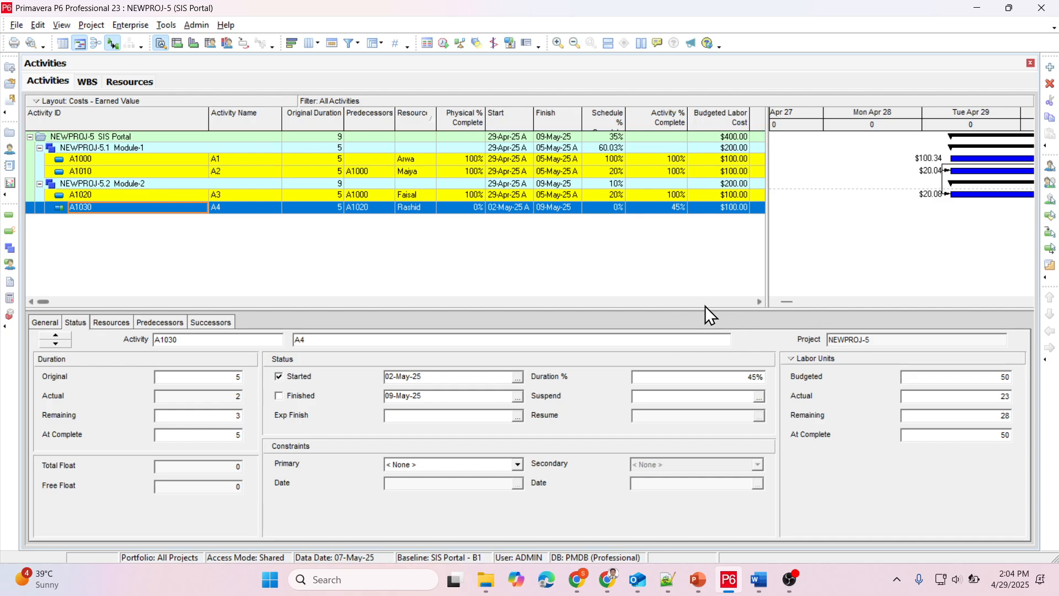
pyautogui.click(760, 302)
pyautogui.click(760, 302)
pyautogui.click(759, 302)
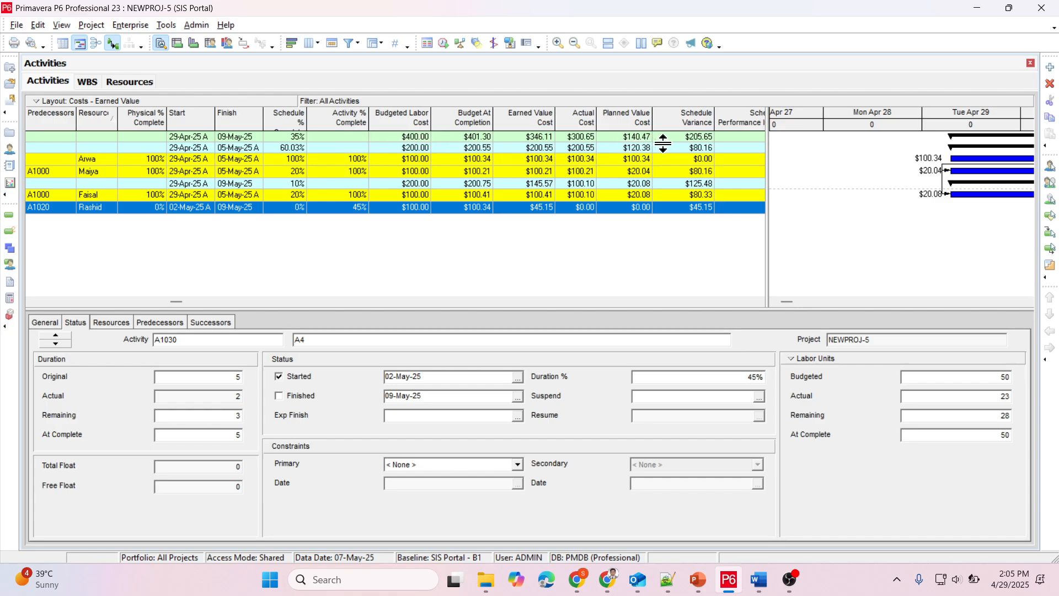
pyautogui.click(759, 303)
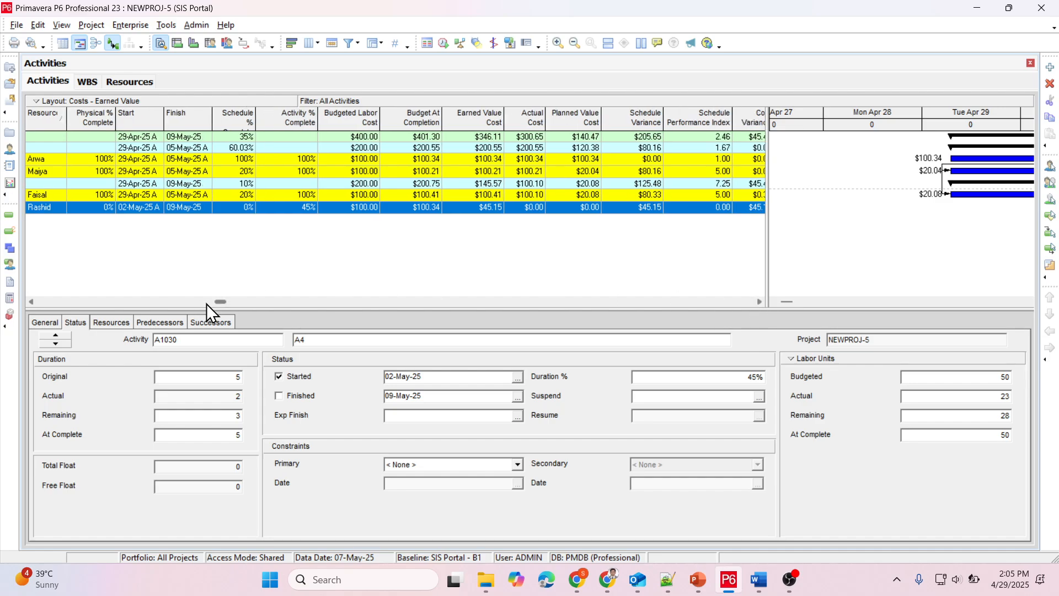
pyautogui.moveTo(219, 303); pyautogui.dragTo(7, 302)
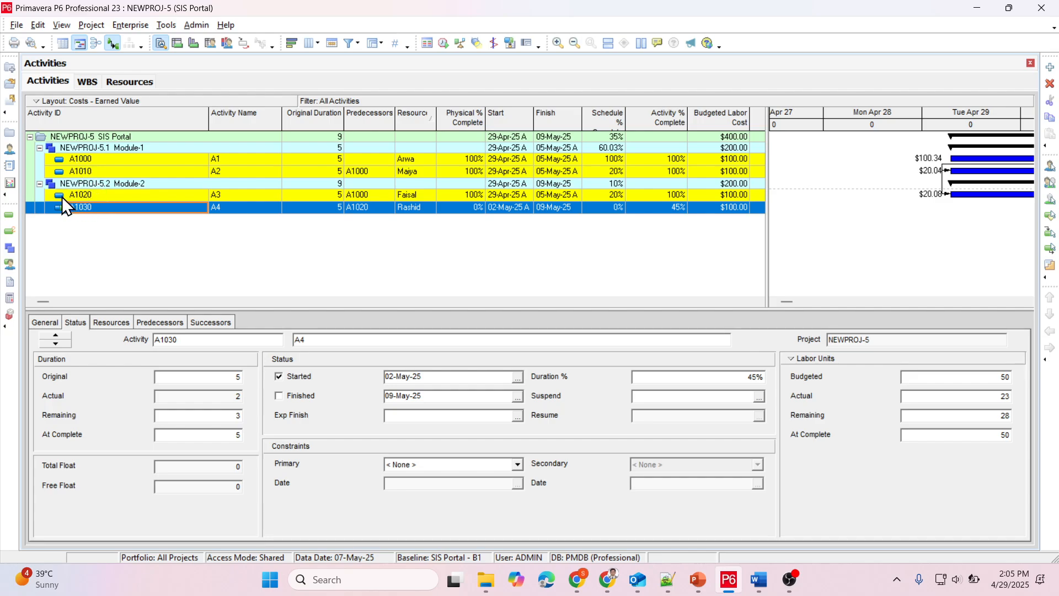
# Clear the Finished status of activity A3 and set its Duration % to 25%.
pyautogui.click(61, 194)
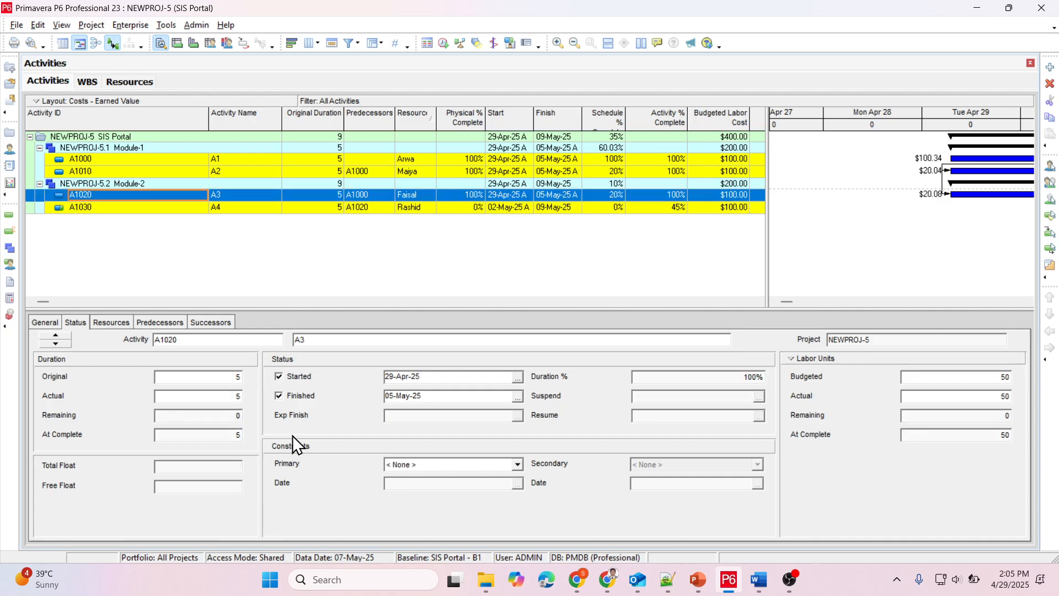
pyautogui.click(277, 395)
pyautogui.click(752, 377)
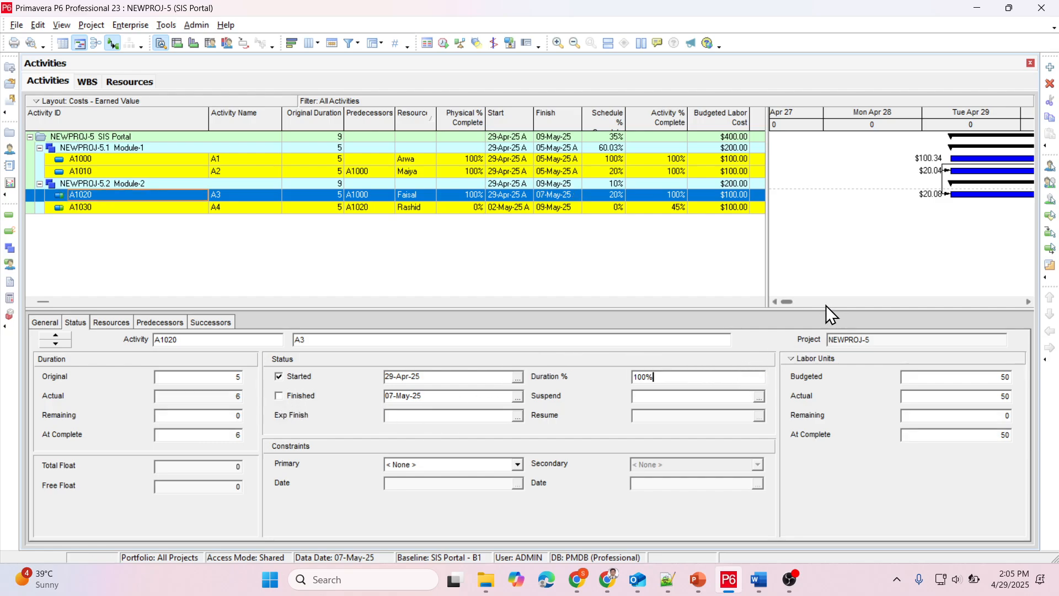
pyautogui.press('Left')
pyautogui.press('Left')
pyautogui.press('Delete')
pyautogui.press('BackSpace')
pyautogui.press('BackSpace')
pyautogui.write('25')
pyautogui.press('Return')
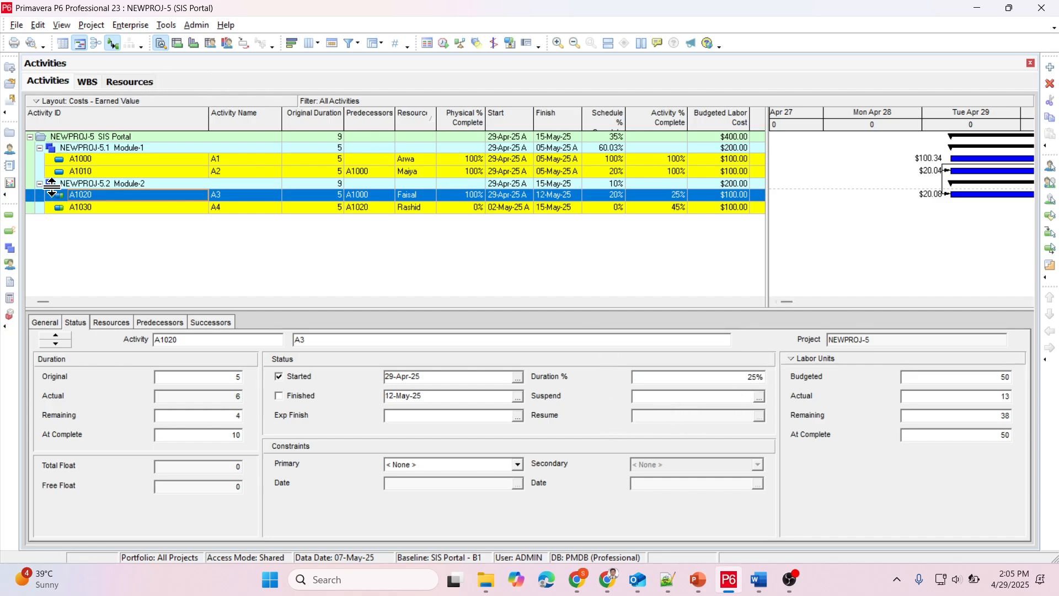
# Try to clear the Started status of activity A4.
pyautogui.click(64, 207)
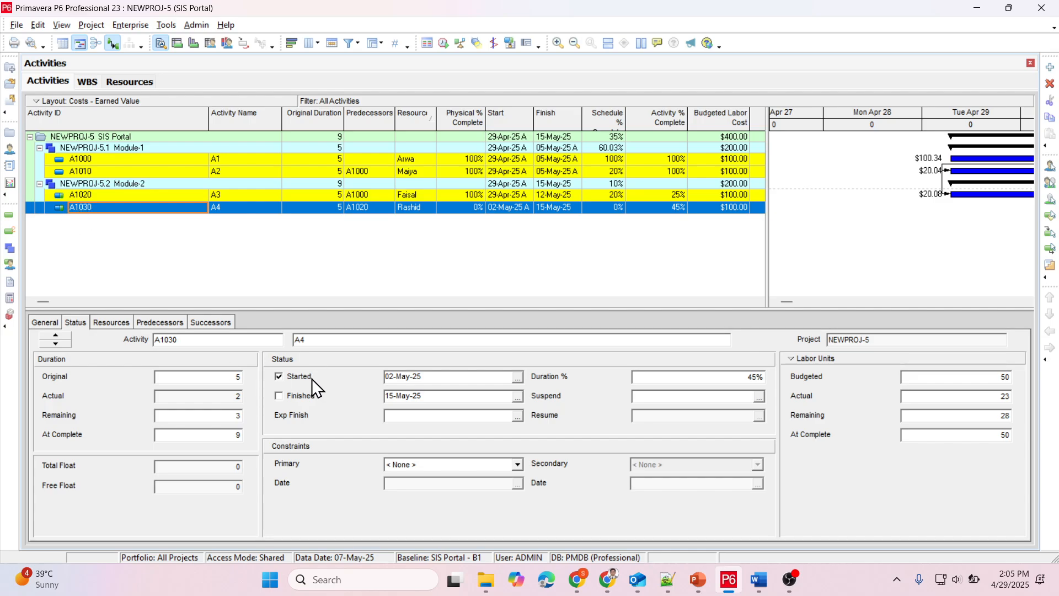
pyautogui.click(279, 376)
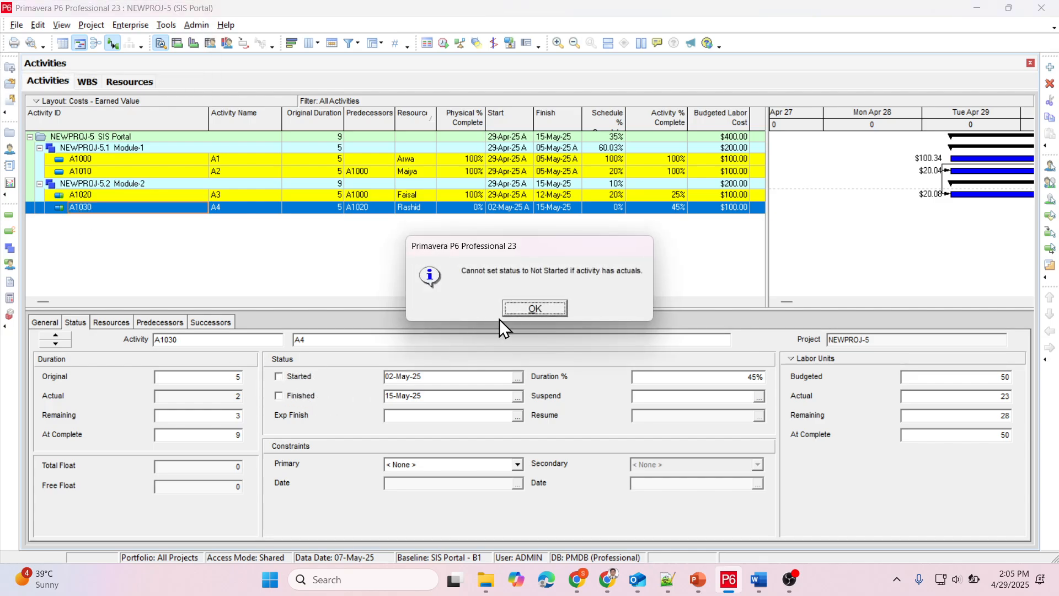
pyautogui.click(529, 304)
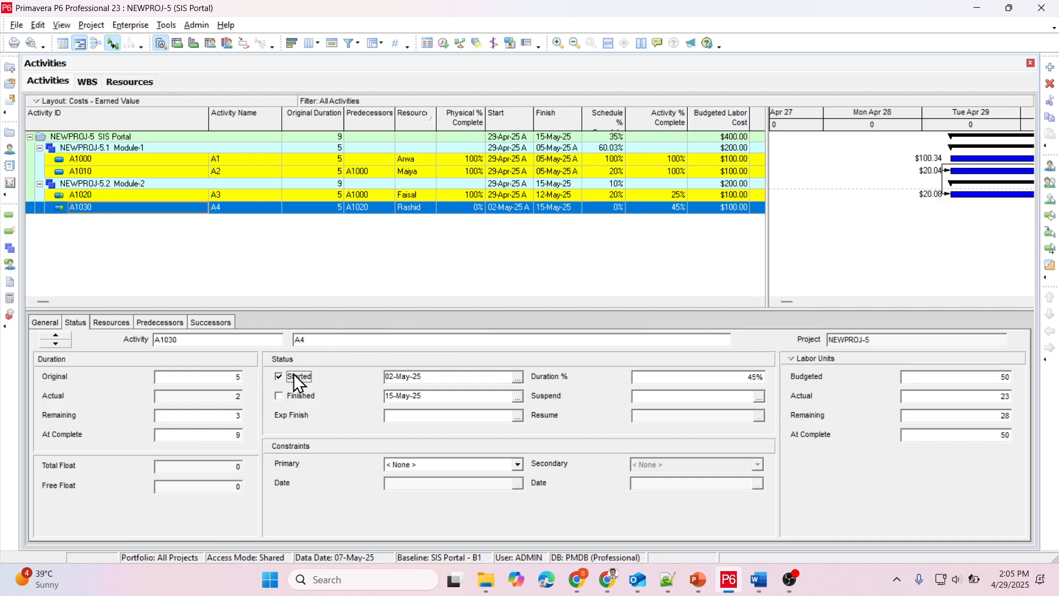
pyautogui.click(280, 378)
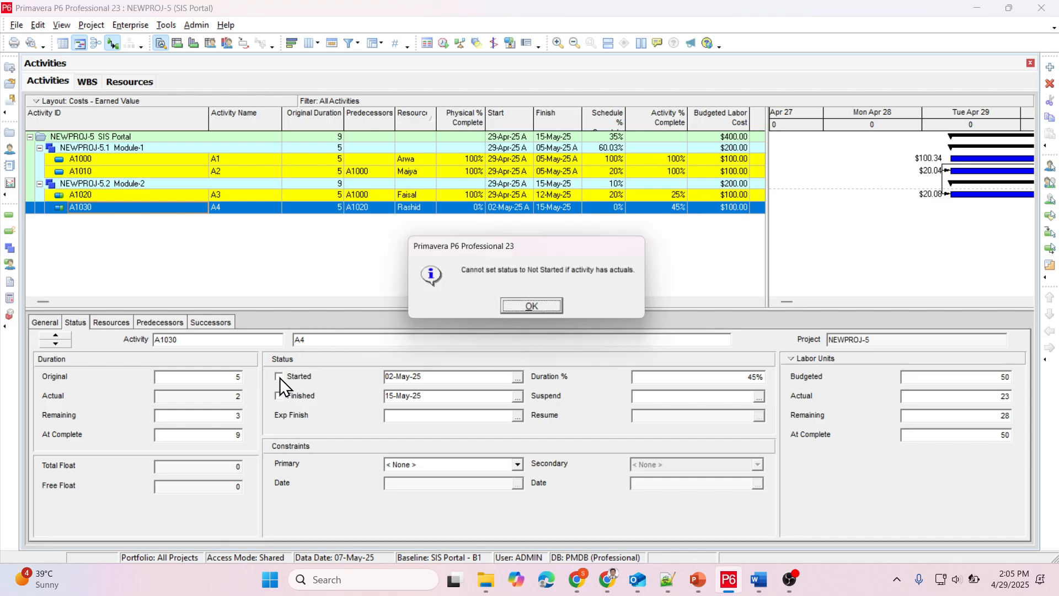
pyautogui.click(552, 309)
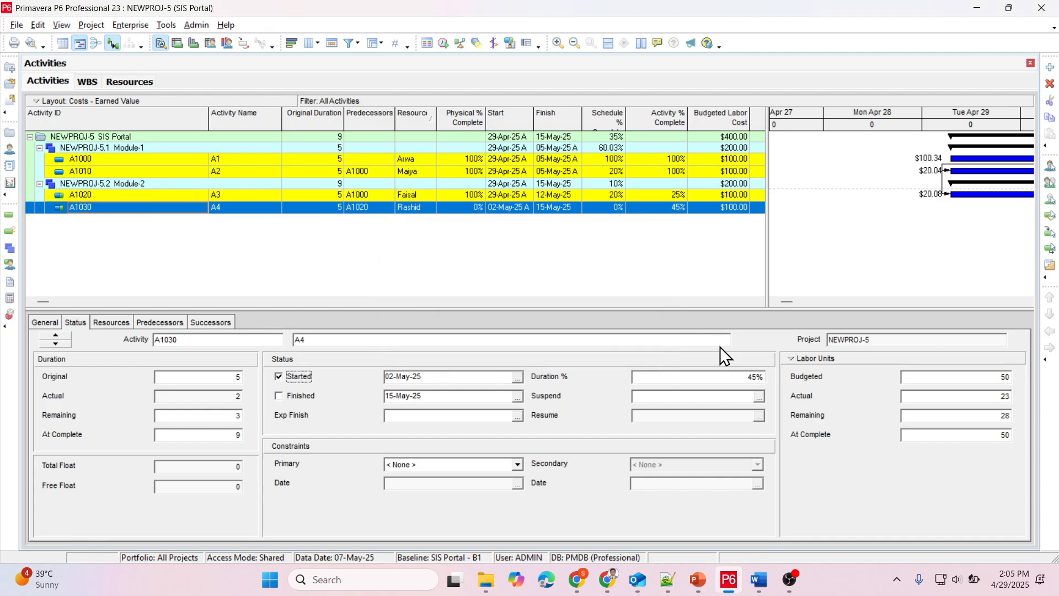
# Set activity A4's Duration % to 0% and clear its Started status.
pyautogui.click(744, 378)
pyautogui.press('Left')
pyautogui.press('BackSpace')
pyautogui.press('BackSpace')
pyautogui.write('0')
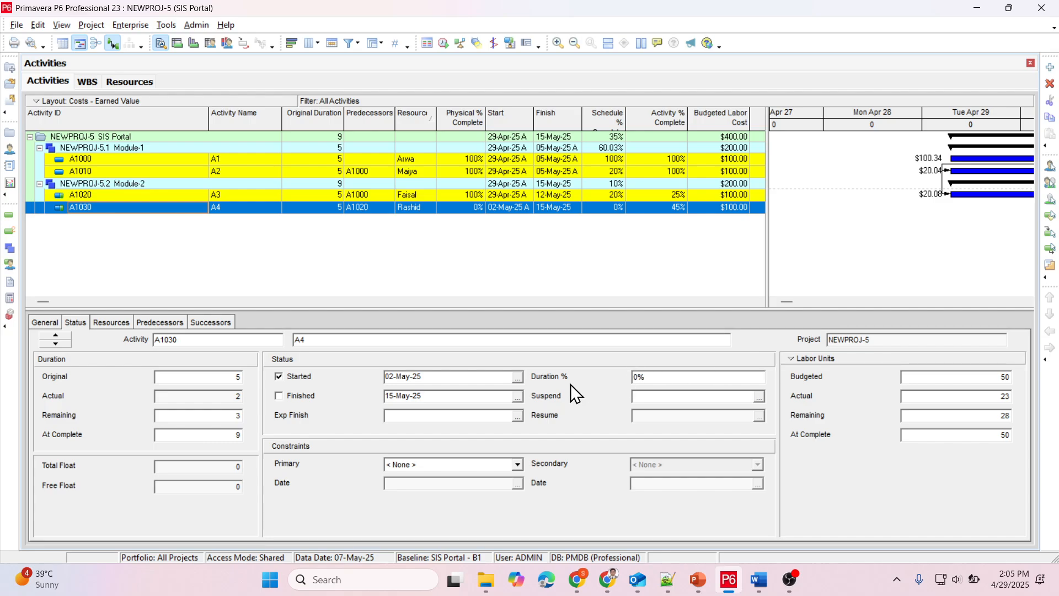
pyautogui.click(279, 377)
pyautogui.click(499, 309)
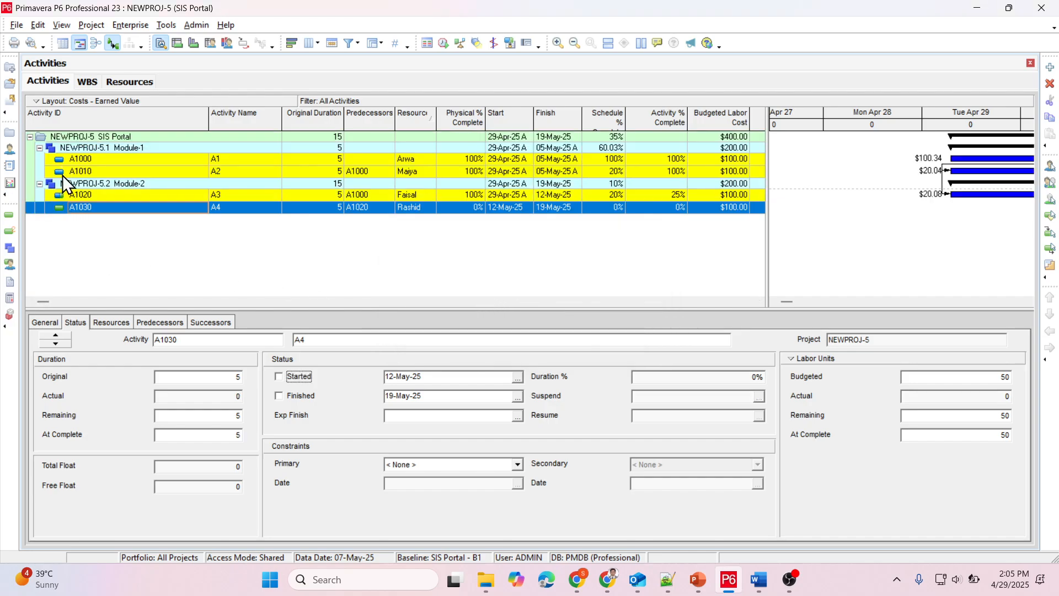
# Refresh the project data and check the required activity completion percentages in the Word document LabExercise, then return to Primavera P6.
pyautogui.click(17, 25)
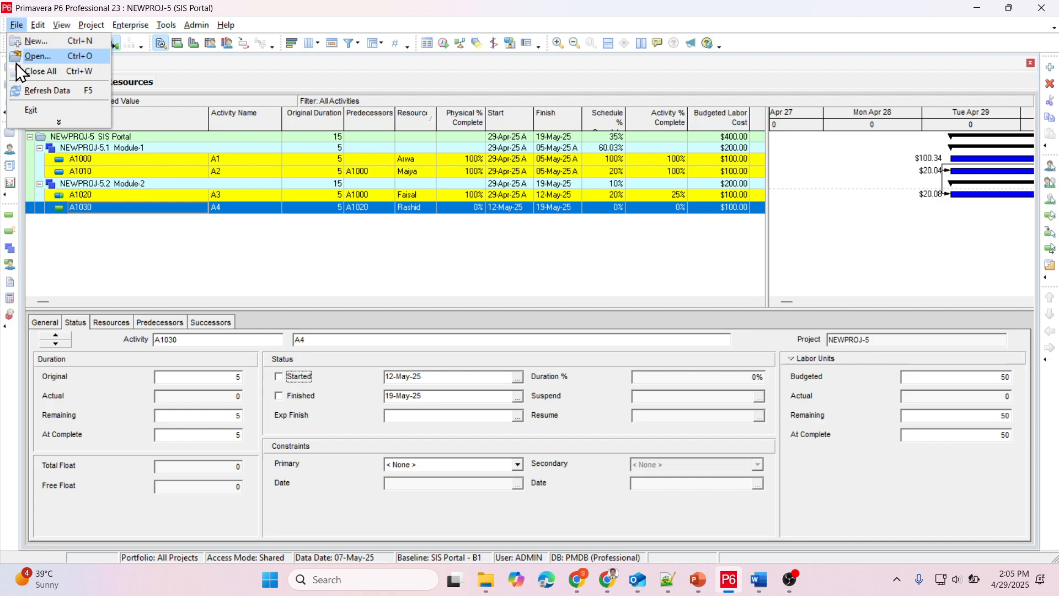
pyautogui.click(22, 89)
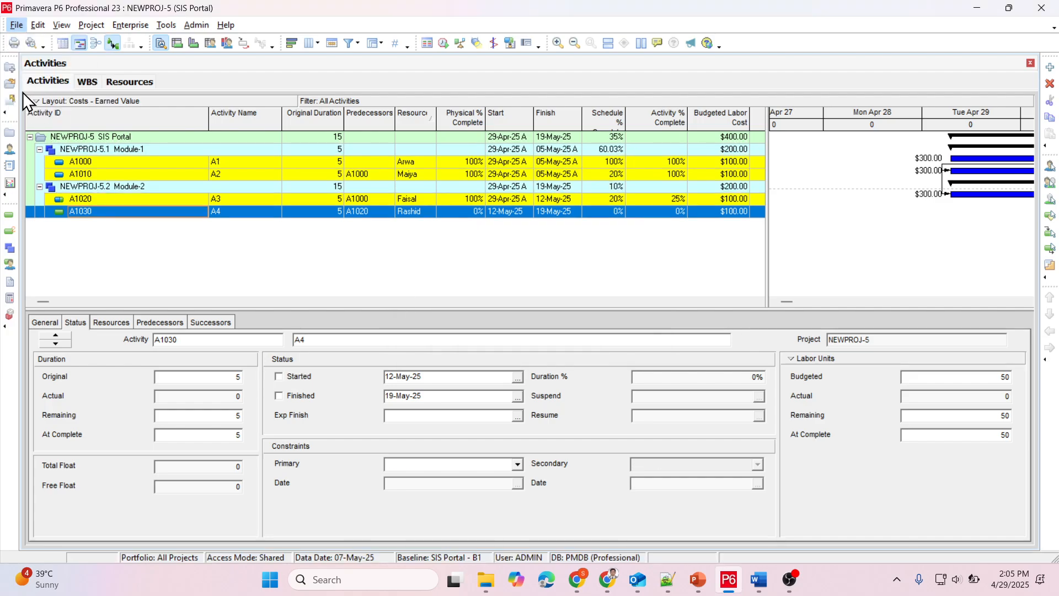
pyautogui.click(761, 580)
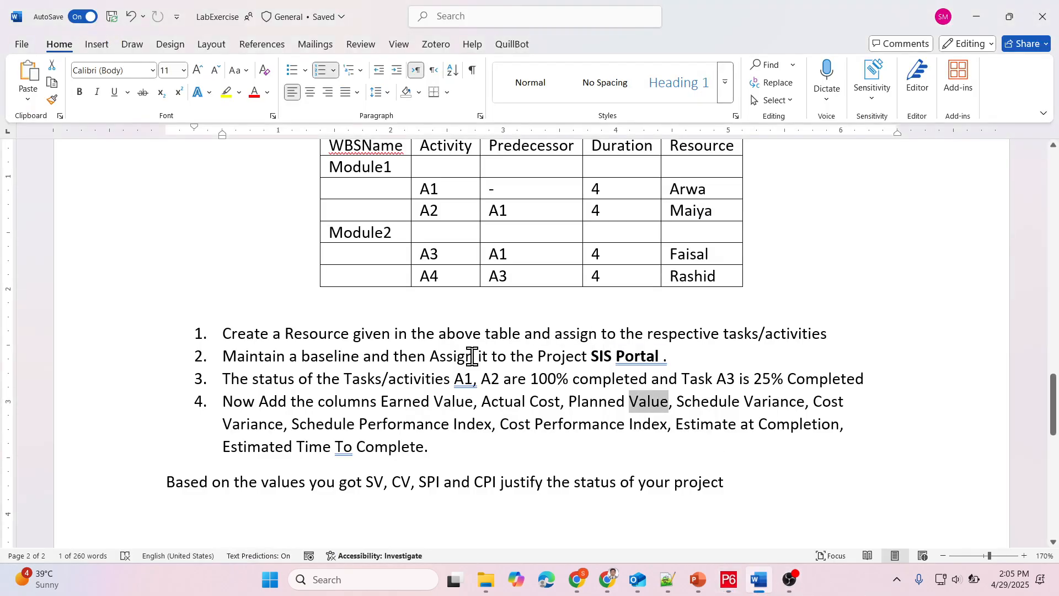
pyautogui.moveTo(449, 379); pyautogui.dragTo(560, 377)
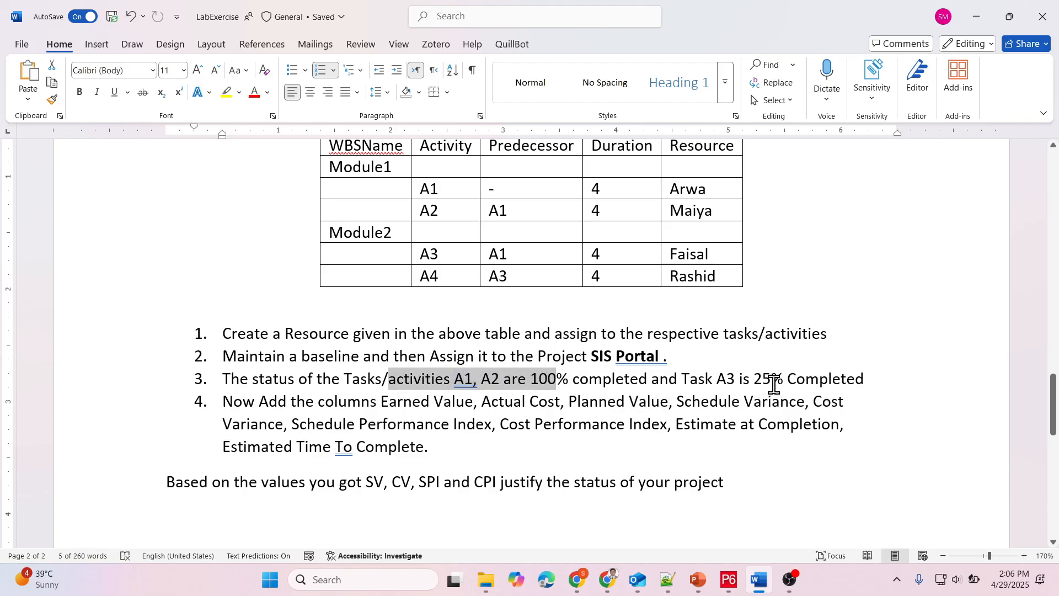
pyautogui.hotkey('alt', 'Tab')
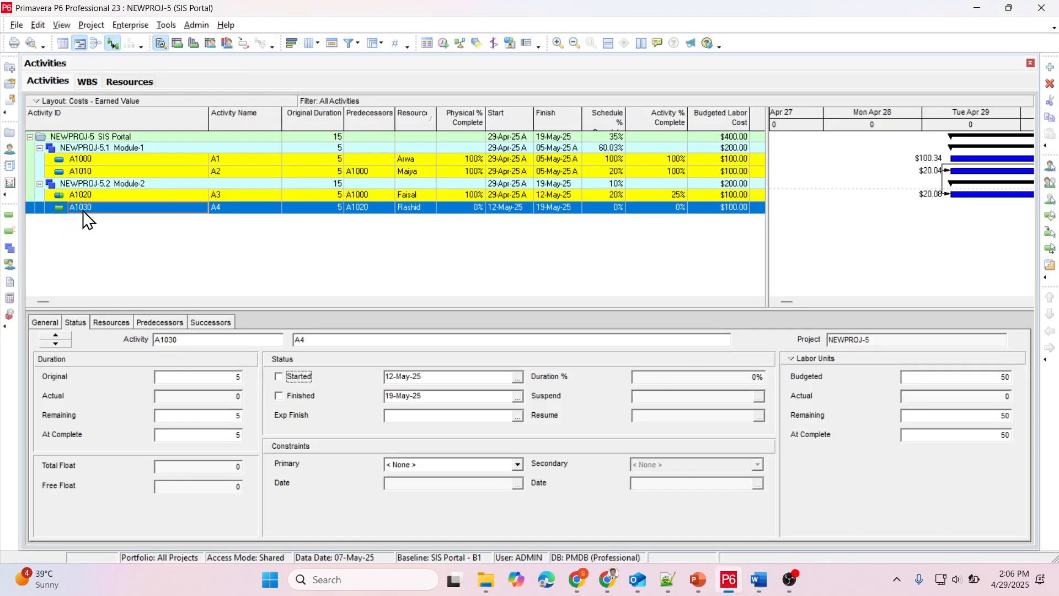
# Update progress for the SIS Portal project with a new data date of 08-May-25.
pyautogui.click(69, 136)
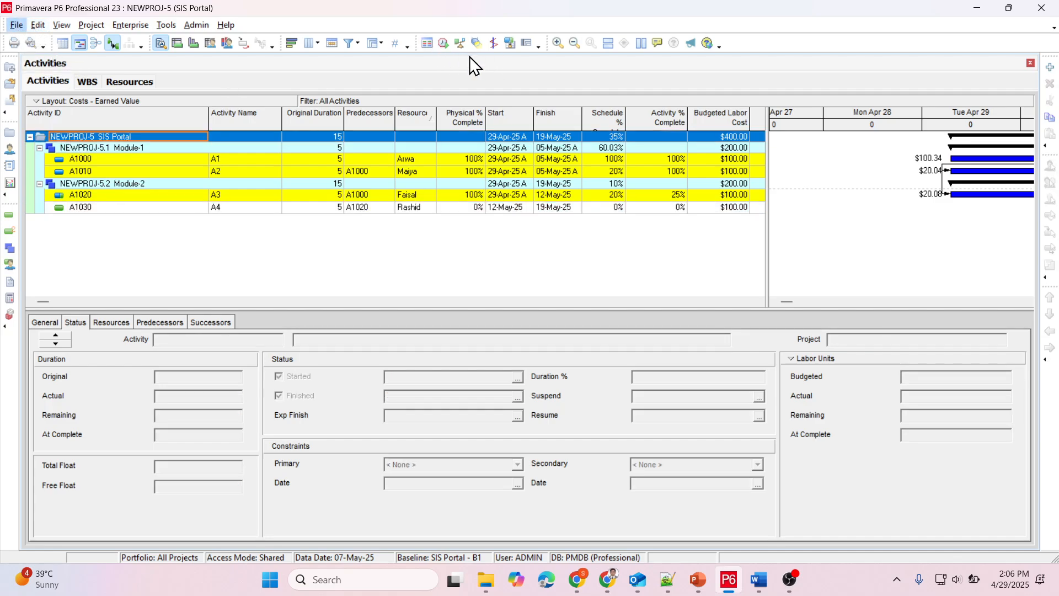
pyautogui.click(513, 45)
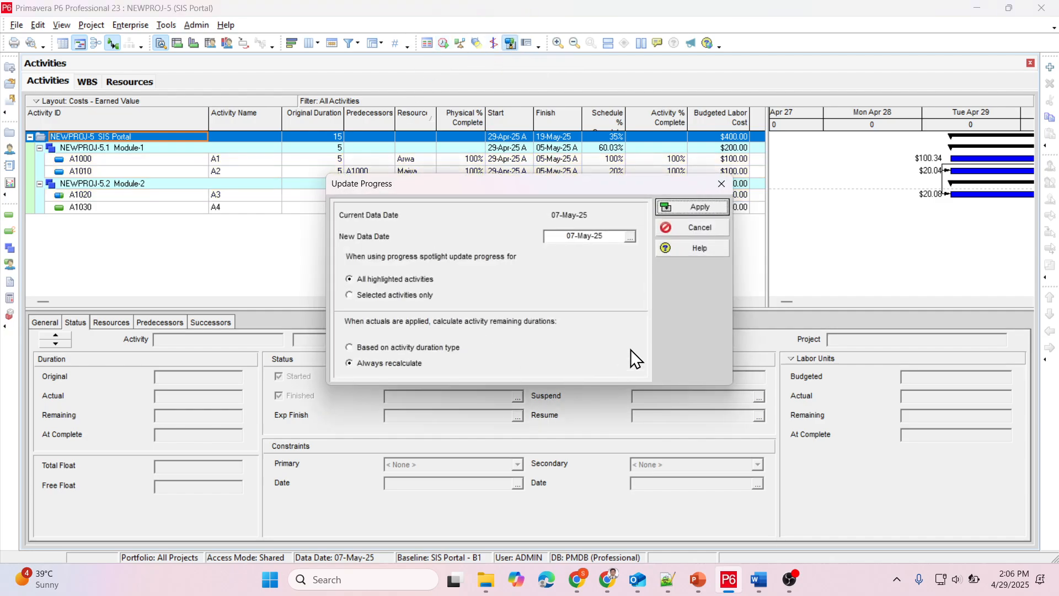
pyautogui.click(631, 236)
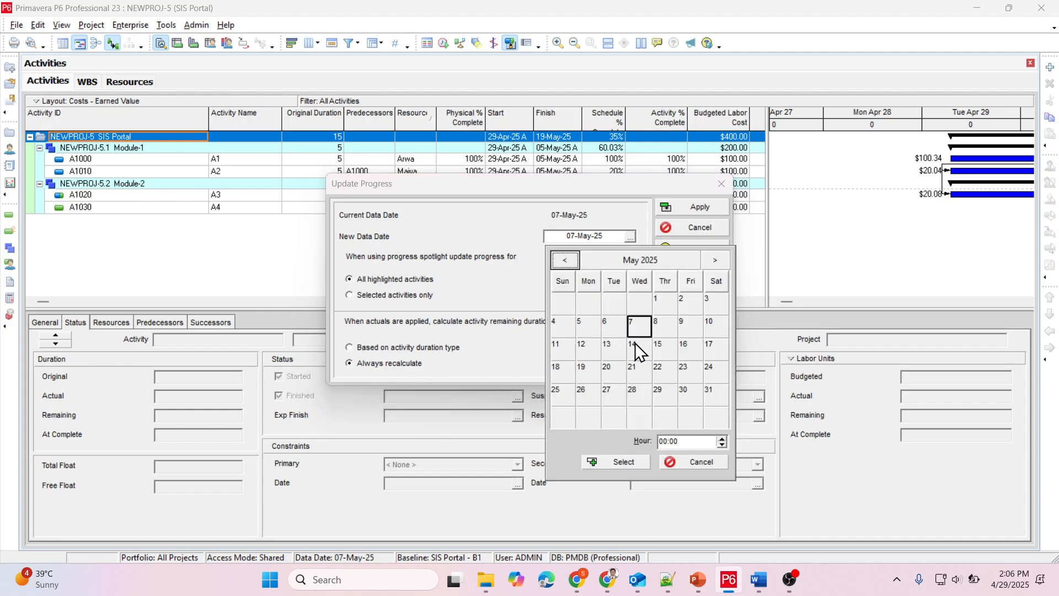
pyautogui.click(660, 329)
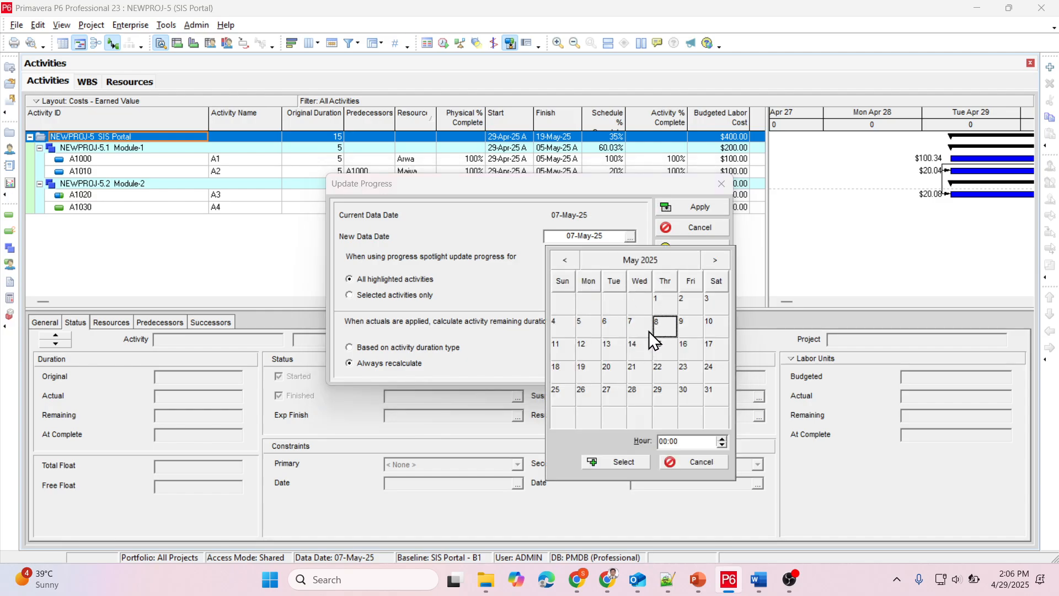
pyautogui.click(633, 462)
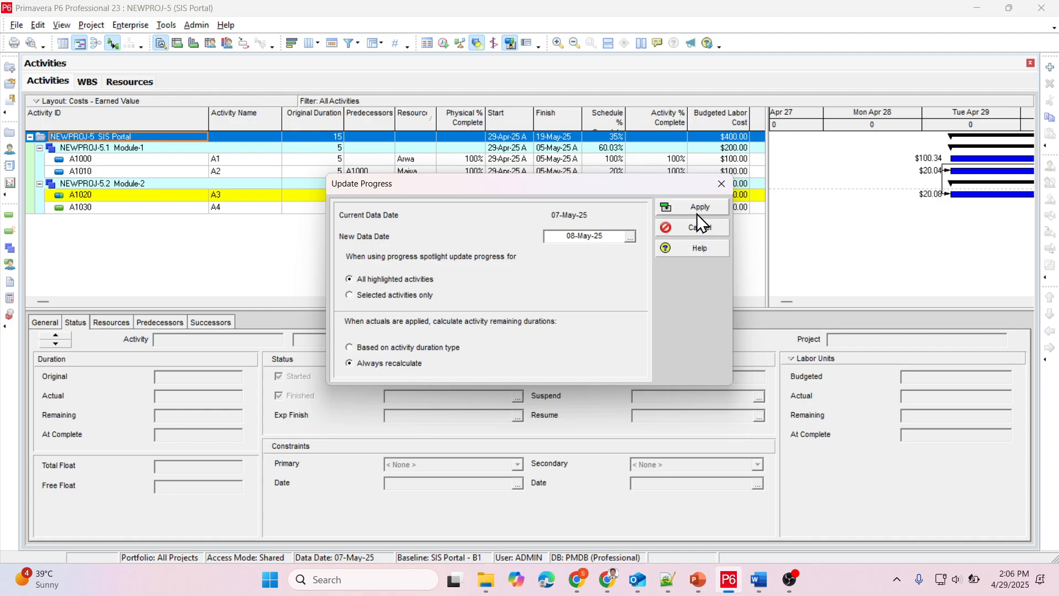
pyautogui.click(701, 227)
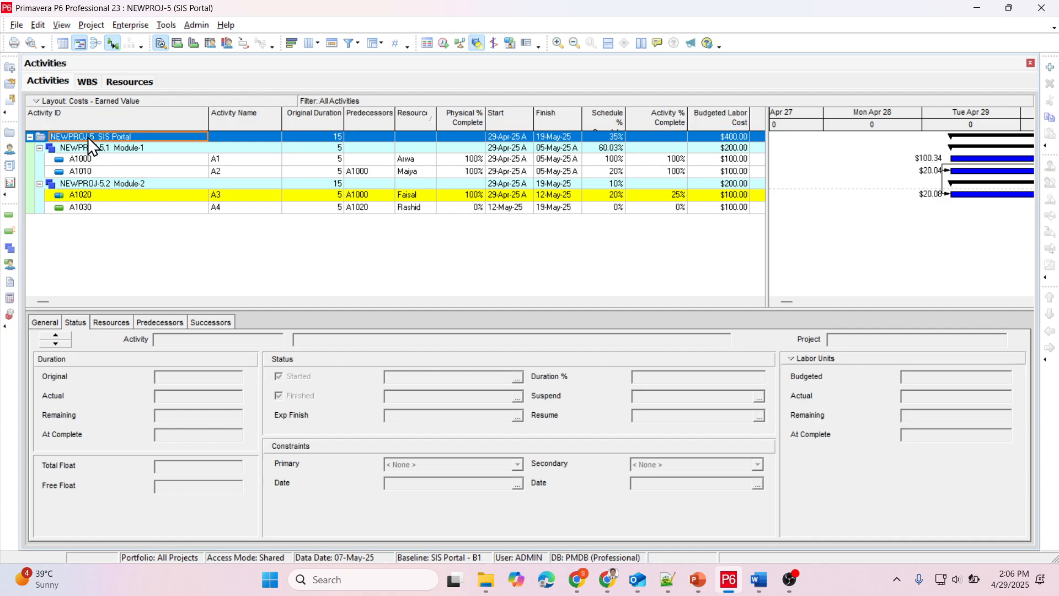
pyautogui.doubleClick(88, 136)
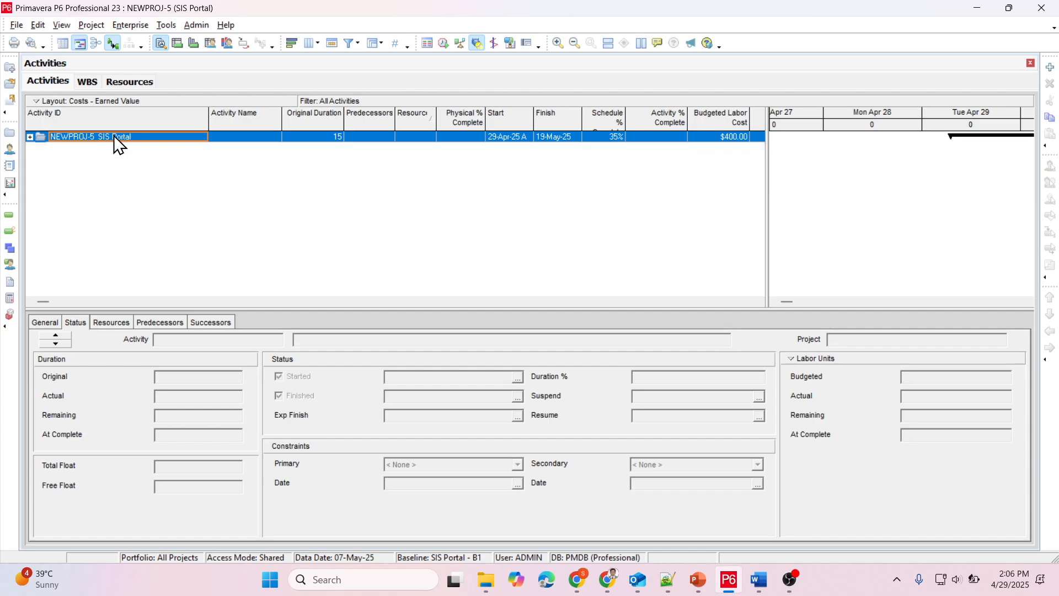
pyautogui.click(510, 43)
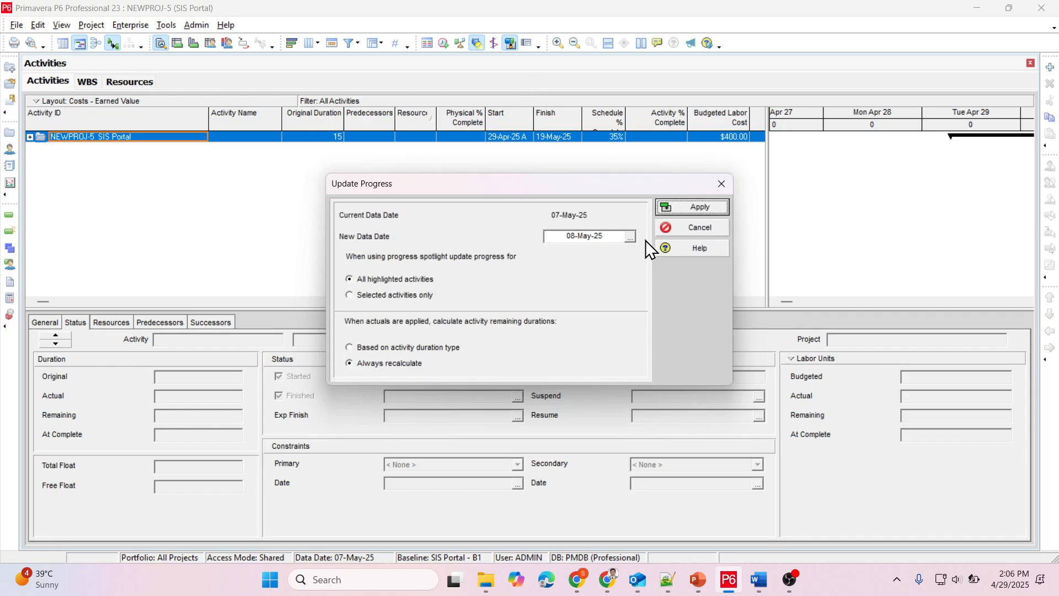
pyautogui.click(686, 206)
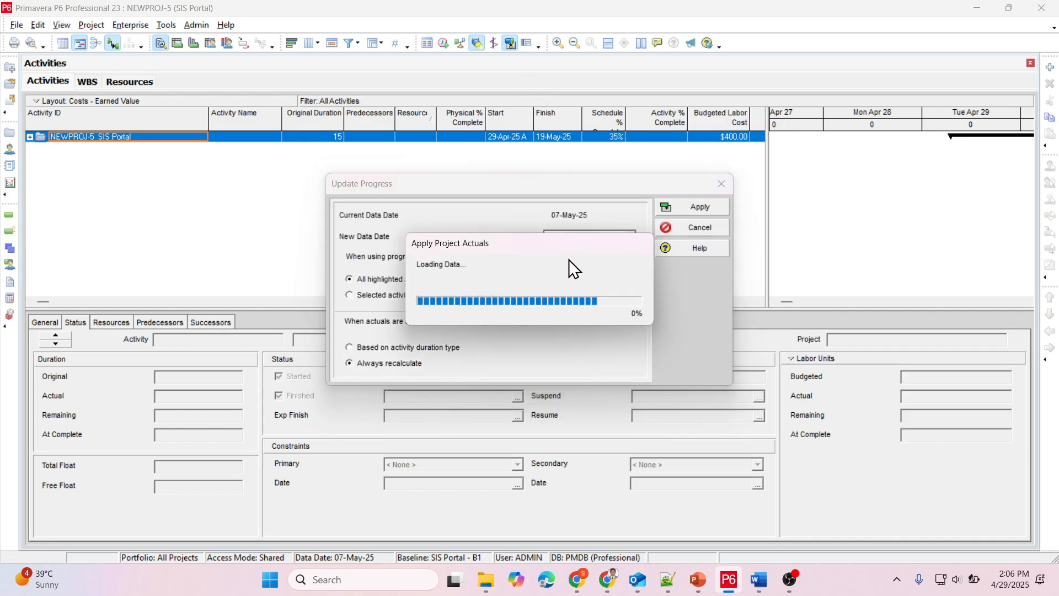
pyautogui.click(544, 309)
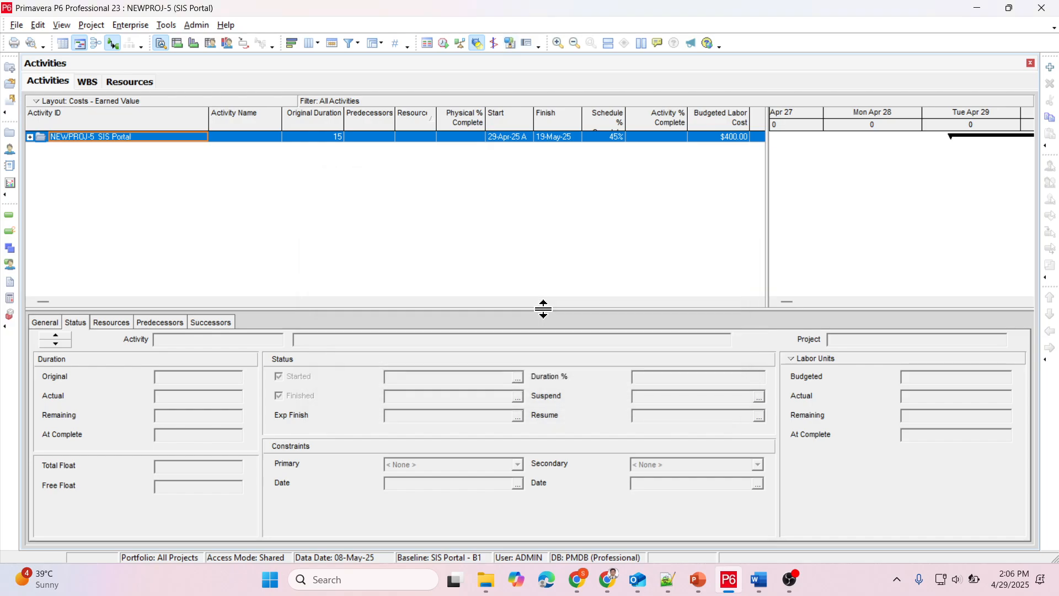
# Expand the SIS Portal project and examine its earned value, variance, performance index and estimate columns.
pyautogui.click(30, 137)
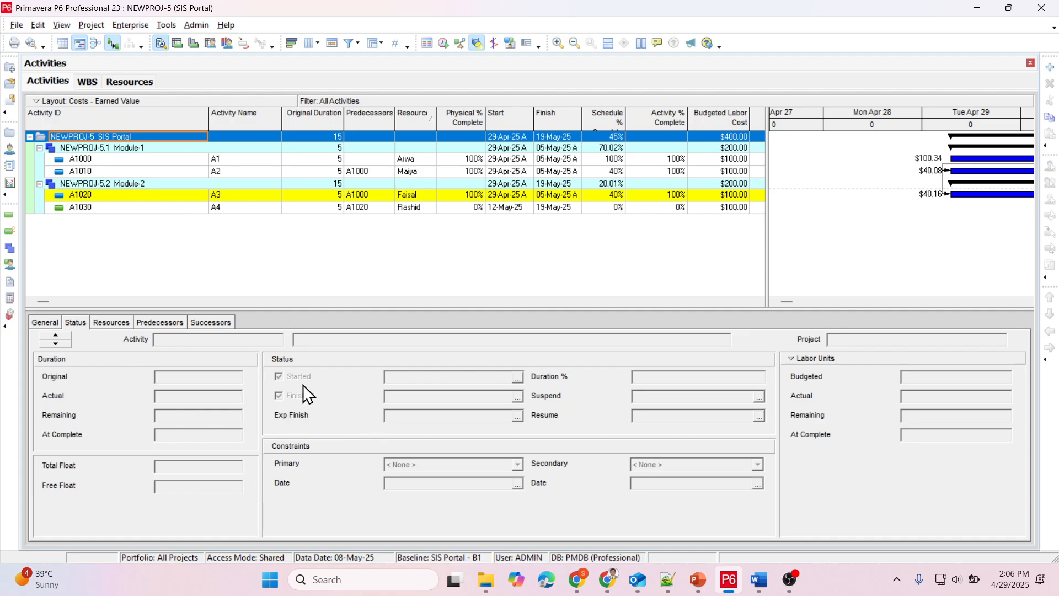
pyautogui.click(758, 301)
pyautogui.click(760, 302)
pyautogui.click(760, 302)
pyautogui.moveTo(766, 303); pyautogui.dragTo(771, 304)
pyautogui.click(778, 304)
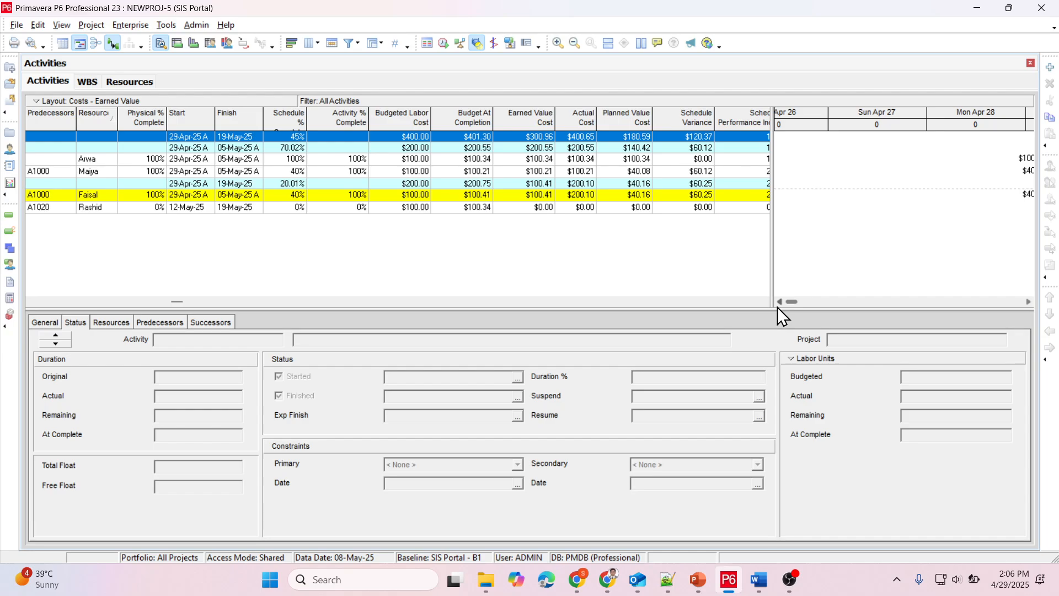
pyautogui.click(764, 302)
pyautogui.click(764, 302)
pyautogui.click(763, 301)
pyautogui.click(764, 300)
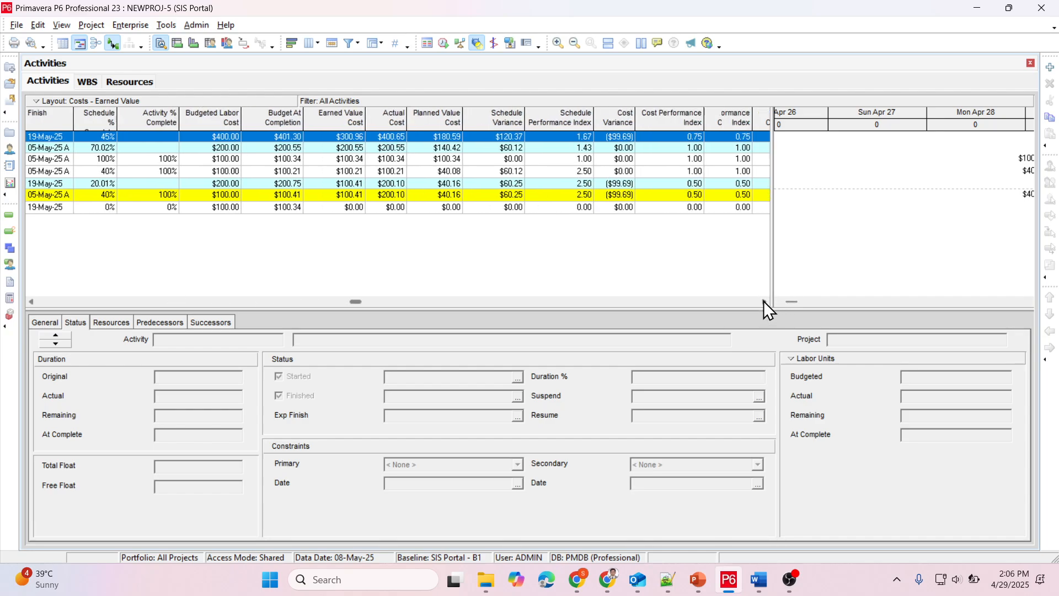
pyautogui.click(764, 302)
pyautogui.click(765, 302)
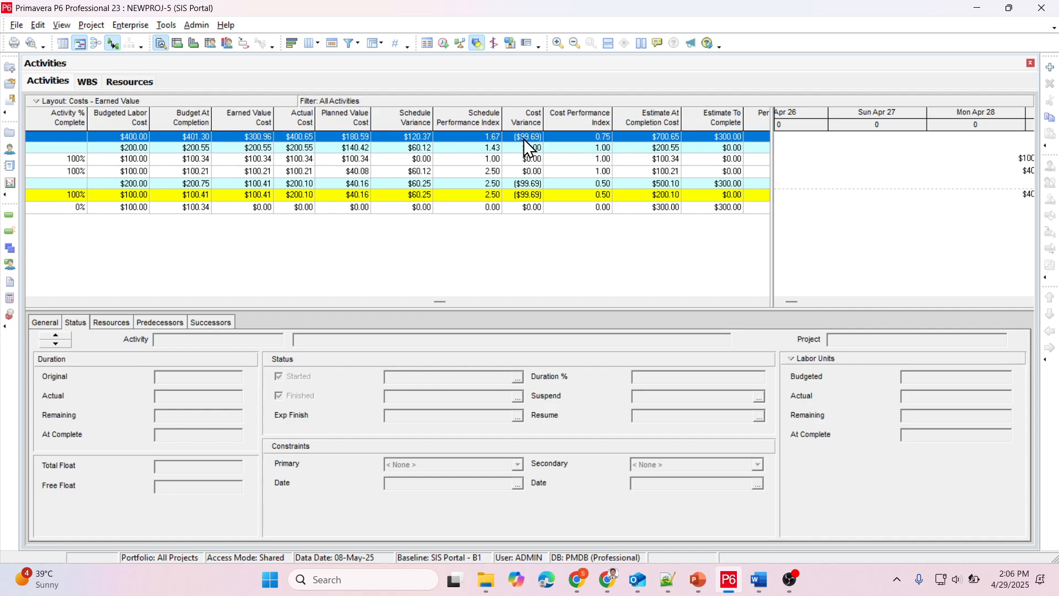
# Switch to the LabExercise document in Word and record the project's cost variance as "CV=-99.69" below the final question.
pyautogui.click(759, 580)
pyautogui.click(475, 508)
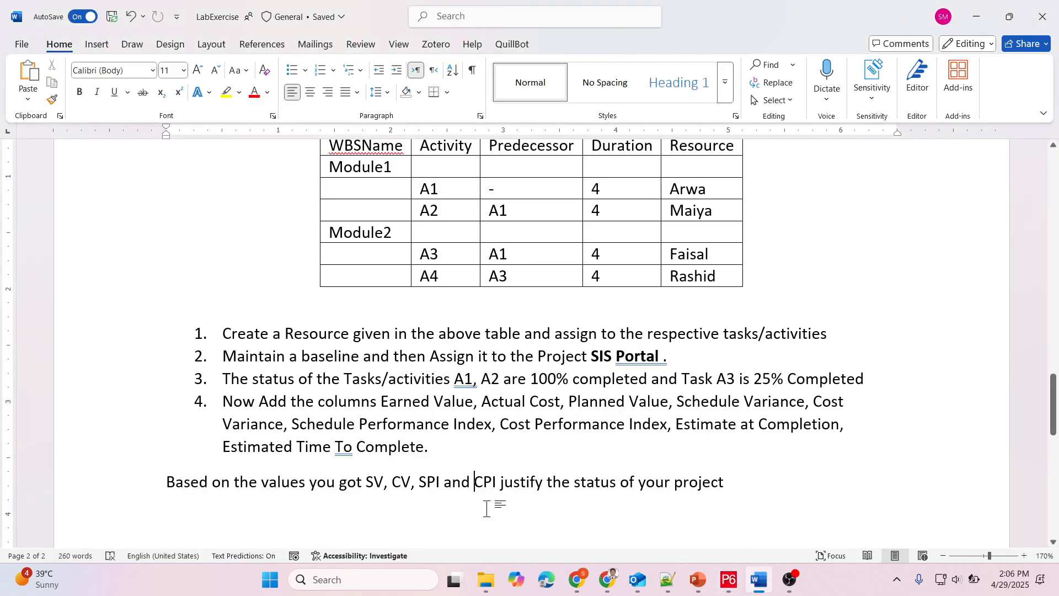
pyautogui.click(752, 475)
pyautogui.press('Return')
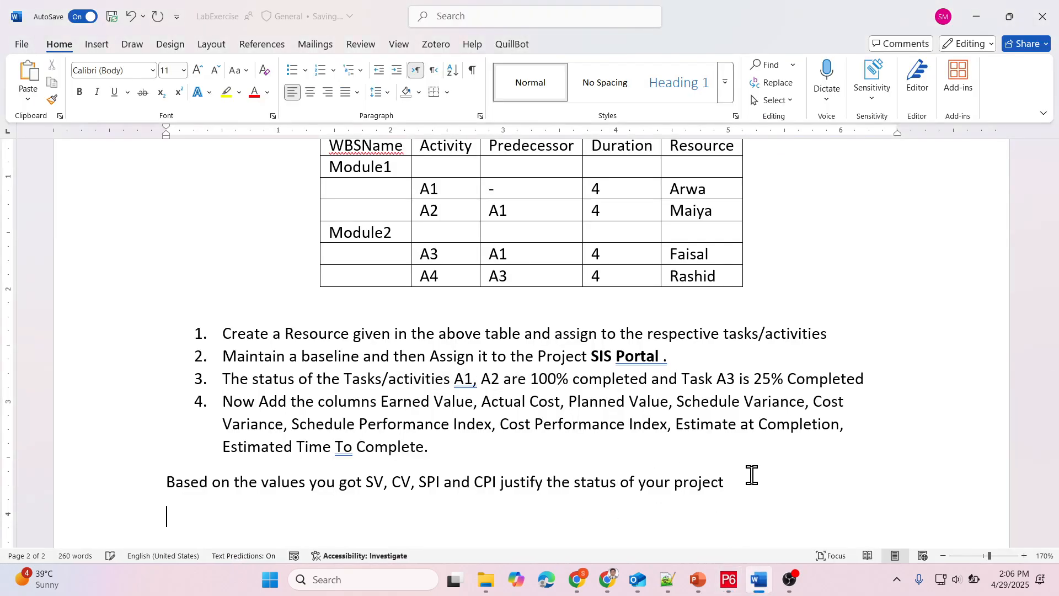
pyautogui.write('CV=-')
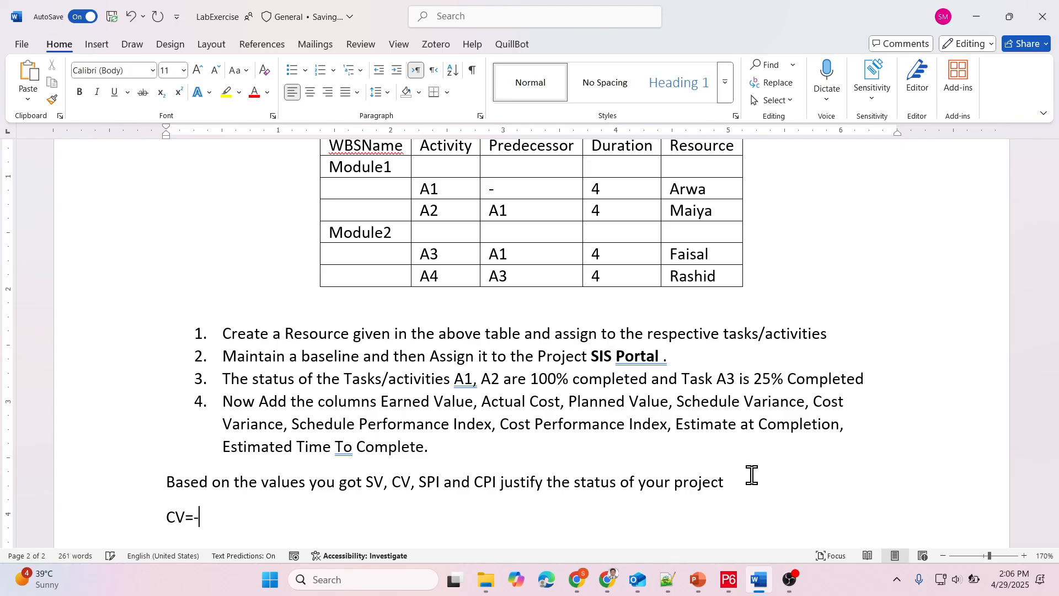
pyautogui.hotkey('alt', 'Tab')
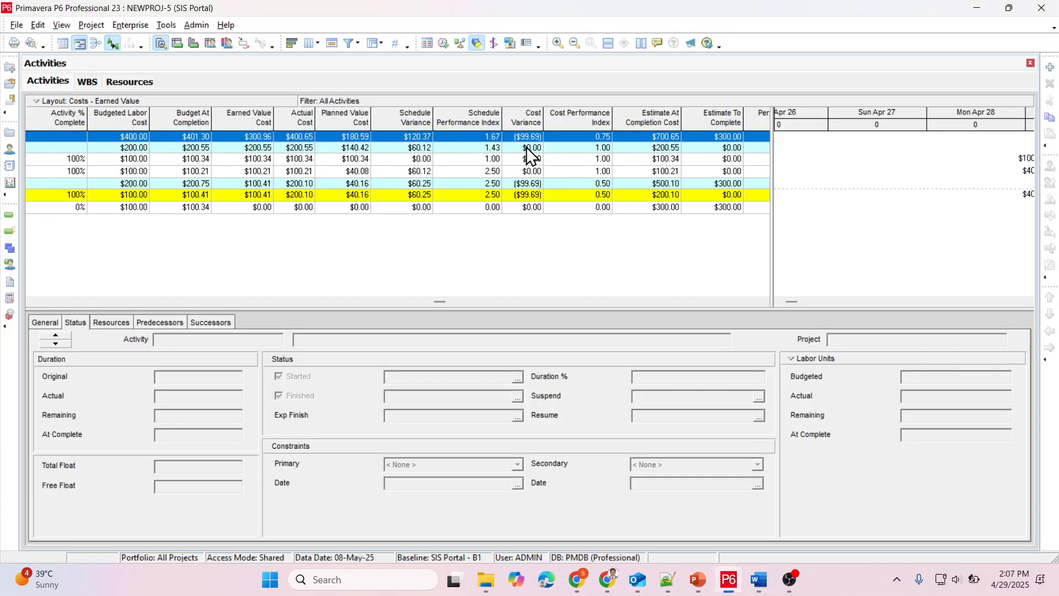
pyautogui.hotkey('alt', 'Tab')
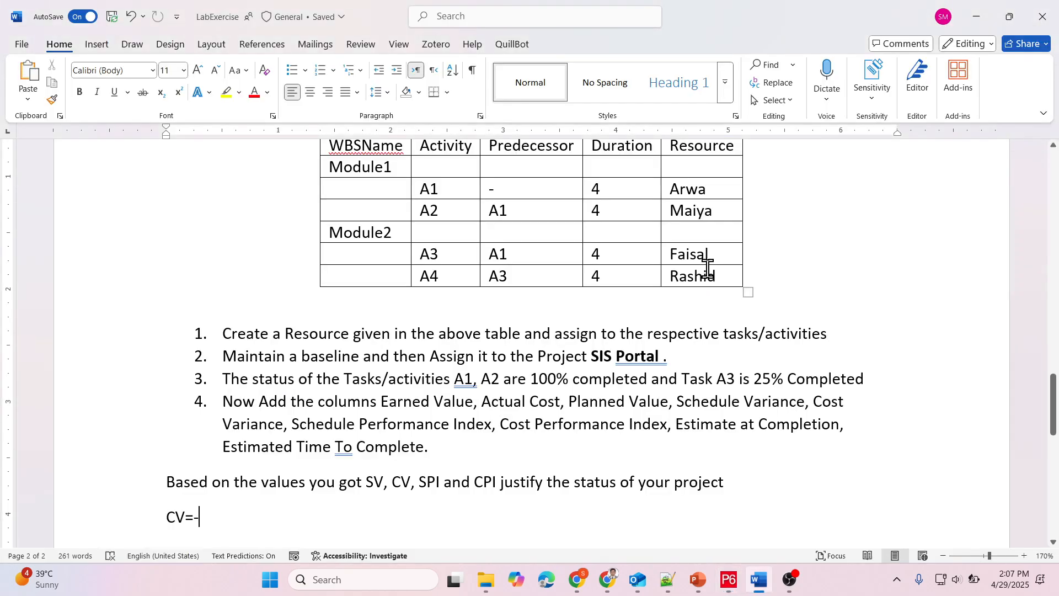
pyautogui.write('-99.69')
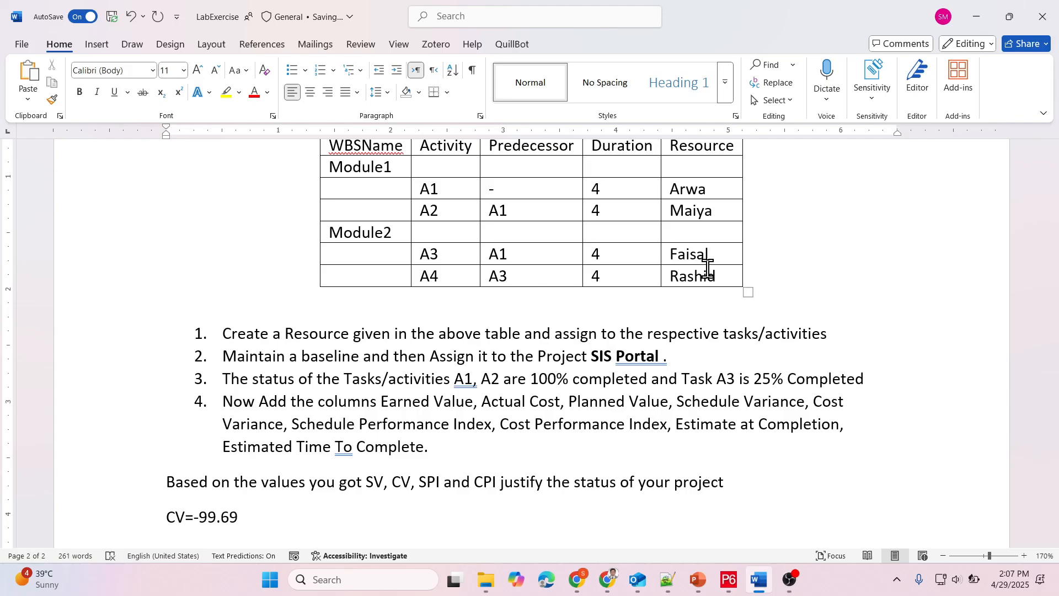
# Check the project's schedule variance in Primavera P6 and record "SV=120.37" below the cost variance in the LabExercise Word document.
pyautogui.hotkey('alt', 'Tab')
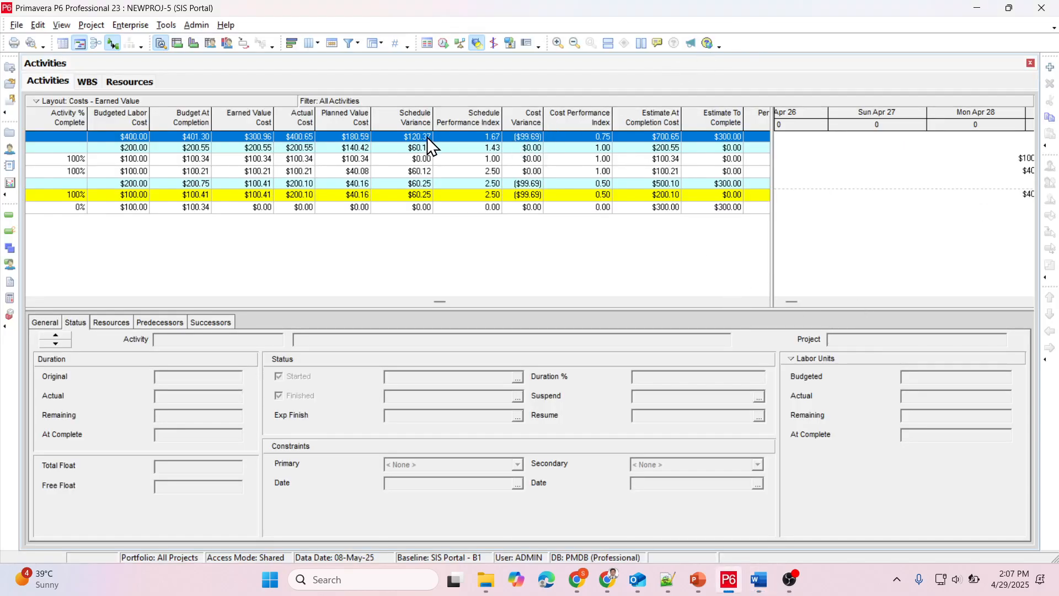
pyautogui.hotkey('alt', 'Tab')
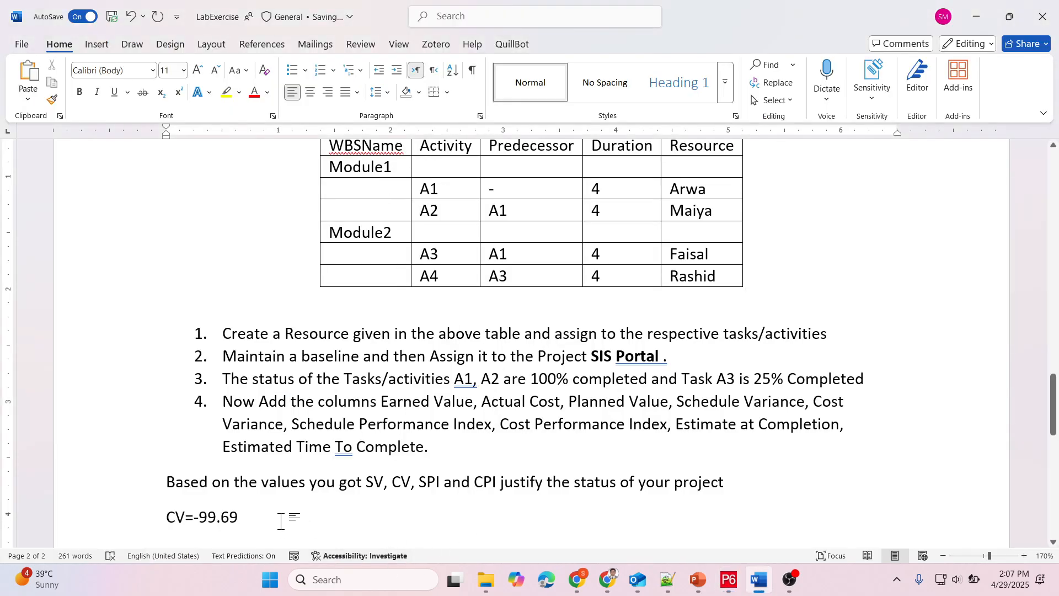
pyautogui.press('Return')
pyautogui.write('S')
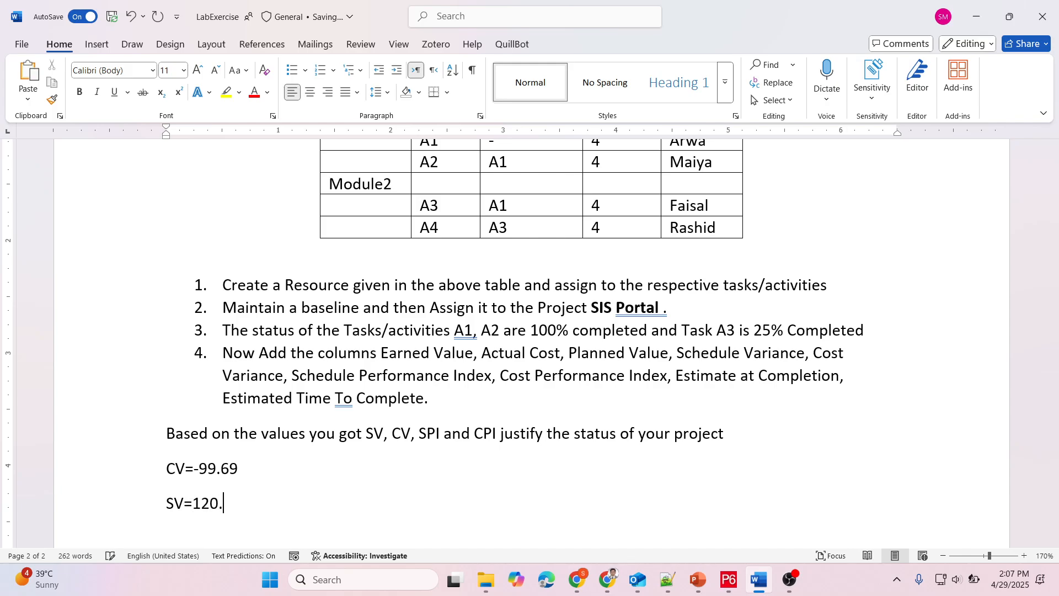
pyautogui.write('V=120.')
pyautogui.hotkey('alt', 'Tab')
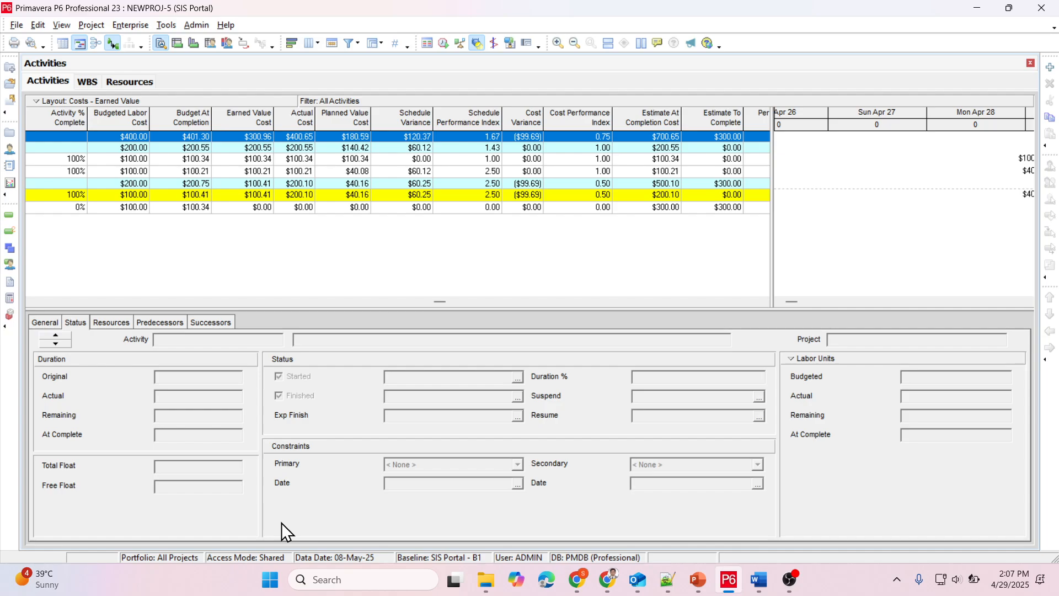
pyautogui.hotkey('alt', 'Tab')
pyautogui.write('3')
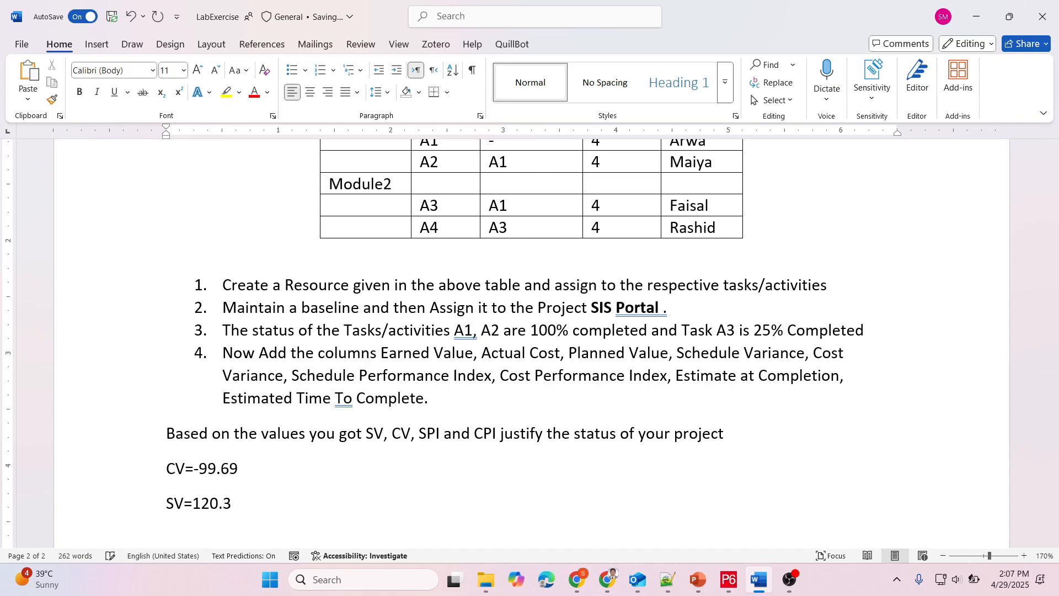
# Check the schedule performance index in Primavera P6 and record "SPI1.67" on a new line in the Word document.
pyautogui.hotkey('alt', 'Tab')
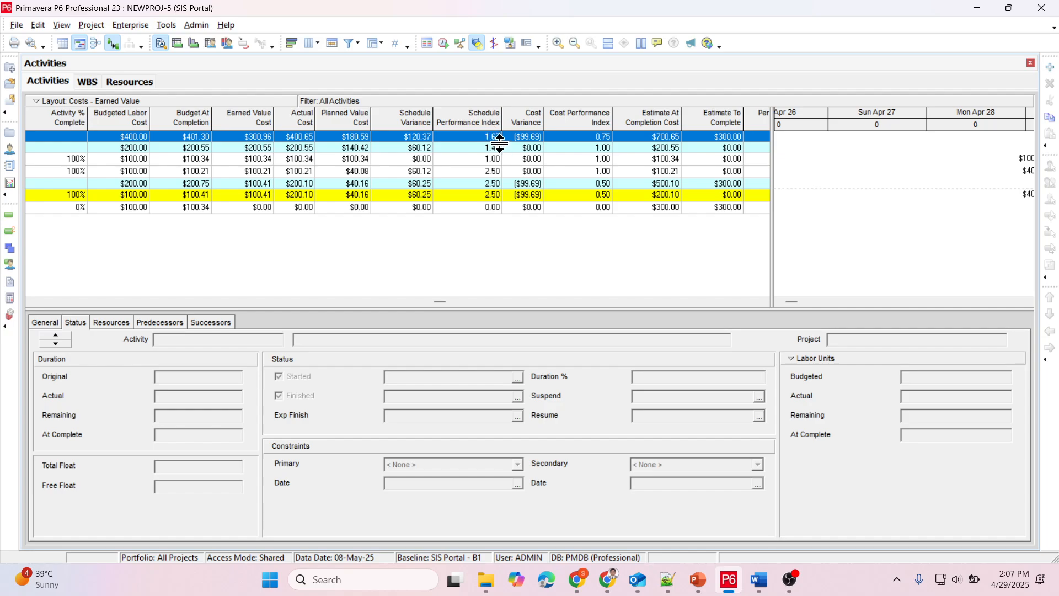
pyautogui.hotkey('alt', 'Tab')
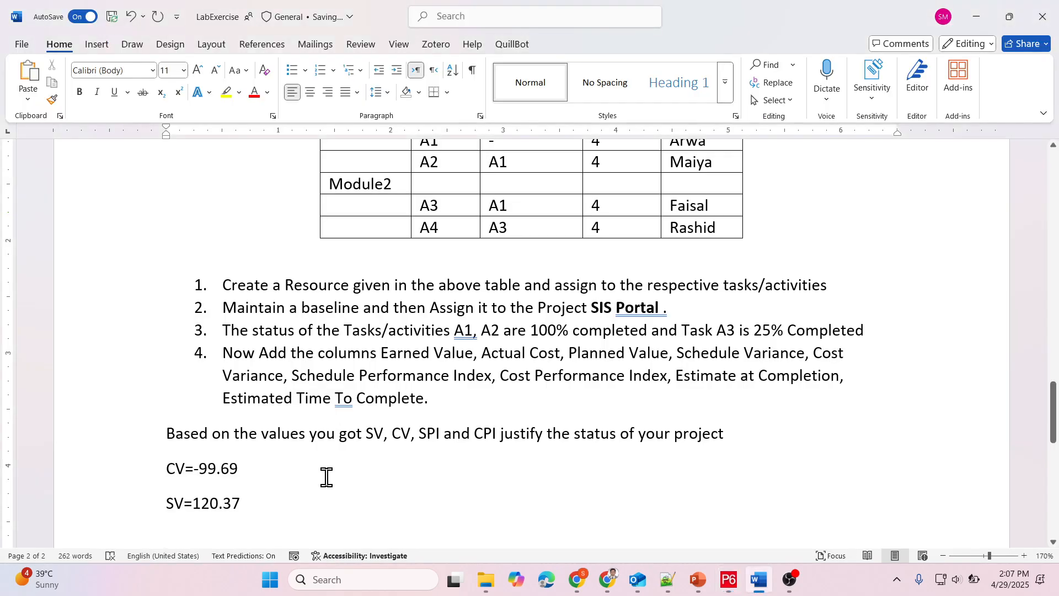
pyautogui.write('SPI1')
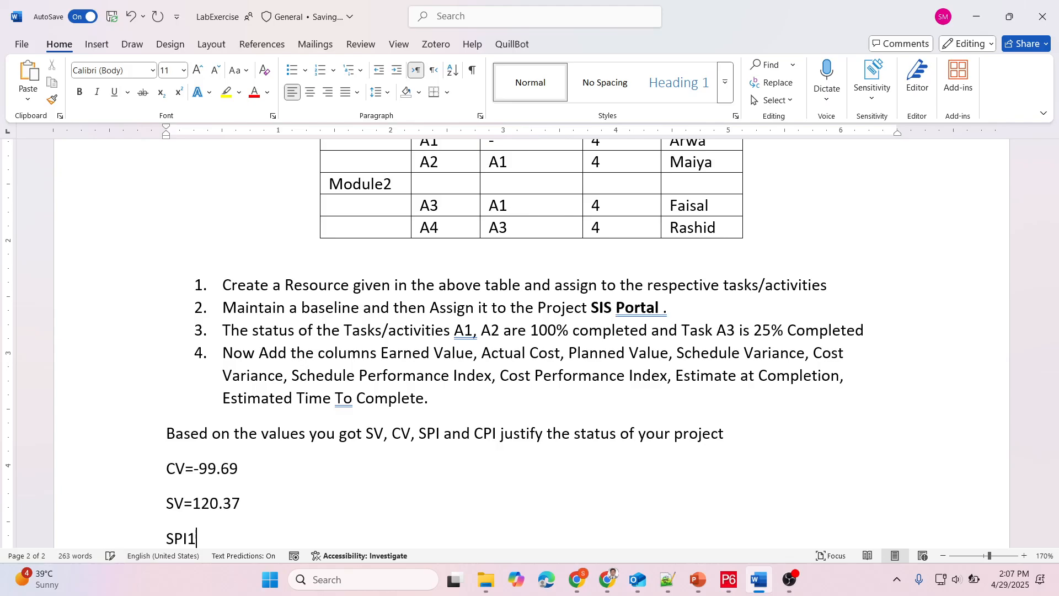
pyautogui.write('.67')
pyautogui.press('Return')
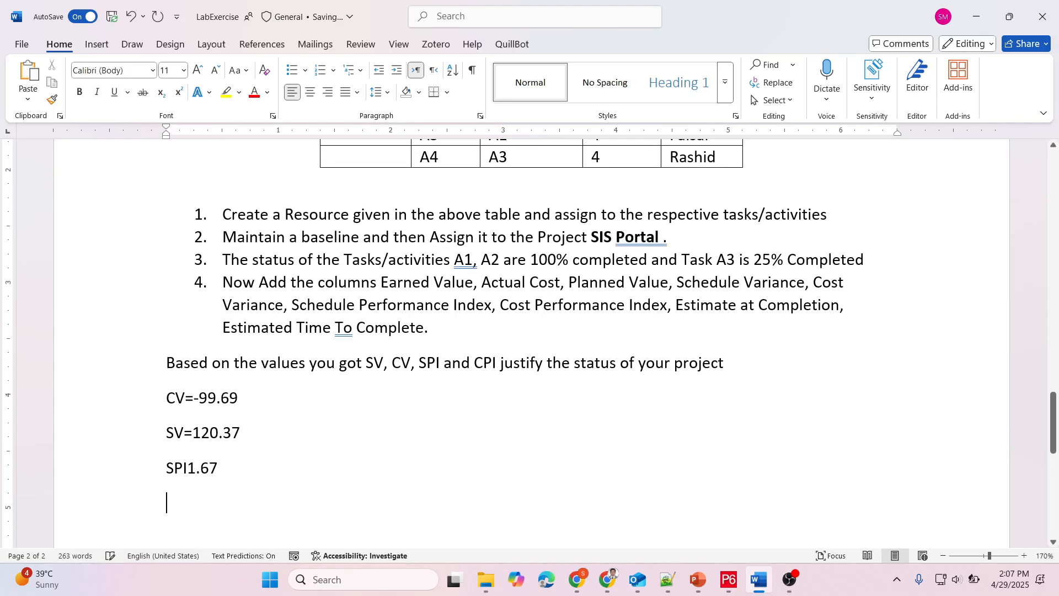
# Check the cost performance index in Primavera P6, record "CPI=0.75" in Word, and correct the line above to "SPI=1.67".
pyautogui.hotkey('alt', 'Tab')
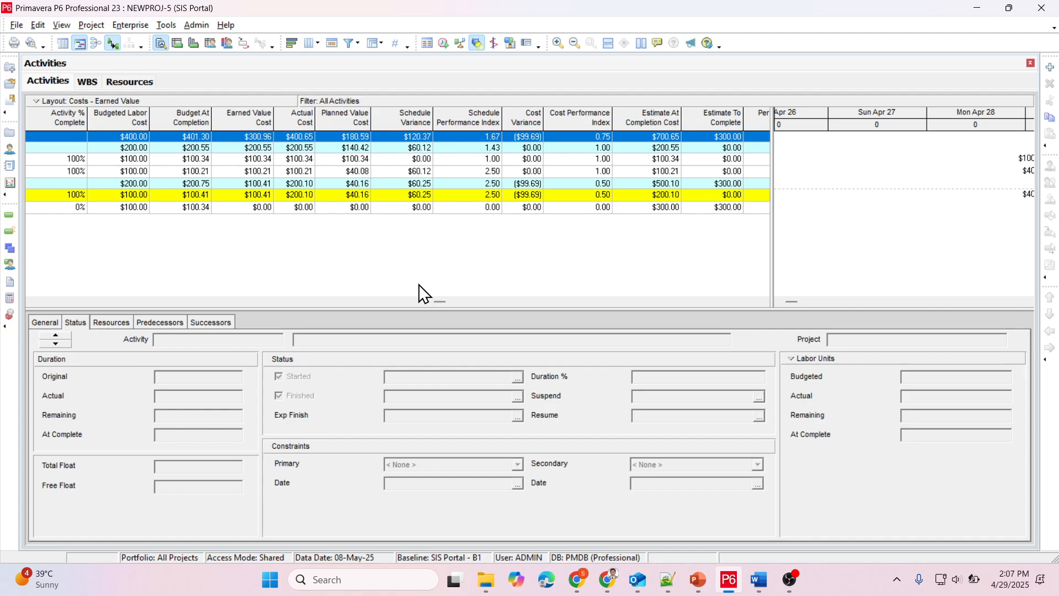
pyautogui.hotkey('alt', 'Tab')
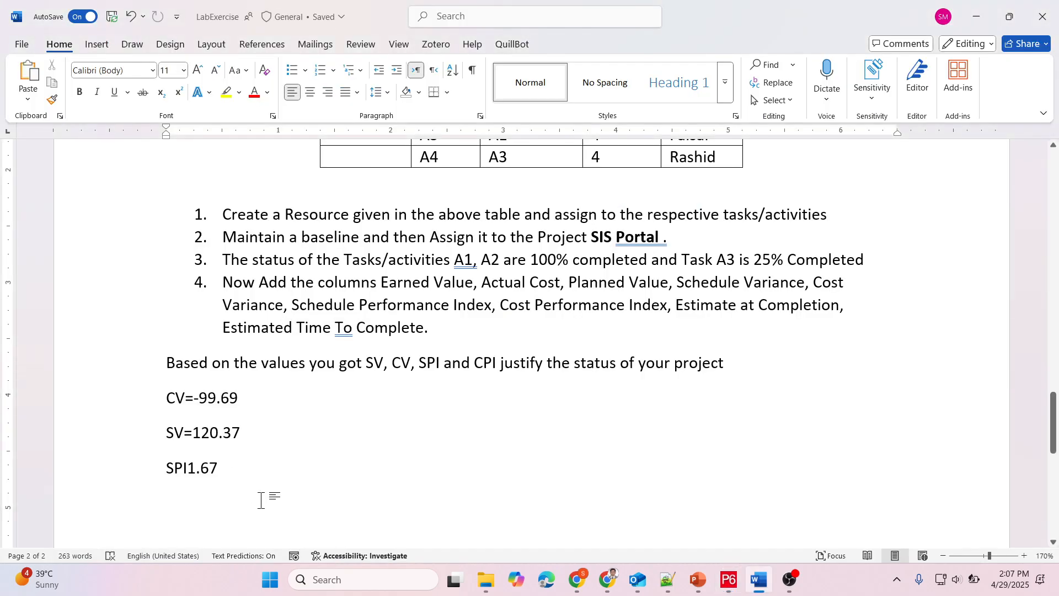
pyautogui.write('CPI=0.75')
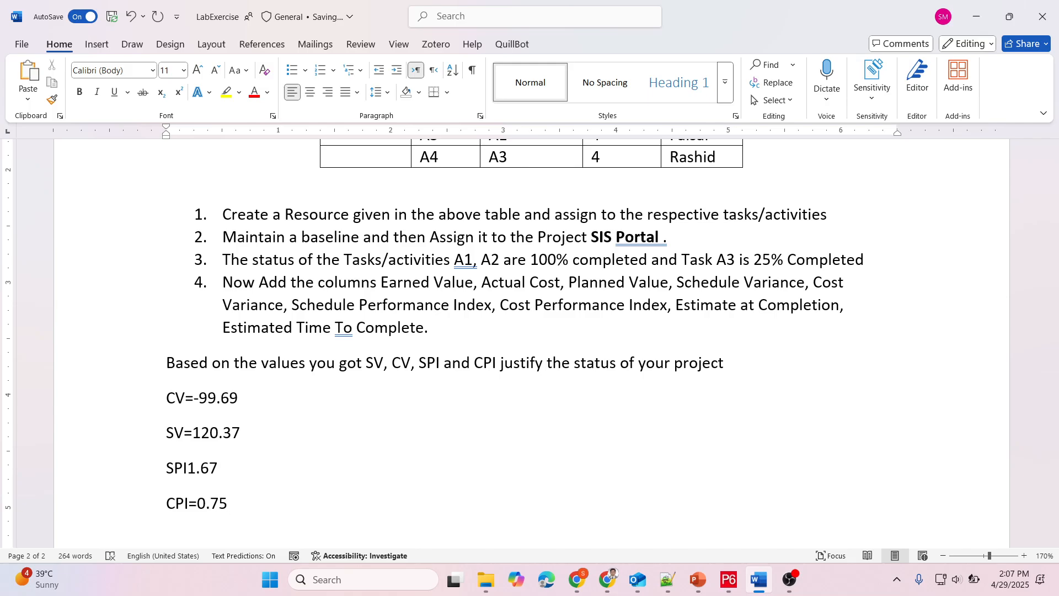
pyautogui.click(191, 466)
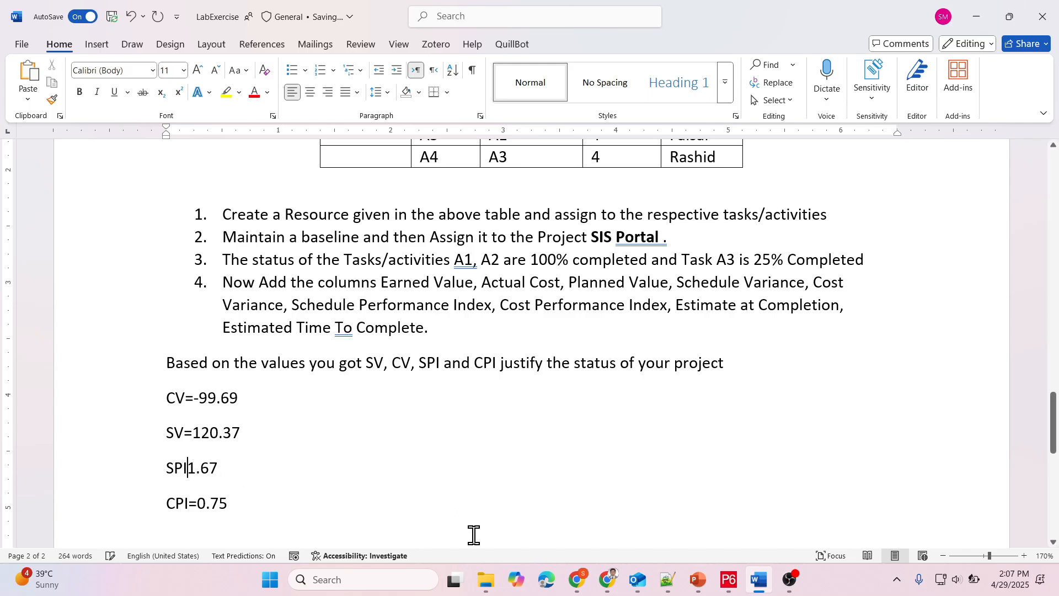
pyautogui.write('=')
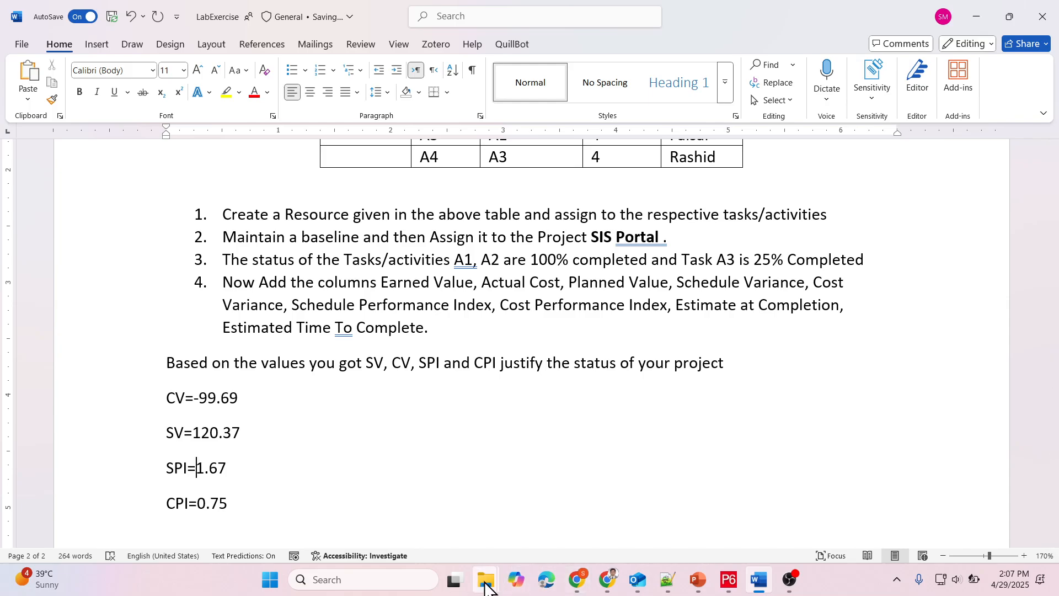
# Switch to File Explorer and go up from the CSPM3201-25SP-ToSudents folder to the university OneDrive's root folder.
pyautogui.moveTo(485, 586)
pyautogui.click(630, 482)
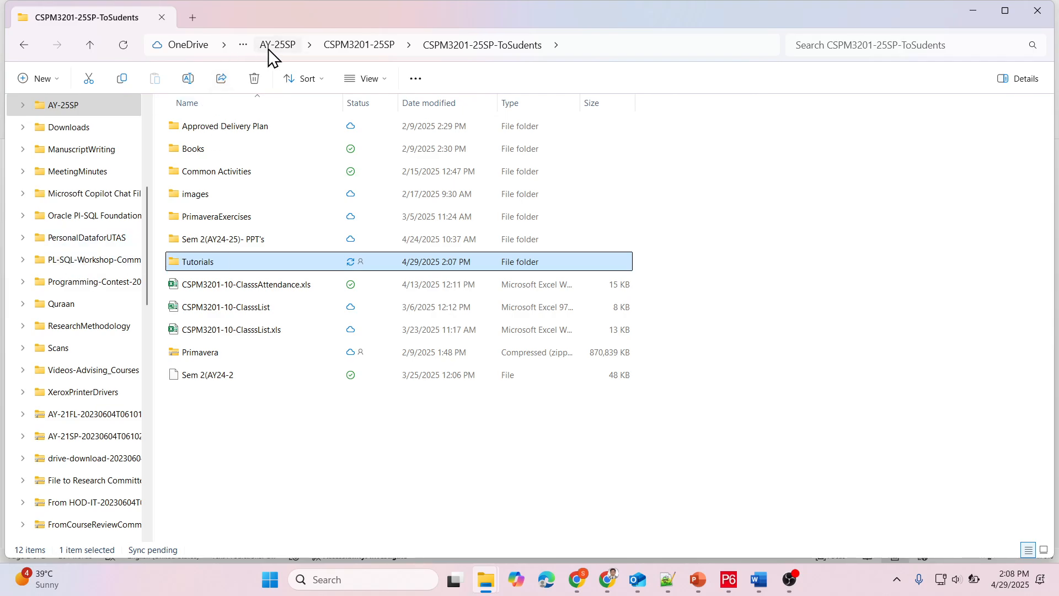
pyautogui.click(274, 46)
pyautogui.click(281, 48)
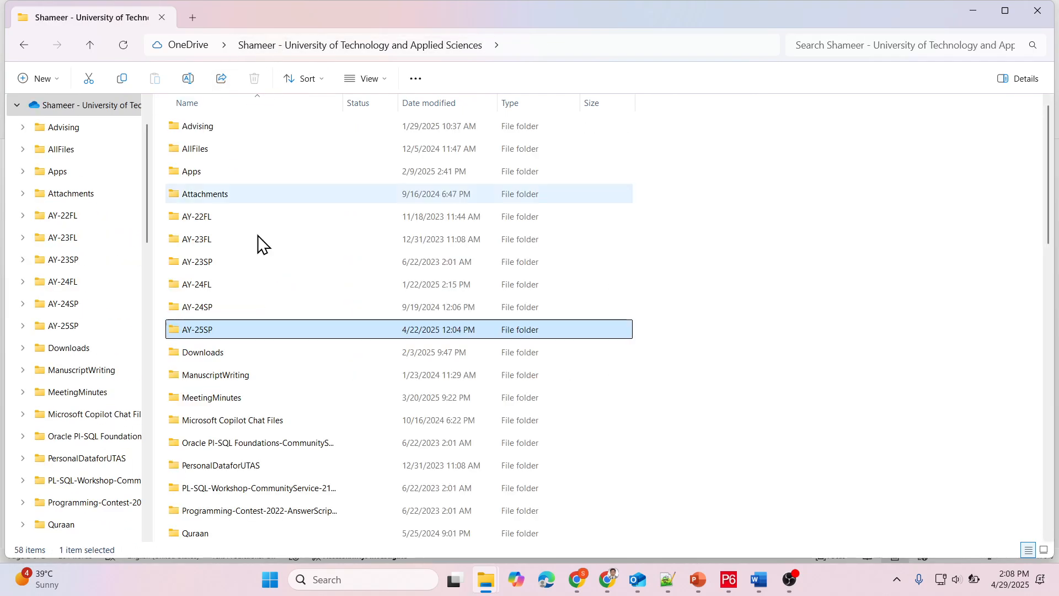
pyautogui.click(208, 265)
pyautogui.doubleClick(213, 262)
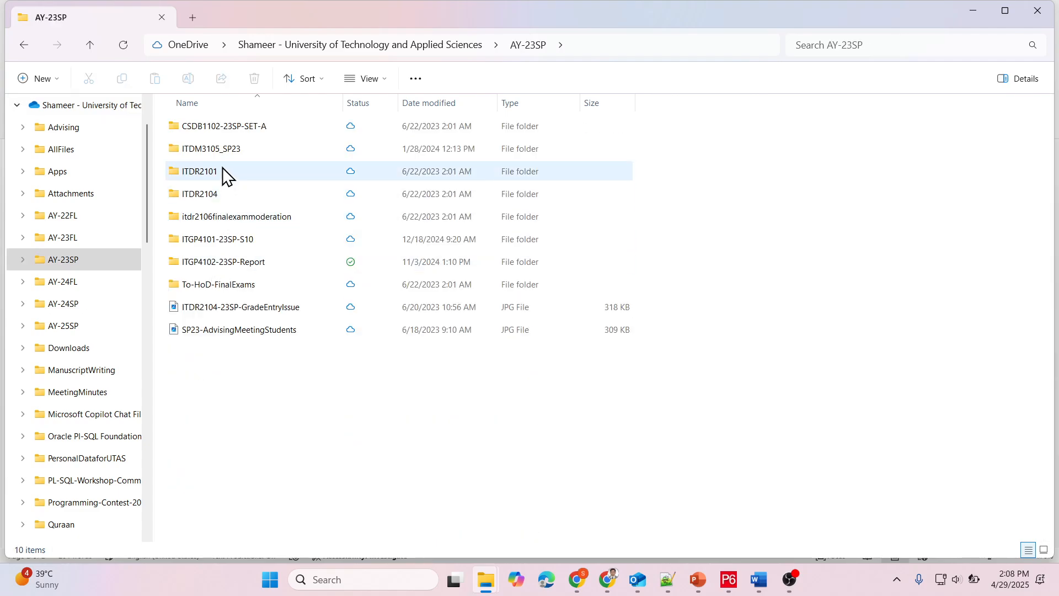
pyautogui.click(435, 46)
pyautogui.doubleClick(209, 286)
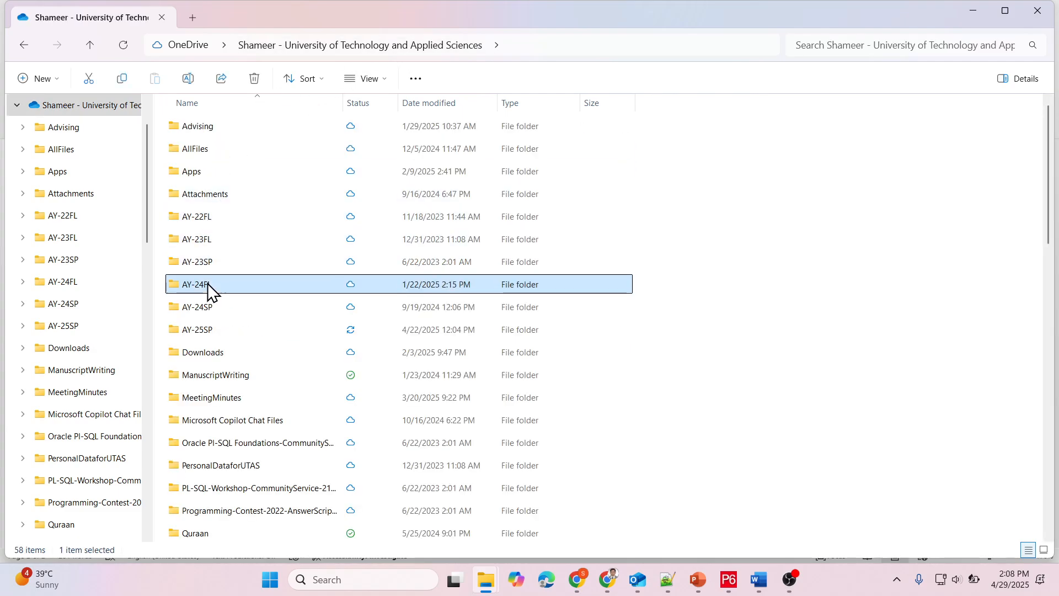
pyautogui.click(350, 44)
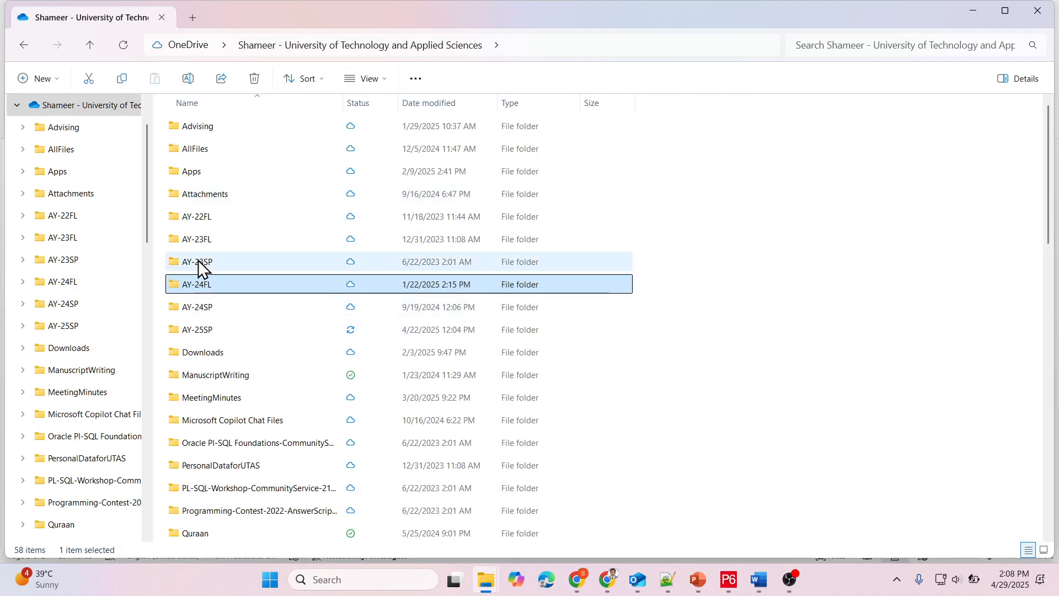
# Open the Project Cost Management presentation from the lecture 6 folder under AY-23FL, ITDR4100, ITDR4100-Lectures.
pyautogui.doubleClick(205, 240)
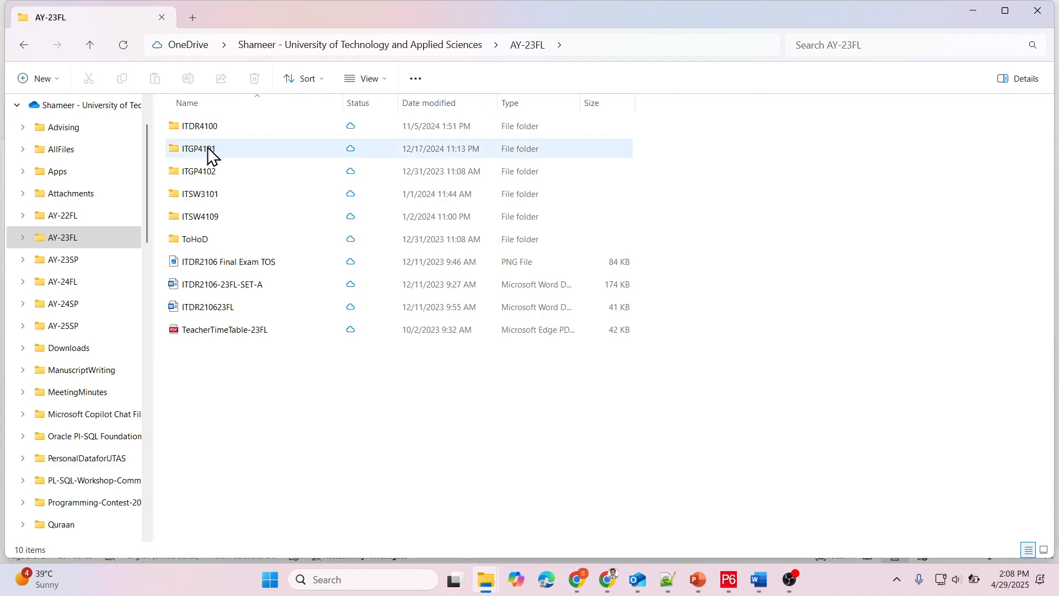
pyautogui.doubleClick(208, 126)
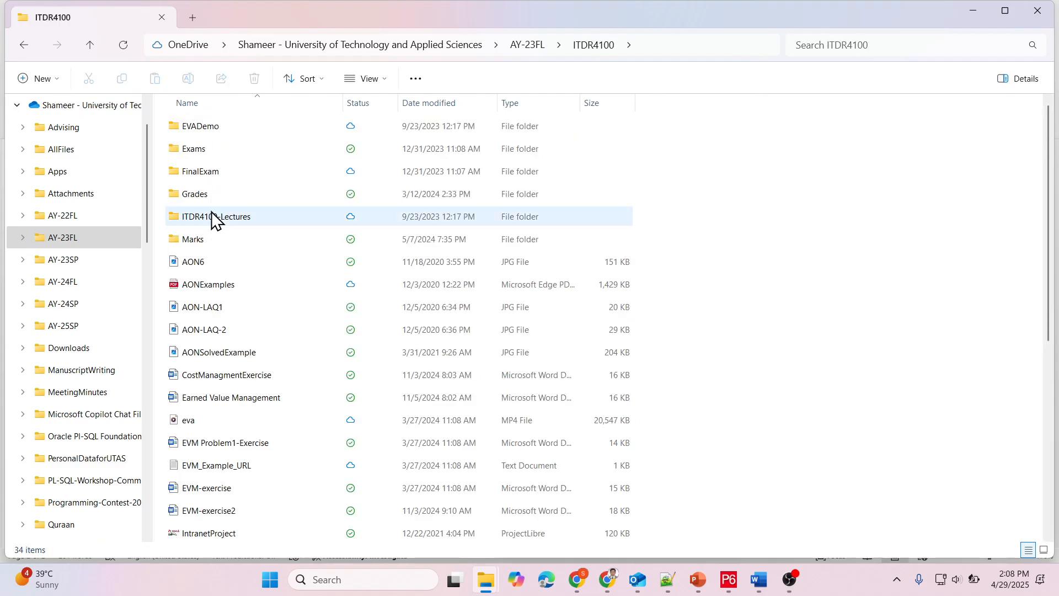
pyautogui.doubleClick(214, 218)
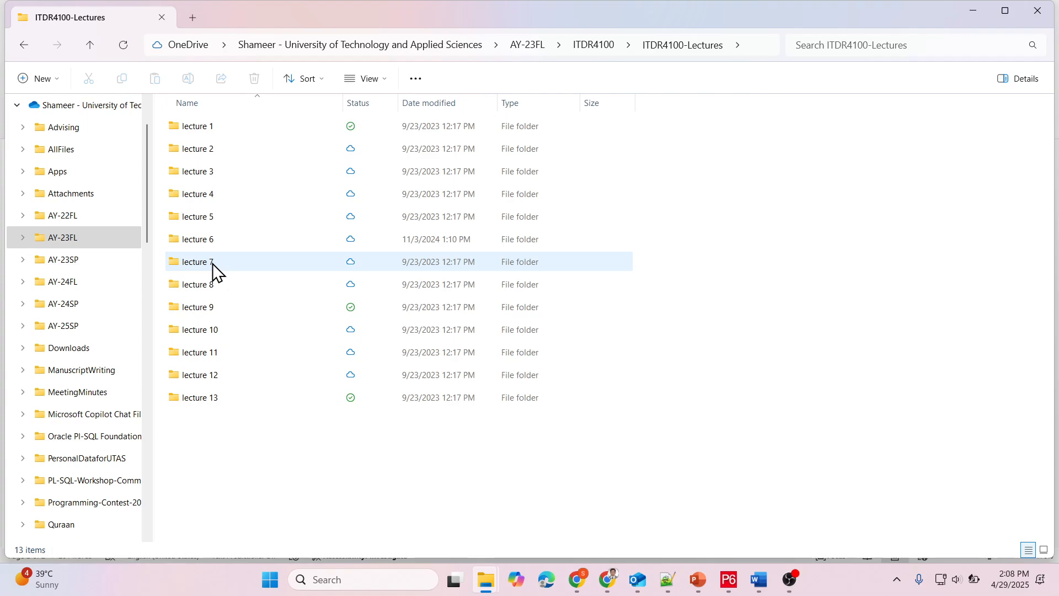
pyautogui.doubleClick(214, 264)
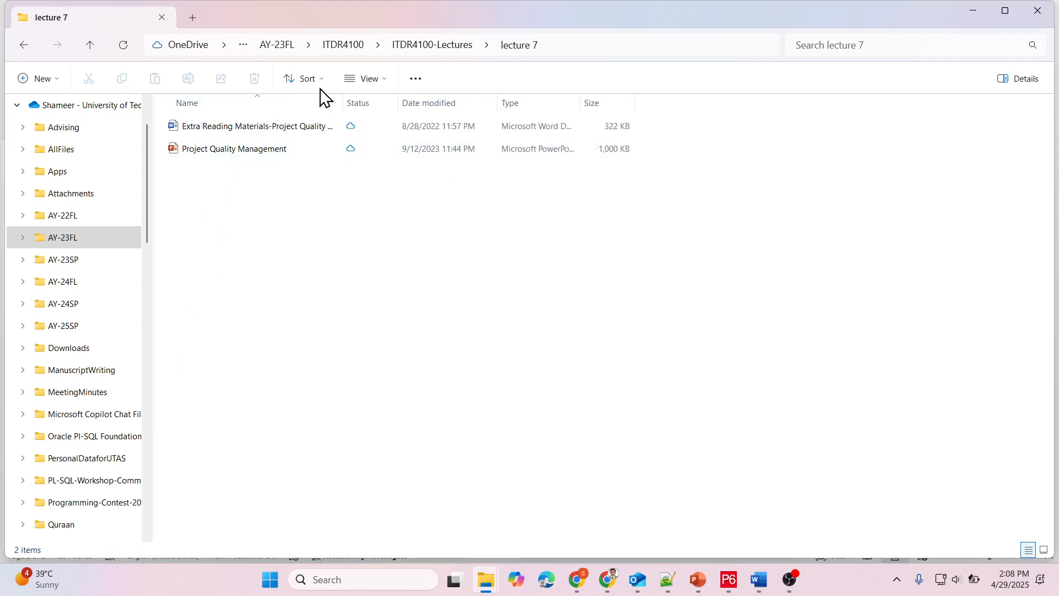
pyautogui.click(432, 47)
pyautogui.click(196, 241)
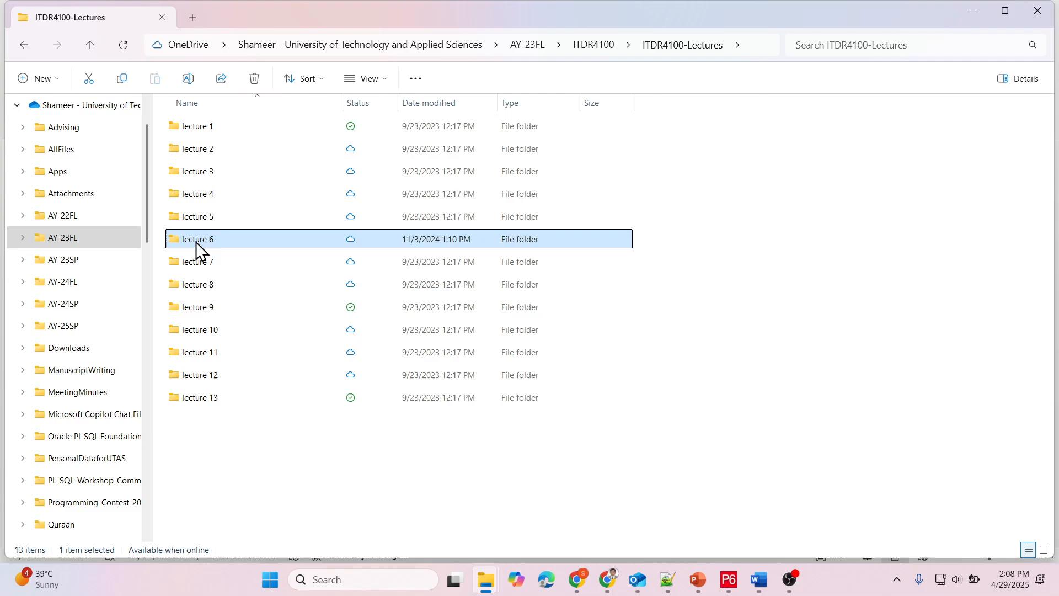
pyautogui.doubleClick(196, 241)
pyautogui.click(205, 154)
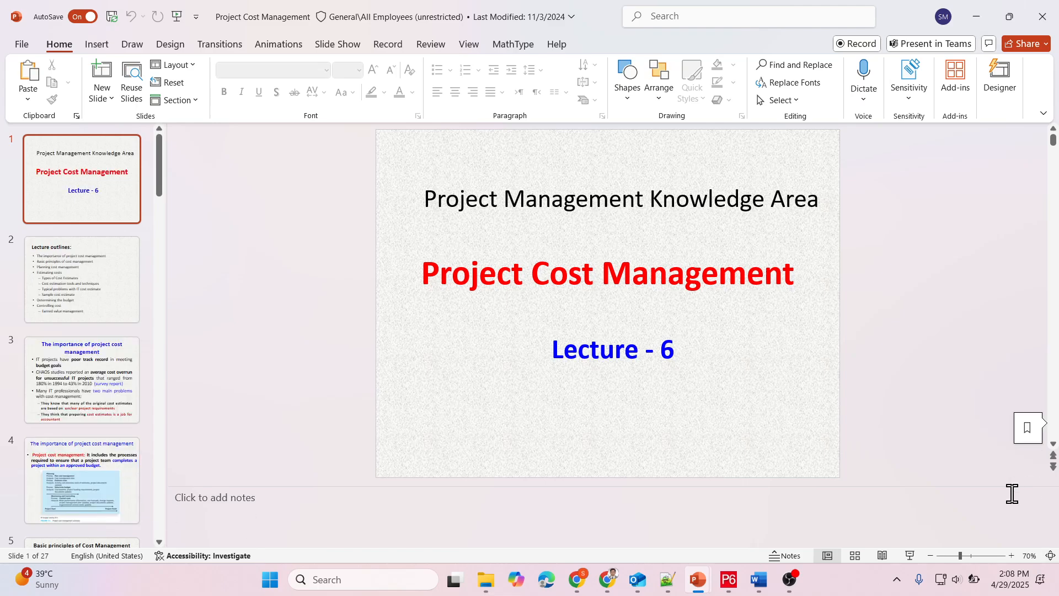
# Copy "it means that the project is ahead of the schedule" from slide 26 and paste it after "SPI=1.67" in the LabExercise Word document.
pyautogui.click(1022, 430)
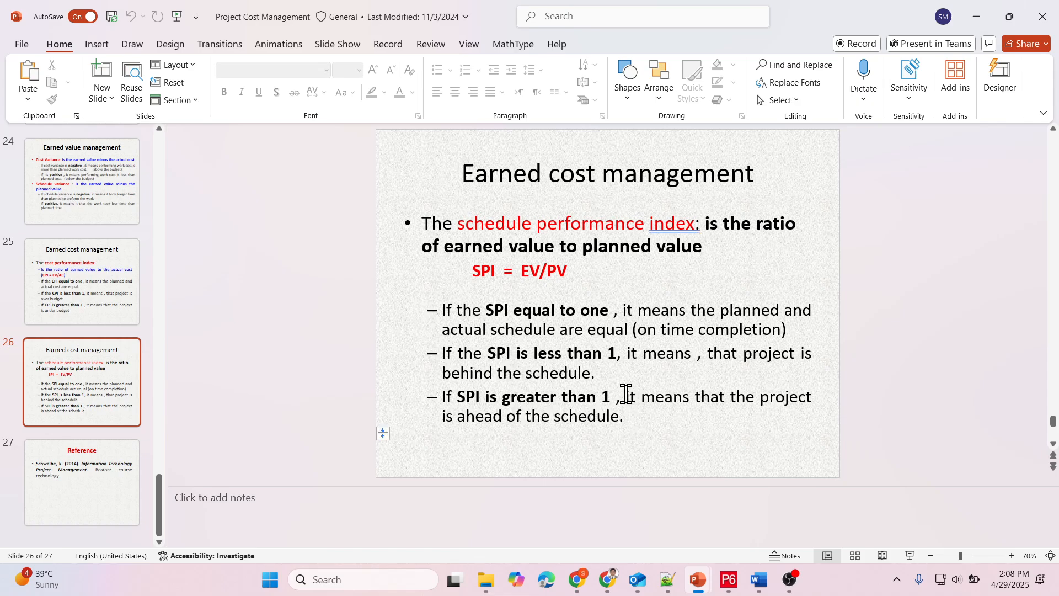
pyautogui.moveTo(626, 394); pyautogui.dragTo(622, 425)
pyautogui.hotkey('ctrl', 'c')
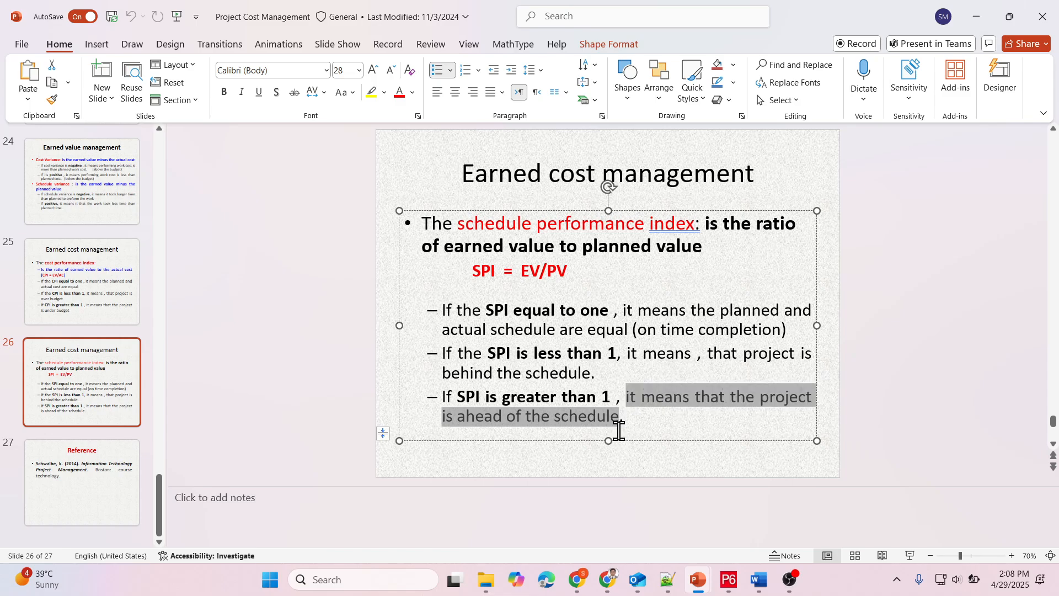
pyautogui.hotkey('alt', 'Tab')
pyautogui.hotkey('alt', 'Tab')
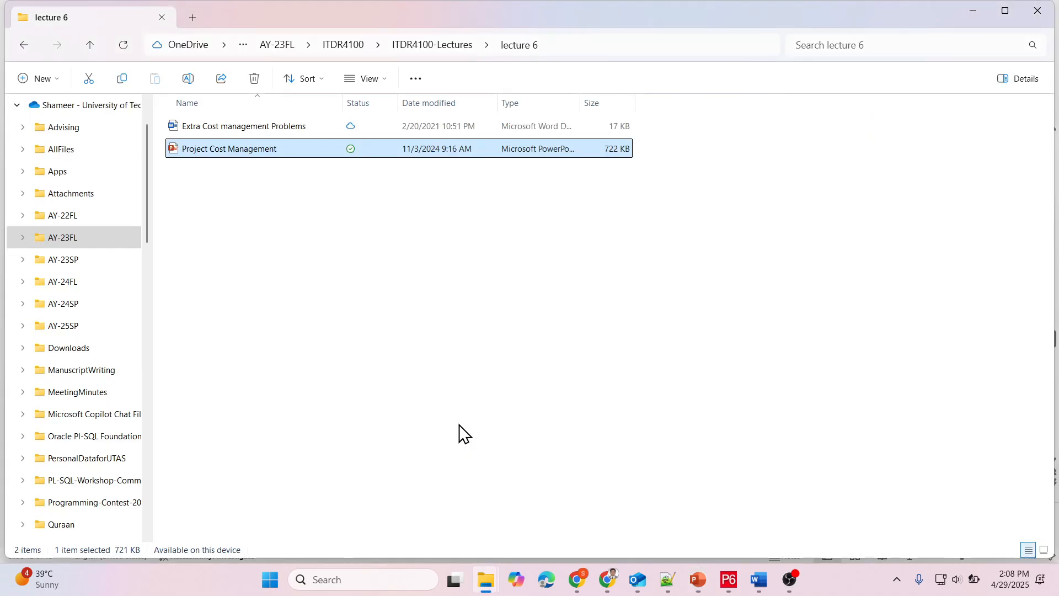
pyautogui.click(765, 580)
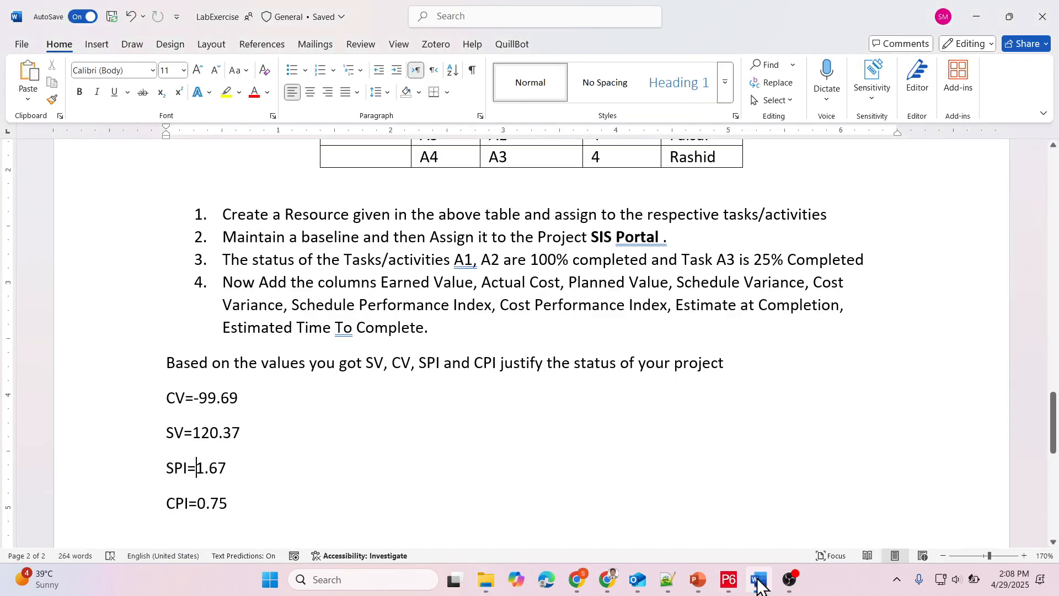
pyautogui.click(284, 468)
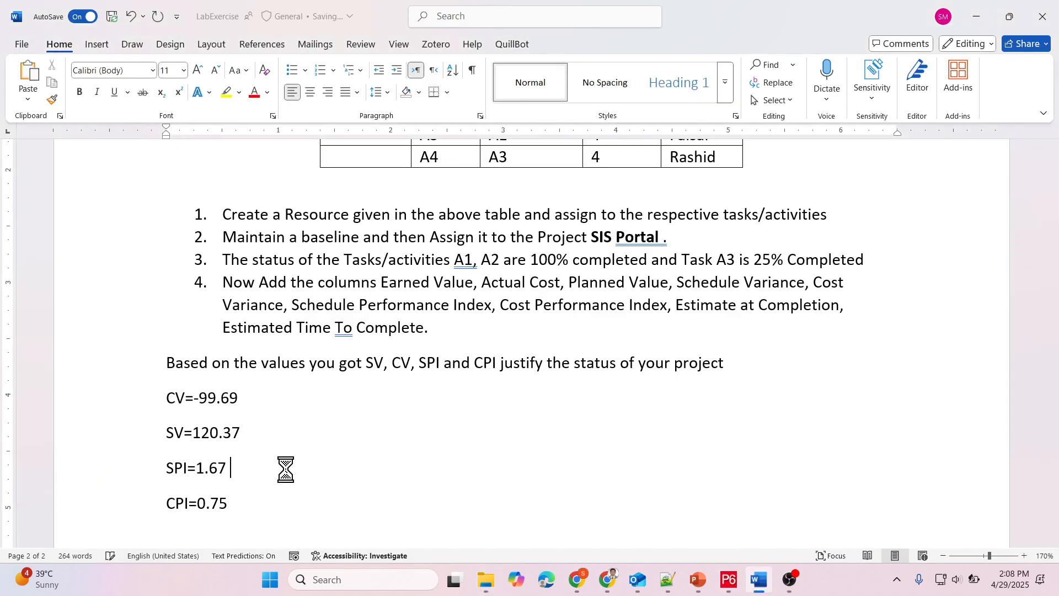
pyautogui.hotkey('ctrl', 'v')
# Copy "that project is over budget" from slide 25 of the Project Cost Management presentation and paste it after "SV=120.37" in the LabExercise Word document.
pyautogui.hotkey('alt', 'Tab')
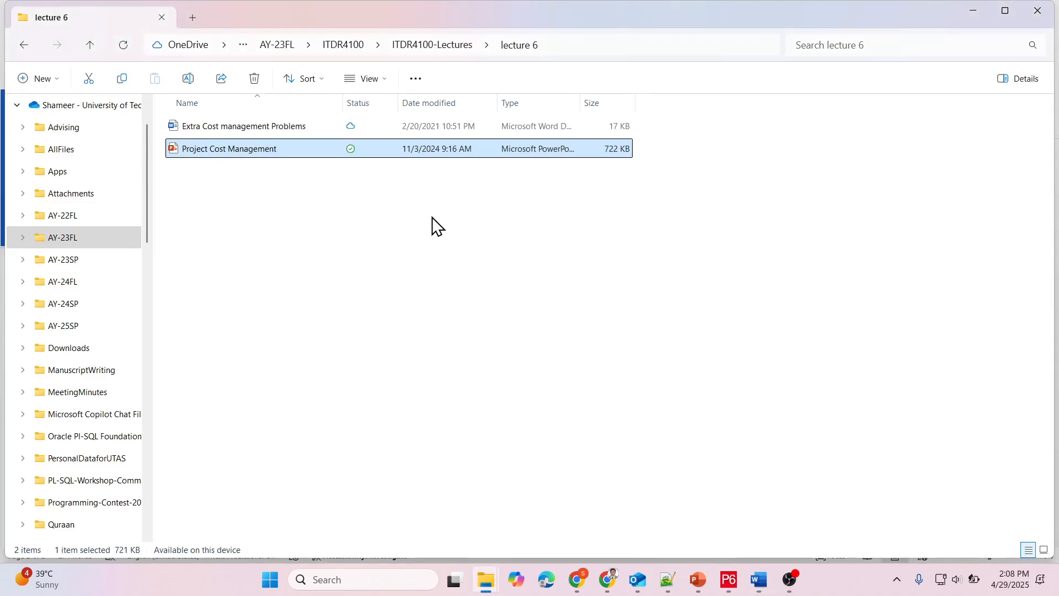
pyautogui.moveTo(697, 579)
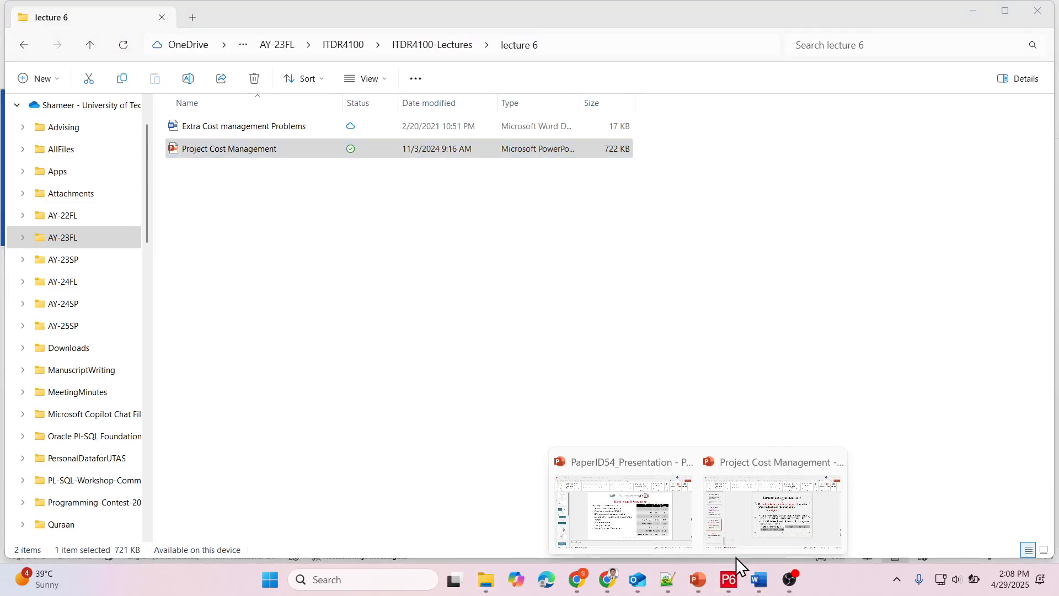
pyautogui.click(763, 527)
pyautogui.click(70, 277)
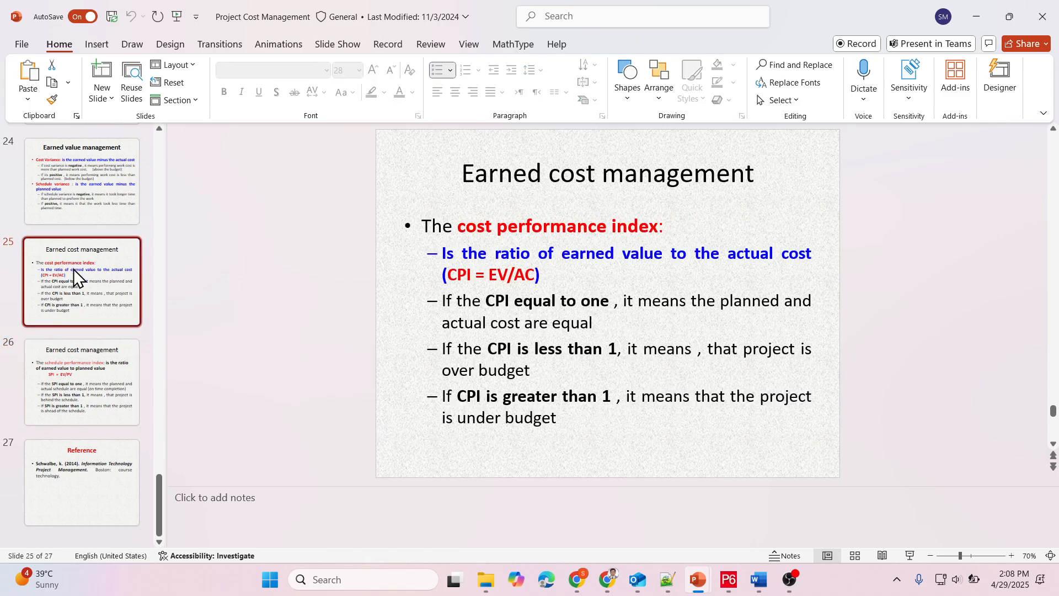
pyautogui.doubleClick(583, 348)
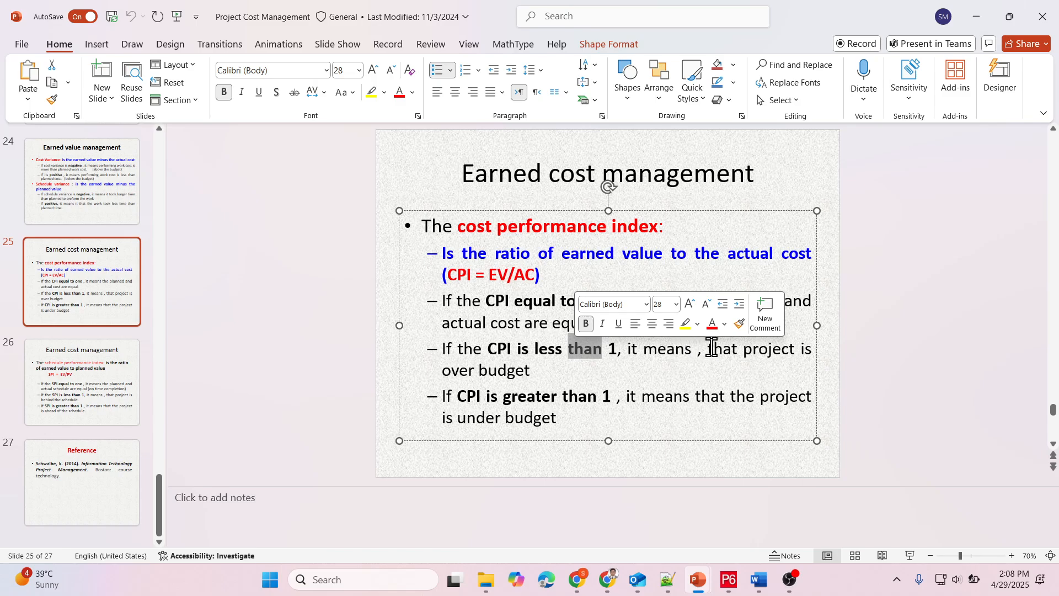
pyautogui.moveTo(707, 349); pyautogui.dragTo(717, 374)
pyautogui.hotkey('ctrl', 'c')
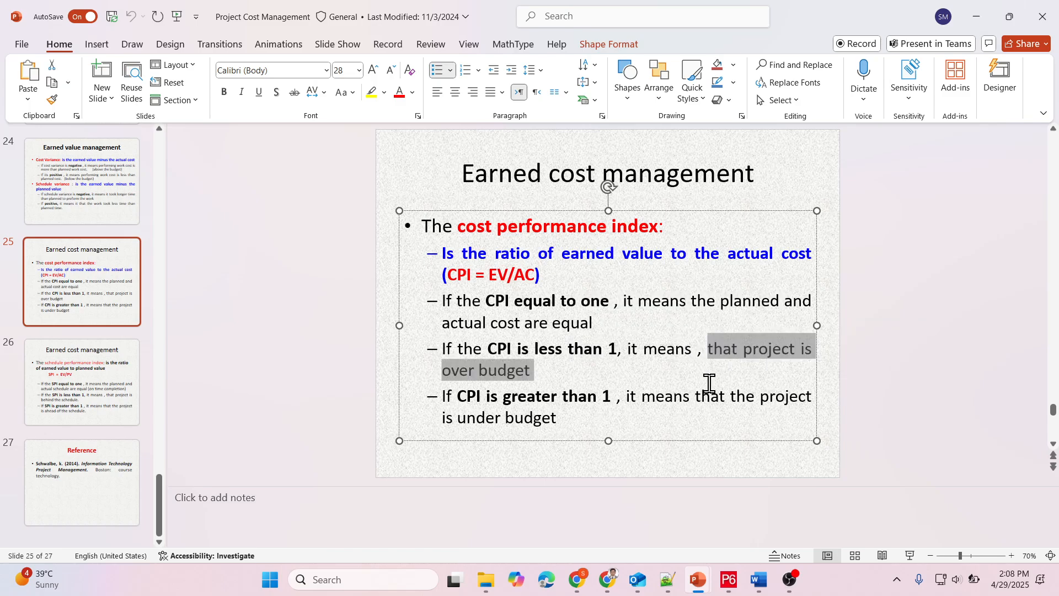
pyautogui.hotkey('alt', 'Tab')
pyautogui.hotkey('alt', 'Tab')
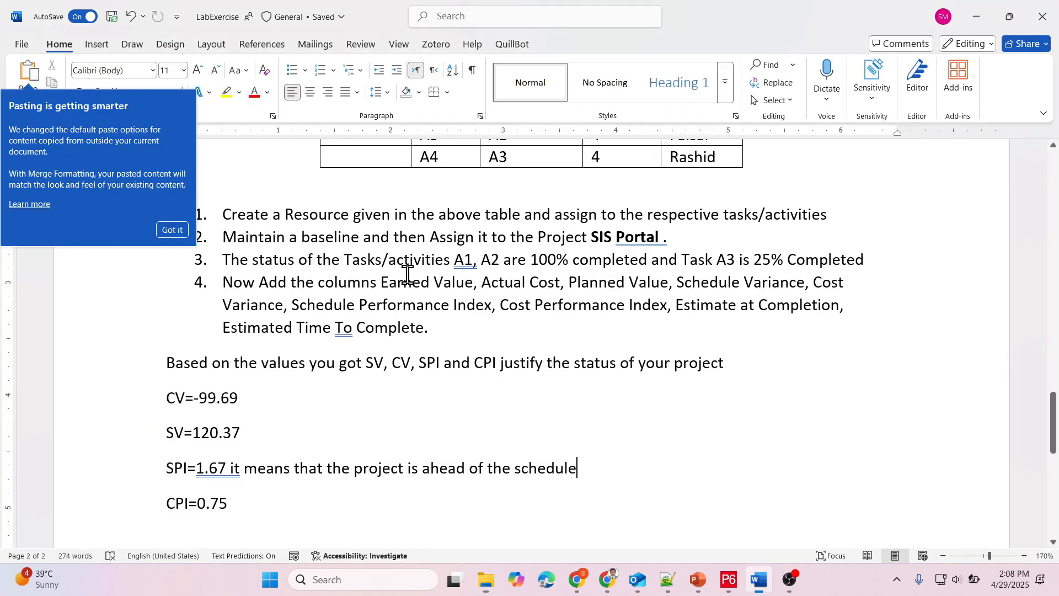
pyautogui.click(278, 426)
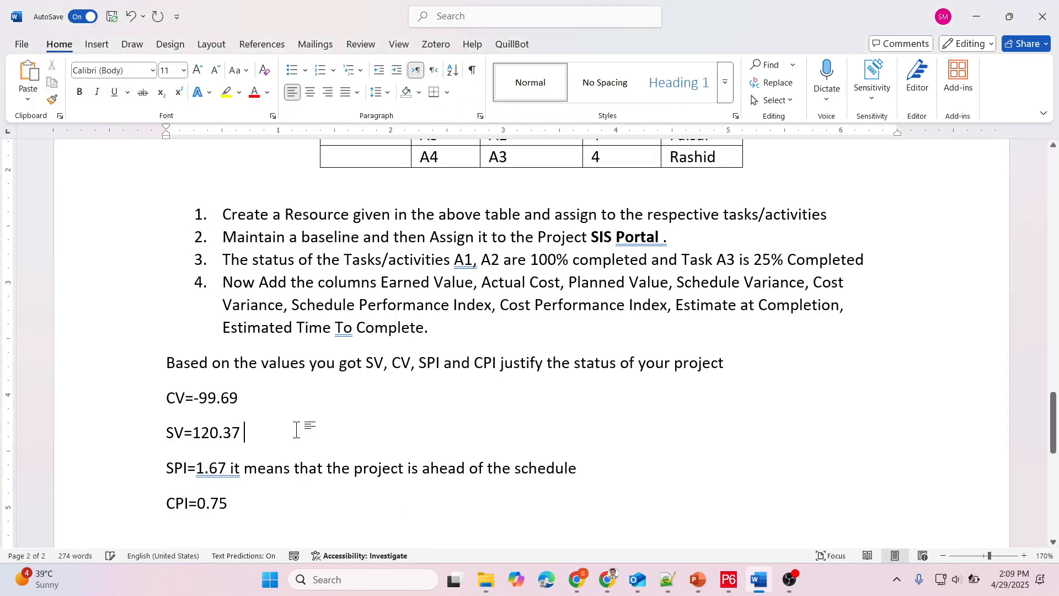
pyautogui.hotkey('ctrl', 'v')
# Switch back to the Project Cost Management presentation and examine the variance explanations on slide 24, Earned value management.
pyautogui.hotkey('alt', 'Tab')
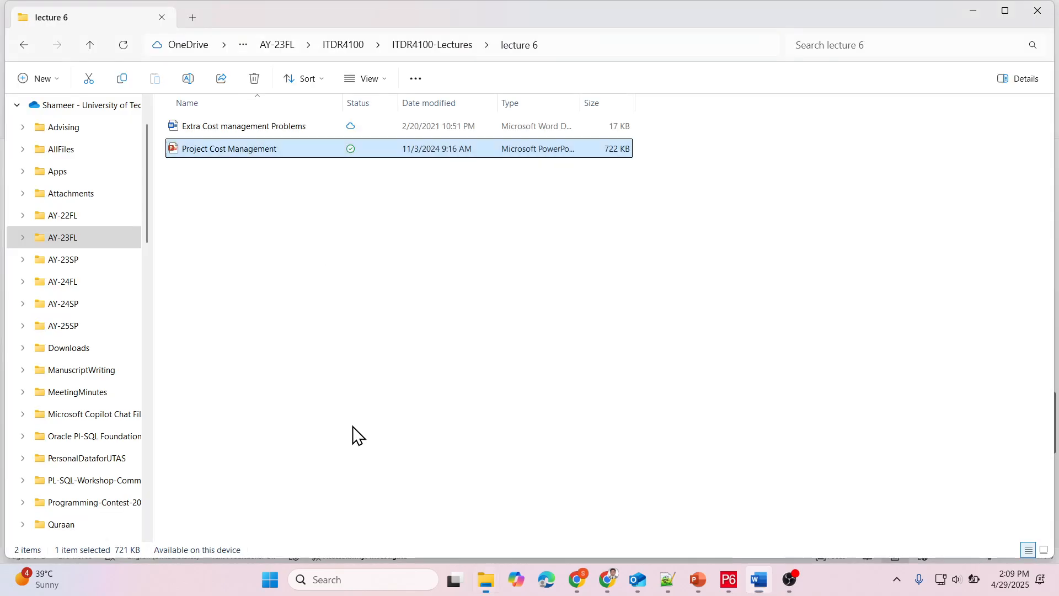
pyautogui.hotkey('alt', 'Tab')
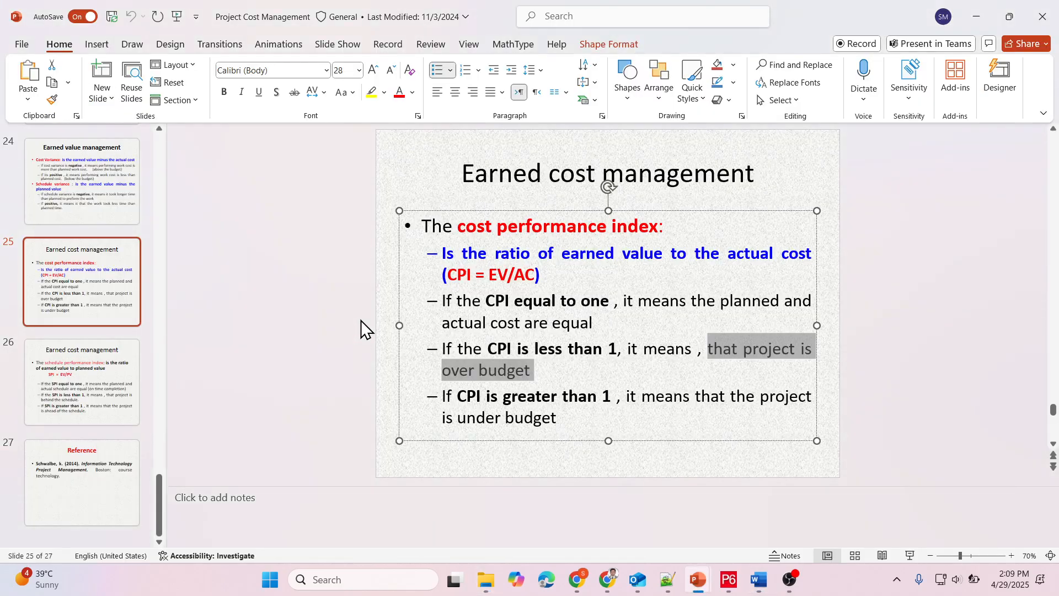
pyautogui.click(77, 172)
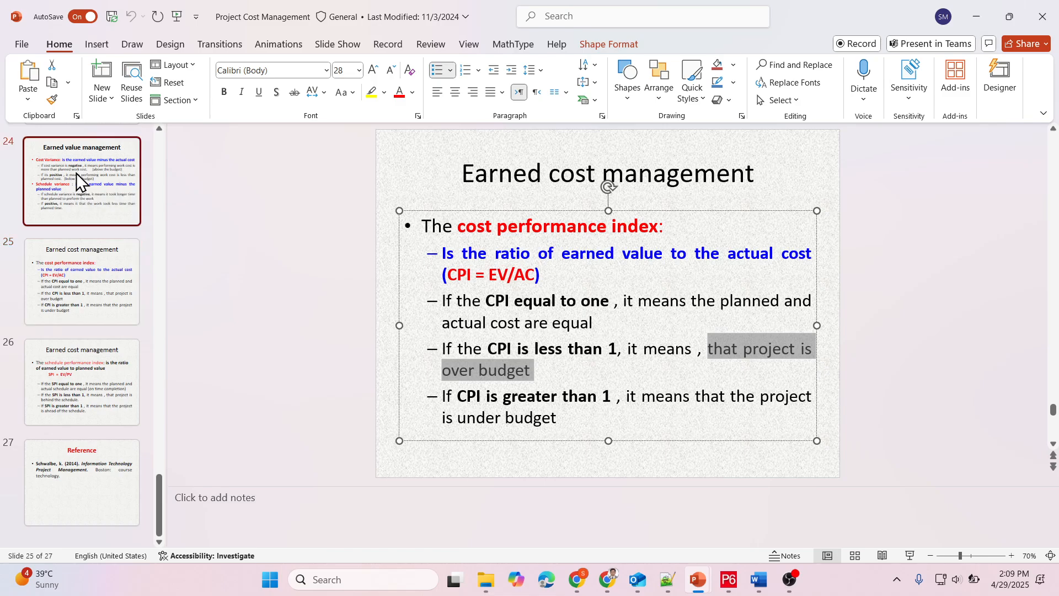
pyautogui.doubleClick(500, 280)
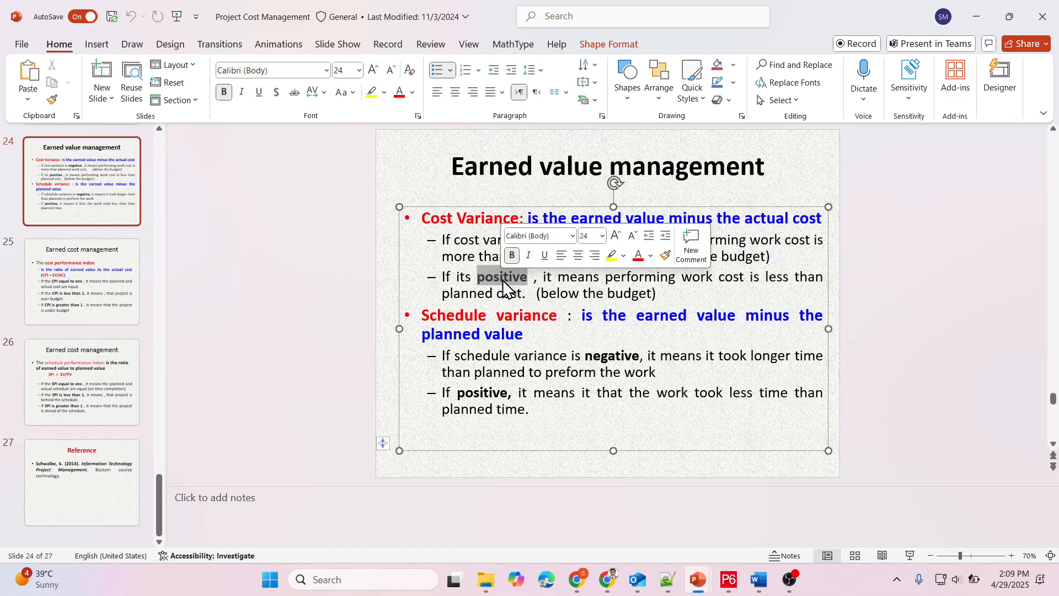
pyautogui.click(608, 280)
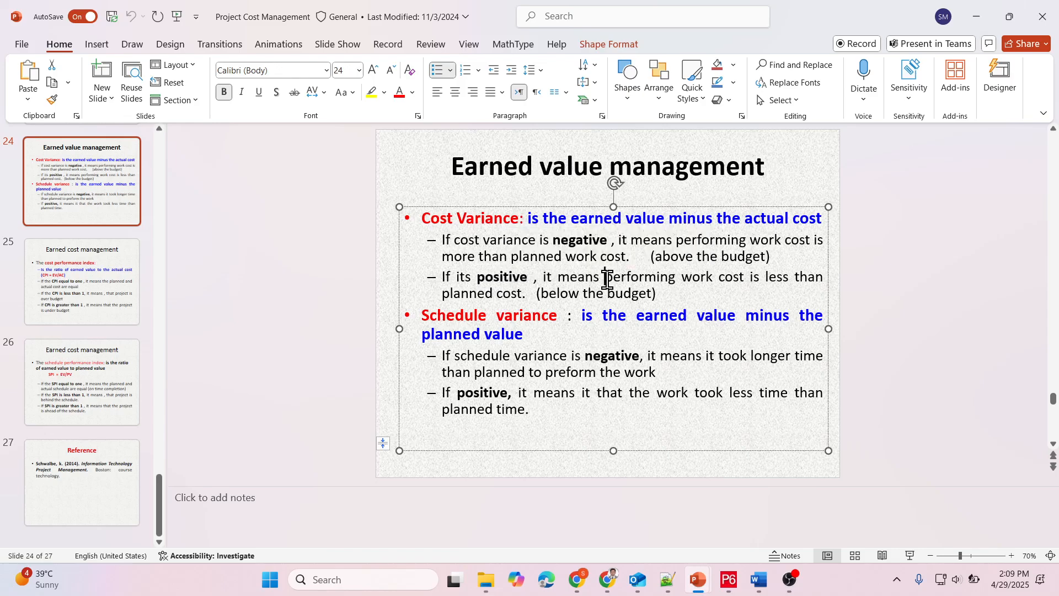